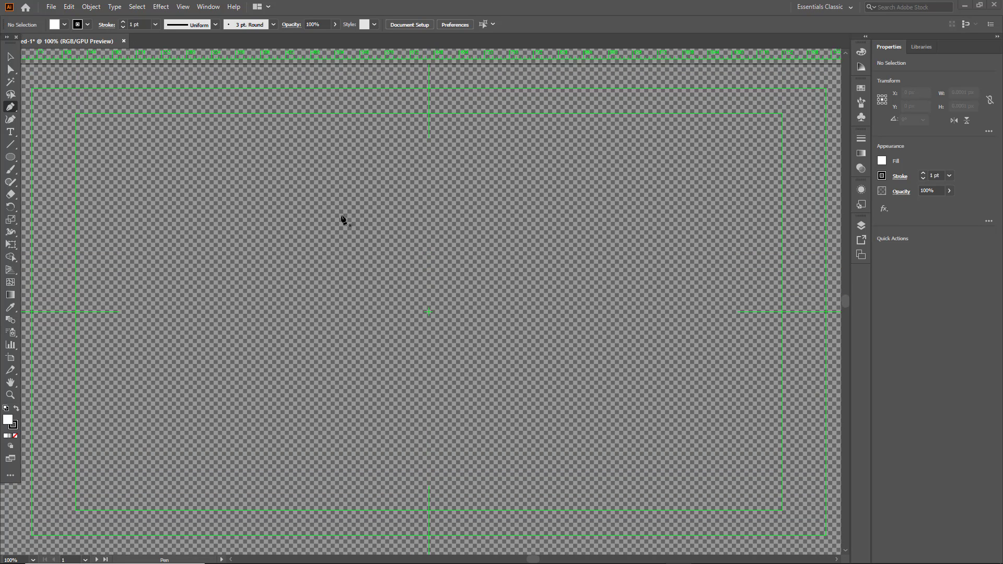
- Place the image 2D Character.jpg from the Dropbox folder onto the artboard as a linked file
click(51, 6)
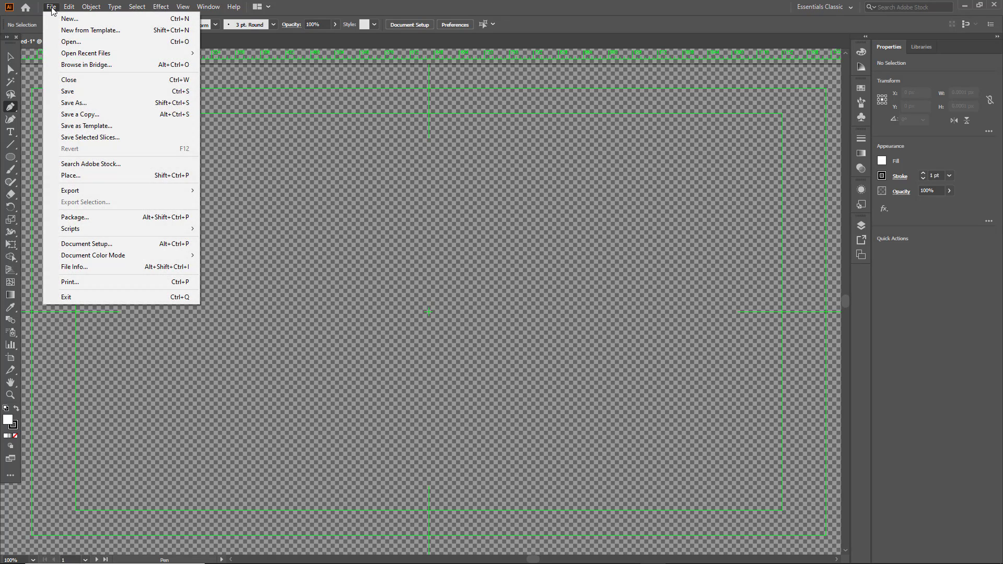
click(92, 178)
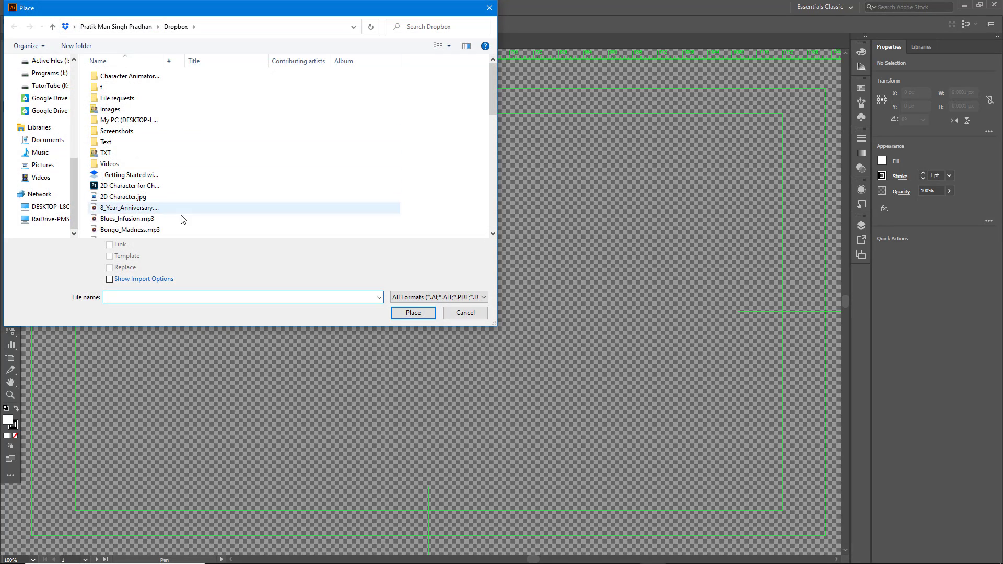
scroll(57, 134, up, 8)
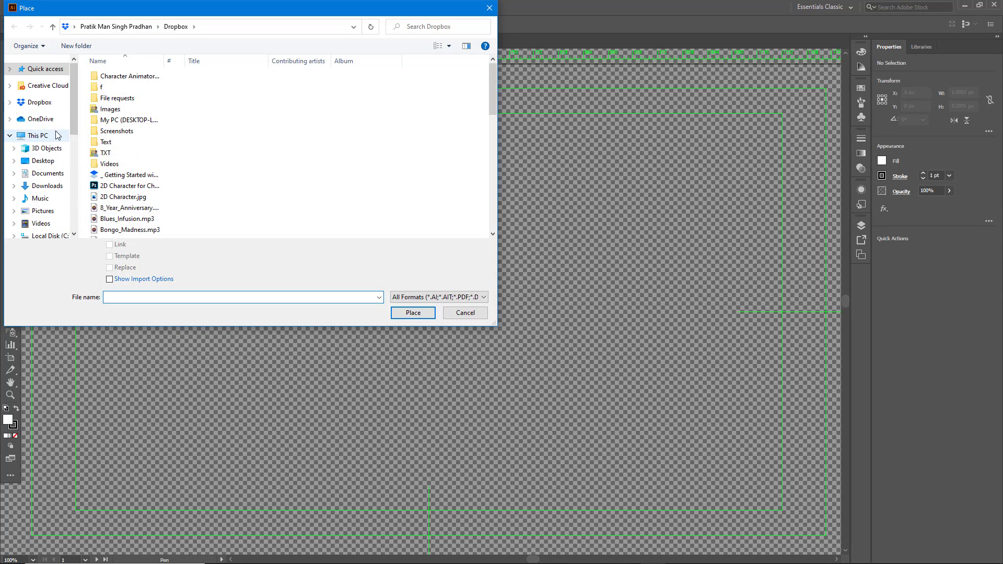
click(42, 102)
click(342, 166)
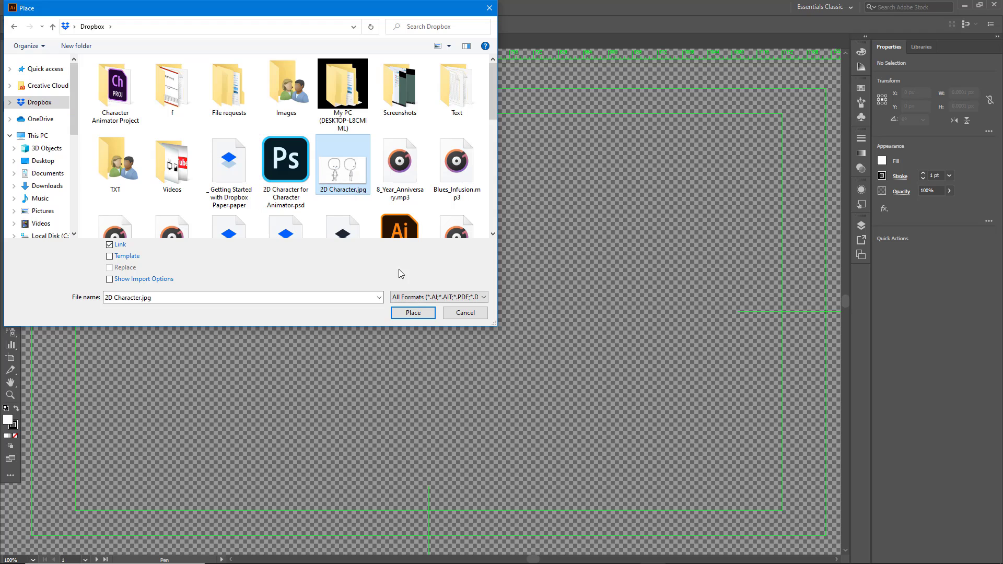
click(413, 312)
click(85, 131)
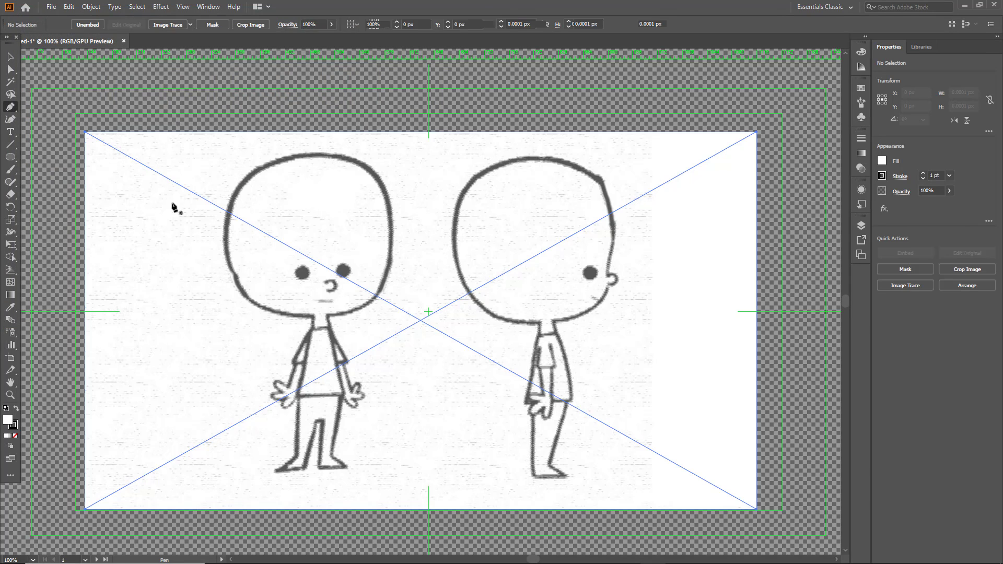
click(290, 258)
key(ctrl+z)
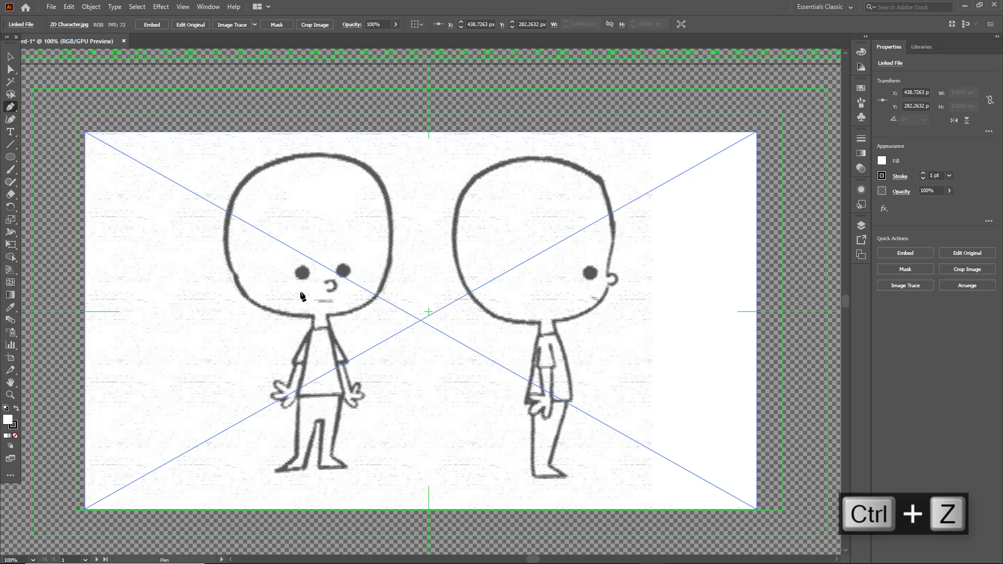
- Set the placed character sketch's opacity to 70% and lock its layer
click(862, 225)
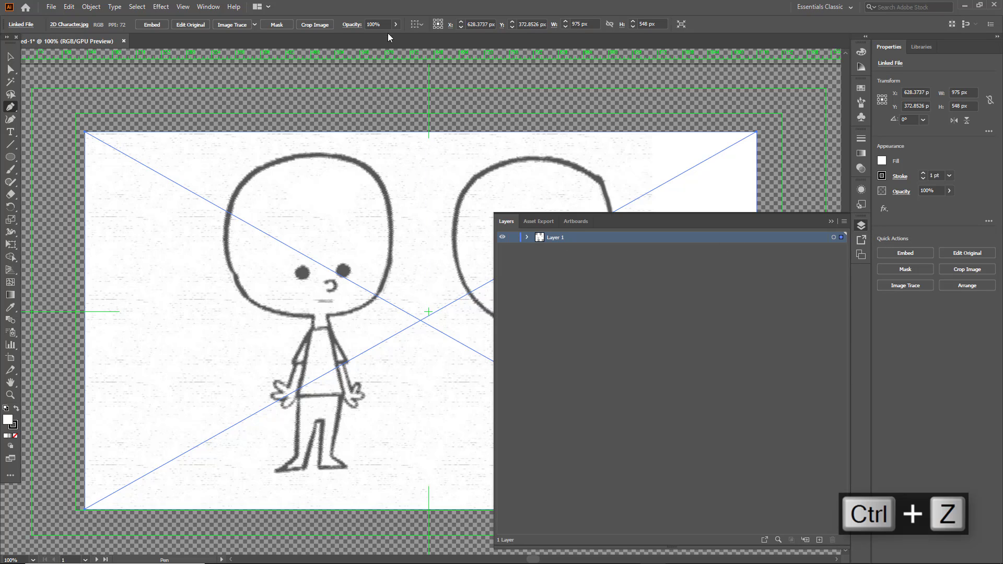
click(378, 24)
text(70)
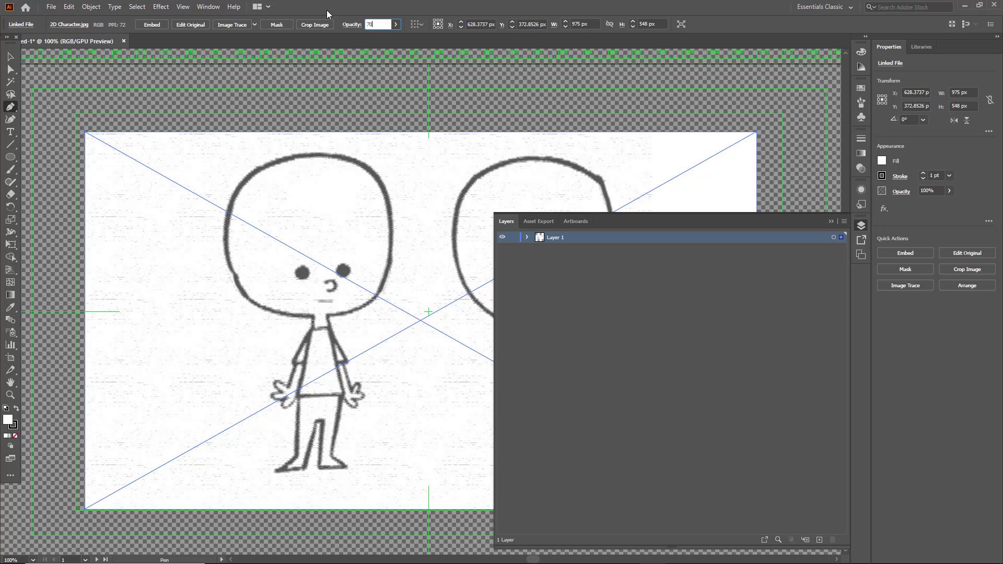
key(Return)
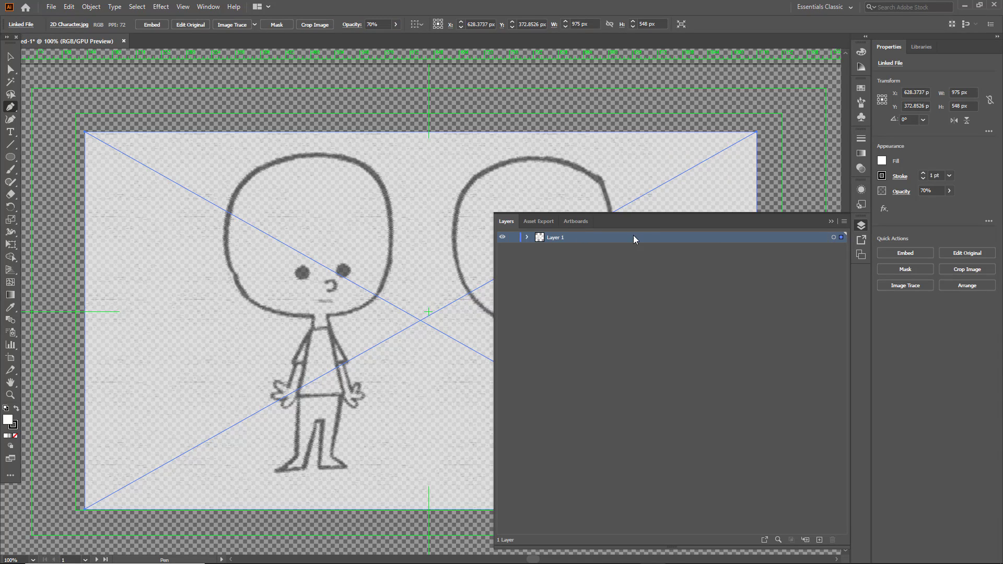
click(513, 237)
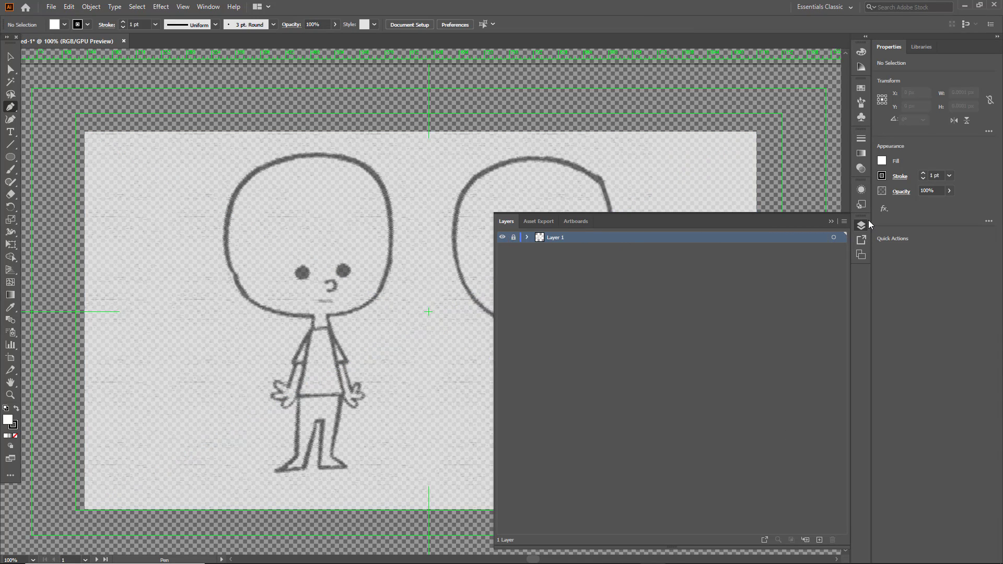
click(831, 221)
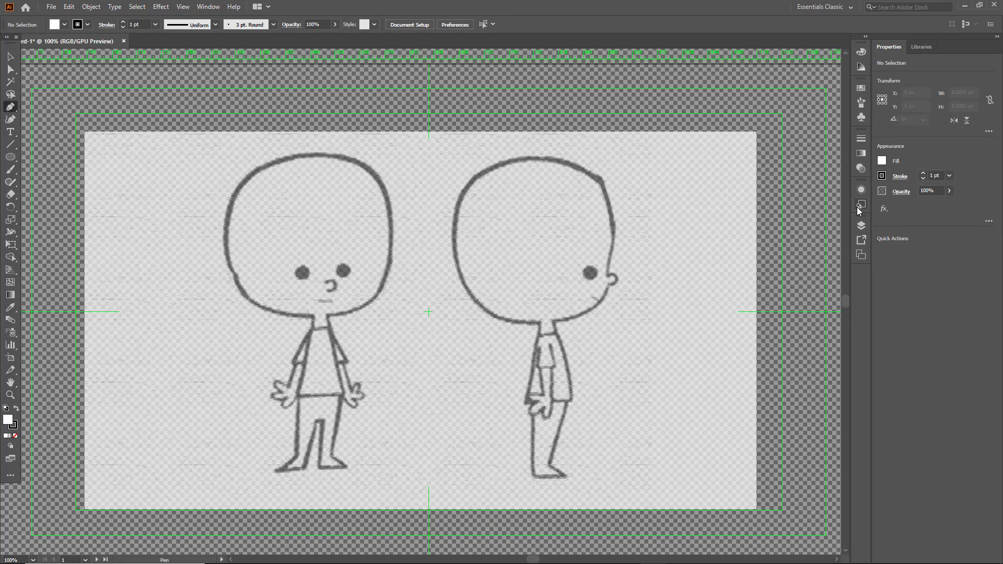
- Add a new layer above the locked sketch layer and set the drawing style to no fill with a 2 pt stroke
click(863, 224)
click(819, 540)
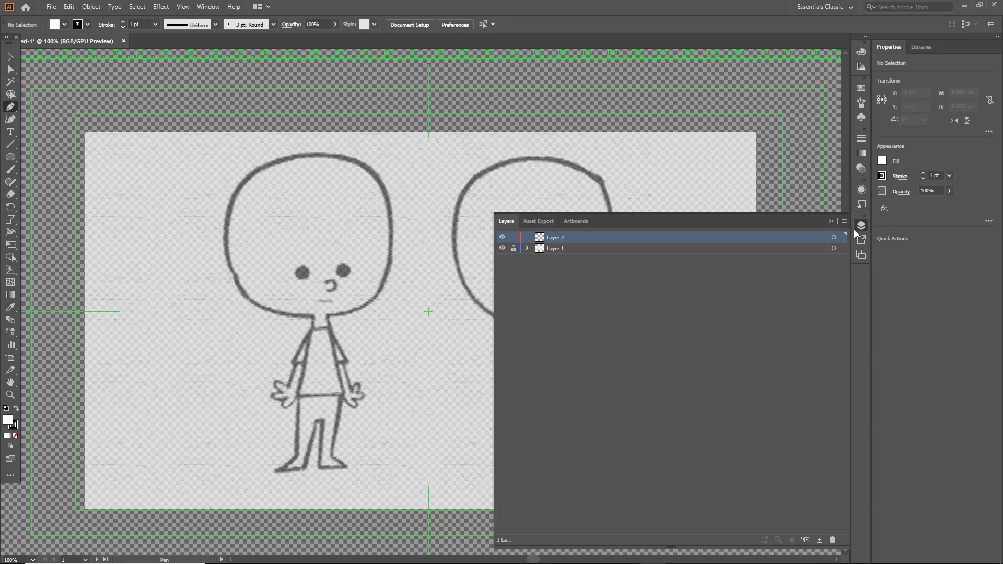
click(832, 222)
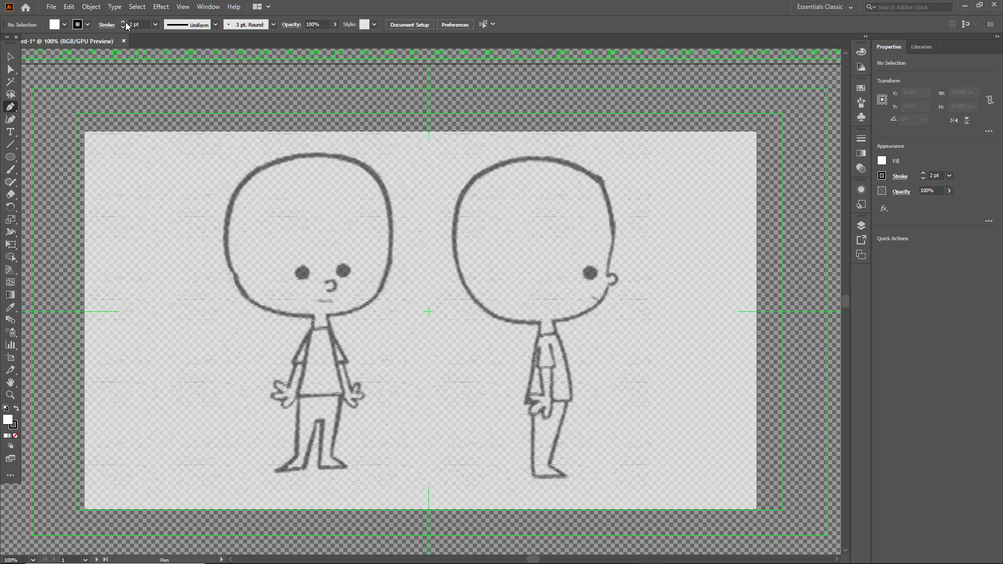
click(59, 26)
click(7, 41)
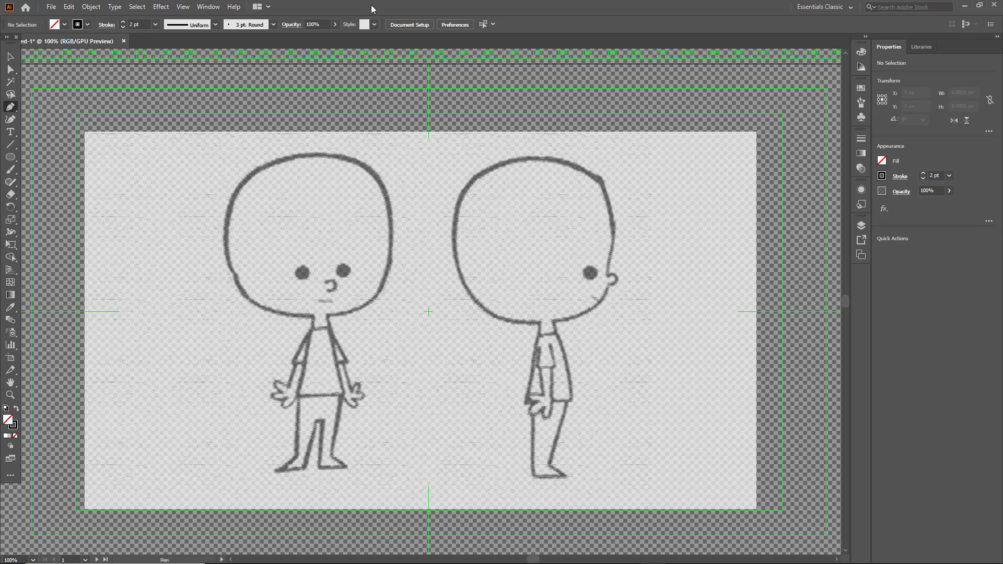
- Trace the front-view character's head outline with the Pen tool, following the sketch with curved segments and closing the path
scroll(277, 215, up, 3)
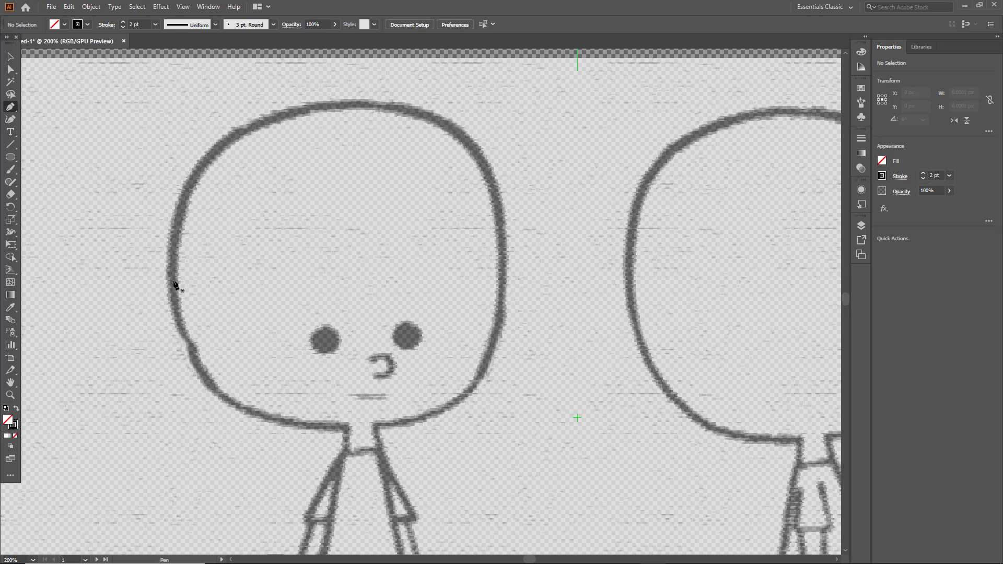
click(173, 282)
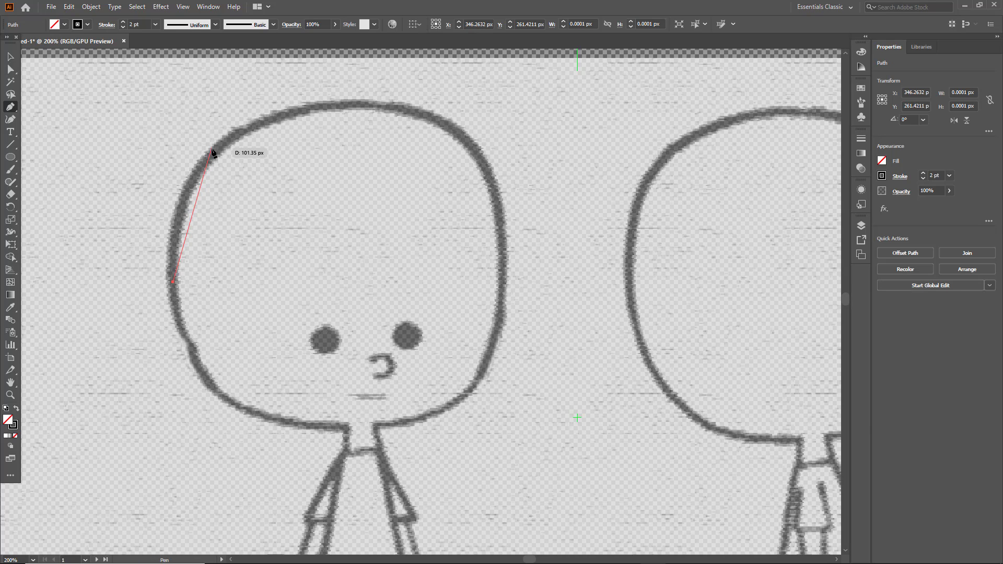
drag(218, 150, 267, 106)
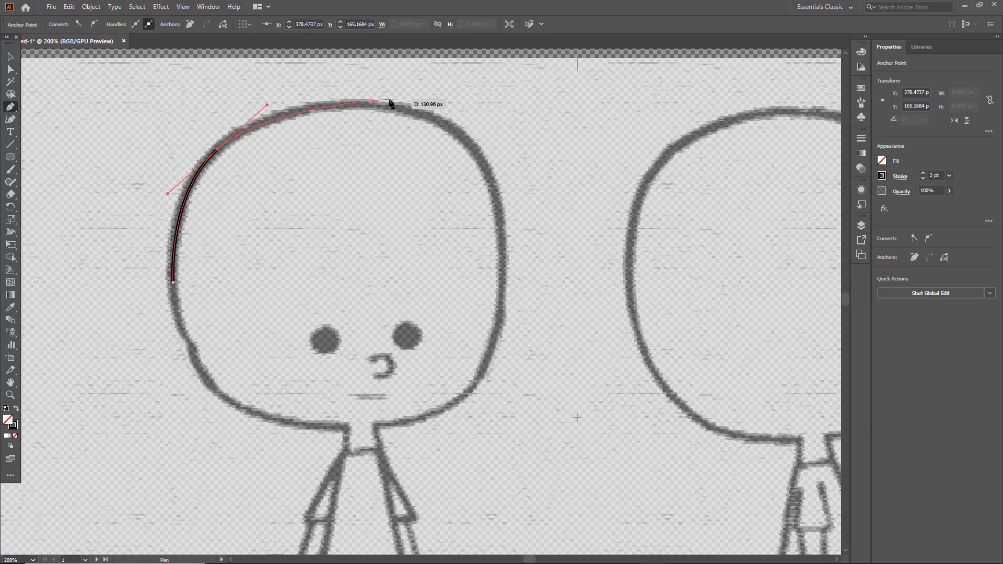
drag(351, 103, 501, 193)
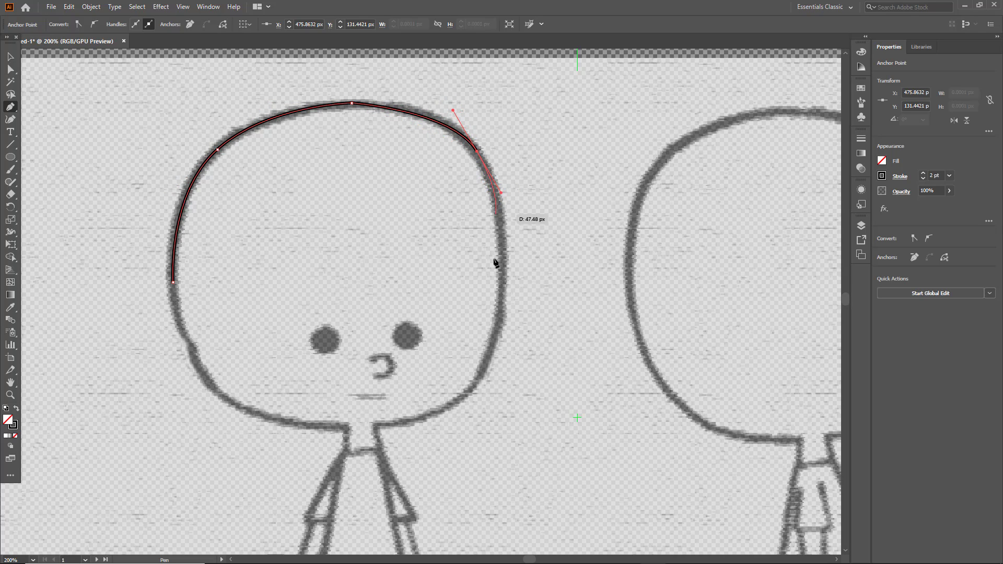
click(503, 263)
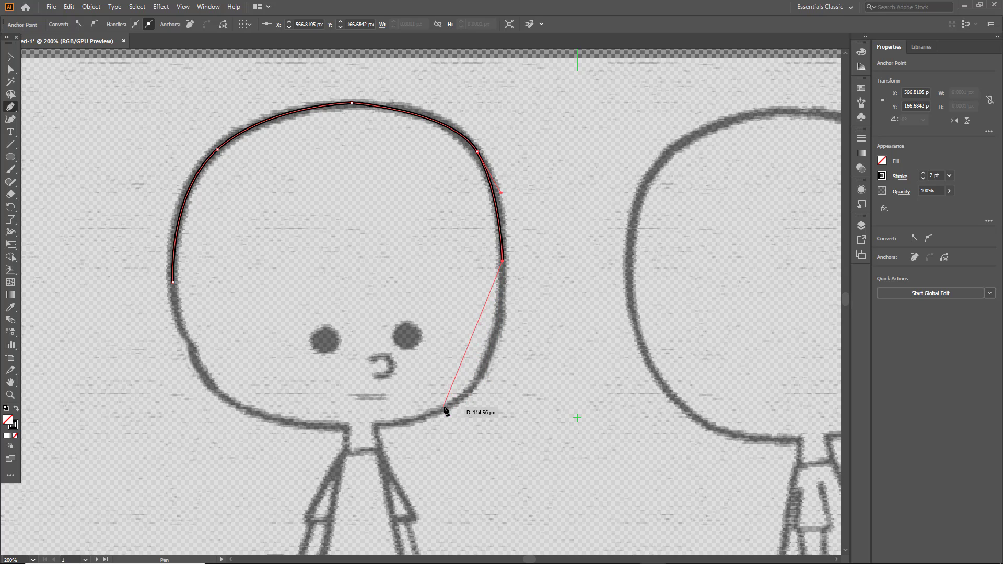
drag(445, 407, 374, 430)
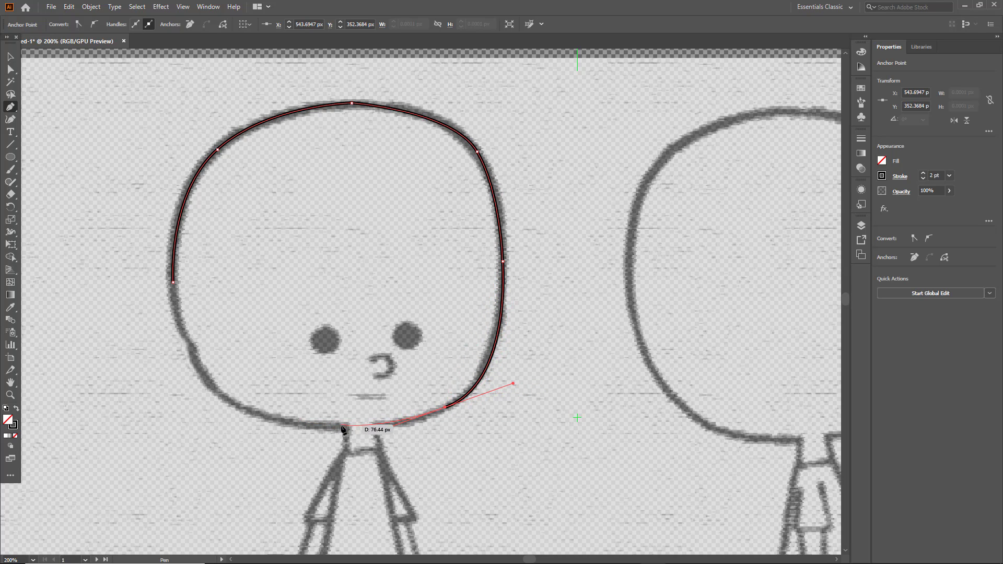
drag(341, 427, 166, 312)
click(173, 283)
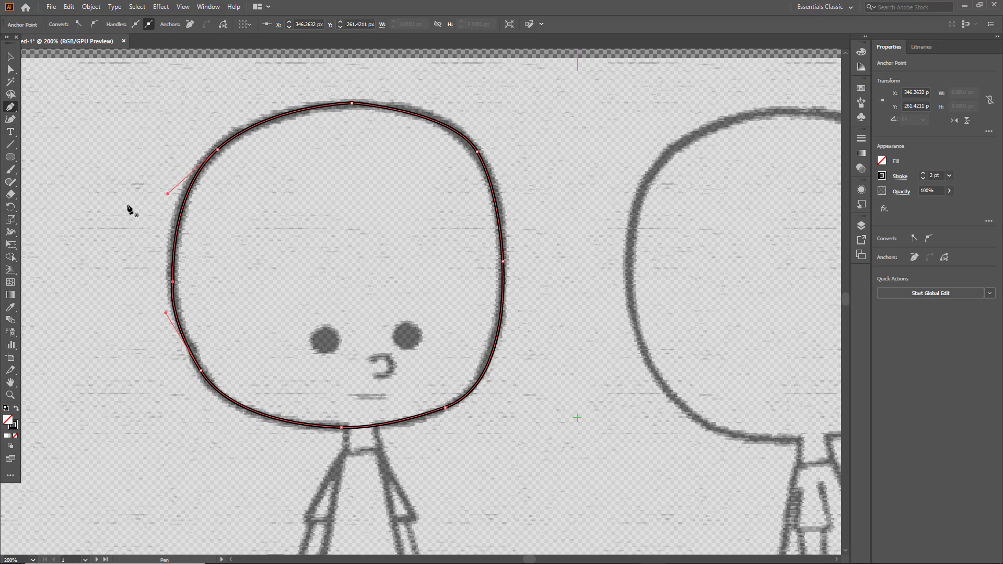
- Undo the head path's closing segment, close it again with a curve along the sketched left cheek, and deselect the path
key(ctrl+z)
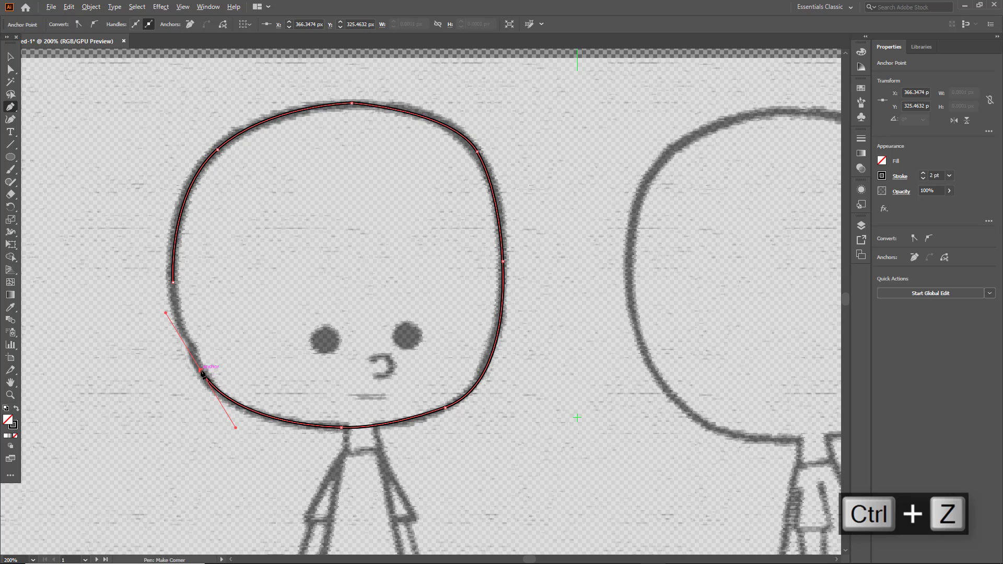
click(201, 370)
drag(175, 288, 171, 248)
click(10, 58)
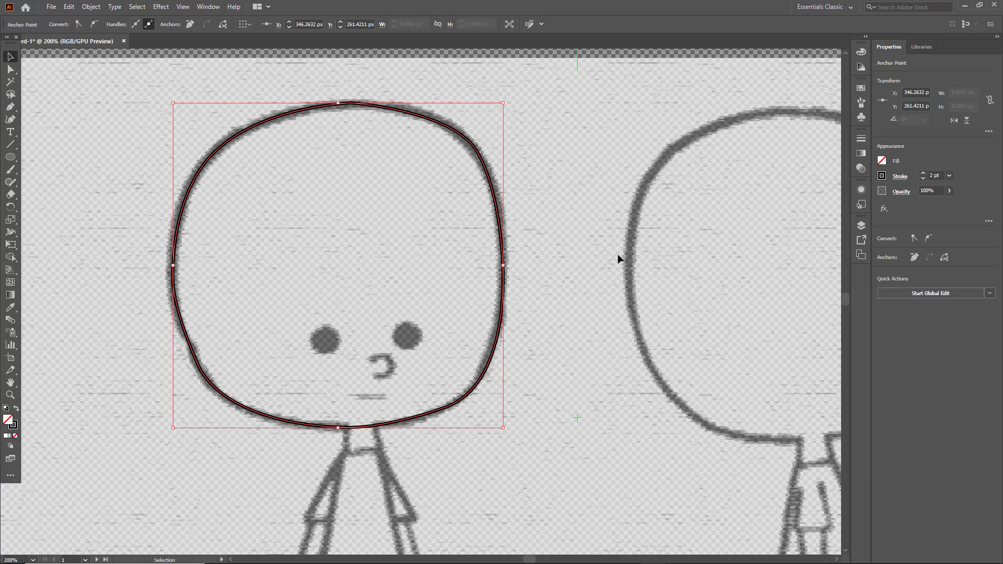
click(368, 390)
- Draw a circle about 20 px in diameter for the front-view face's left eye and move it onto the sketched eye
click(13, 158)
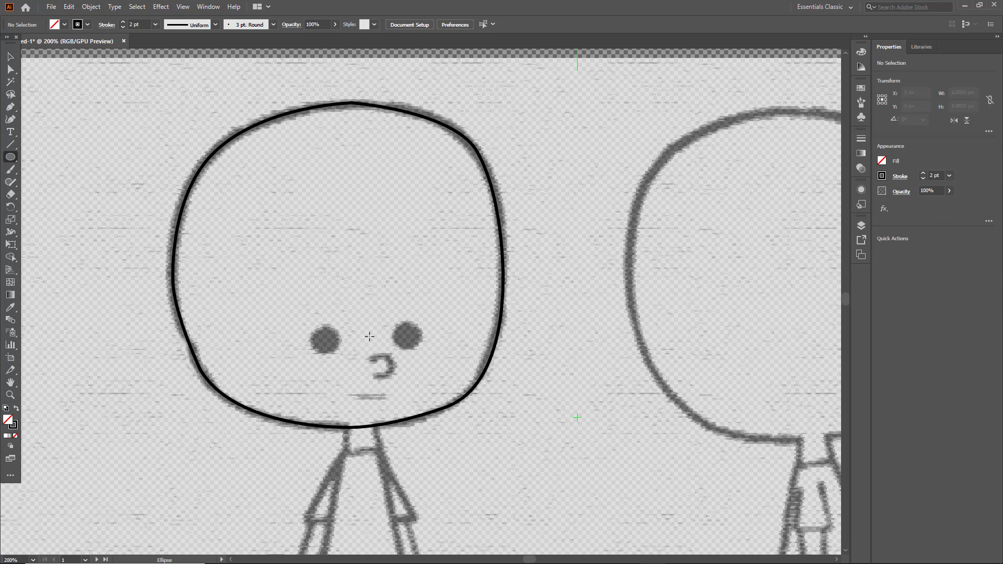
drag(311, 322, 339, 350)
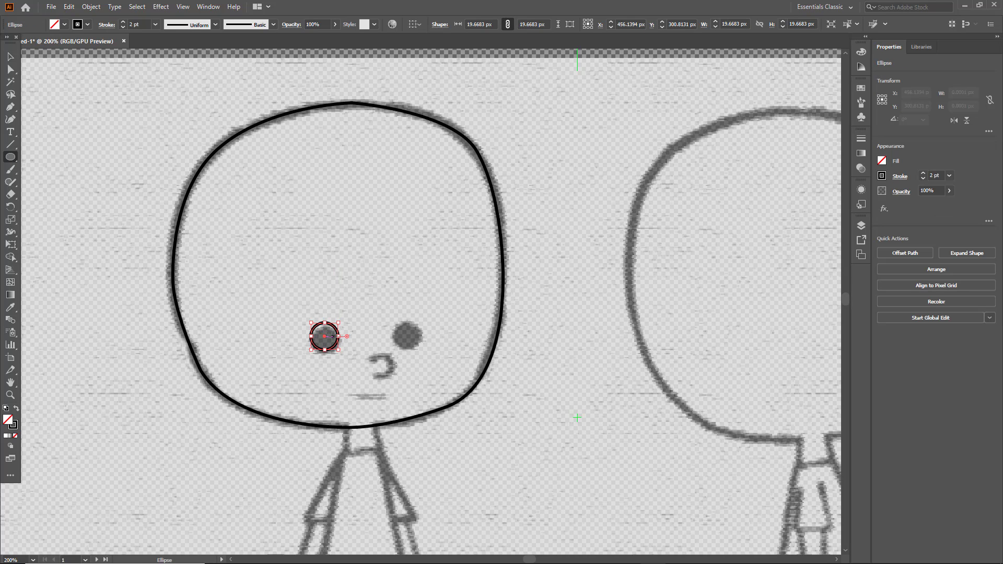
key(ctrl+z)
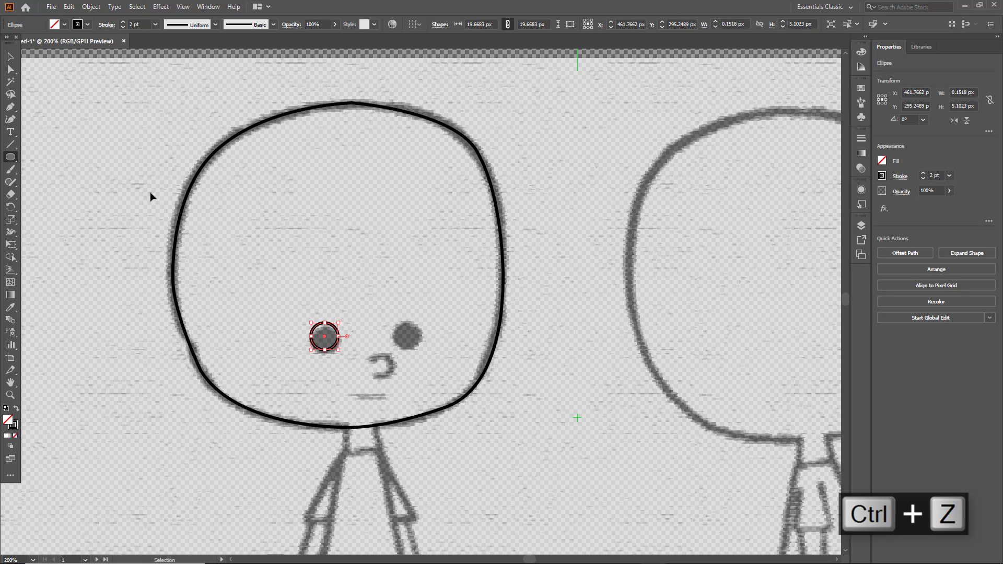
click(10, 56)
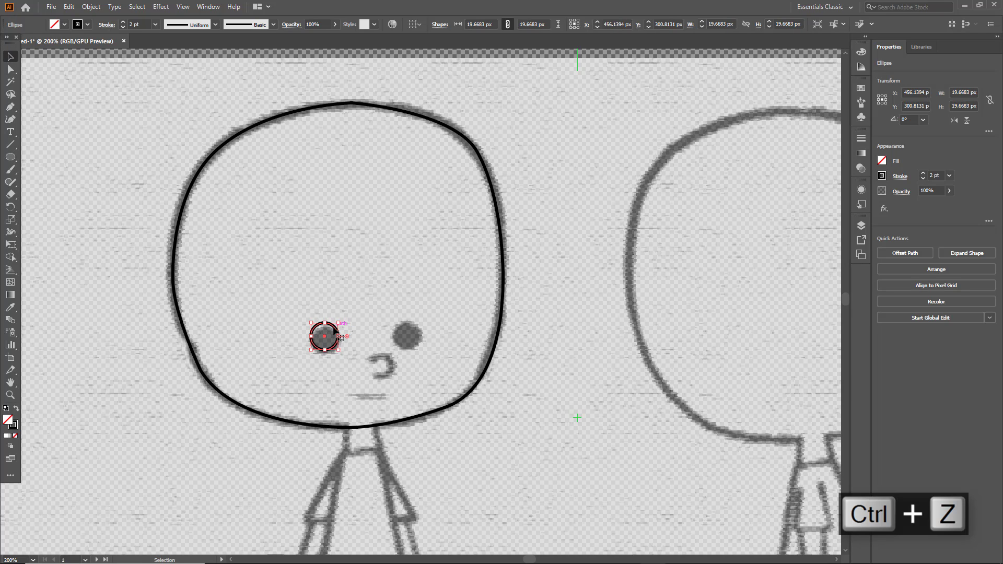
key(ctrl+z)
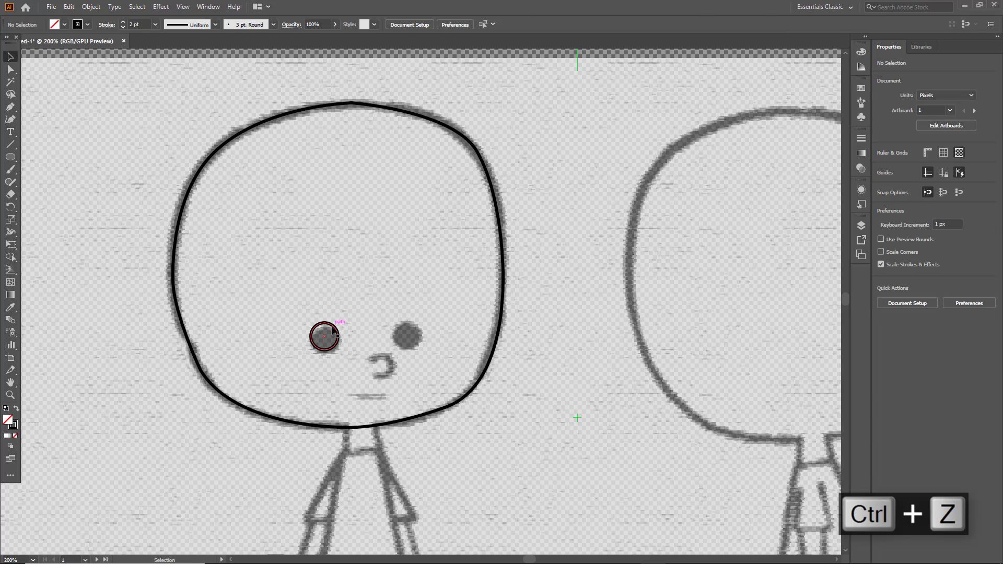
drag(332, 329, 337, 337)
- Duplicate the eye circle and position the copy over the sketched right eye
key(ctrl+c)
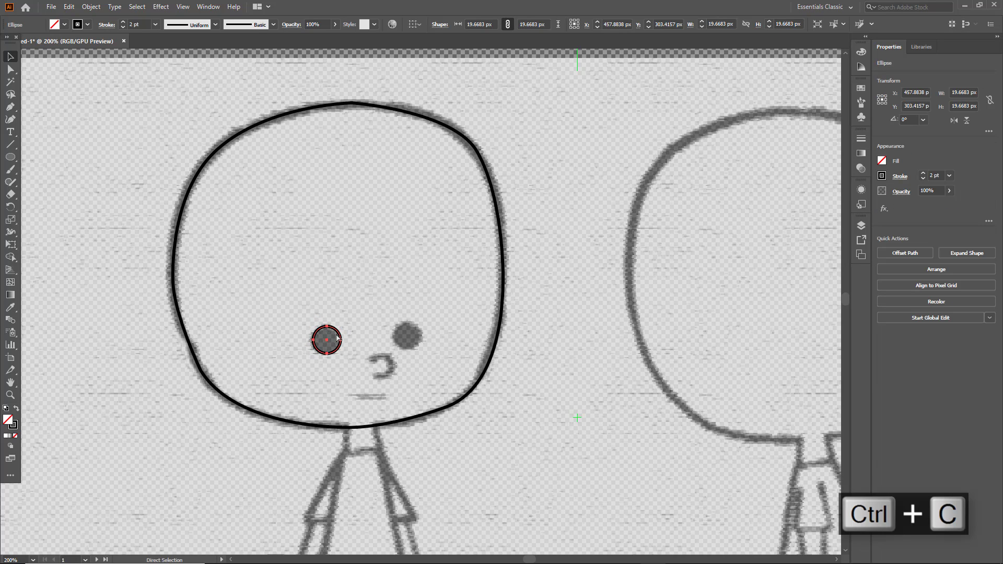
key(ctrl+v)
drag(416, 316, 404, 350)
- Select both eye circles and fill them with the Black swatch
drag(296, 319, 410, 360)
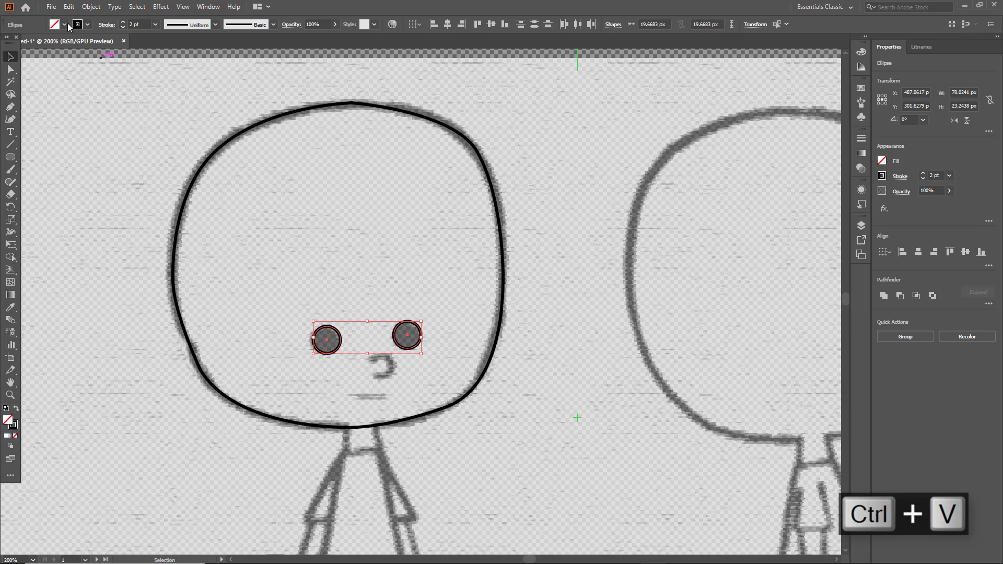
click(65, 24)
click(26, 45)
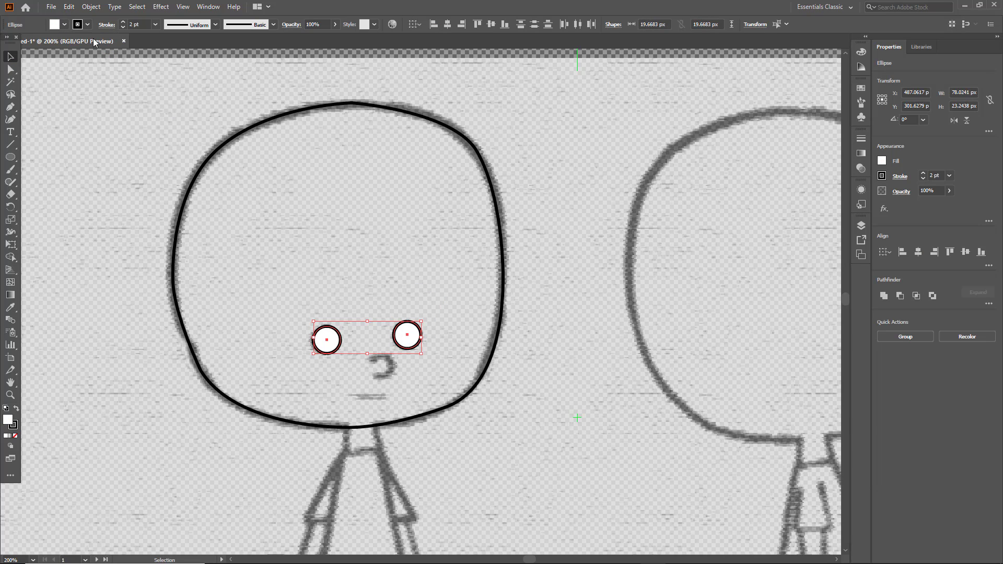
click(64, 25)
double_click(30, 44)
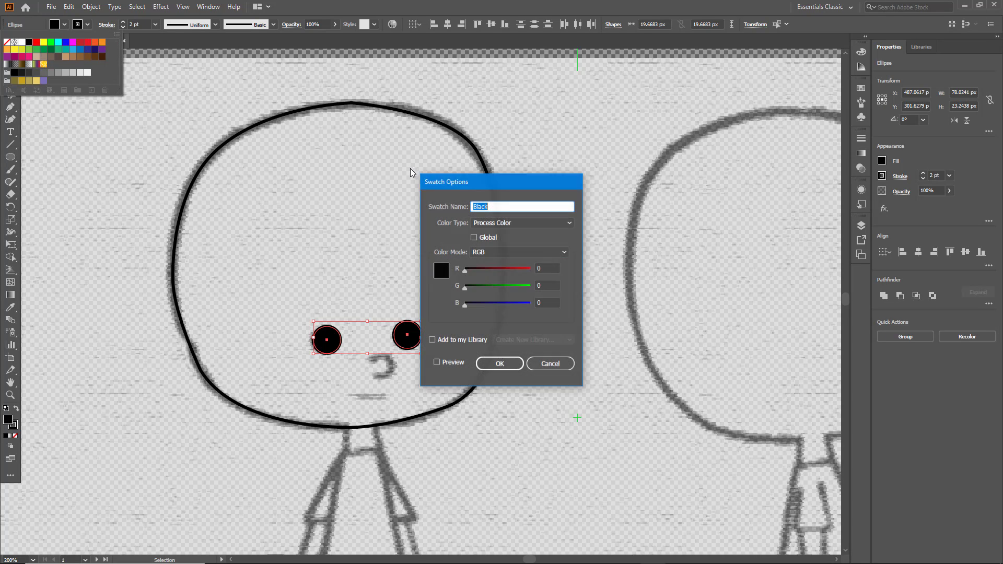
click(550, 363)
click(380, 374)
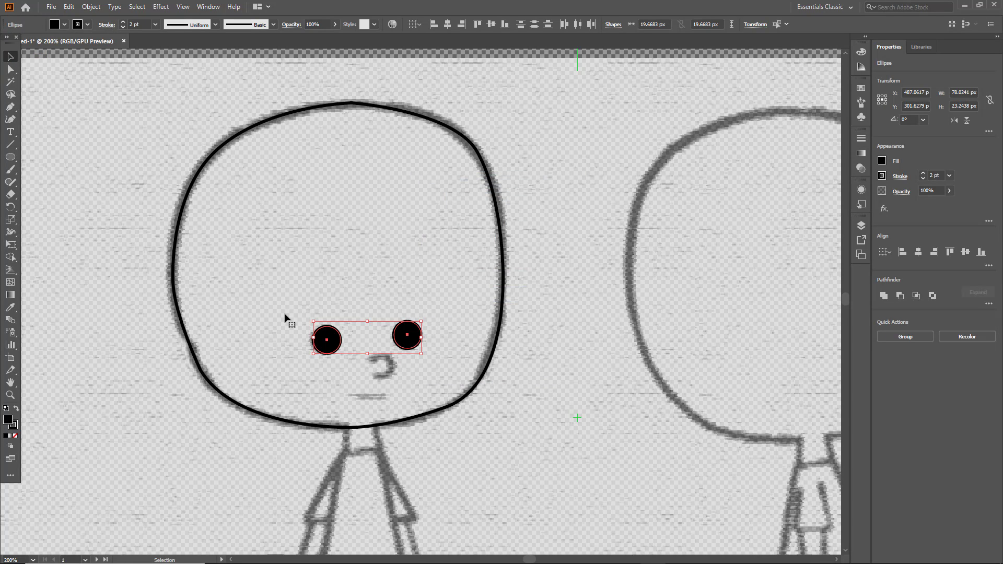
- Trace the sketched nose as an open hook-shaped curve about 15 px wide with the Curvature tool, then deselect it
click(10, 120)
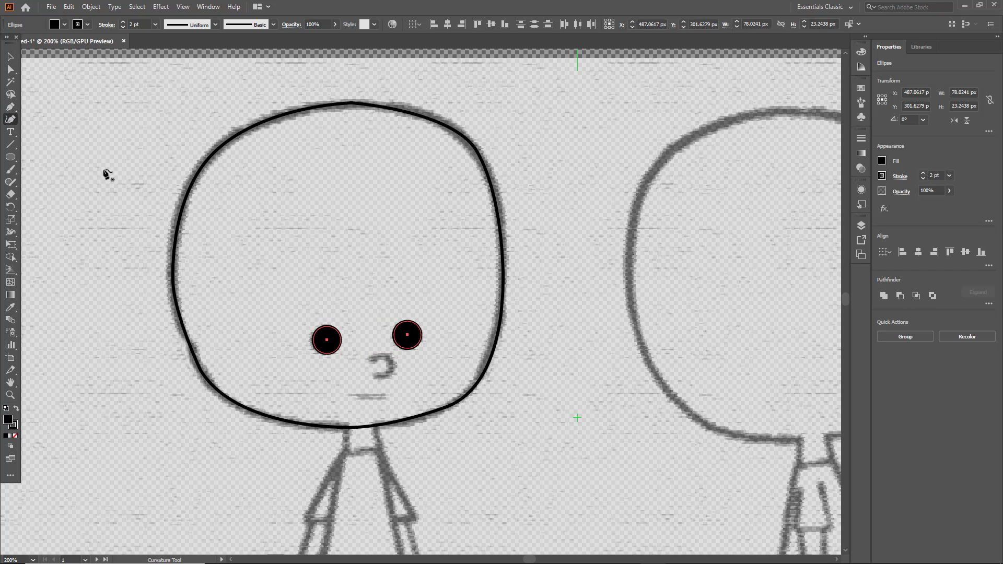
click(372, 359)
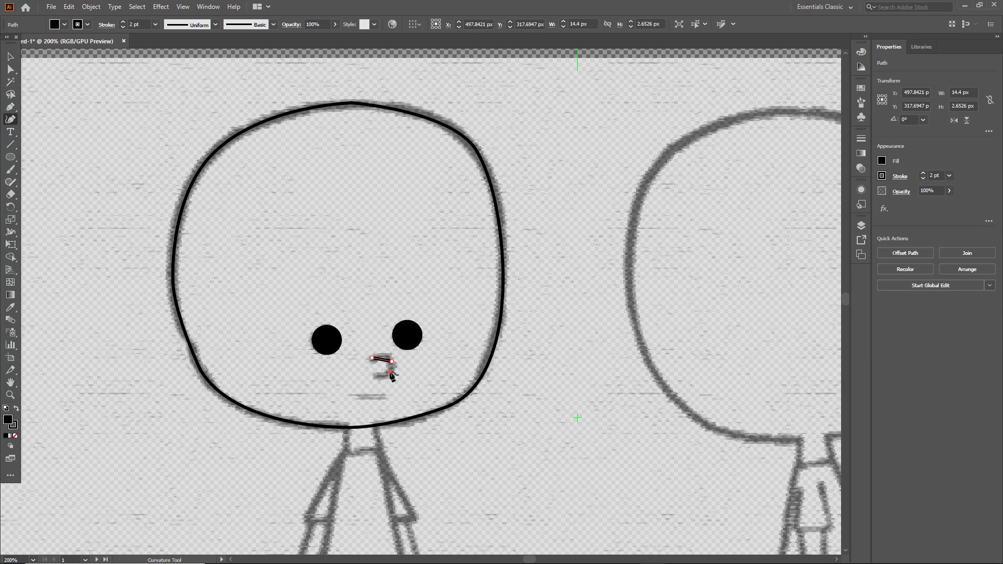
click(389, 372)
click(378, 377)
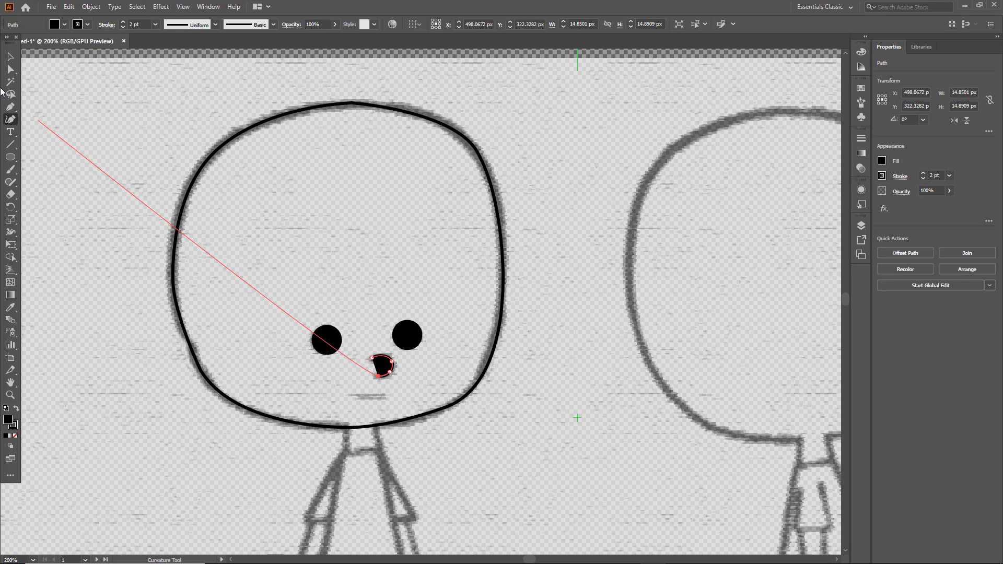
click(11, 57)
click(369, 334)
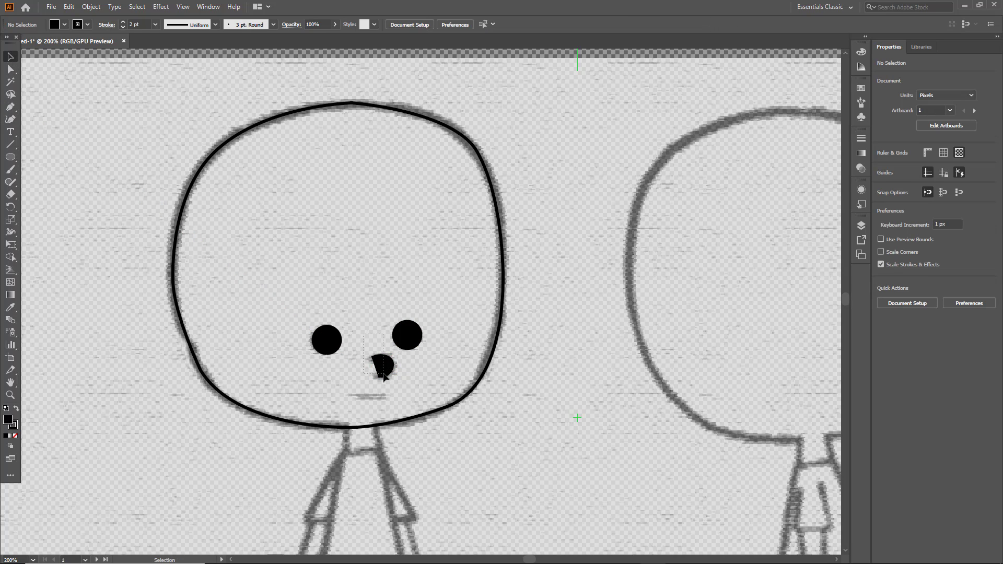
- Set the nose path's fill to None, keeping only its outline, and deselect it
click(383, 373)
click(65, 24)
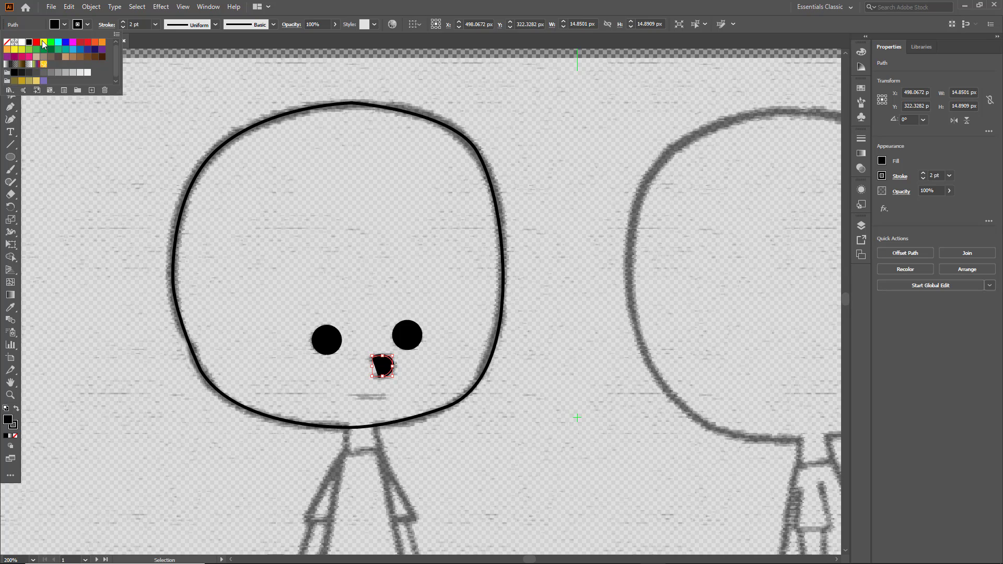
click(6, 44)
click(360, 150)
click(400, 389)
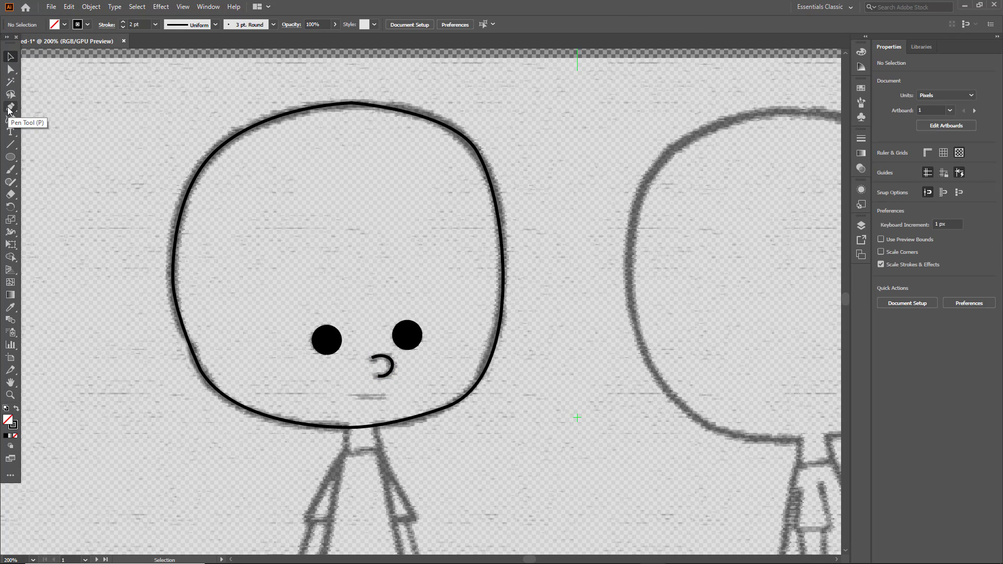
- Trace the sketched mouth as a shallow smile curve with the Curvature tool, redoing its right end point, and deselect it
click(10, 120)
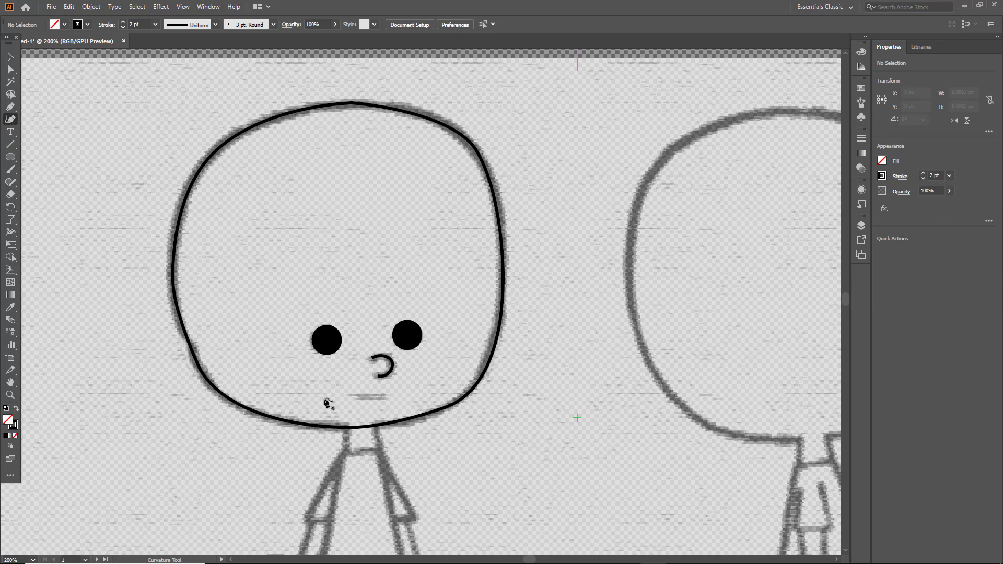
click(372, 398)
click(383, 392)
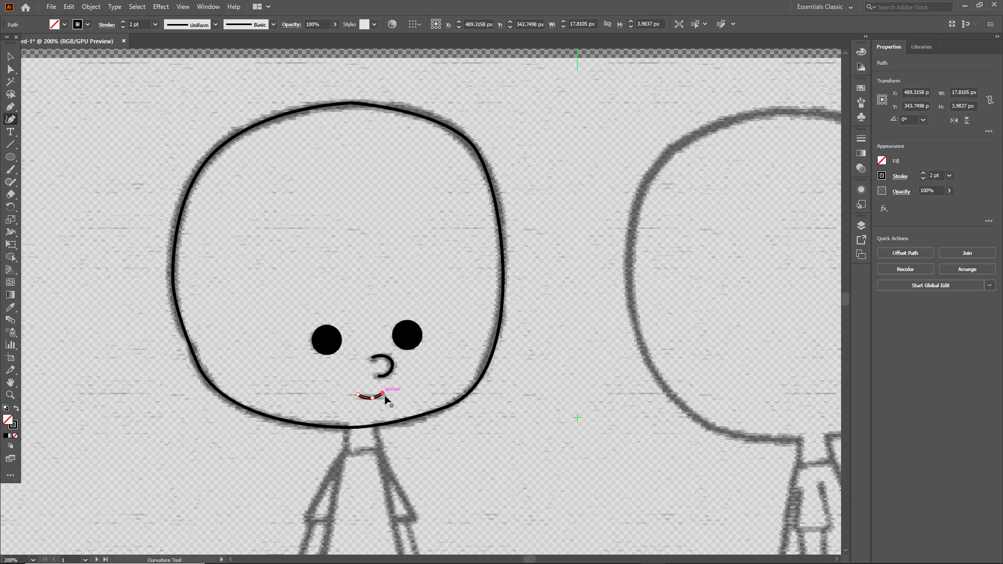
key(ctrl+z)
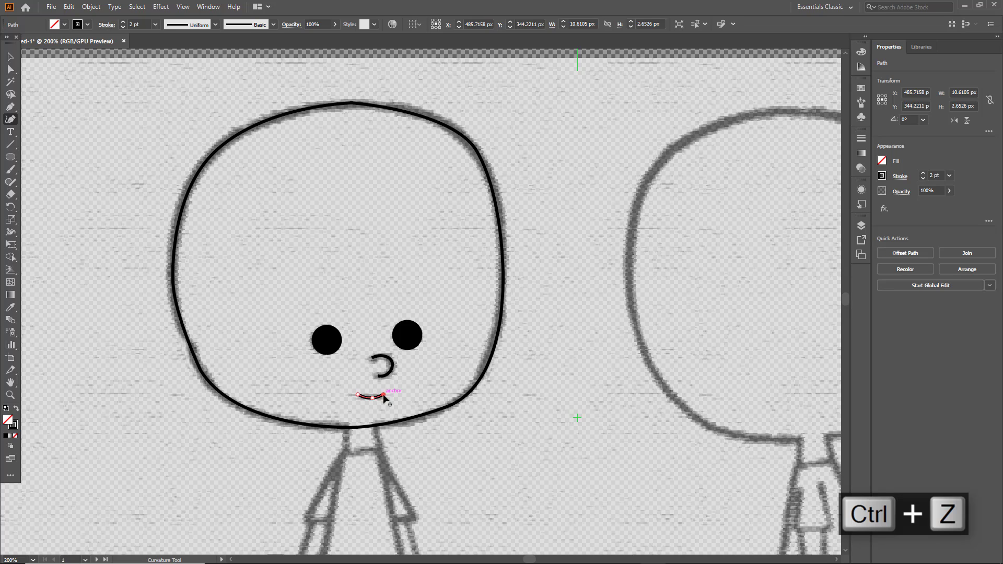
click(10, 57)
click(285, 241)
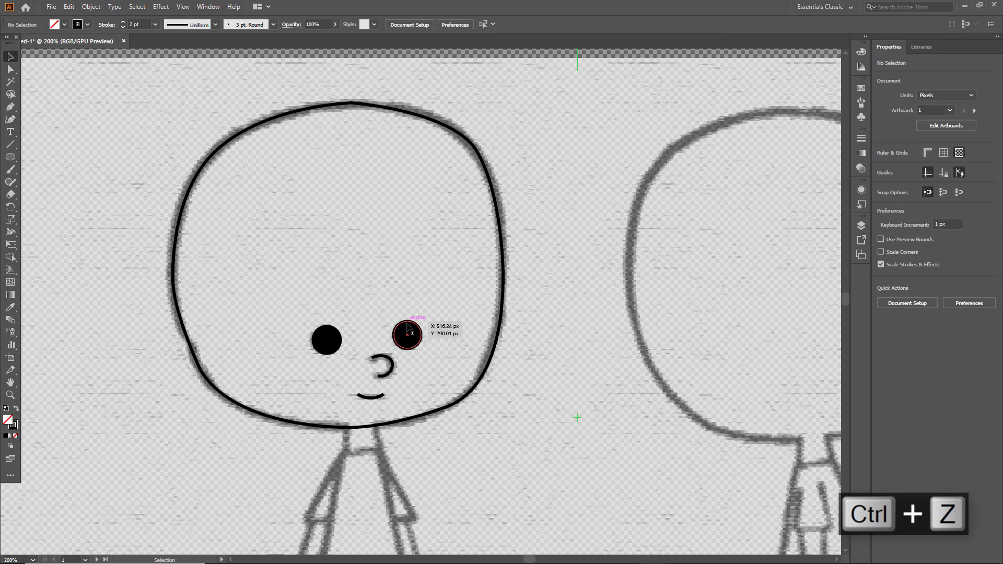
- Move the eyes, nose and mouth up and to the left toward the middle of the face, adjusting their spacing individually
mouse_move(429, 429)
mouse_down()
mouse_move(422, 390)
mouse_move(427, 412)
mouse_up()
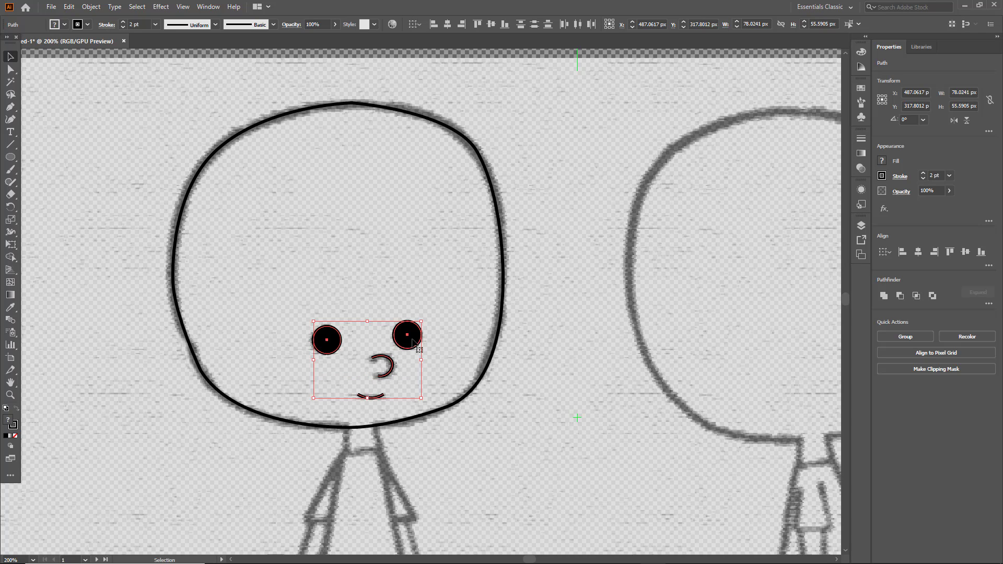
drag(412, 342, 383, 320)
click(425, 318)
drag(348, 379, 358, 358)
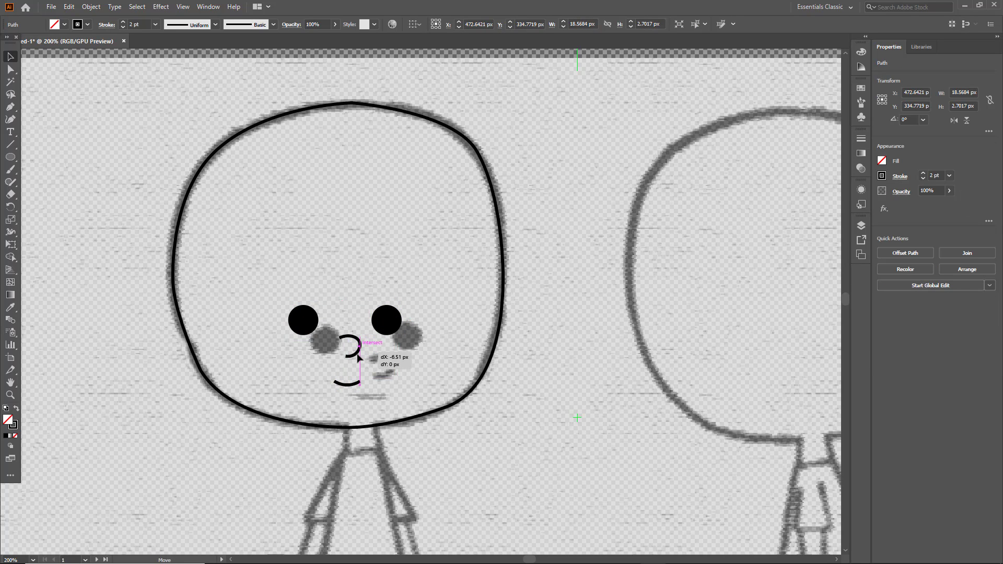
click(465, 330)
- Trace the neck with the Pen tool as a closed five-point shape, starting inside the chin and ending in a V below the collar
scroll(476, 337, down, 5)
scroll(475, 337, up, 2)
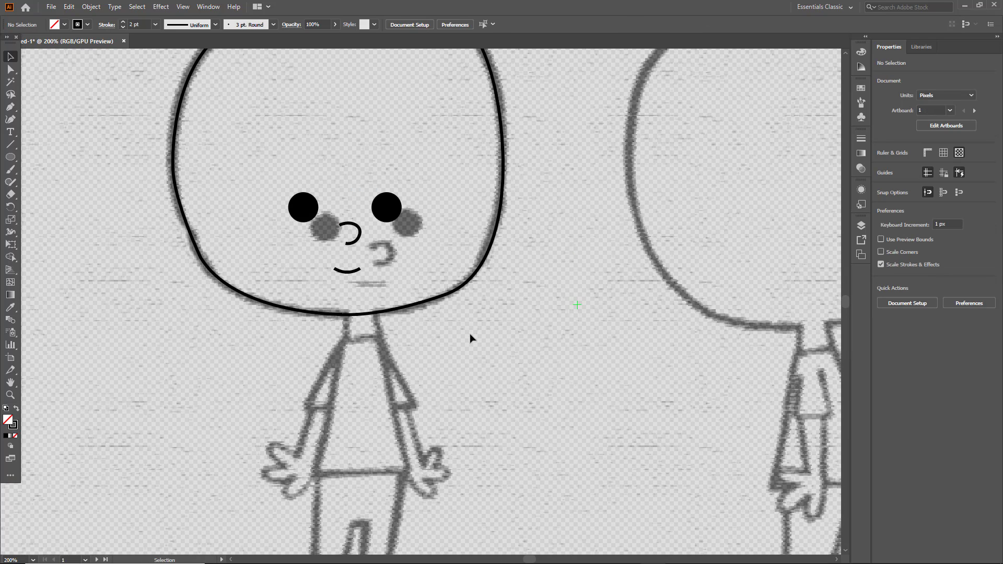
scroll(243, 312, down, 2)
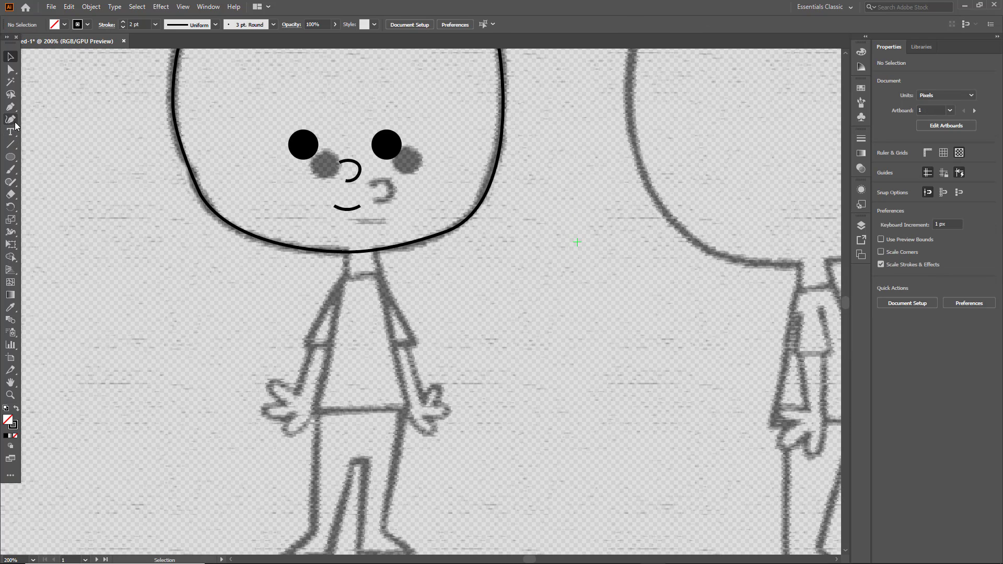
click(10, 106)
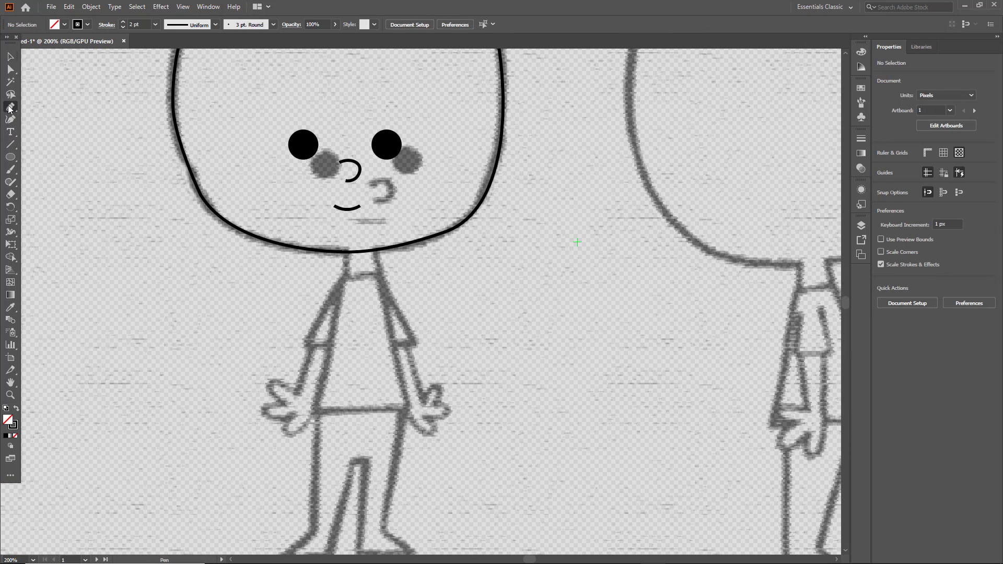
click(349, 243)
click(346, 276)
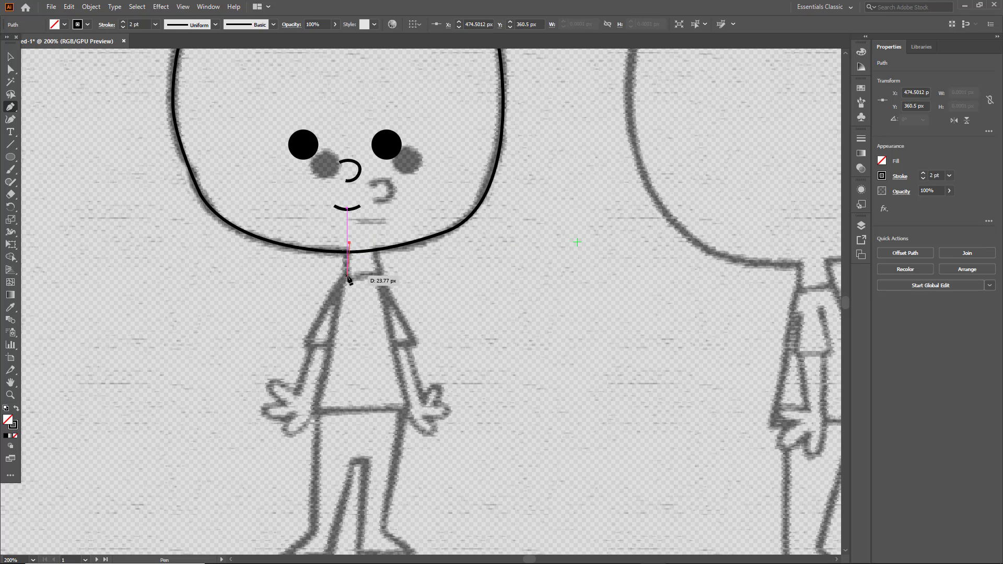
key(ctrl+z)
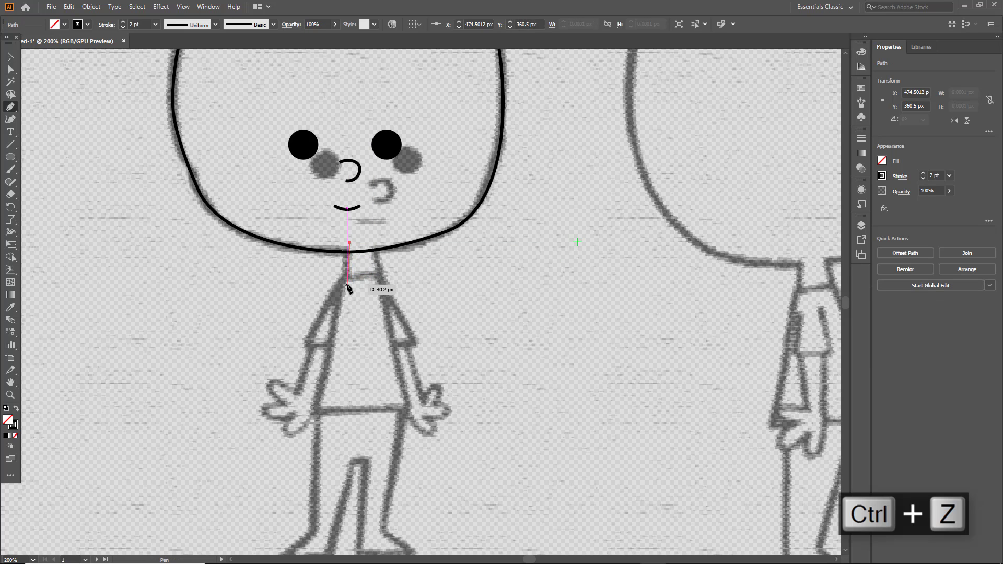
click(347, 283)
click(363, 305)
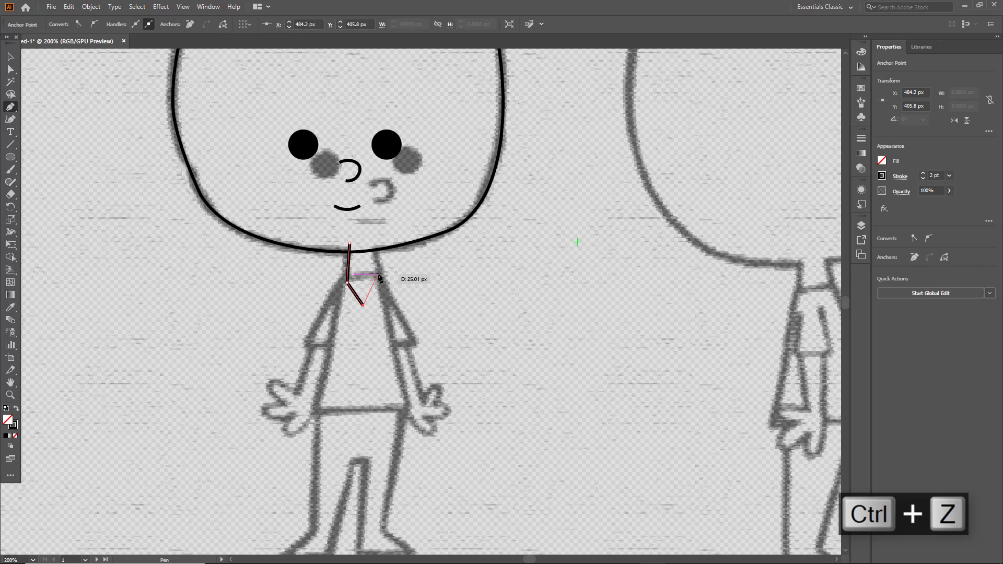
click(378, 274)
click(373, 235)
click(349, 244)
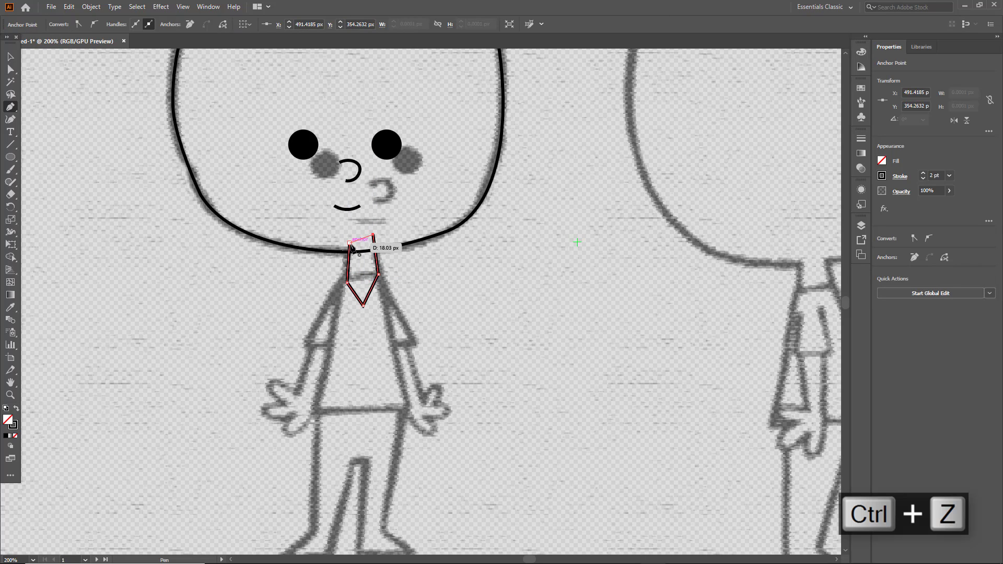
key(v)
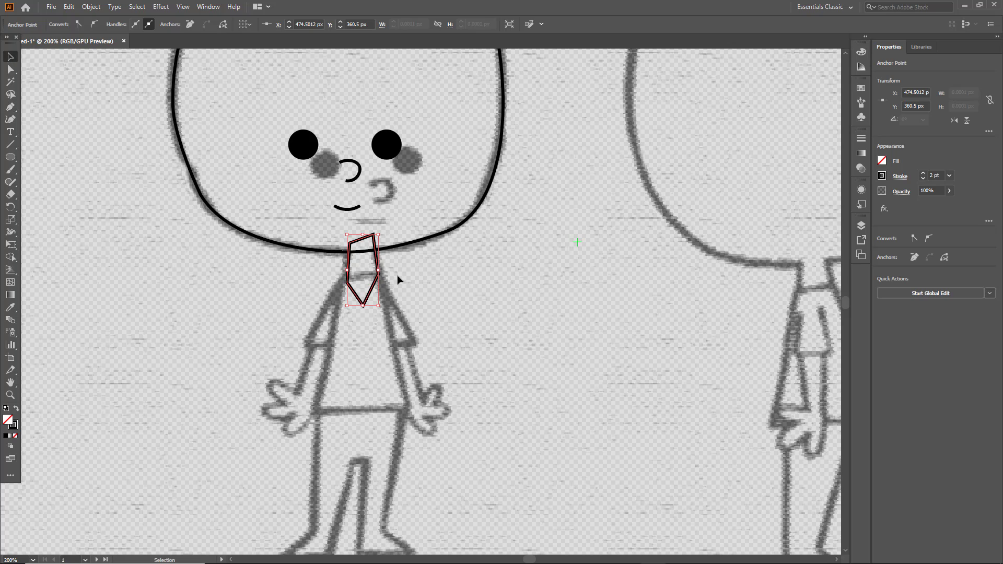
- Trace the shirt body with the Pen tool as a closed four-sided shape from the collar line down to the waist
click(10, 107)
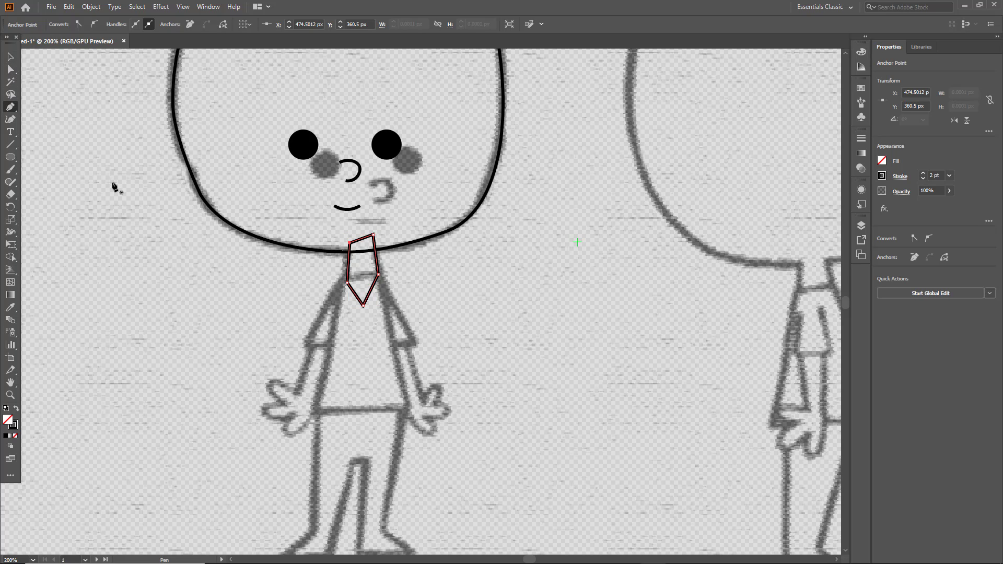
click(313, 411)
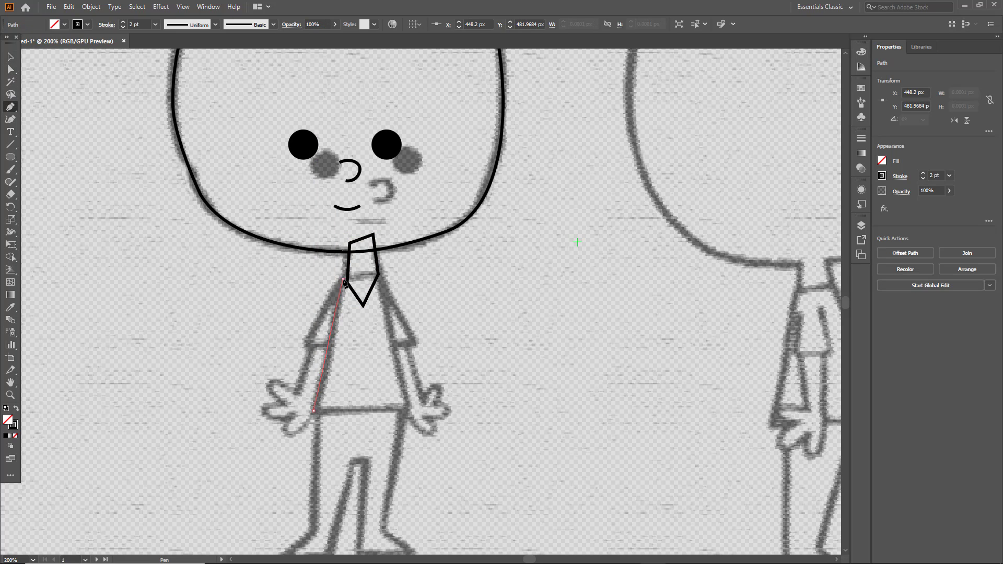
click(343, 280)
click(384, 275)
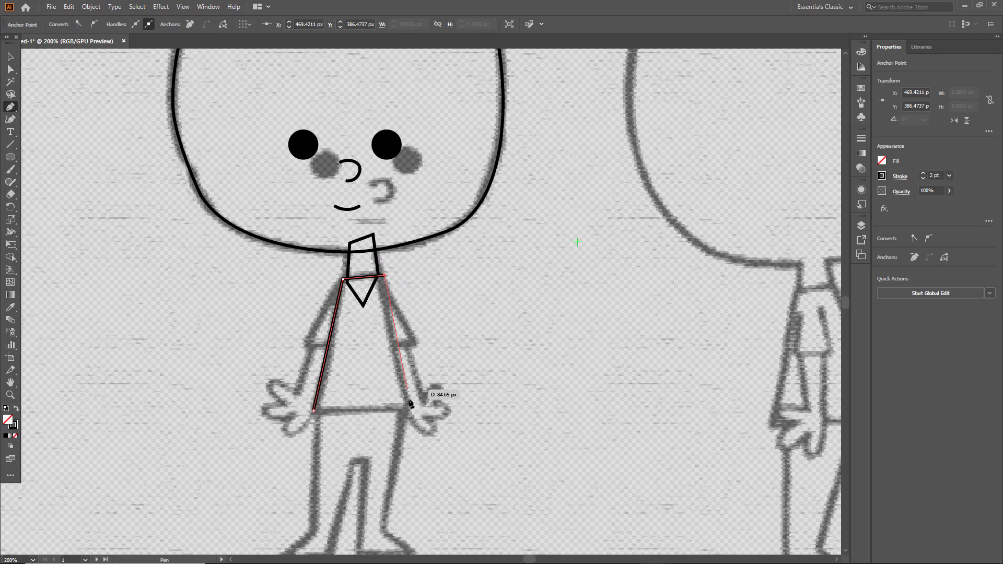
click(408, 405)
click(314, 411)
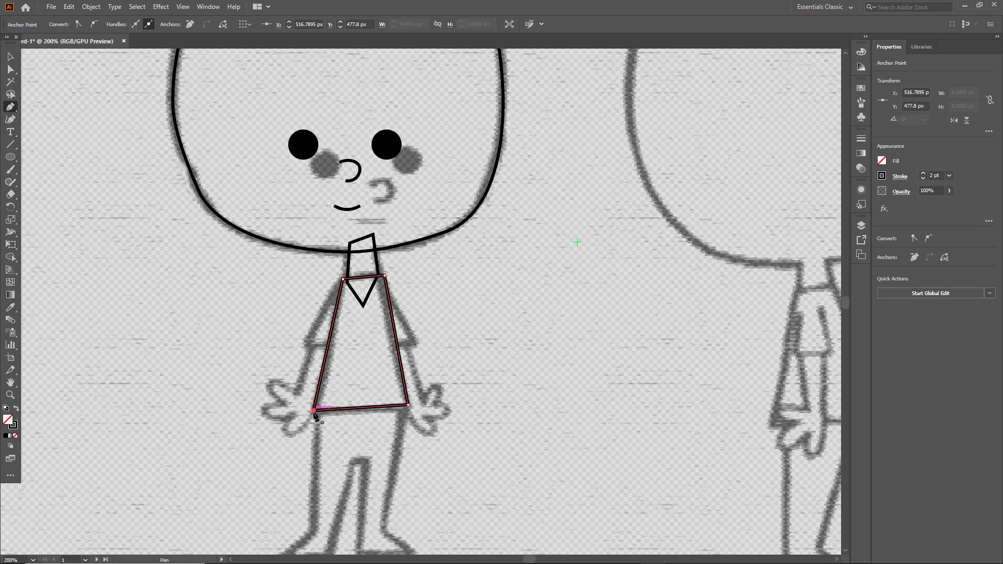
click(11, 58)
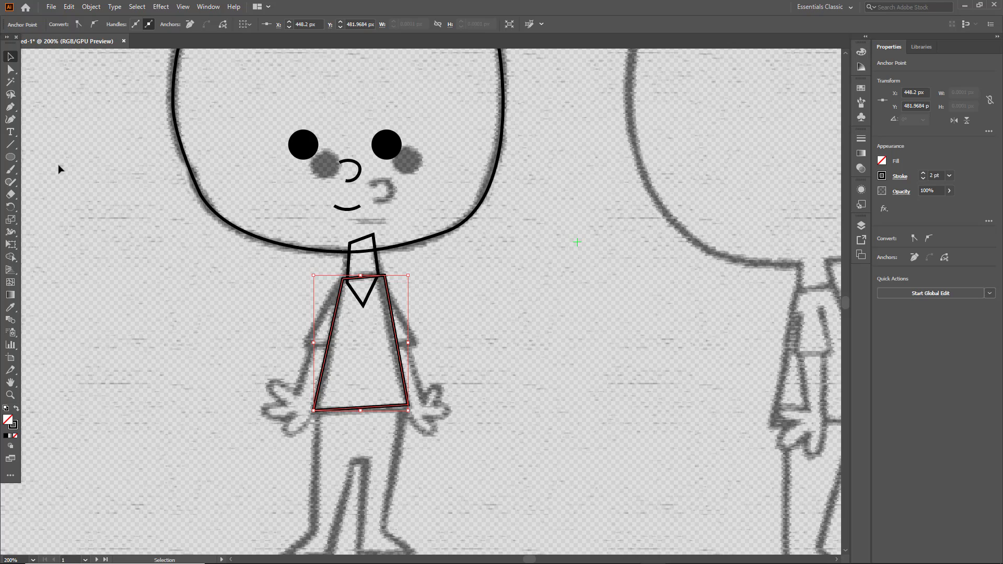
- Trace the right-hand sleeve with the Pen tool as a closed shape with a curved shoulder top, overlapping the shirt body
click(11, 107)
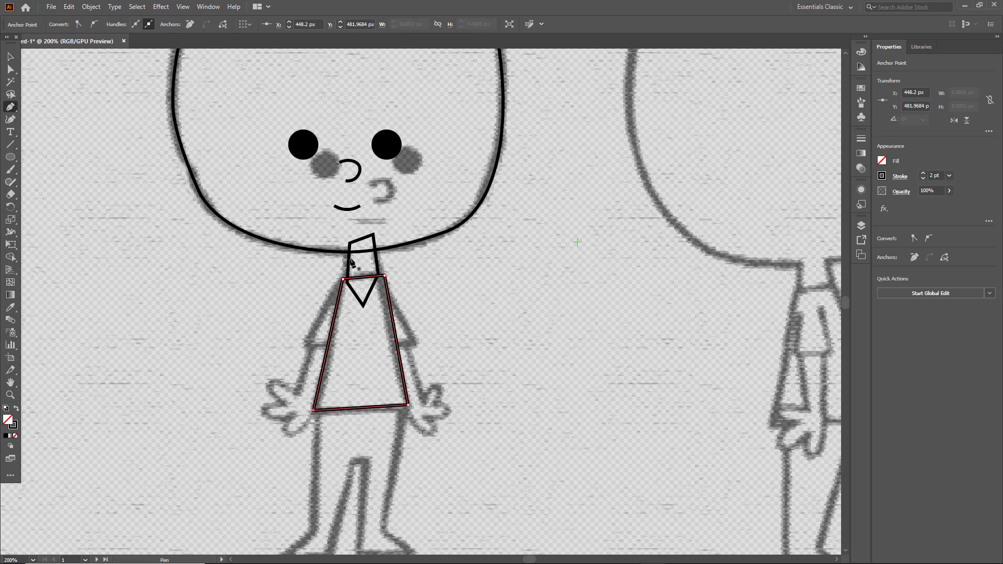
click(414, 339)
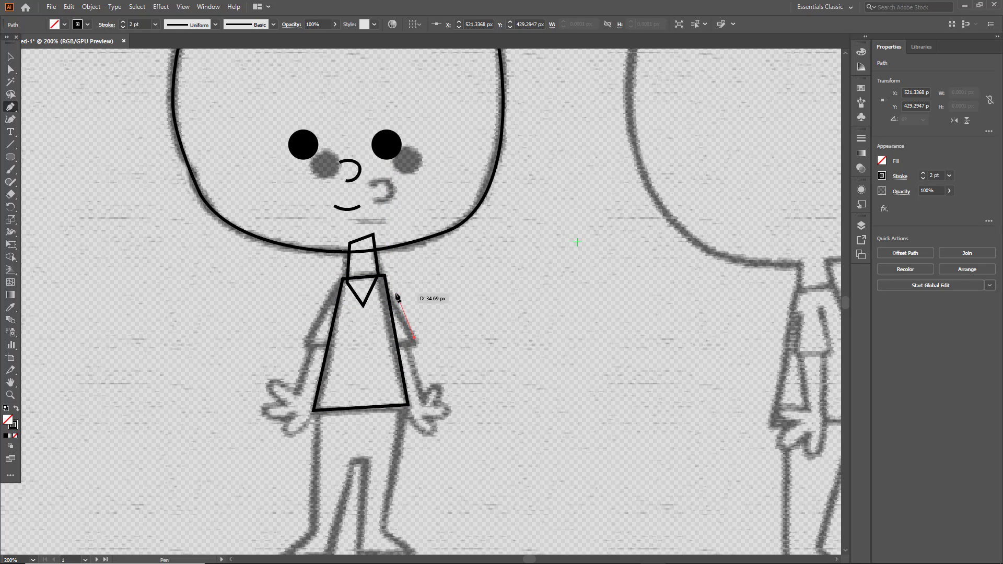
click(392, 285)
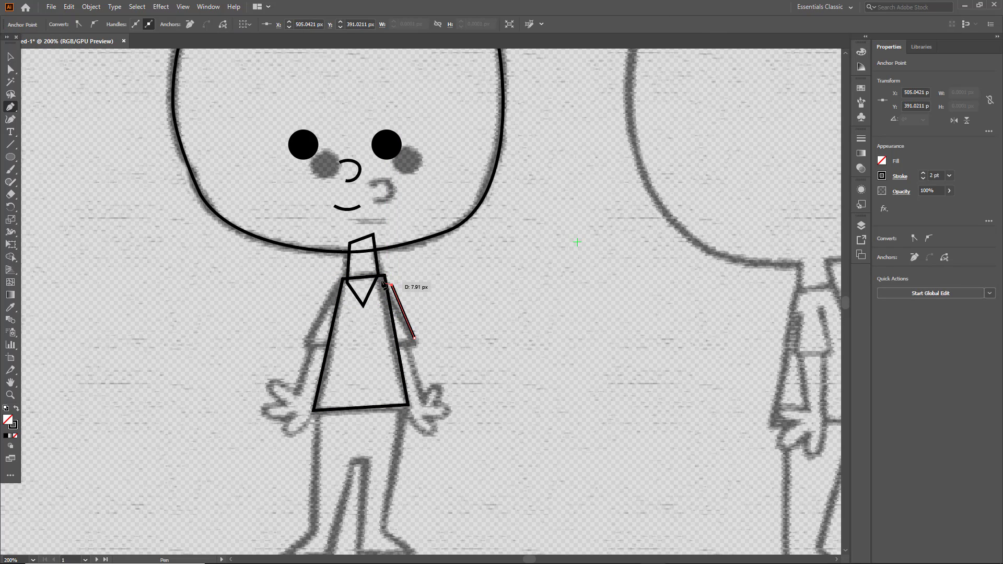
drag(381, 276, 370, 277)
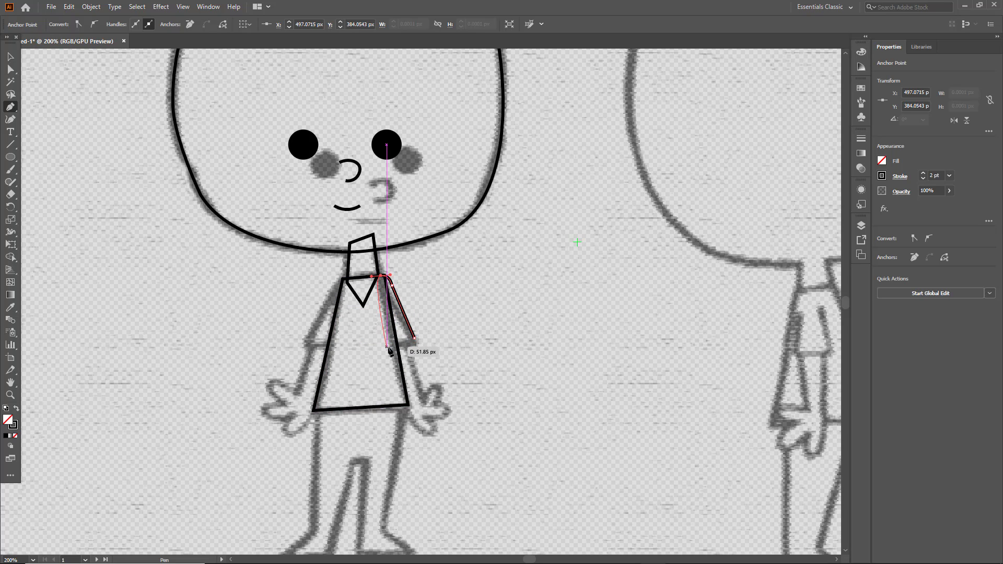
drag(387, 347, 418, 346)
click(415, 339)
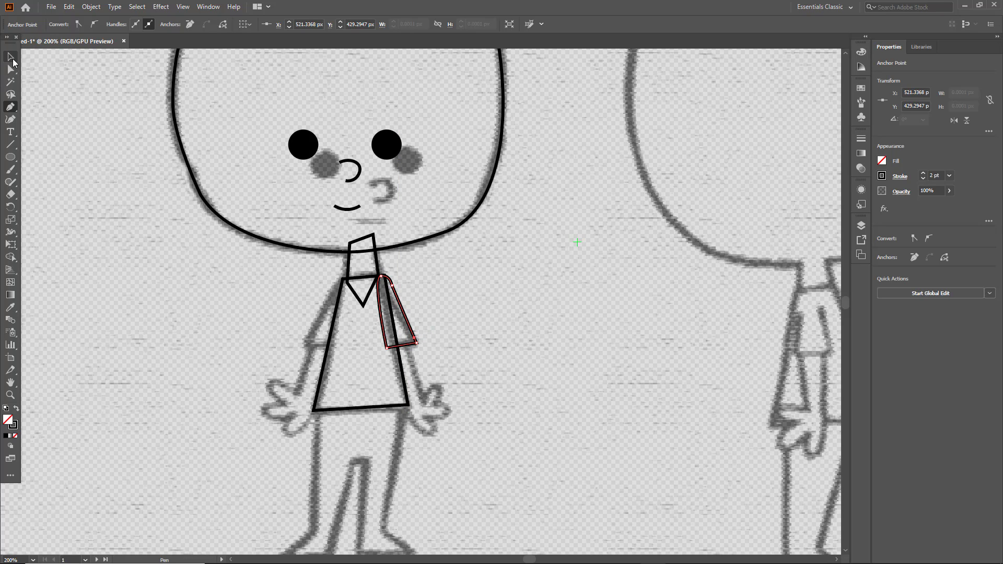
click(11, 57)
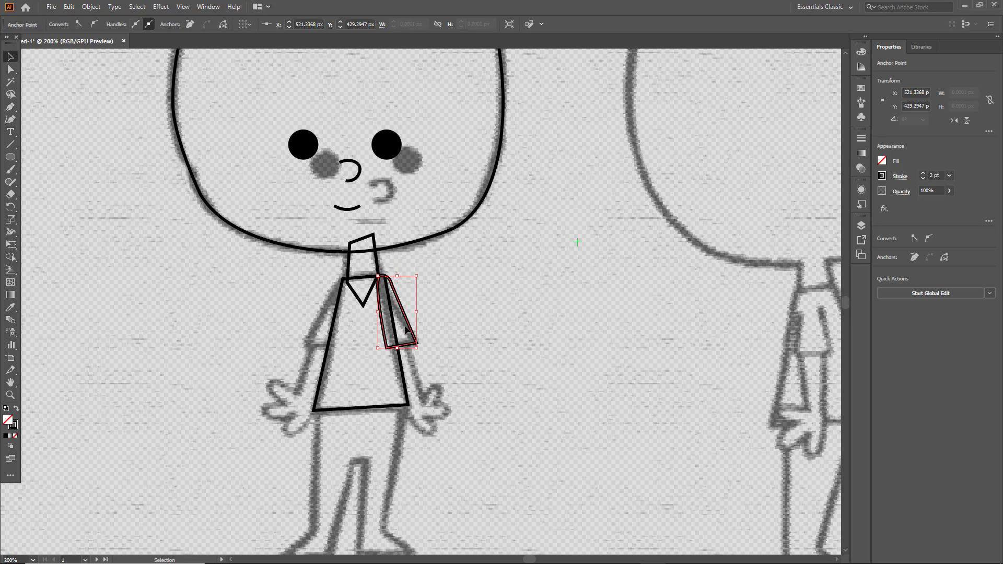
key(ctrl+c)
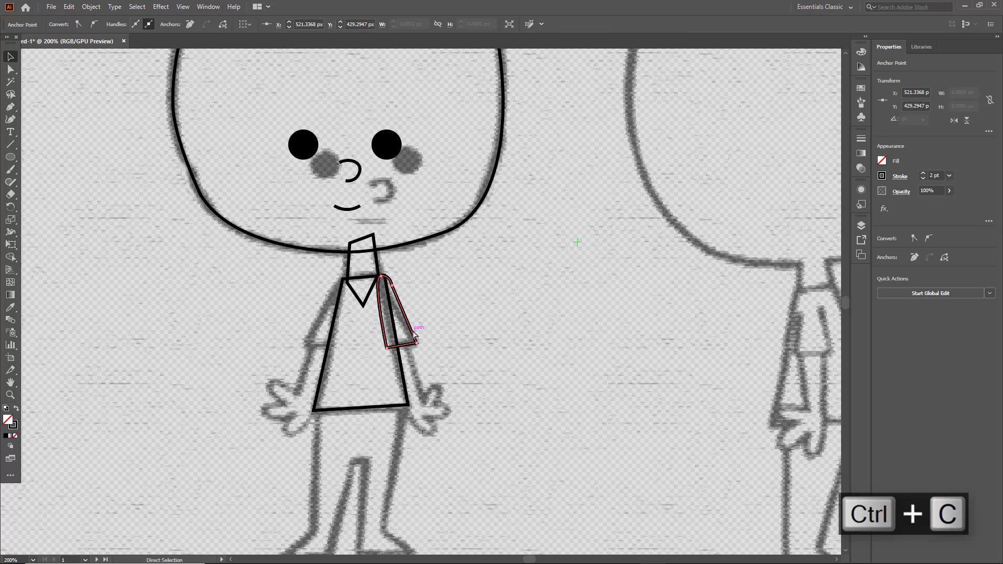
key(ctrl+v)
key(ctrl+z)
click(424, 329)
- Duplicate the right-hand sleeve and reflect the copy across the vertical axis
click(411, 344)
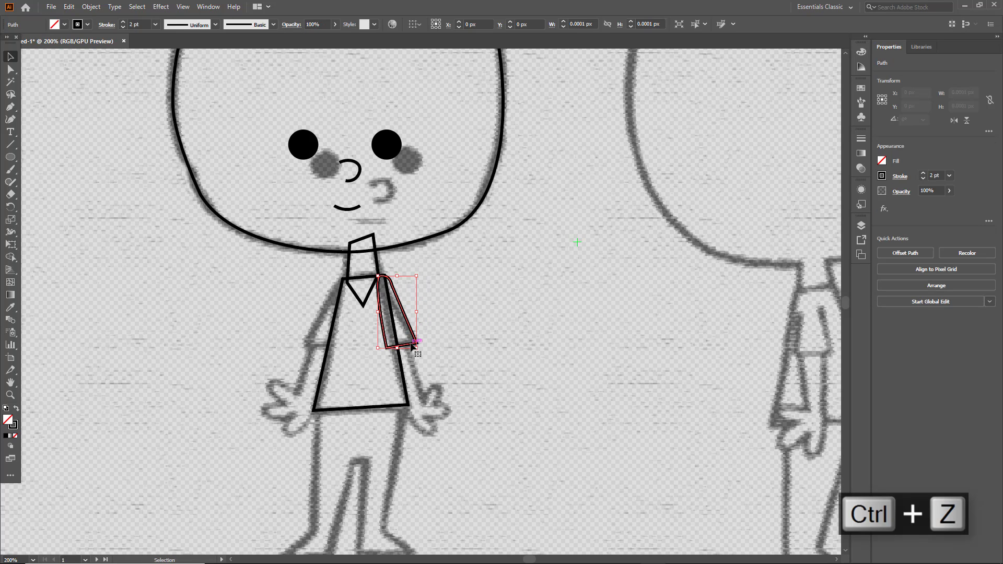
key(ctrl+c)
key(ctrl+v)
right_click(441, 329)
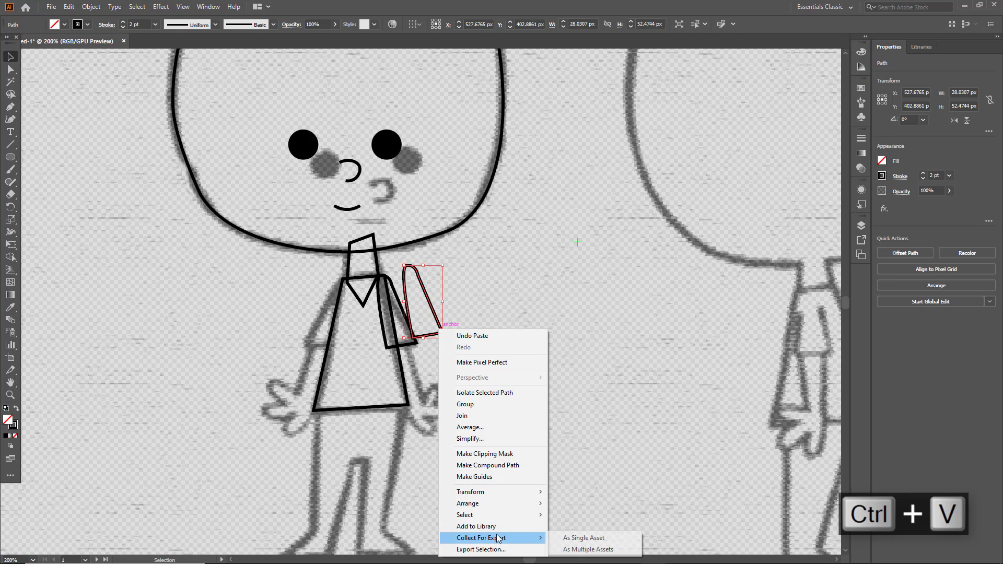
mouse_move(502, 491)
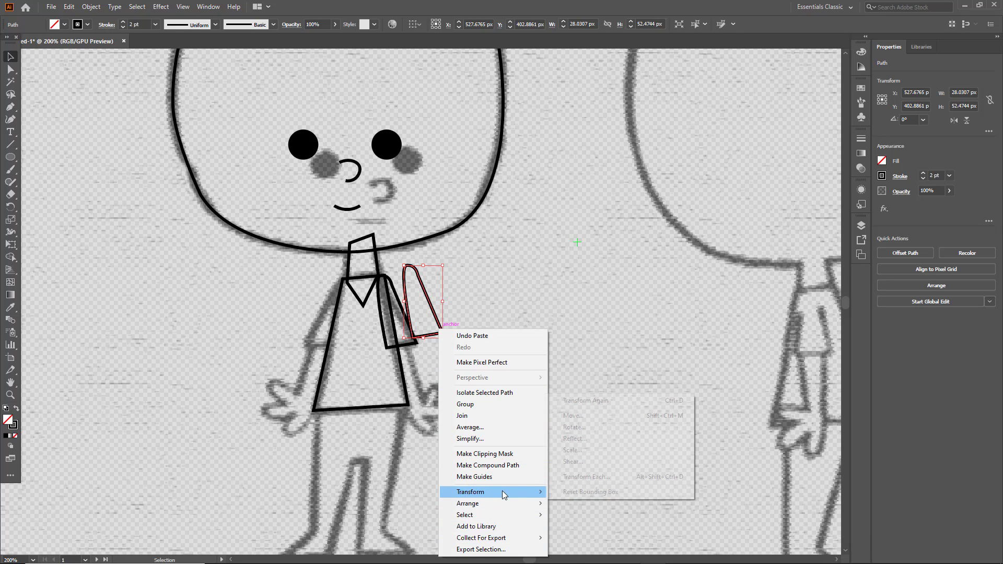
click(575, 438)
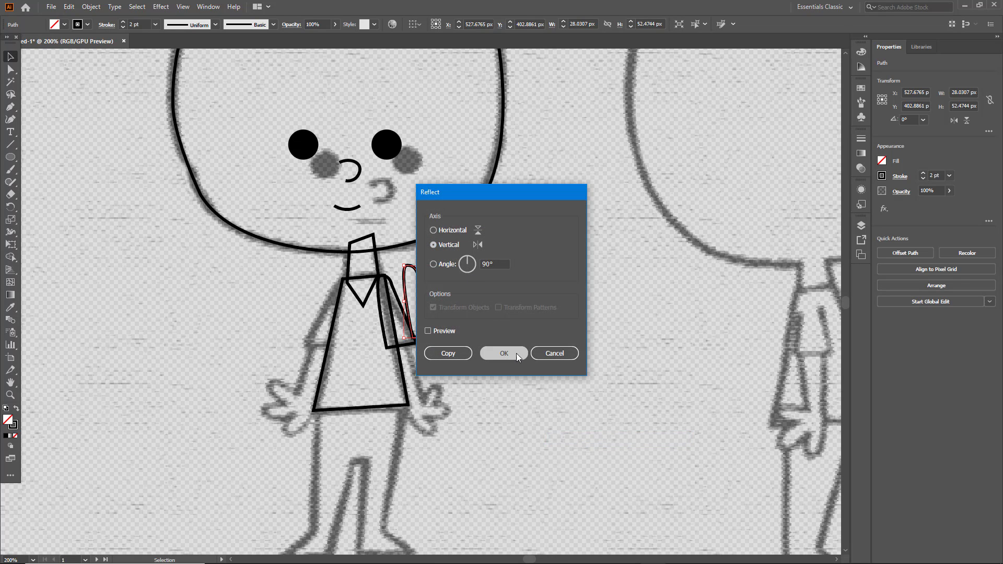
click(520, 356)
- Place the mirrored sleeve over the sketch's left-hand sleeve so that it overlaps the shirt body
drag(442, 319, 344, 328)
click(487, 347)
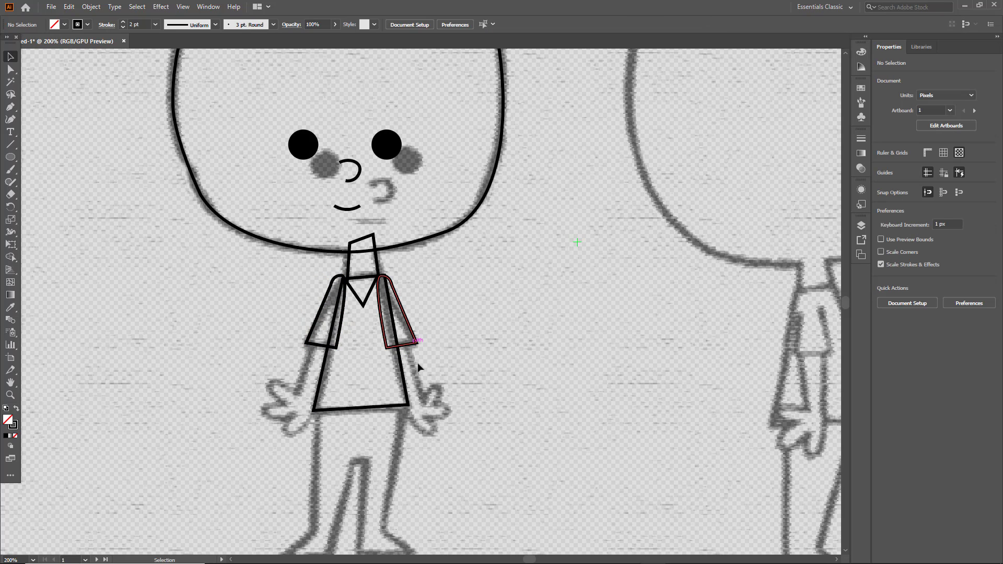
drag(340, 336, 341, 339)
- Trace the hips with the Pen tool as a closed seven-point shape, overlapping the shirt hem and narrowing to a short flat crotch
scroll(509, 347, down, 3)
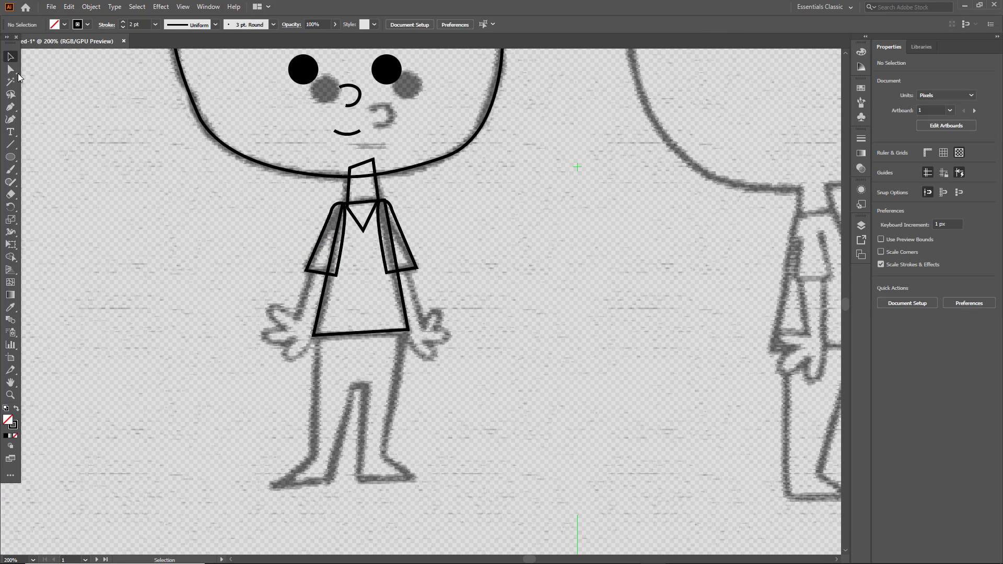
click(15, 110)
scroll(359, 358, up, 1)
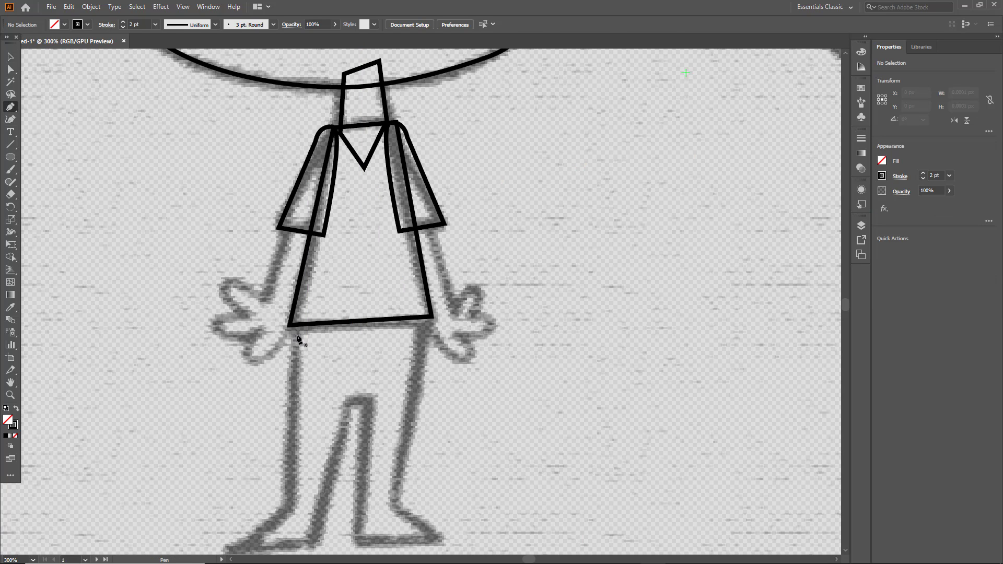
click(296, 335)
click(345, 399)
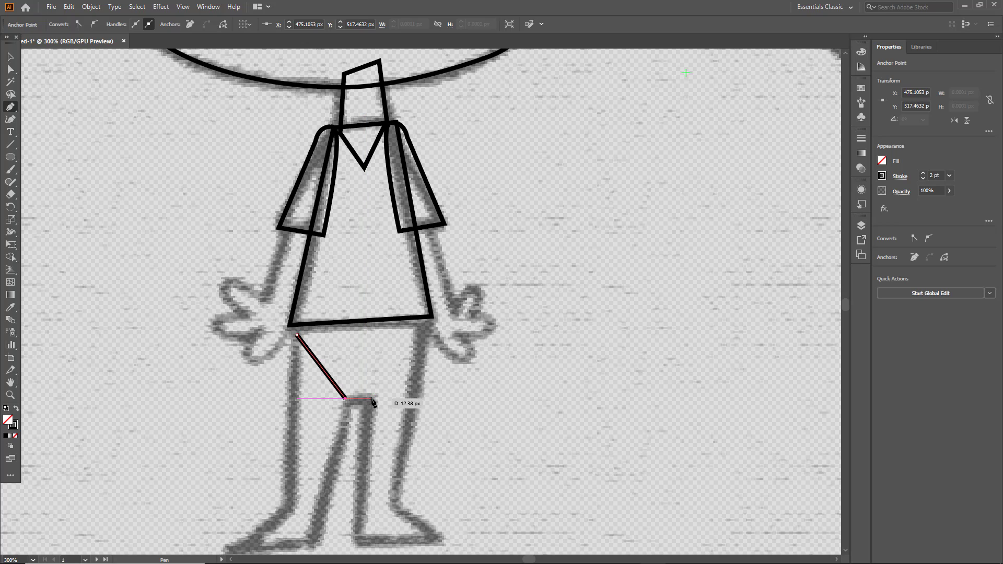
click(371, 398)
click(428, 325)
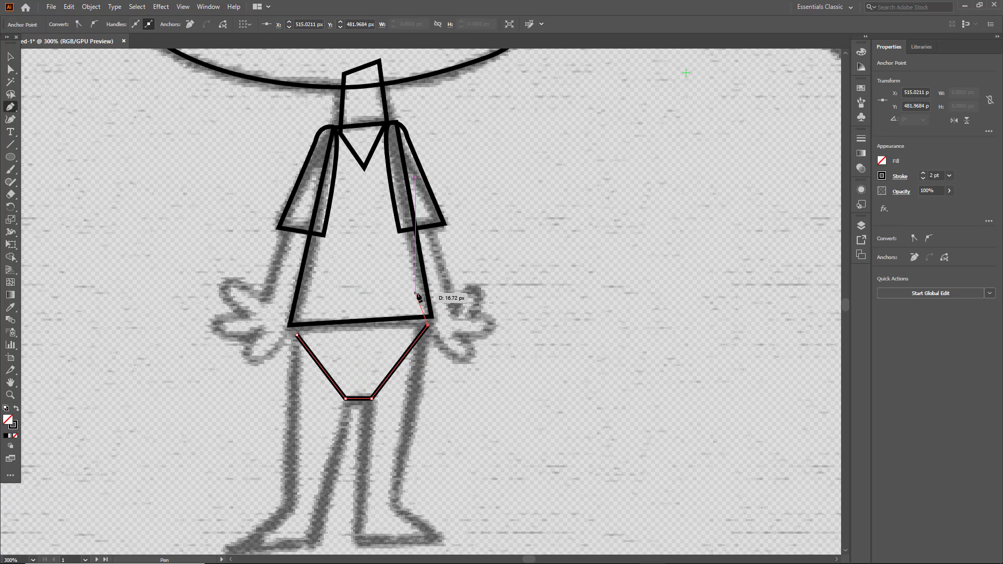
click(416, 293)
click(326, 287)
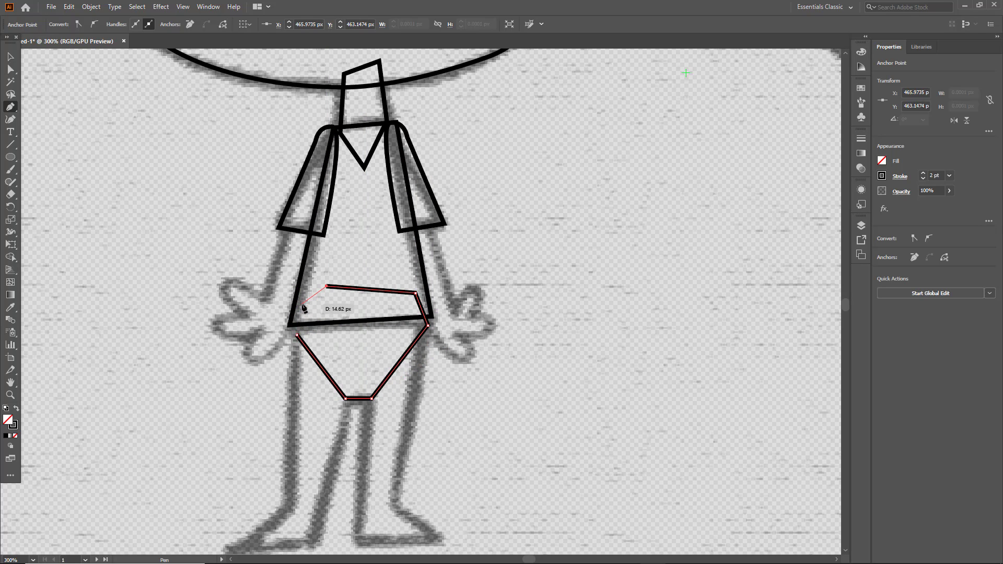
click(302, 303)
click(297, 335)
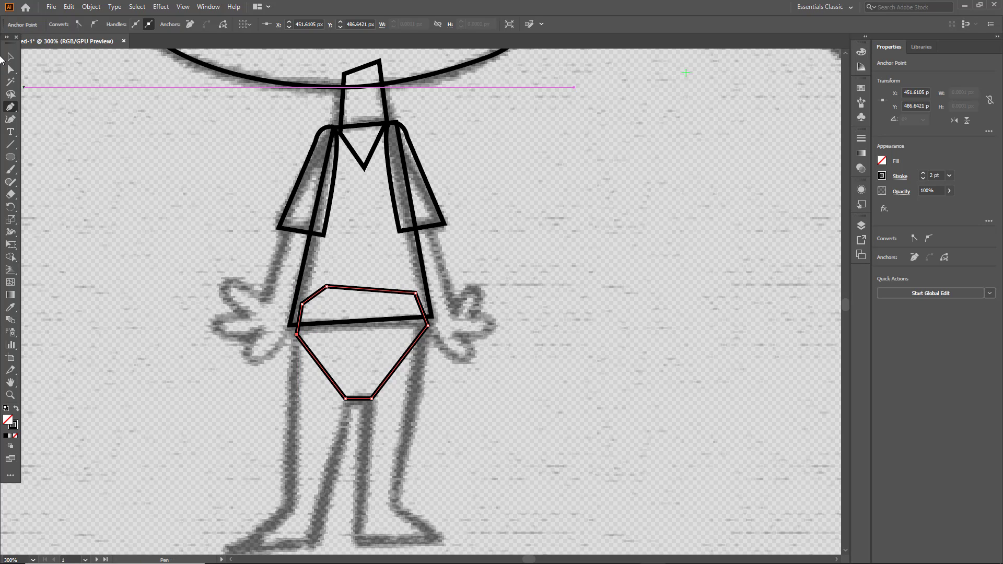
key(v)
click(589, 294)
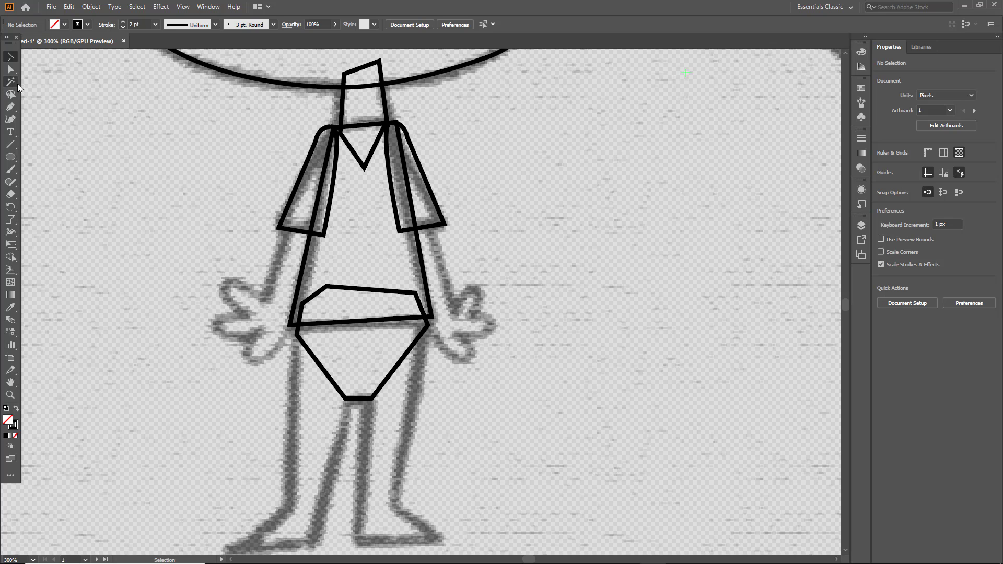
- Start the right-hand arm outline with the Pen tool inside the sleeve, tracing its inner edge and a curve around the lowest finger
click(13, 110)
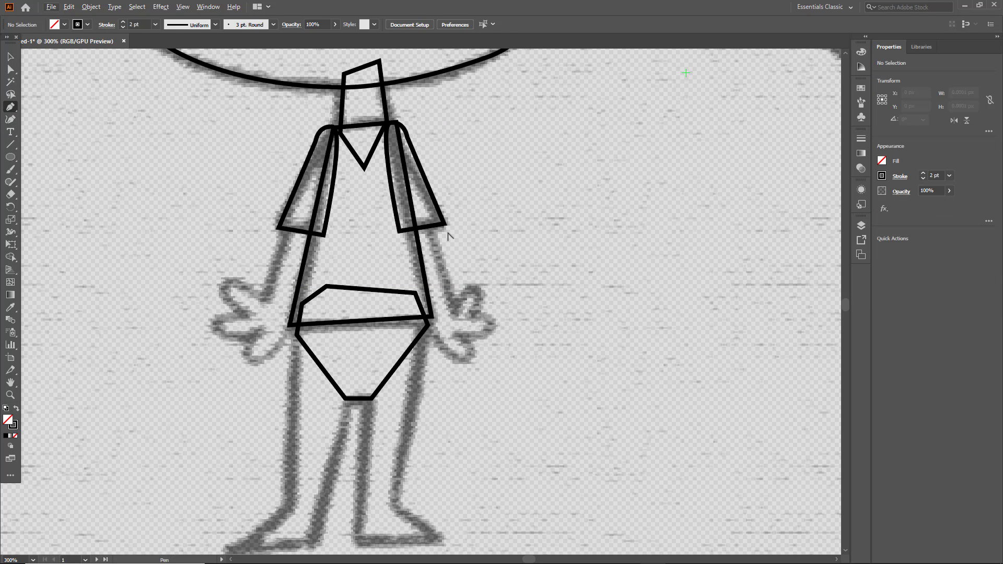
scroll(447, 236, up, 2)
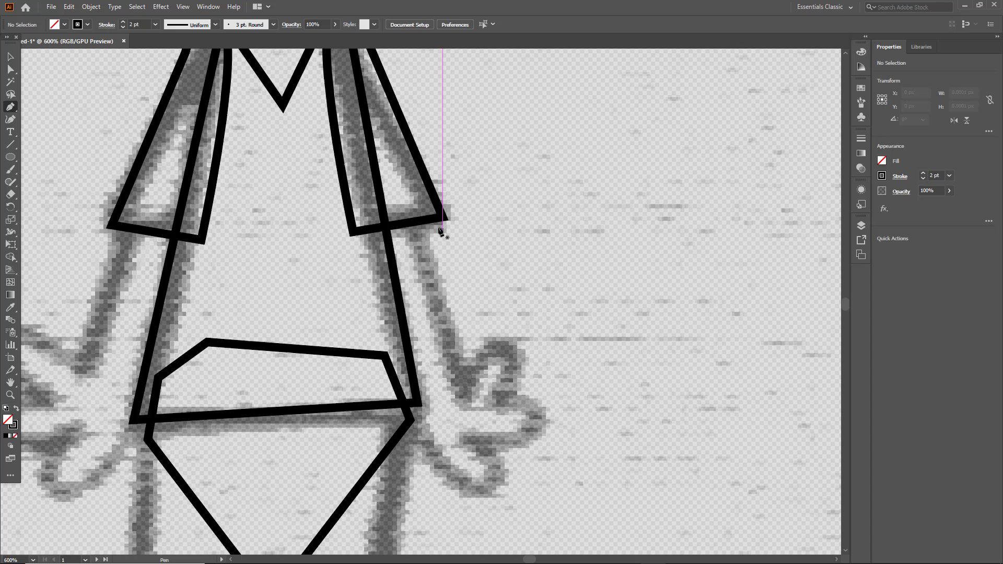
click(373, 216)
click(415, 414)
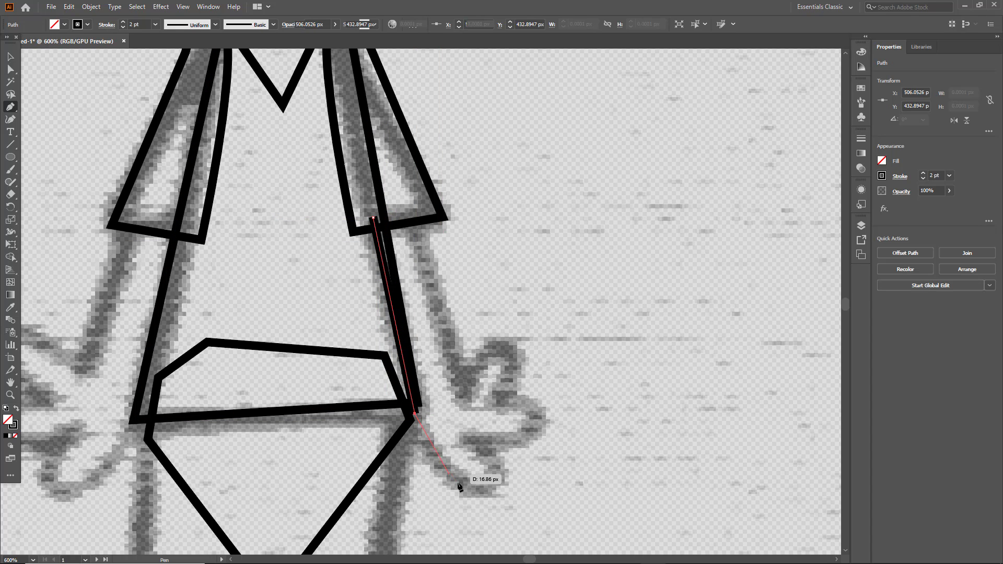
drag(464, 481, 481, 486)
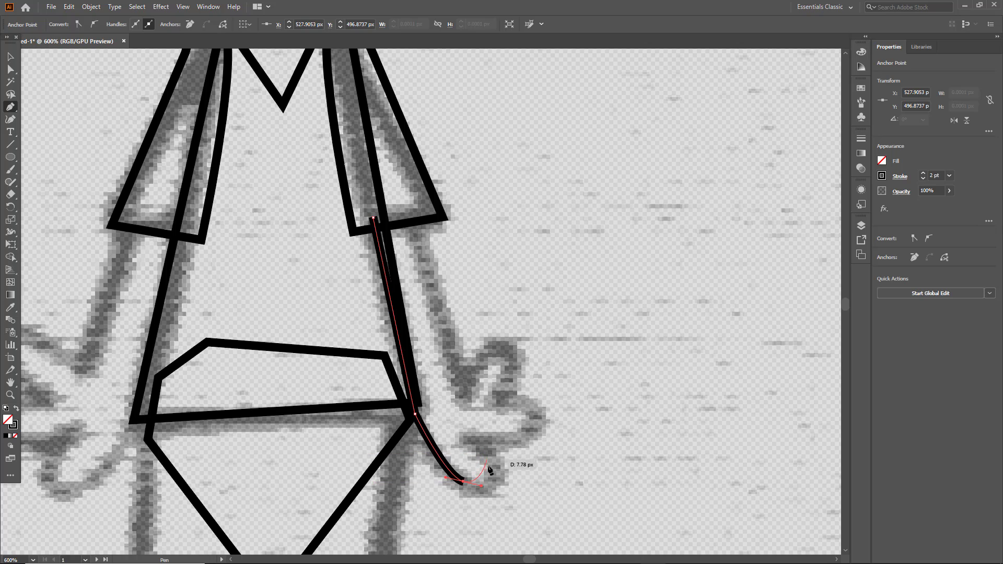
click(491, 483)
drag(476, 448, 442, 440)
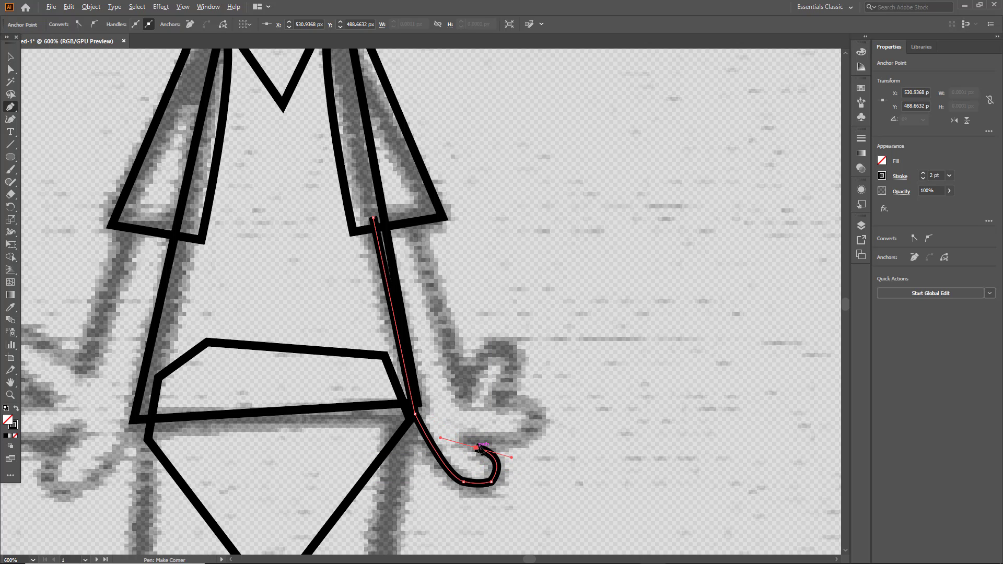
- Continue the hand outline with curved segments around the middle and upper fingers, redoing the misshapen curve at the first finger gap
drag(537, 429, 546, 400)
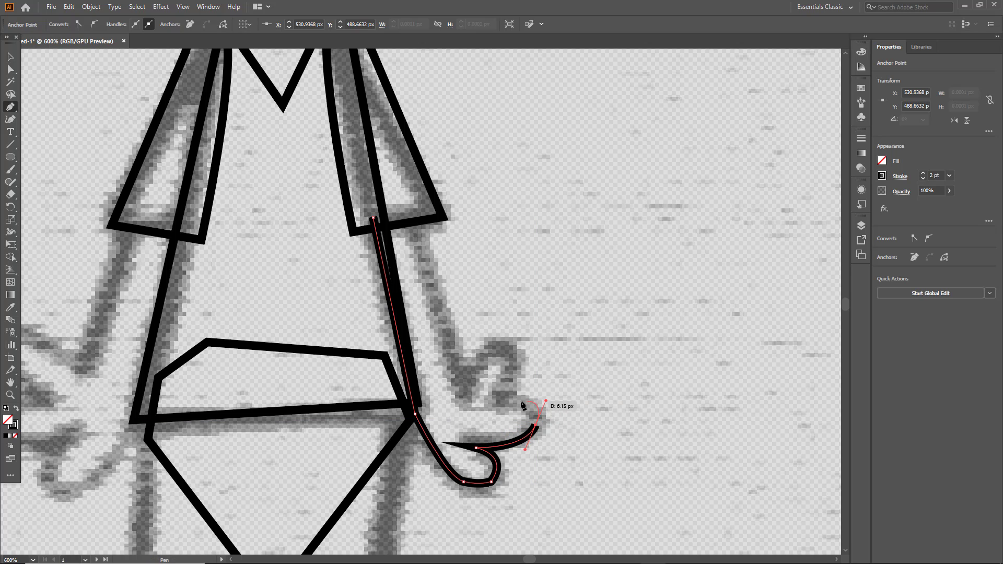
key(ctrl+z)
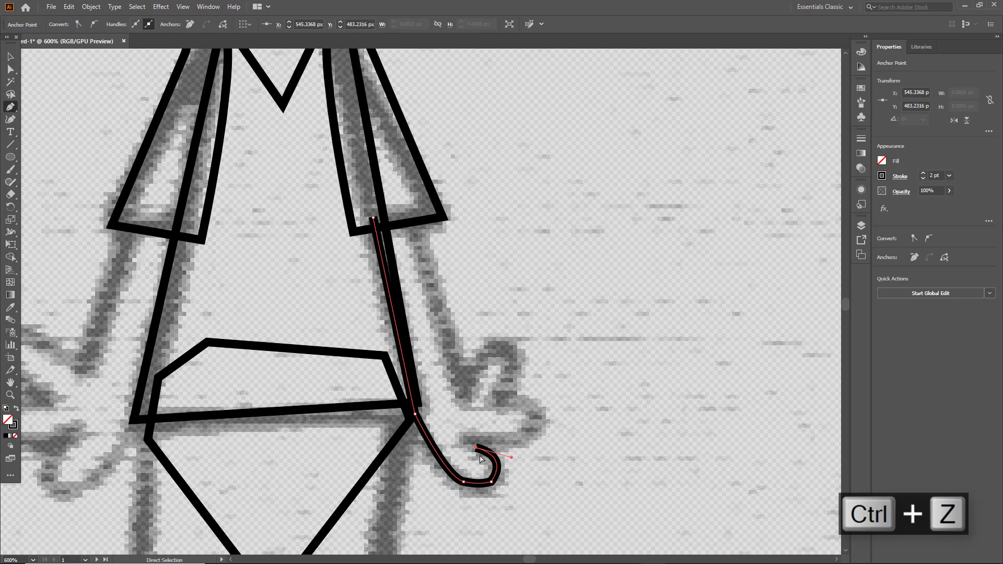
drag(474, 448, 529, 410)
key(ctrl+z)
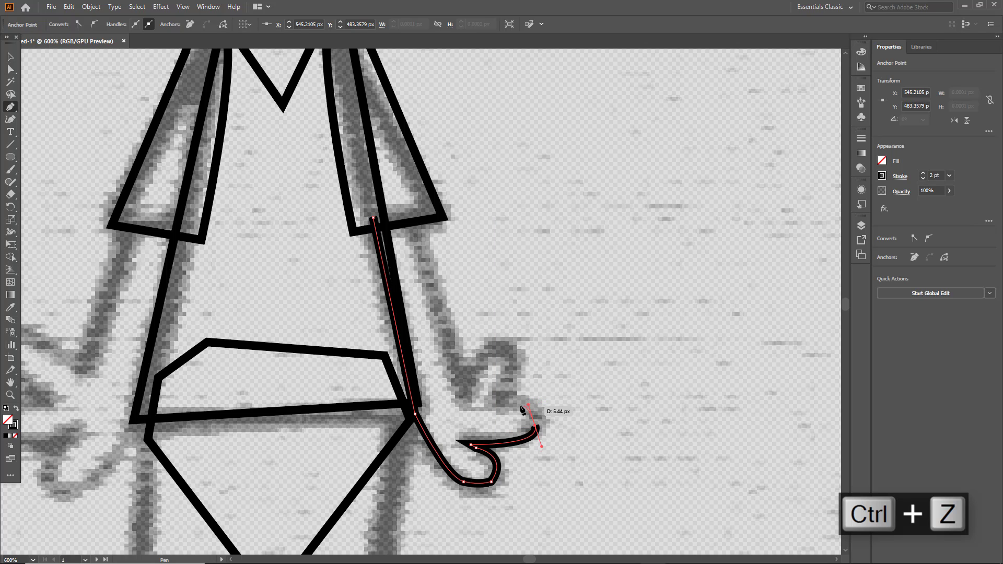
mouse_move(473, 445)
mouse_down()
mouse_move(510, 441)
mouse_move(520, 418)
mouse_move(531, 417)
mouse_move(530, 432)
mouse_move(539, 415)
mouse_move(501, 398)
mouse_move(503, 360)
mouse_move(466, 356)
mouse_up()
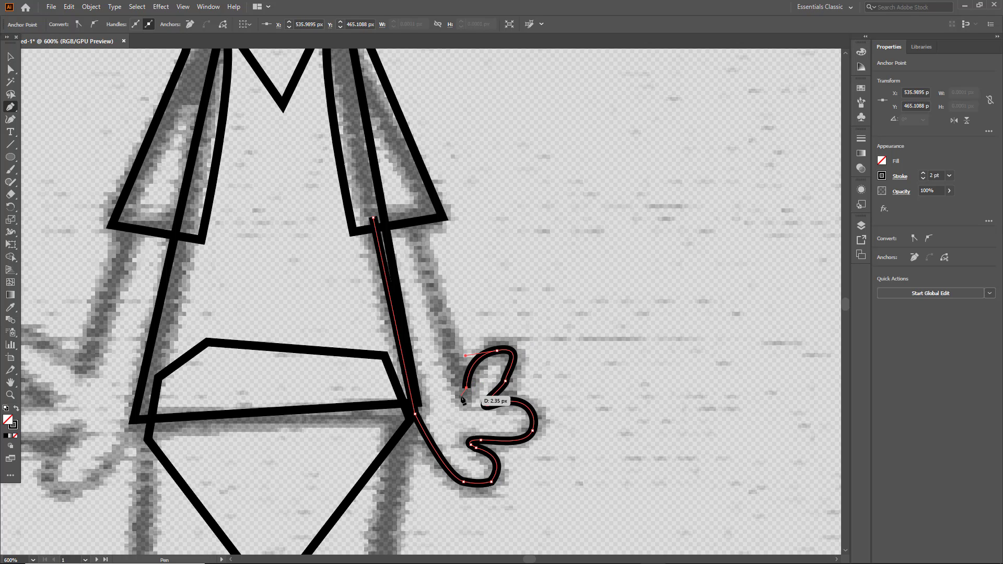
- Close the arm outline from the wrist up the outer edge and across a rounded top inside the sleeve
drag(462, 403, 452, 382)
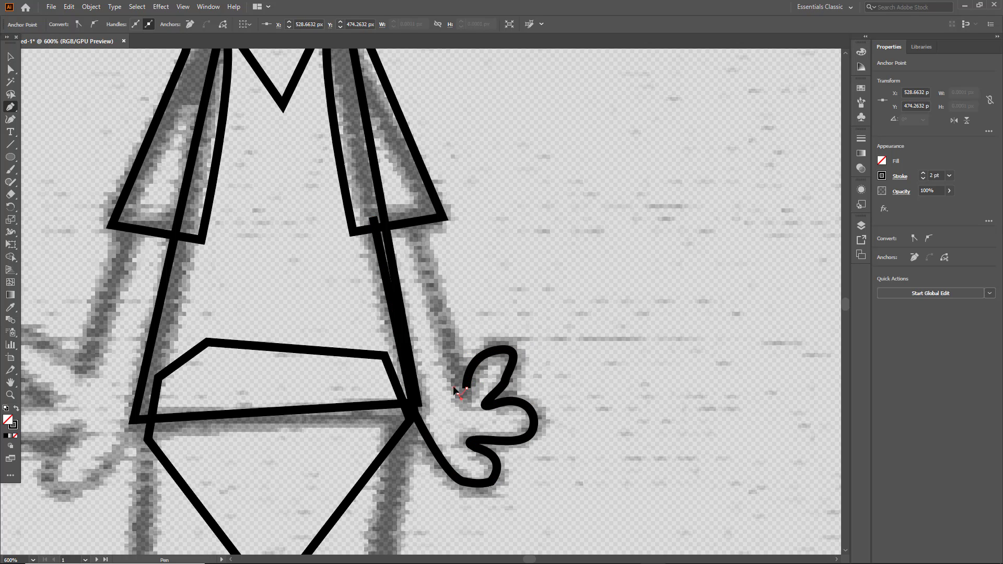
click(410, 204)
click(373, 218)
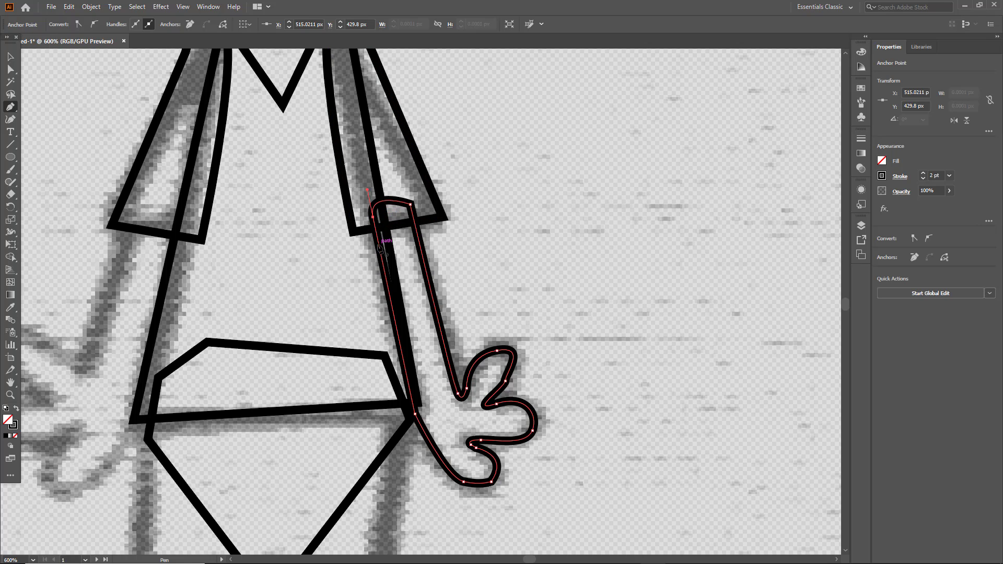
- Duplicate the finished right-hand arm and reflect the copy across the vertical axis
key(ctrl+minus)
key(ctrl+minus)
key(ctrl+minus)
key(ctrl+minus)
scroll(264, 209, up, 2)
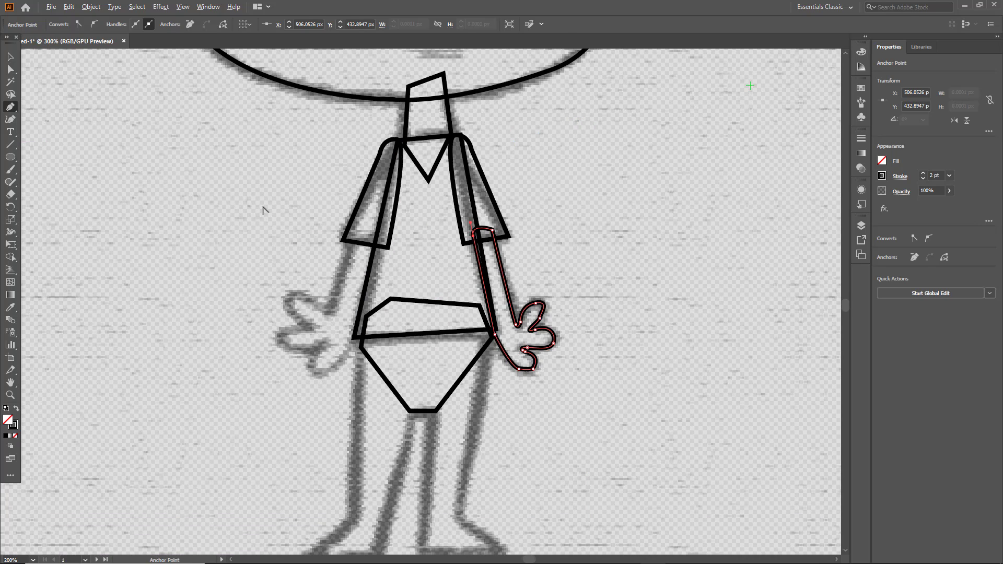
click(9, 57)
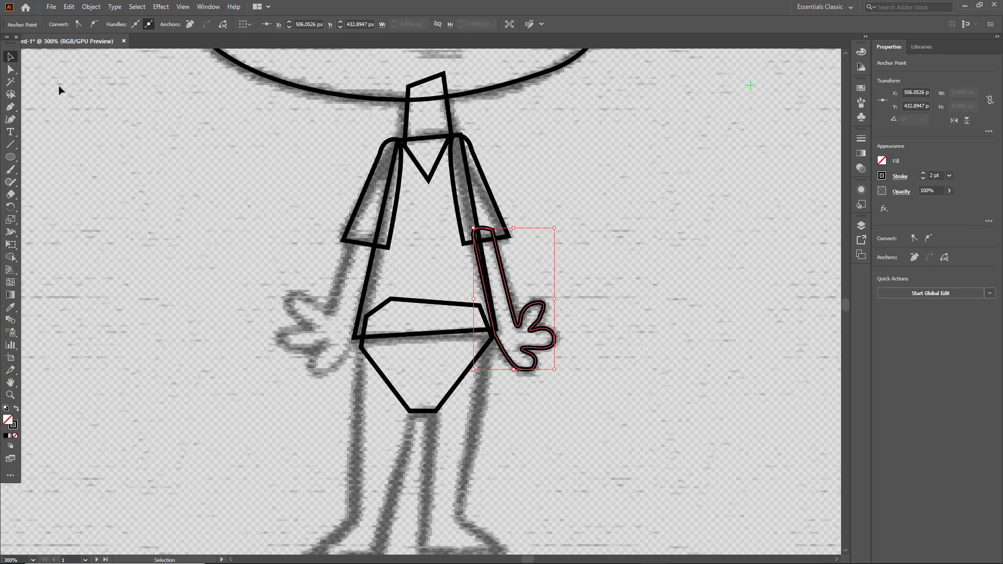
right_click(527, 312)
key(ctrl+v)
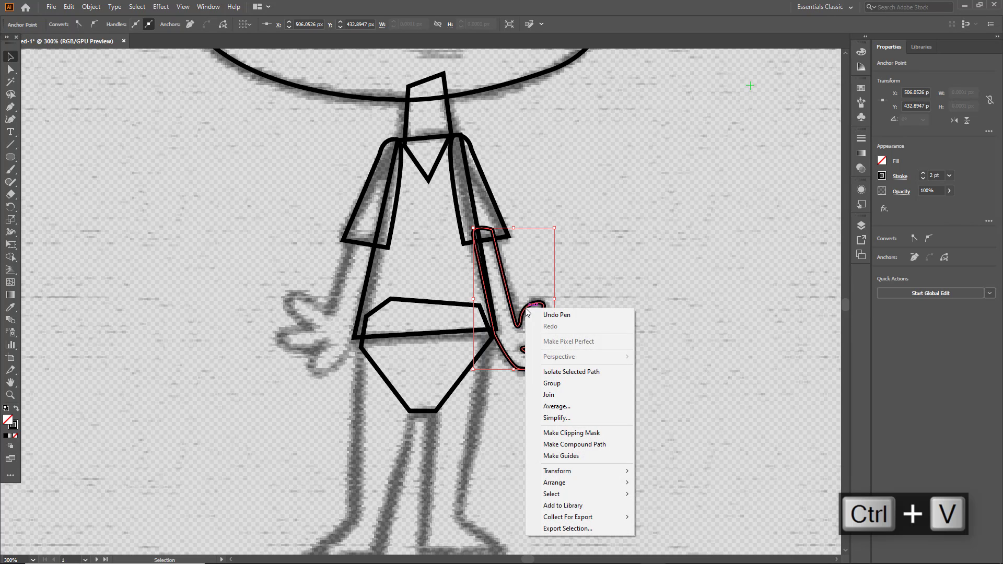
click(528, 314)
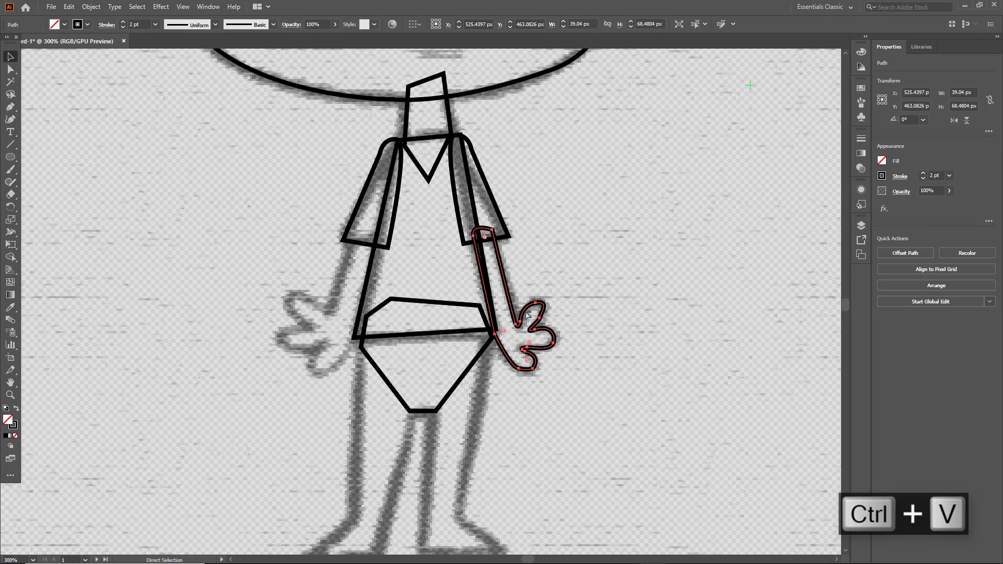
key(ctrl+c)
key(ctrl+v)
right_click(448, 314)
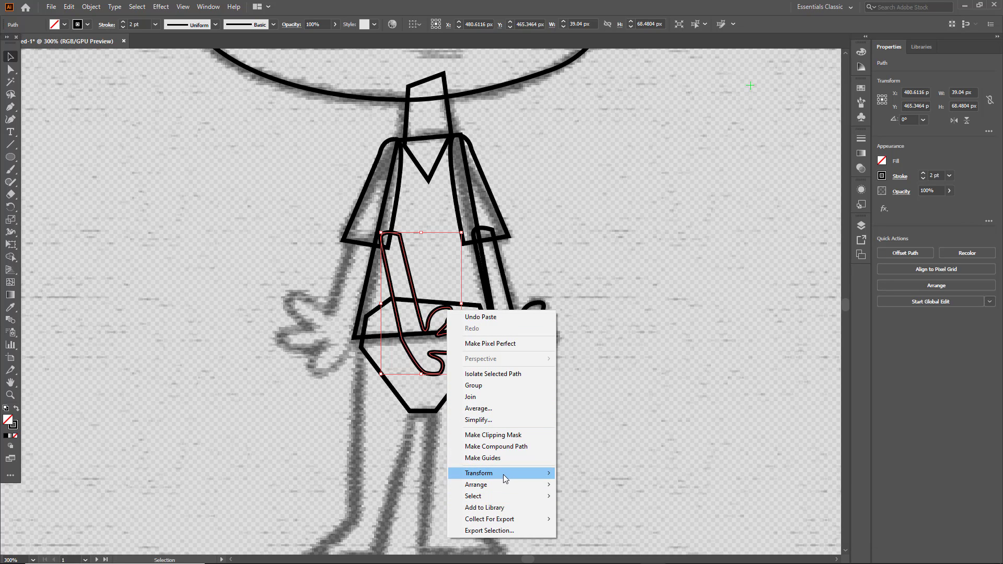
mouse_move(522, 475)
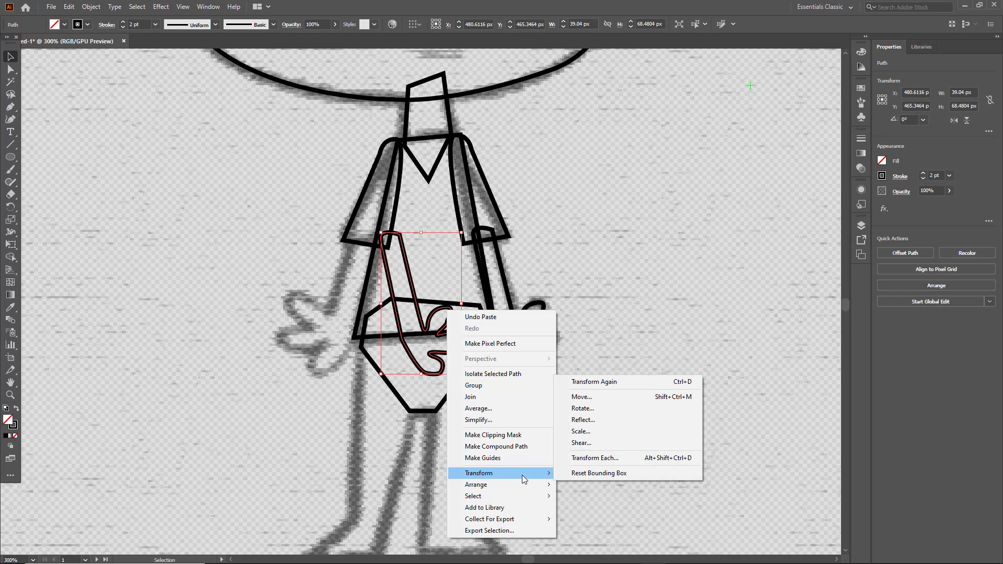
click(610, 420)
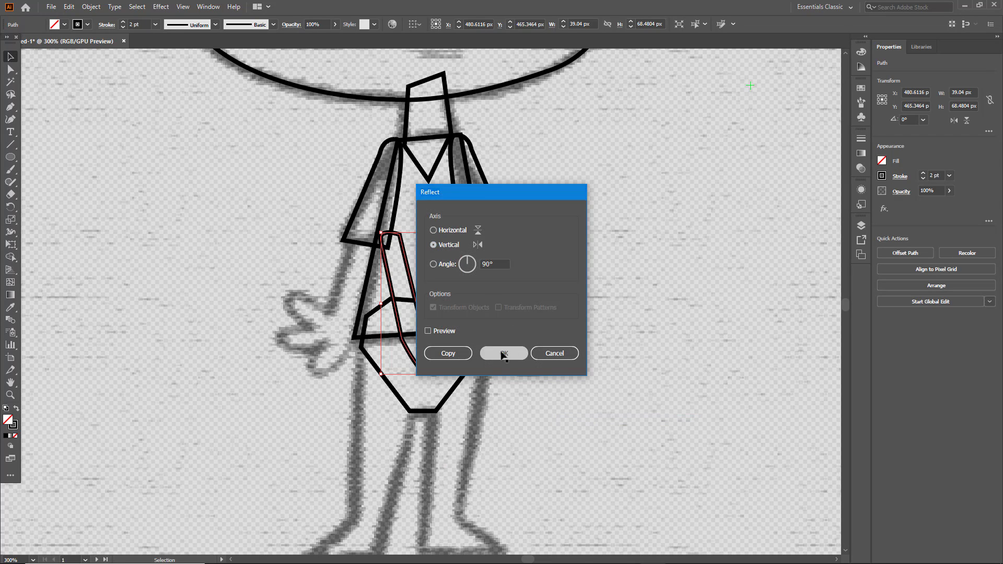
click(506, 352)
- Place the mirrored arm over the sketch's left-hand arm with its top inside the left-hand sleeve
drag(453, 285, 363, 285)
scroll(541, 380, down, 5)
scroll(559, 345, up, 2)
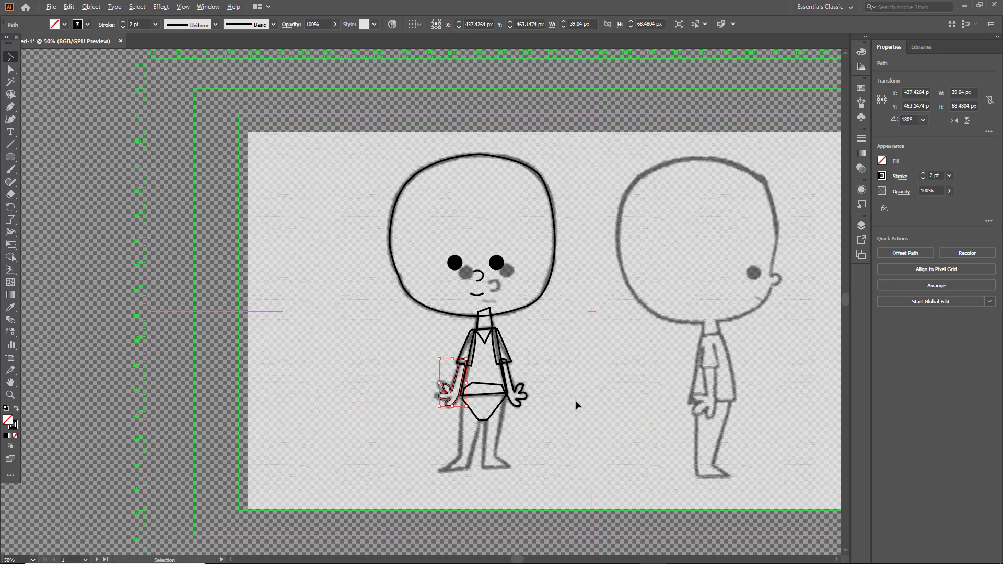
- Trace the right-hand leg and foot with the Pen tool as a closed straight-sided outline whose top overlaps the hip shape
scroll(577, 405, up, 5)
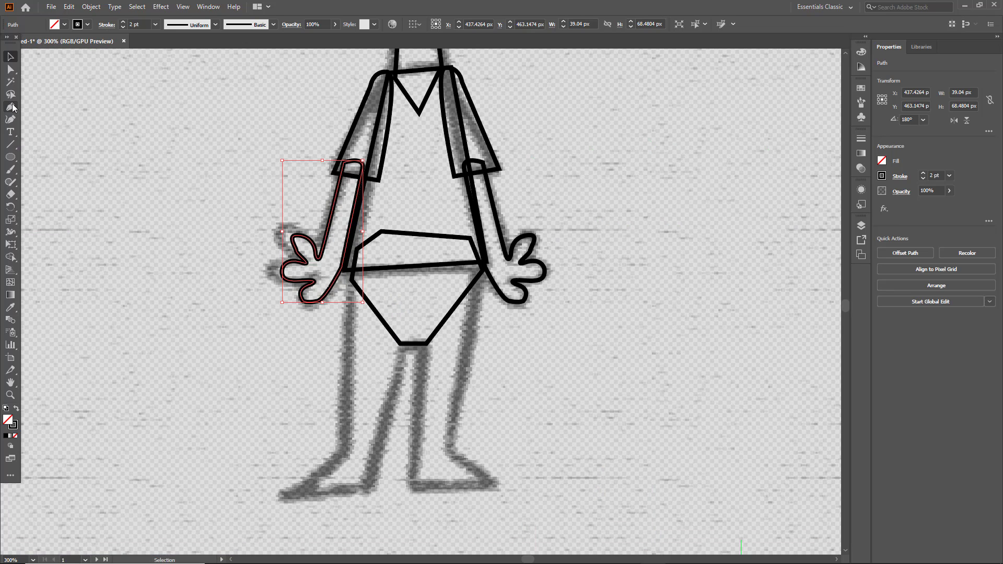
click(12, 106)
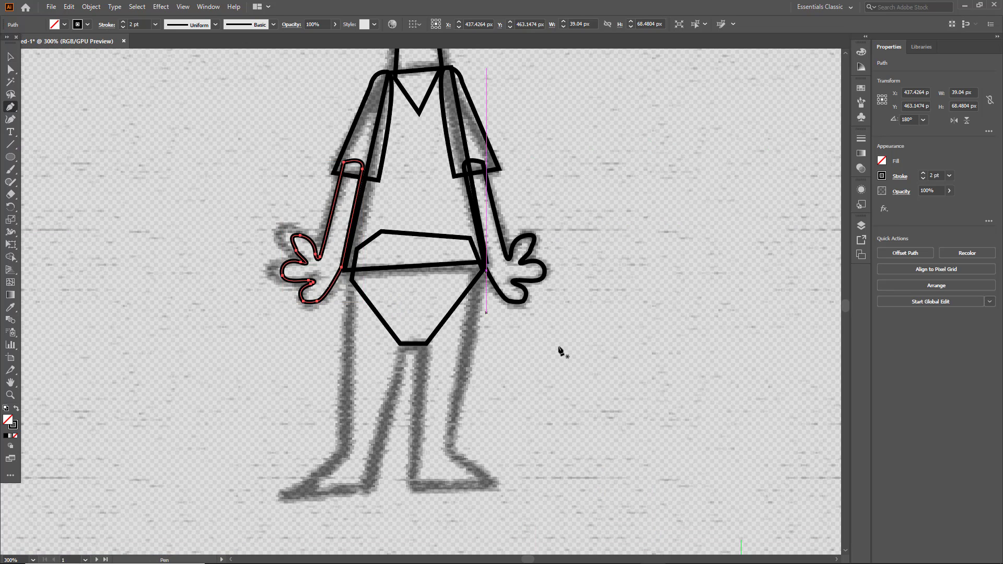
click(427, 334)
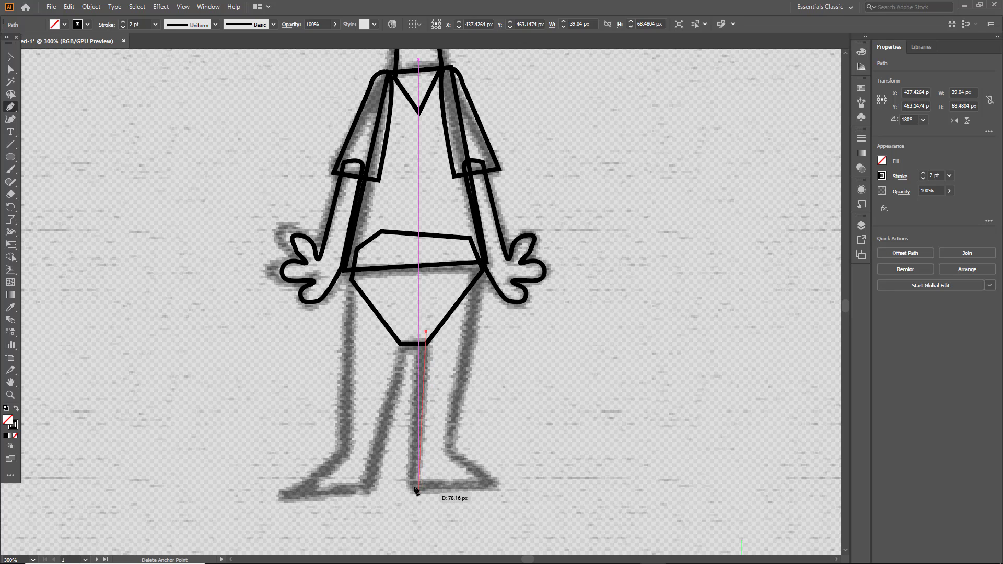
click(414, 485)
click(492, 485)
click(448, 450)
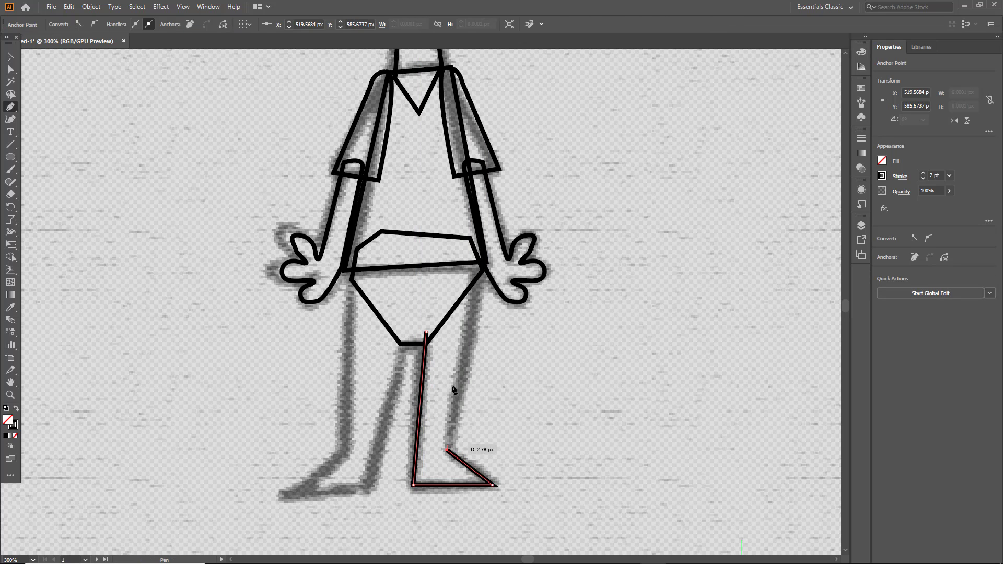
click(476, 290)
click(471, 277)
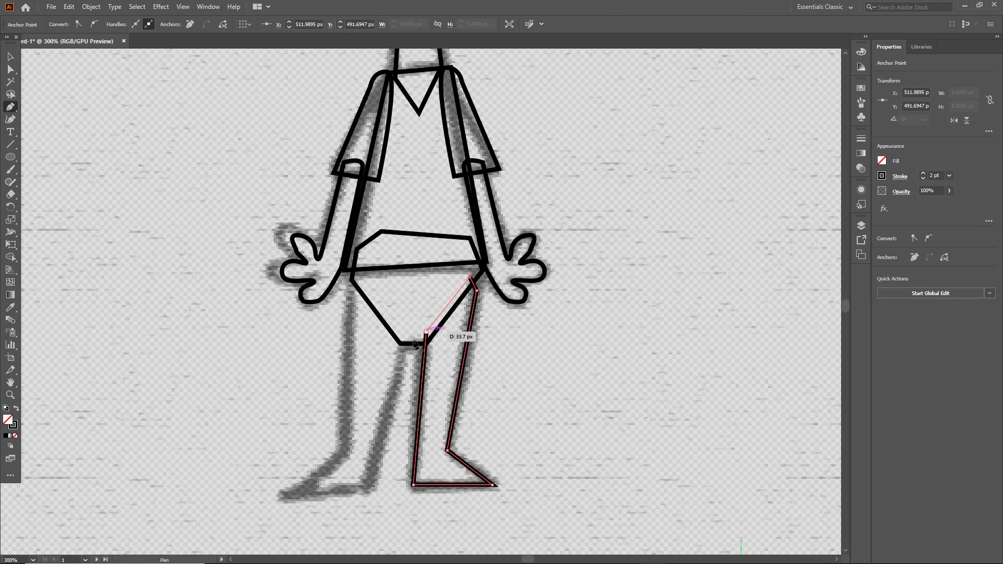
click(427, 333)
click(427, 332)
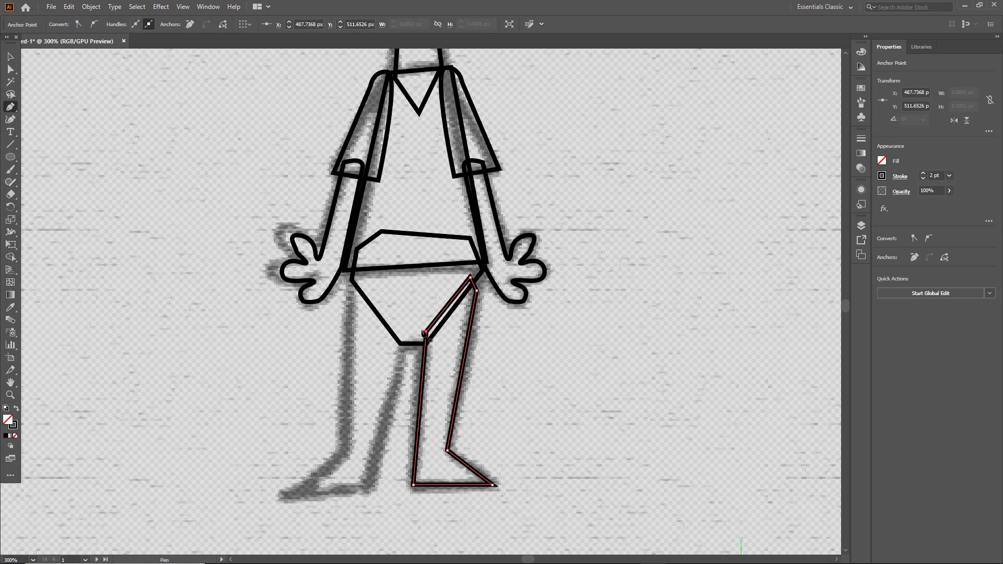
click(11, 59)
click(490, 366)
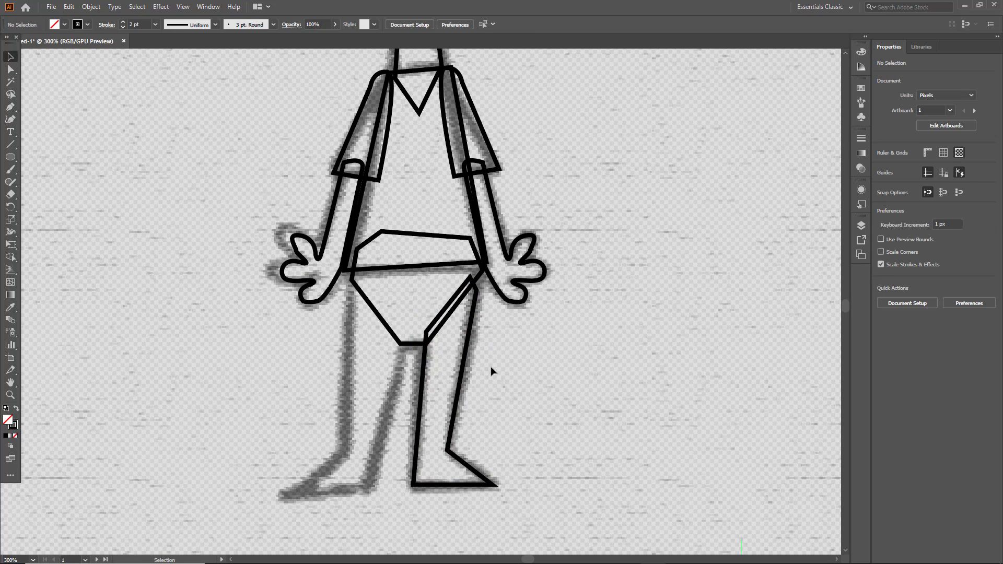
- Duplicate the finished right-hand leg and reflect the copy across the vertical axis
right_click(467, 350)
mouse_move(496, 286)
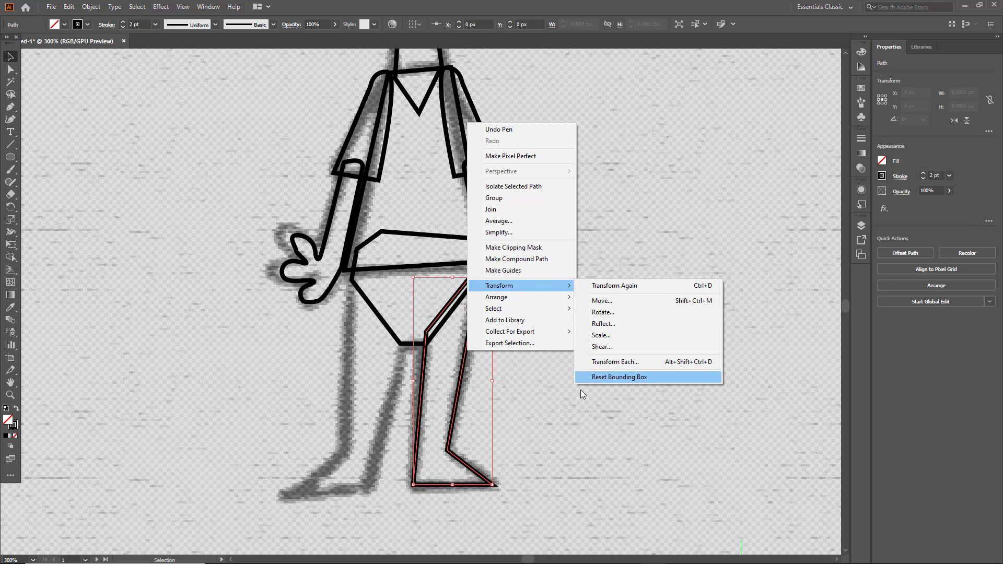
click(611, 377)
key(a)
key(ctrl+v)
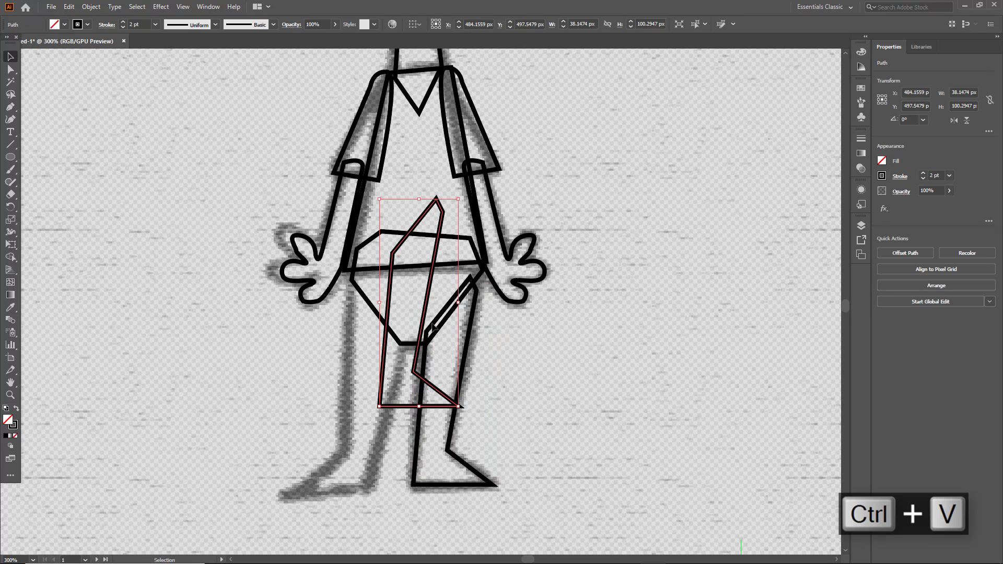
right_click(426, 316)
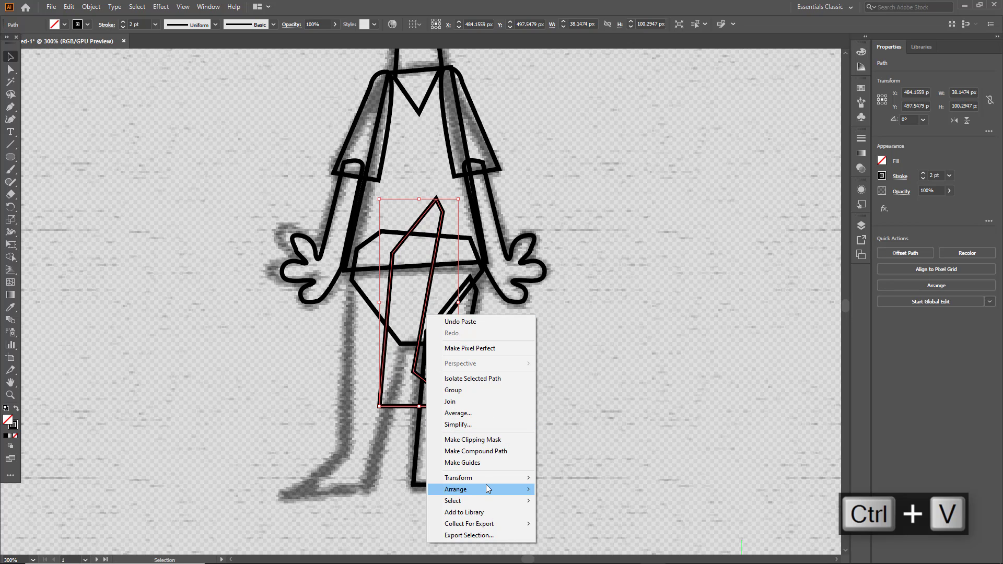
mouse_move(510, 480)
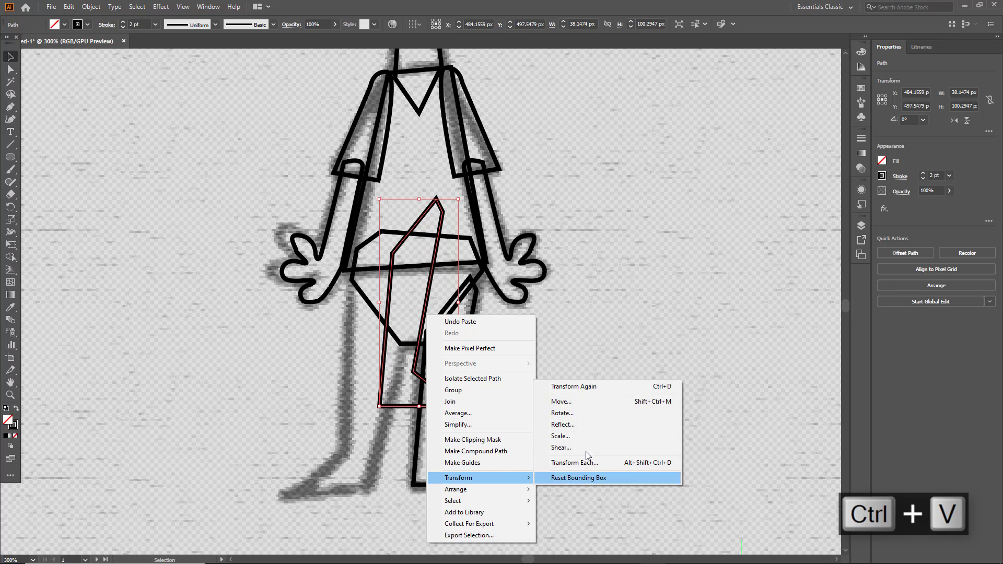
click(580, 421)
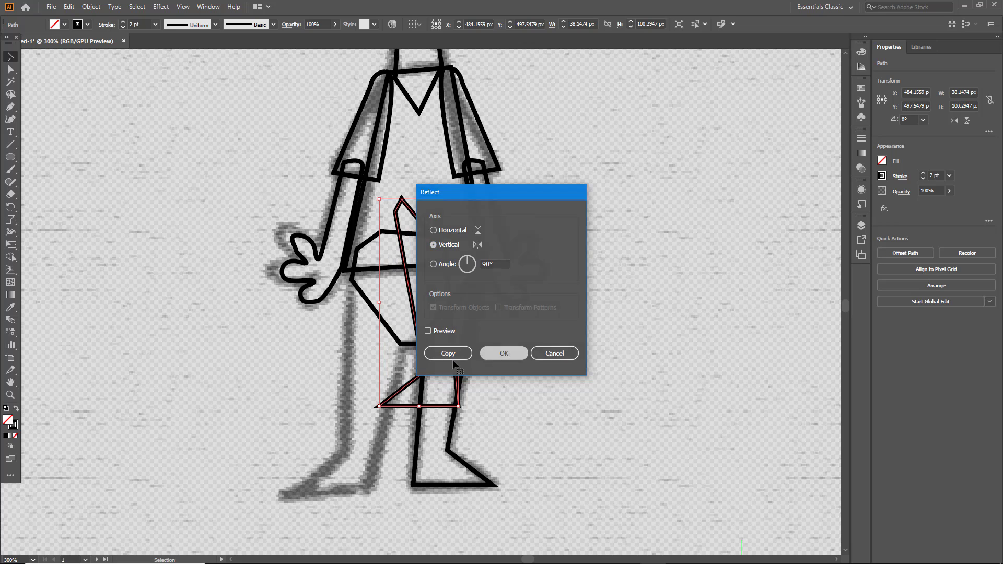
click(505, 354)
- Place the mirrored leg under the left-hand hip and rotate it about 10° clockwise towards the sketched leg
drag(456, 349, 412, 424)
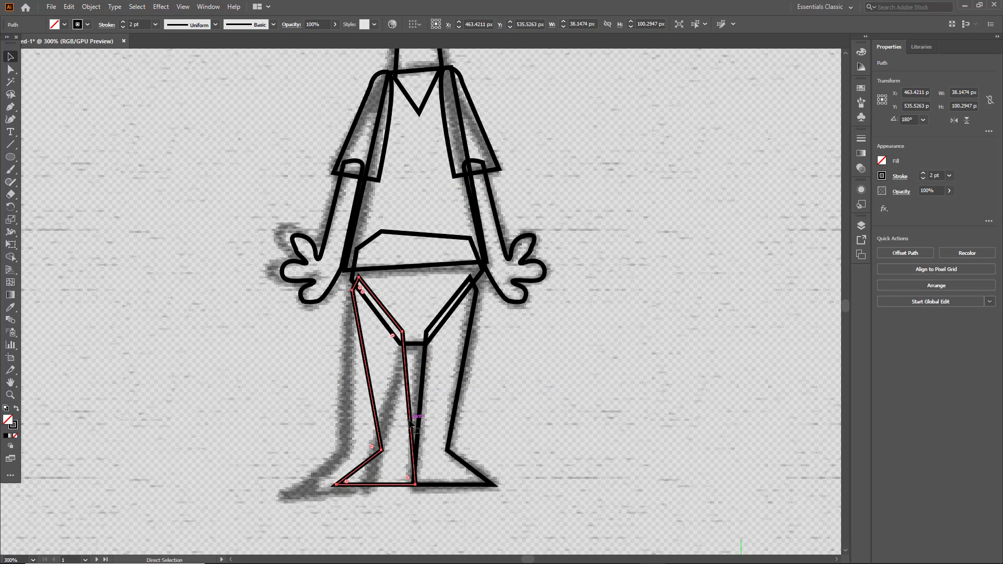
key(ctrl+t)
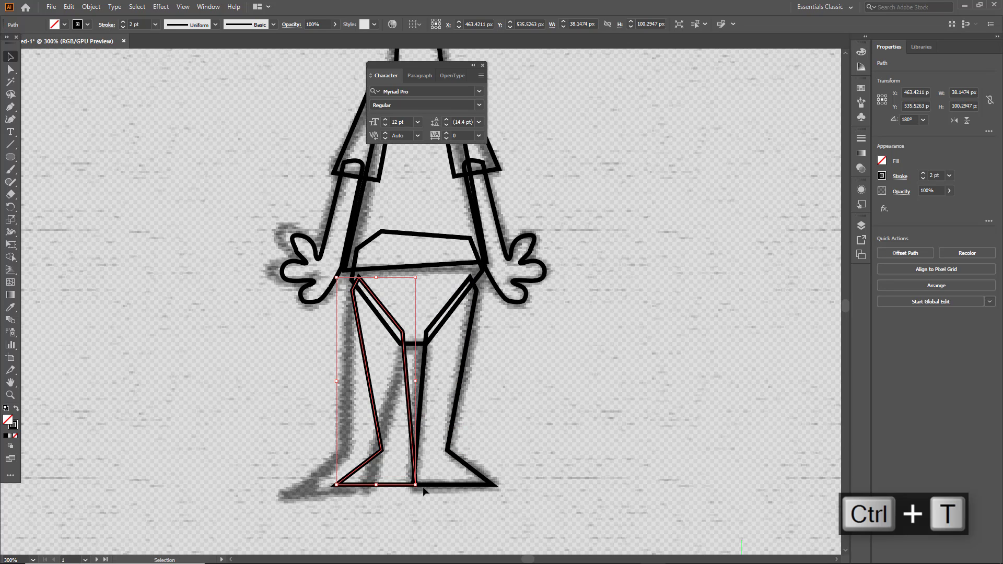
click(505, 320)
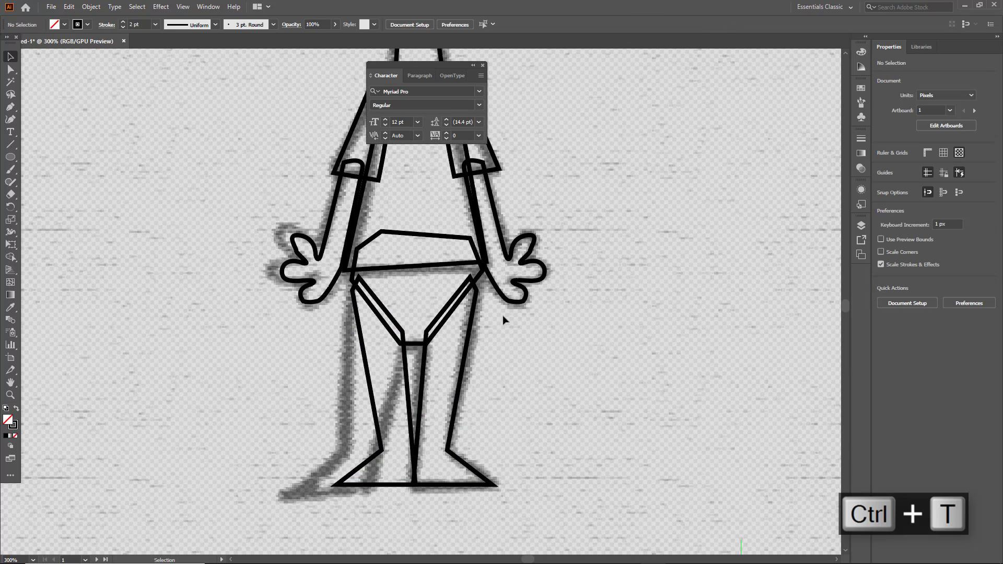
click(367, 364)
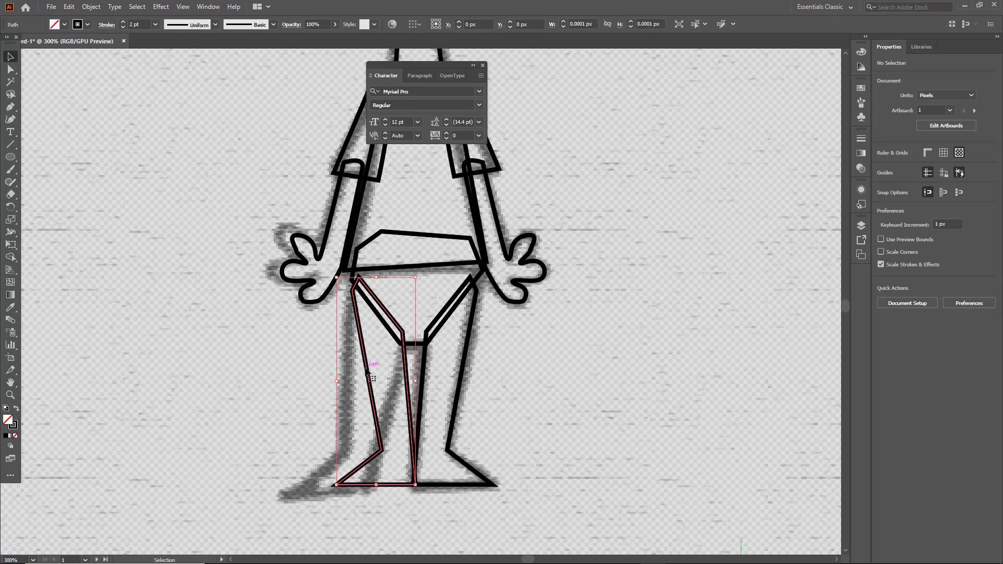
key(e)
drag(431, 496, 424, 514)
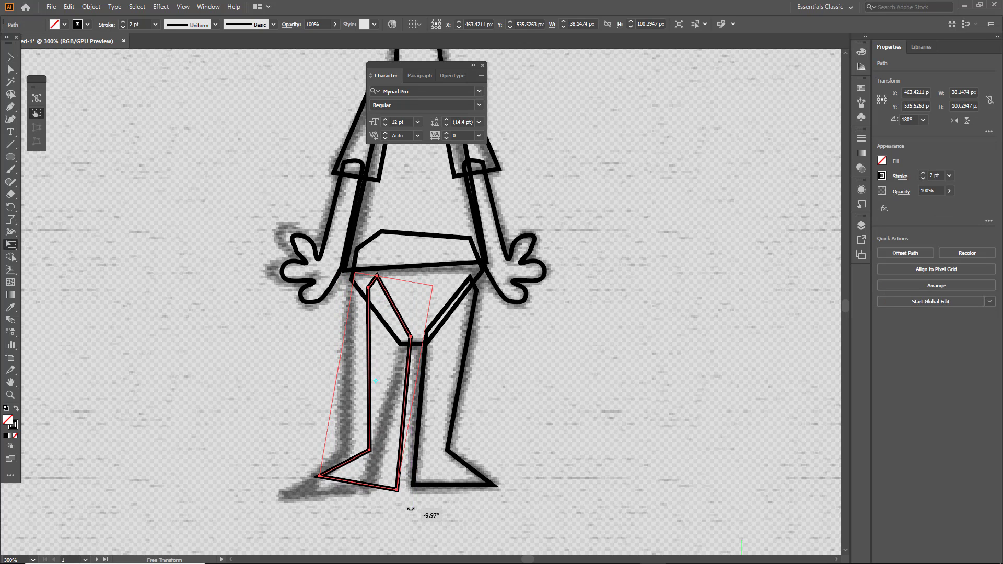
drag(398, 429, 388, 429)
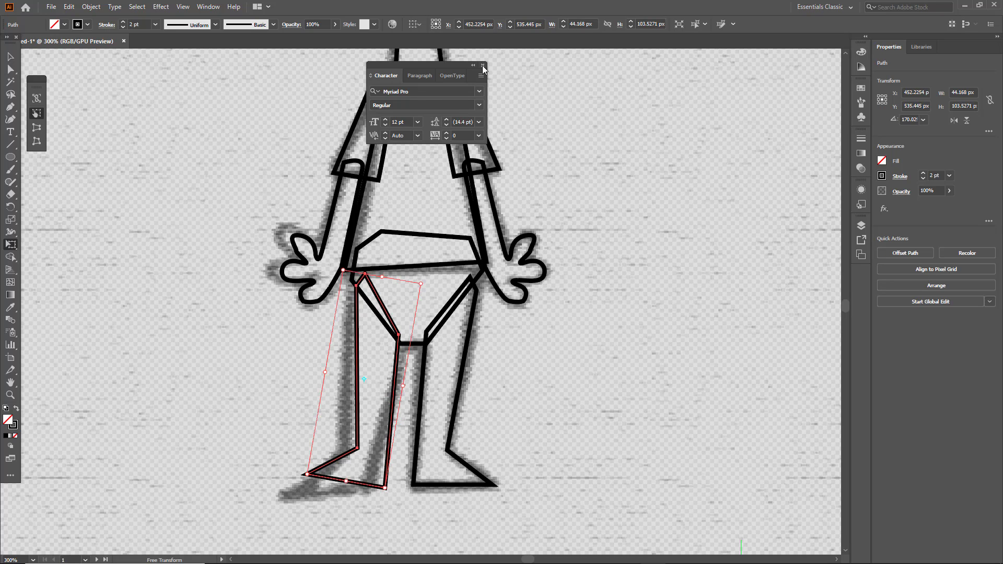
click(482, 66)
click(10, 57)
click(294, 306)
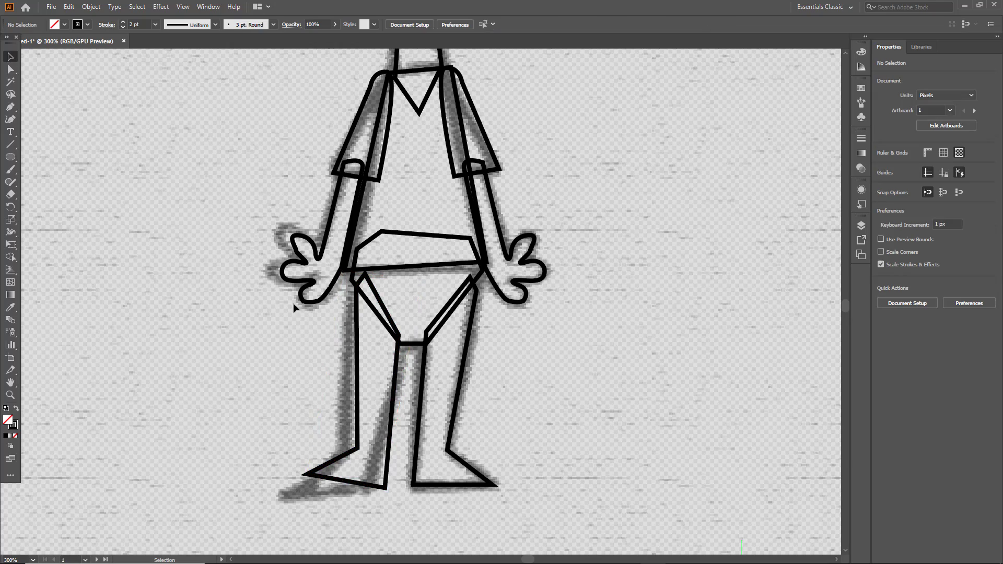
- Fill the front view's head shape with a light peach skin colour
scroll(294, 306, down, 2)
scroll(294, 306, down, 2)
scroll(296, 308, down, 2)
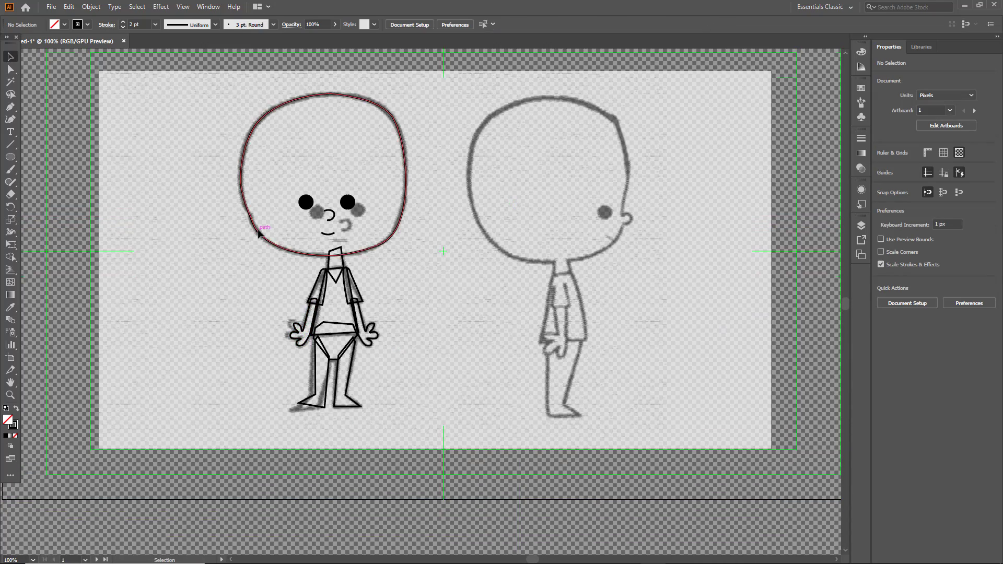
scroll(261, 251, up, 3)
scroll(290, 311, down, 3)
scroll(290, 311, up, 2)
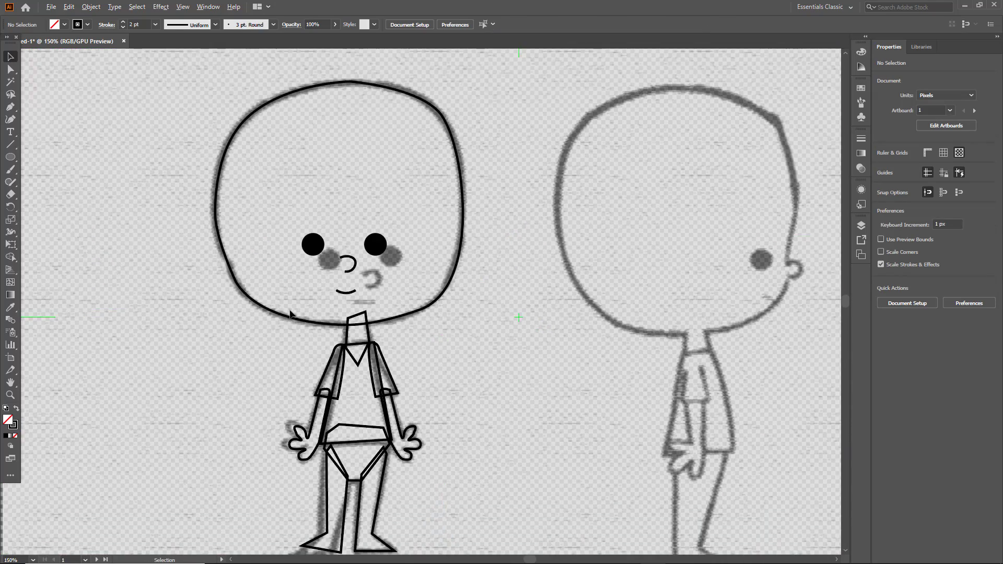
click(229, 112)
click(64, 25)
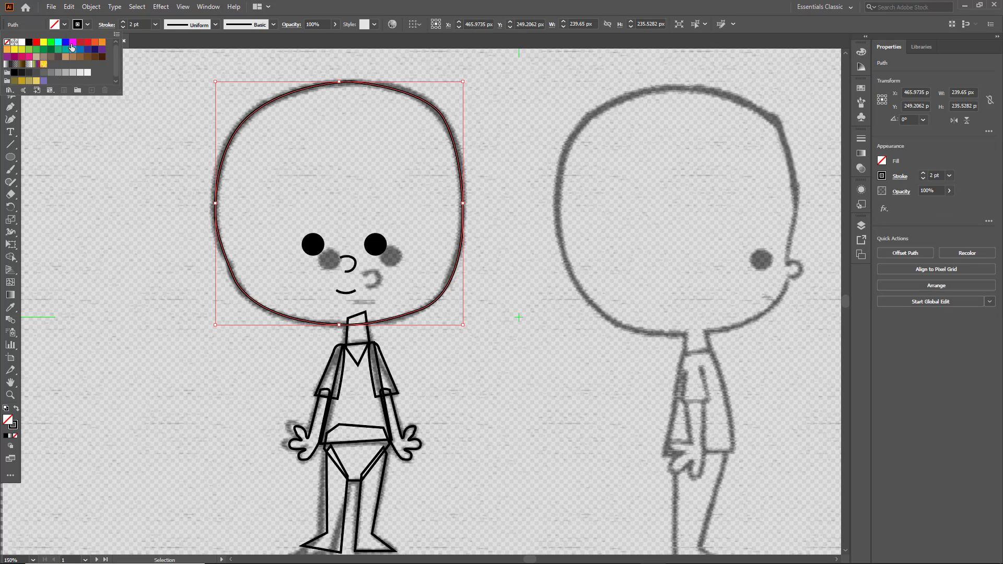
click(102, 42)
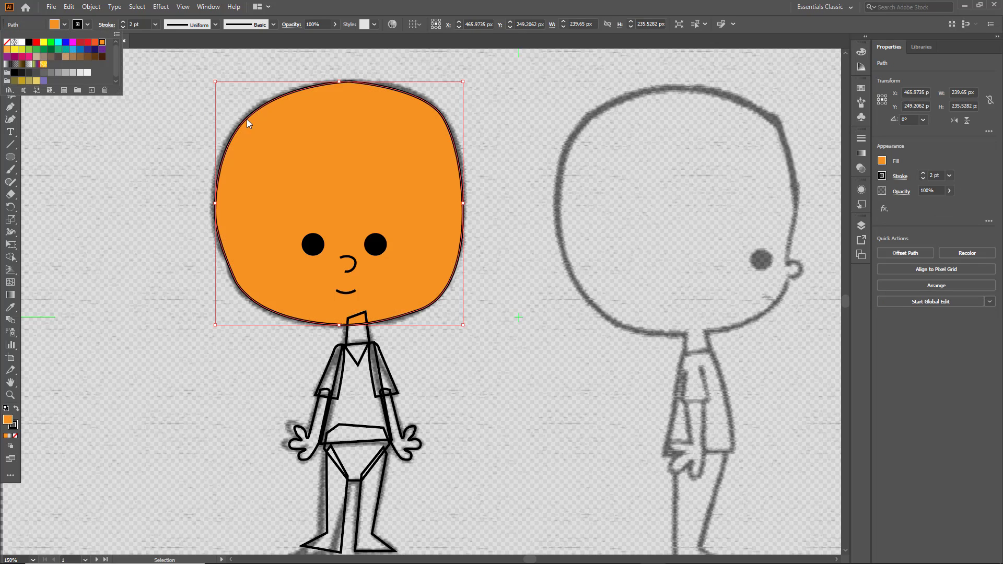
double_click(7, 420)
drag(469, 275, 394, 219)
click(605, 230)
click(529, 306)
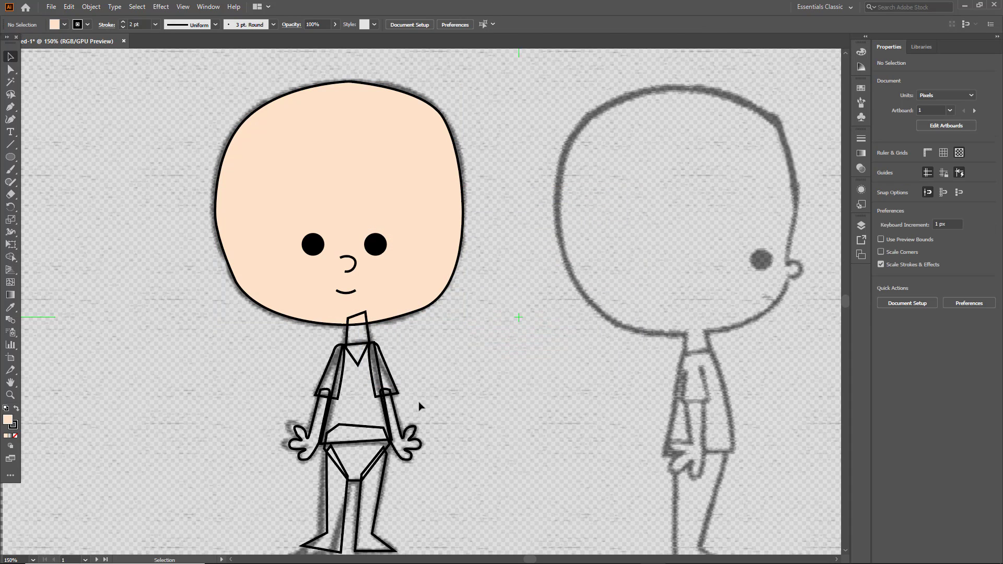
click(420, 405)
shift+click(319, 428)
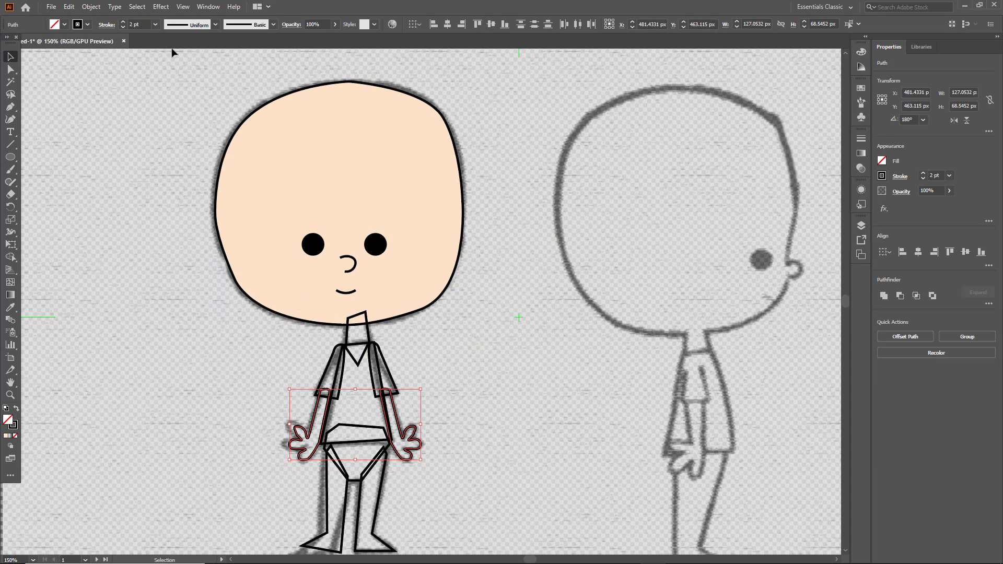
click(64, 25)
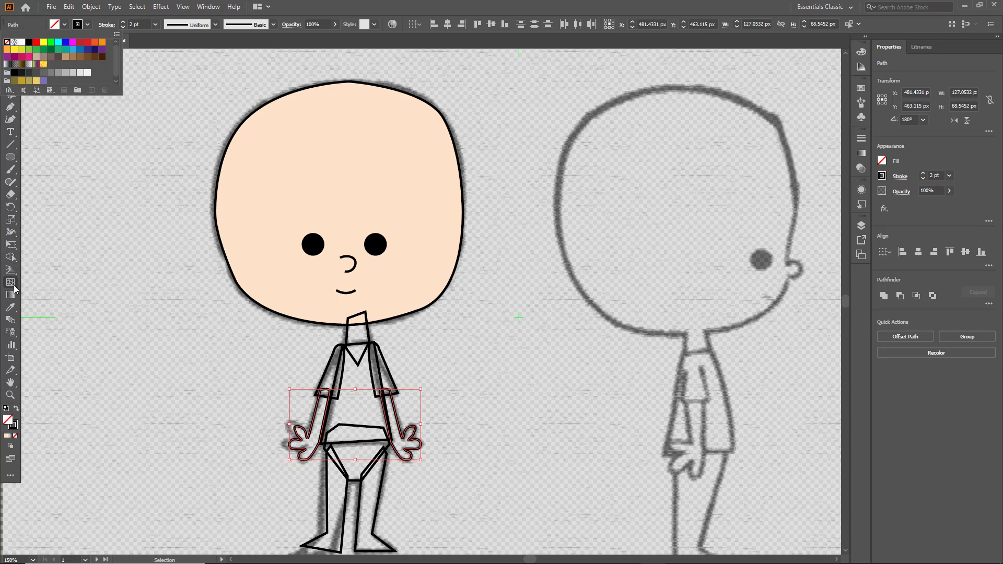
click(347, 188)
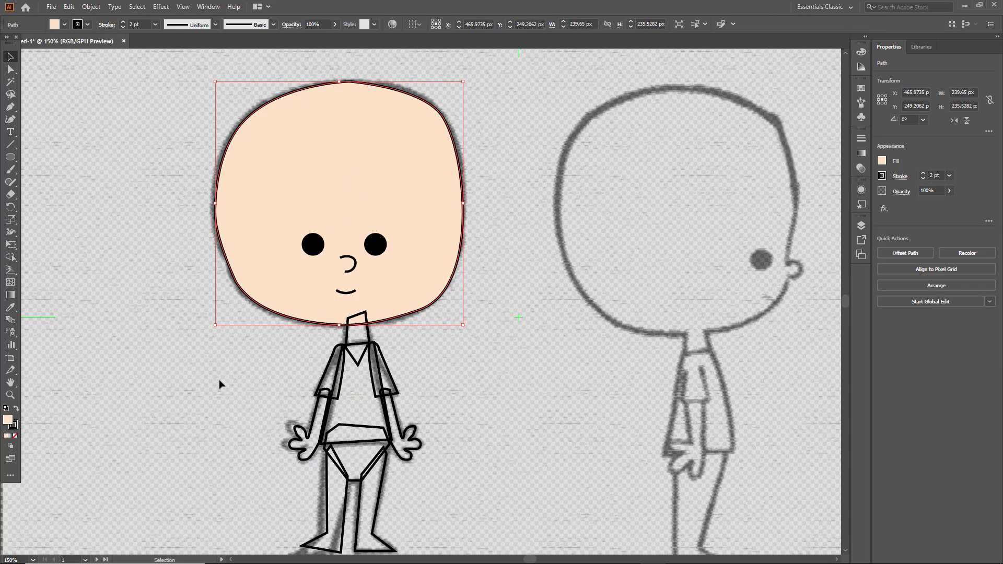
- Fill both arms with the head's peach skin colour by sampling it with the Eyedropper tool
click(294, 453)
shift+click(412, 442)
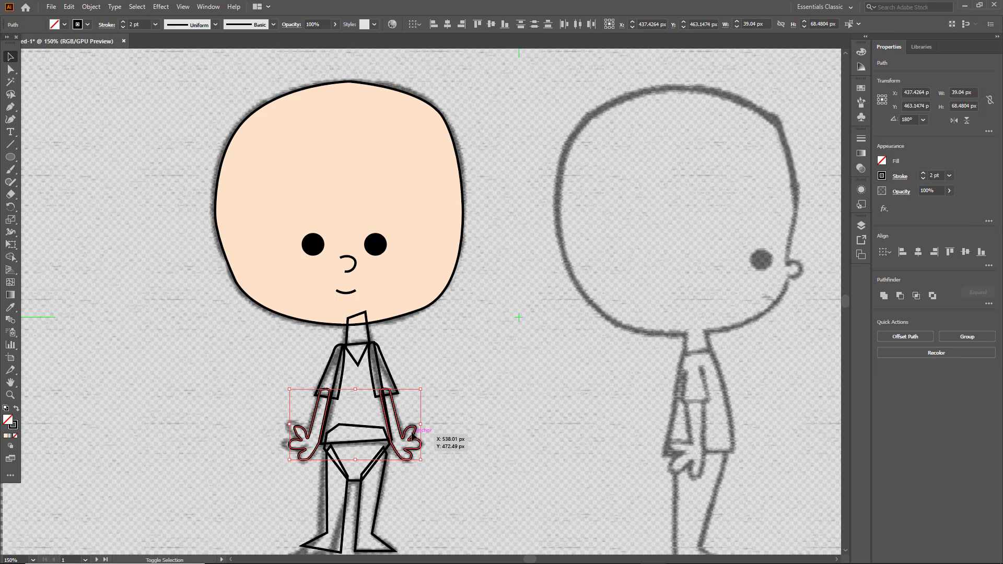
click(10, 308)
click(340, 188)
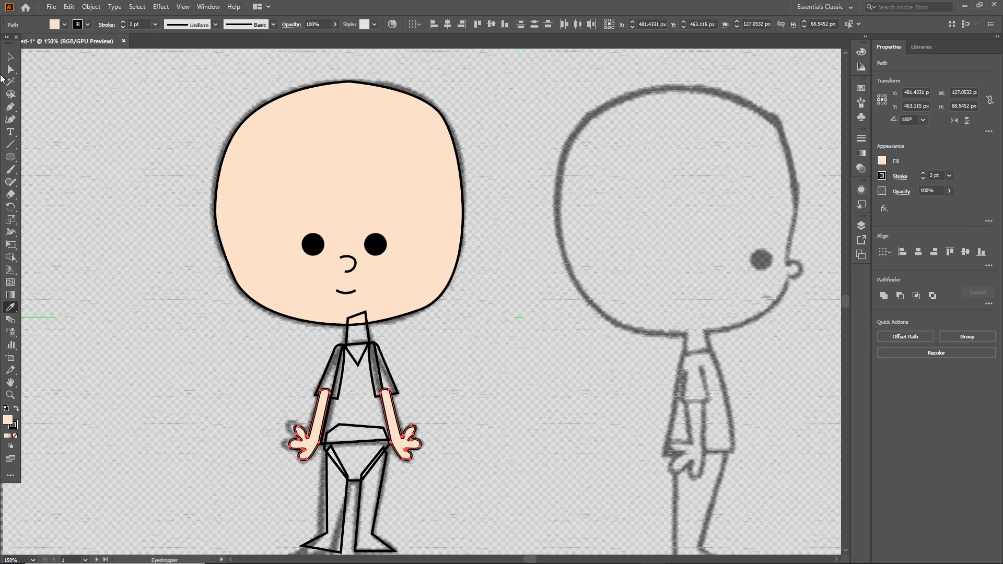
click(423, 379)
scroll(420, 376, up, 2)
scroll(420, 374, down, 1)
click(412, 266)
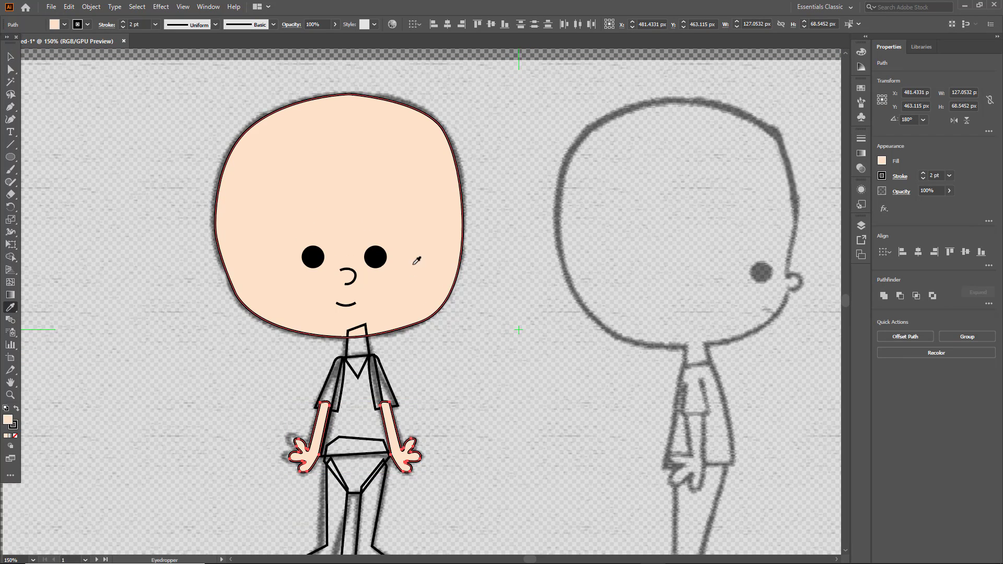
click(12, 56)
click(70, 166)
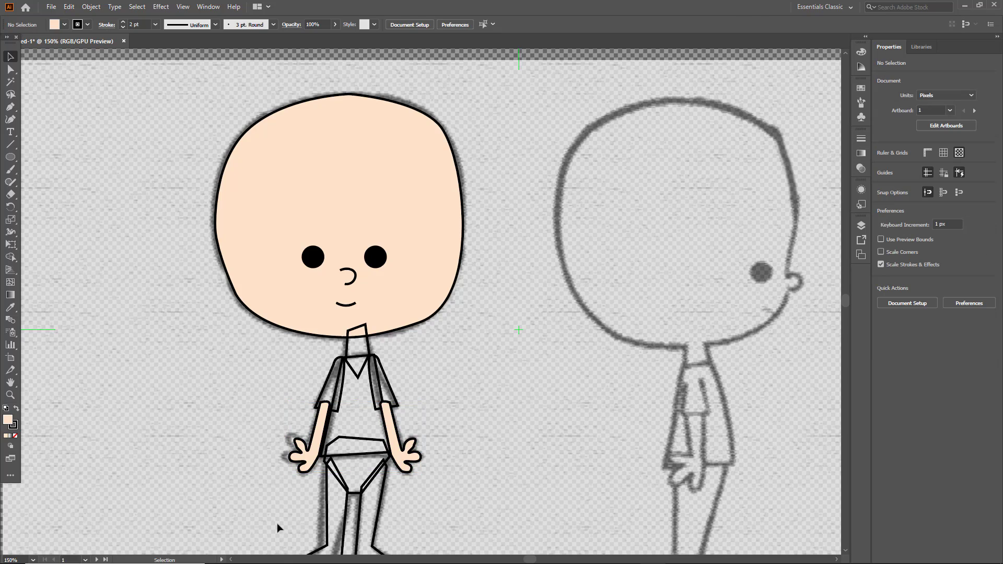
- Fill the hip shape and both legs with a medium blue swatch
scroll(280, 525, down, 4)
scroll(309, 421, up, 1)
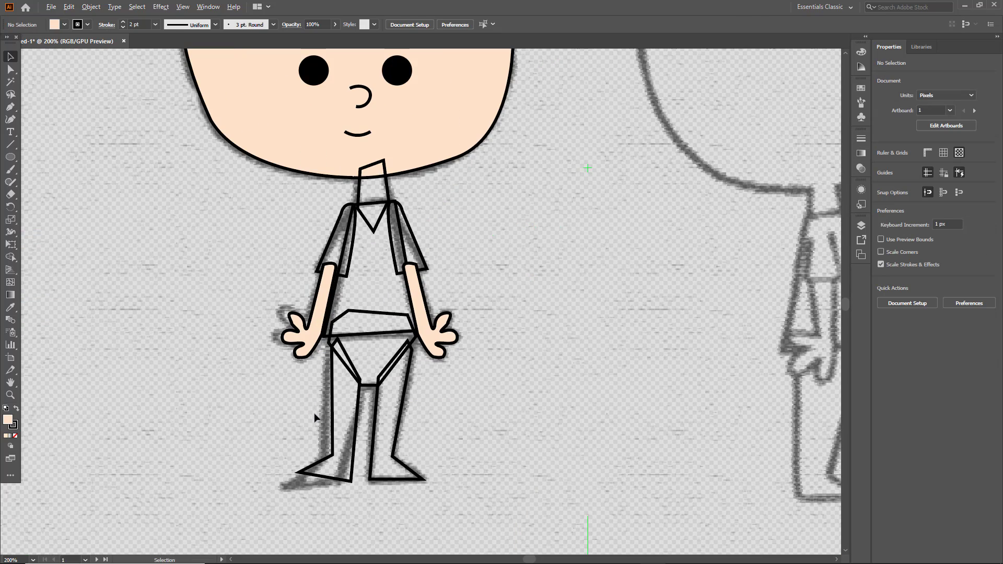
click(359, 413)
click(64, 25)
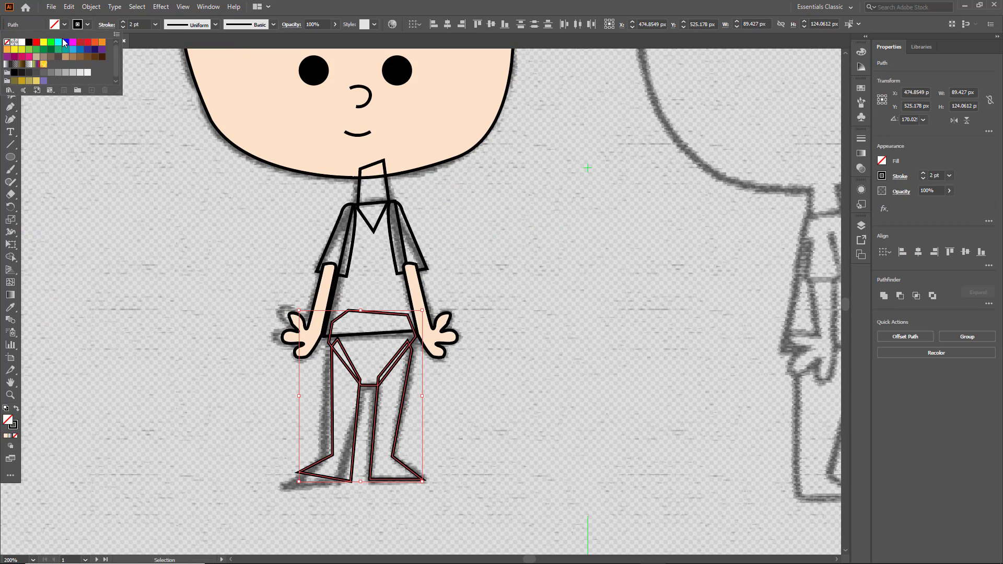
click(65, 41)
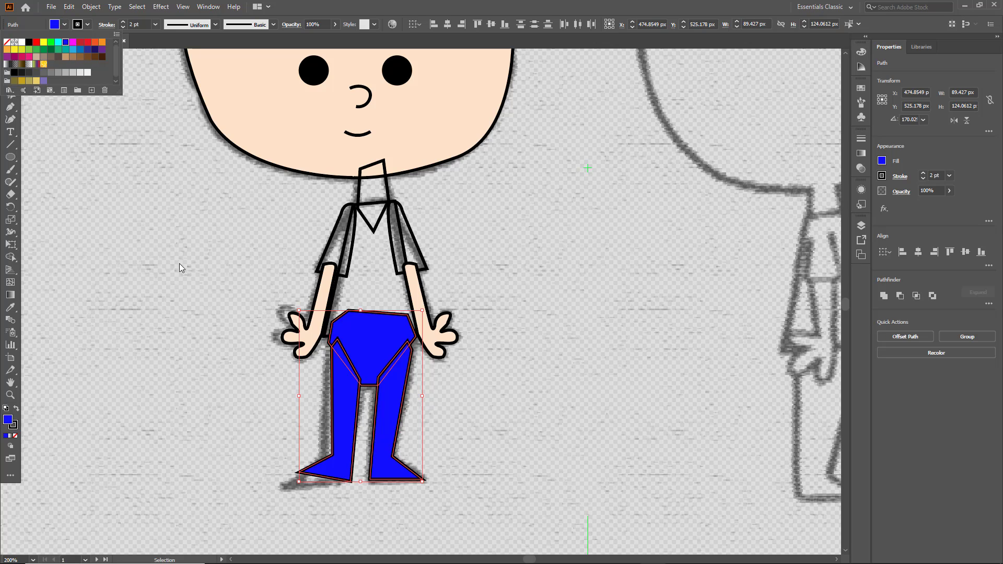
click(85, 50)
click(176, 168)
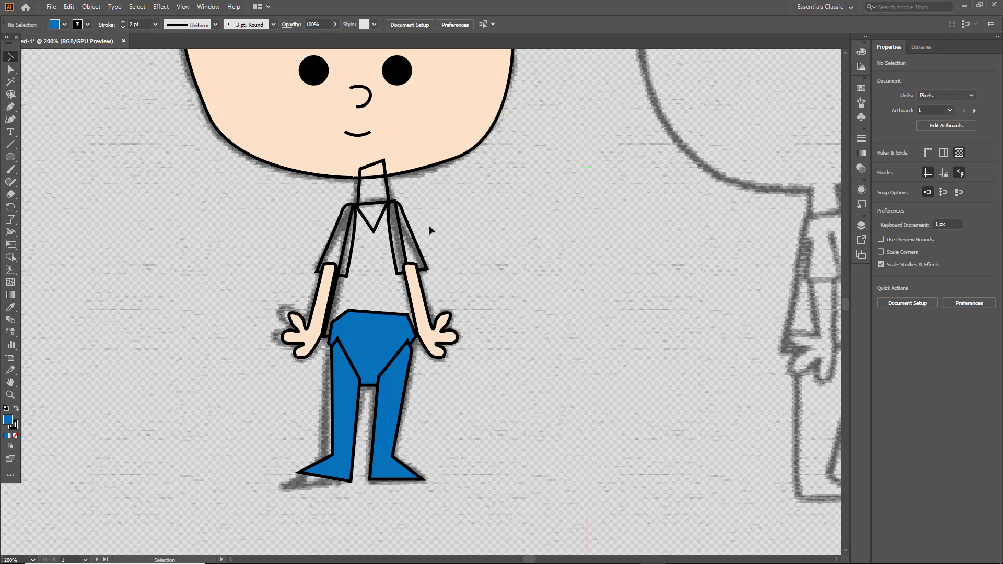
- Fill the front view's shirt body, sleeves and neck with a red swatch
click(298, 237)
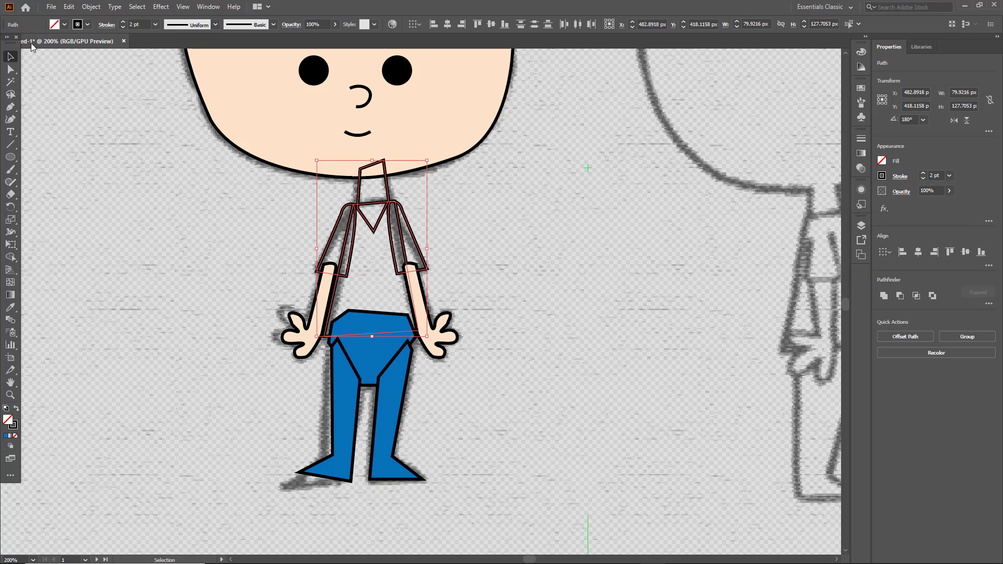
click(65, 24)
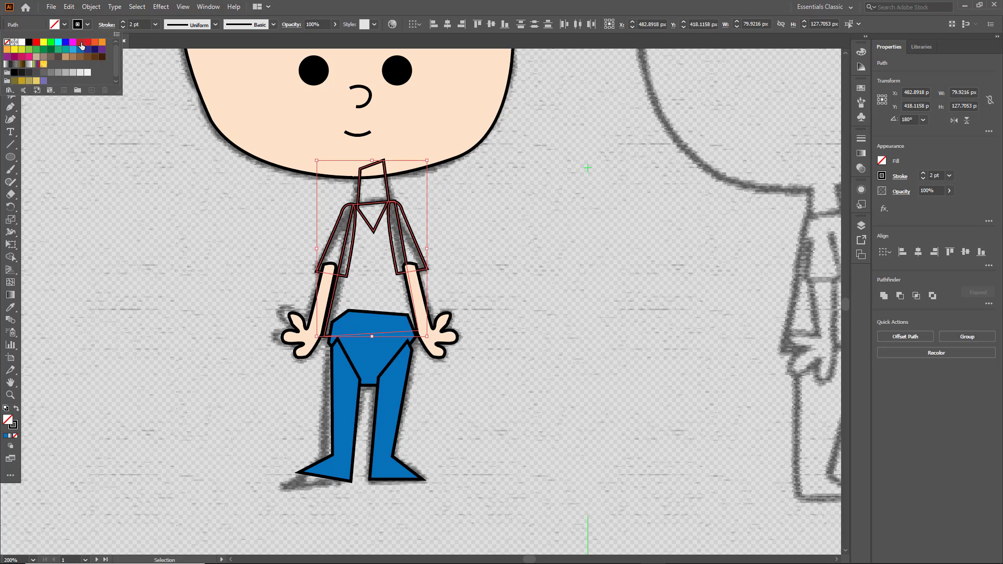
click(81, 46)
click(497, 209)
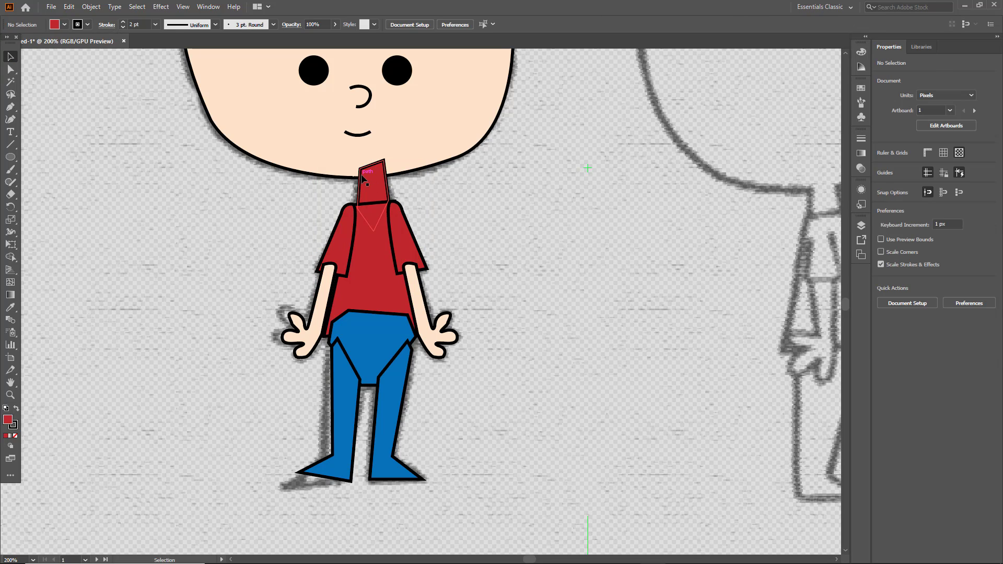
- Fill the neck with the head's peach skin colour by sampling it with the Eyedropper tool
click(364, 179)
click(11, 308)
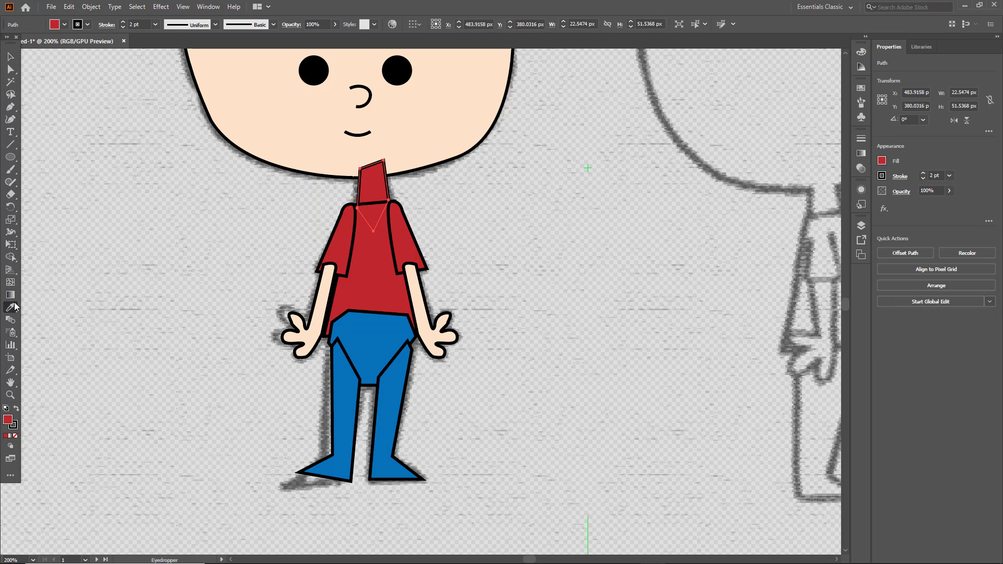
click(309, 128)
click(11, 56)
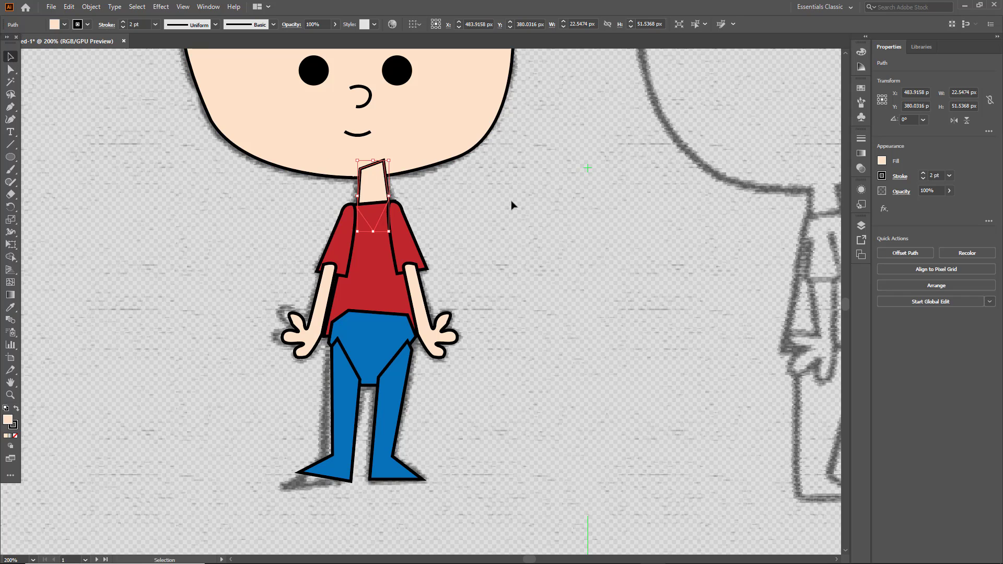
click(507, 209)
- Expand Layer 2 and rename the head shape's path to "Face Background"
scroll(500, 215, up, 5)
scroll(496, 218, down, 5)
scroll(492, 222, up, 3)
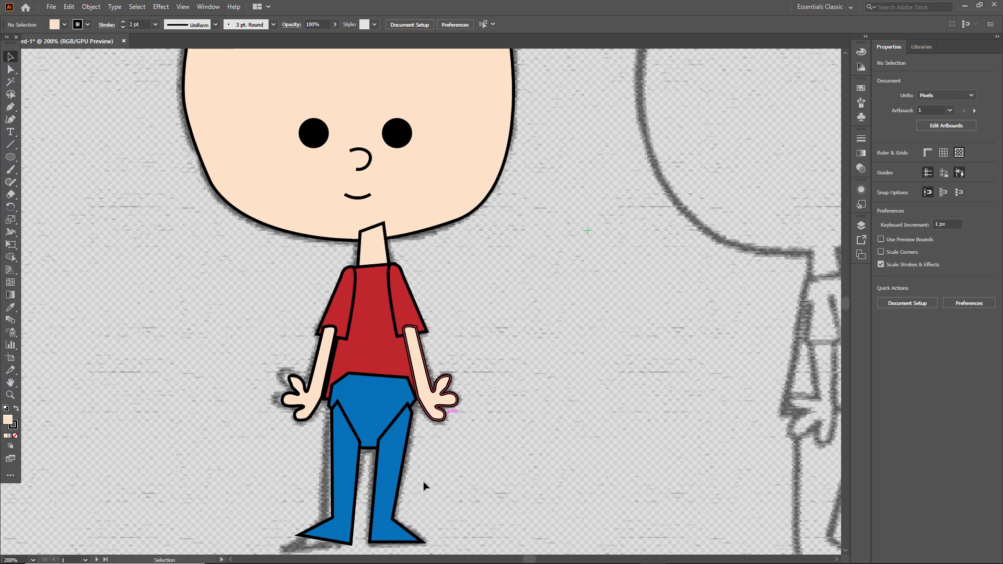
click(385, 481)
click(800, 246)
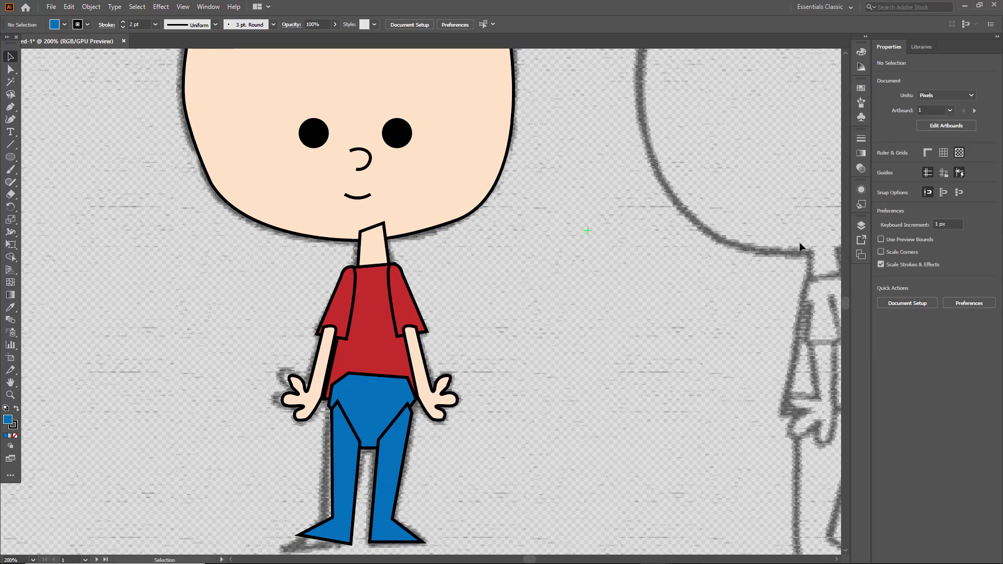
click(860, 227)
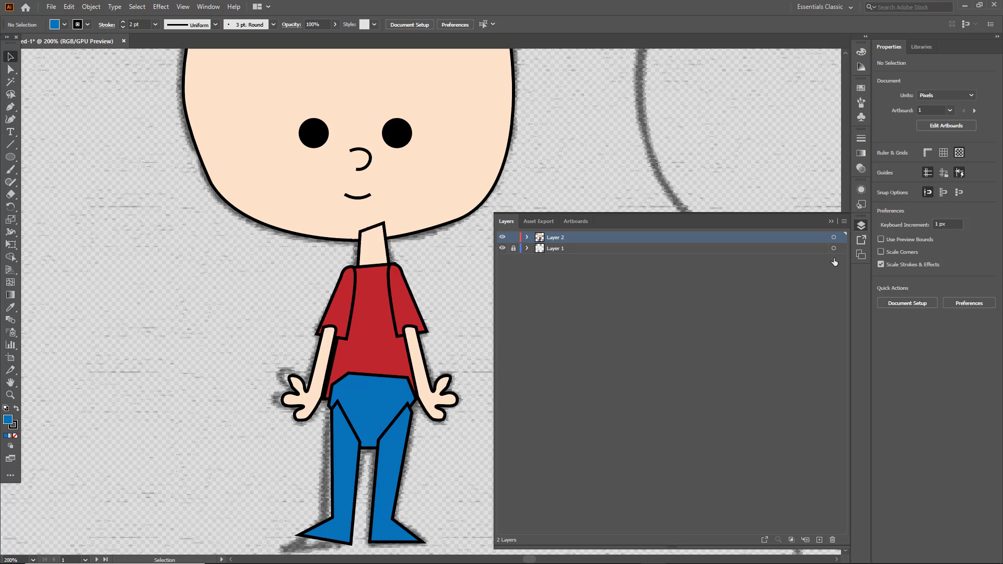
click(527, 238)
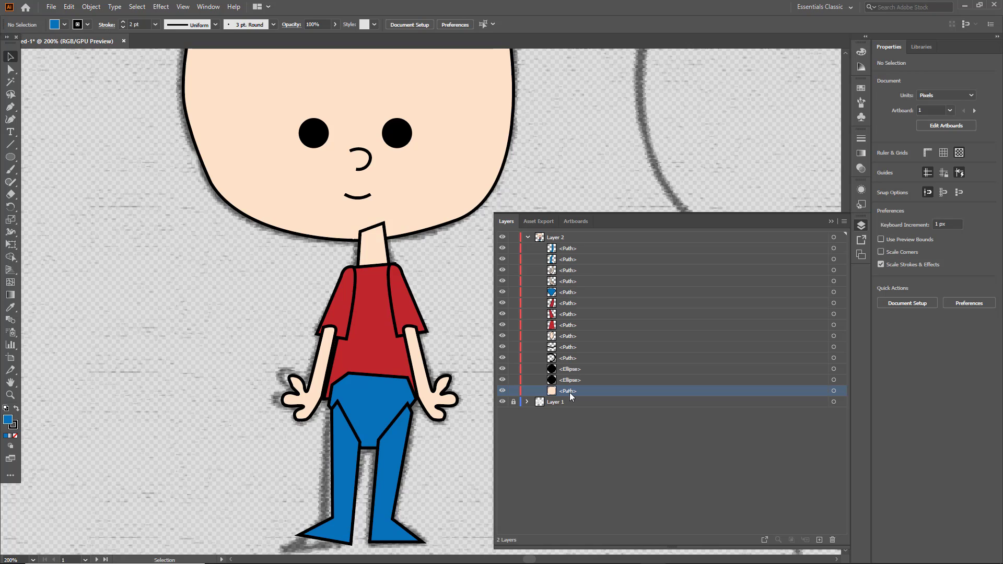
double_click(571, 392)
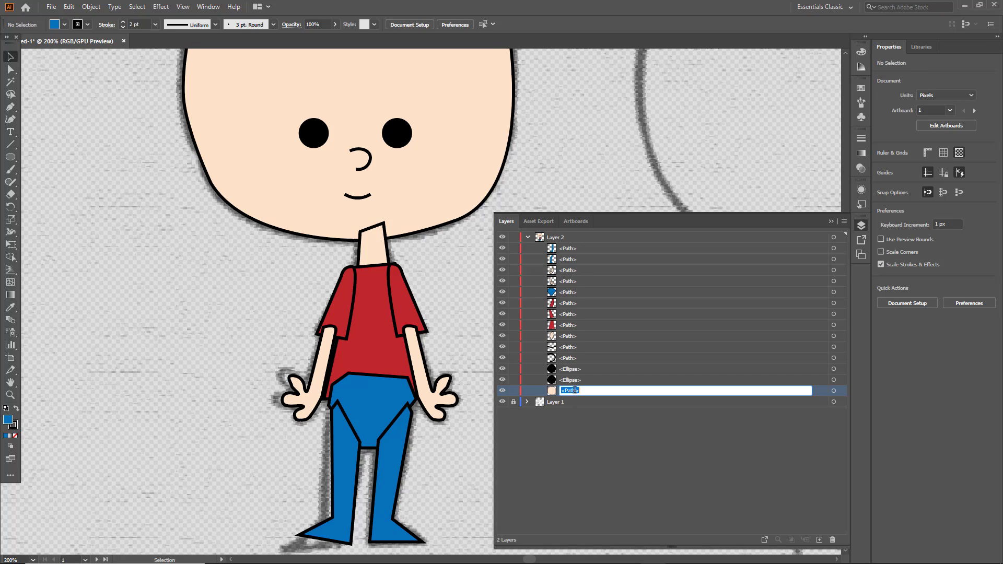
text(Face Background)
key(Return)
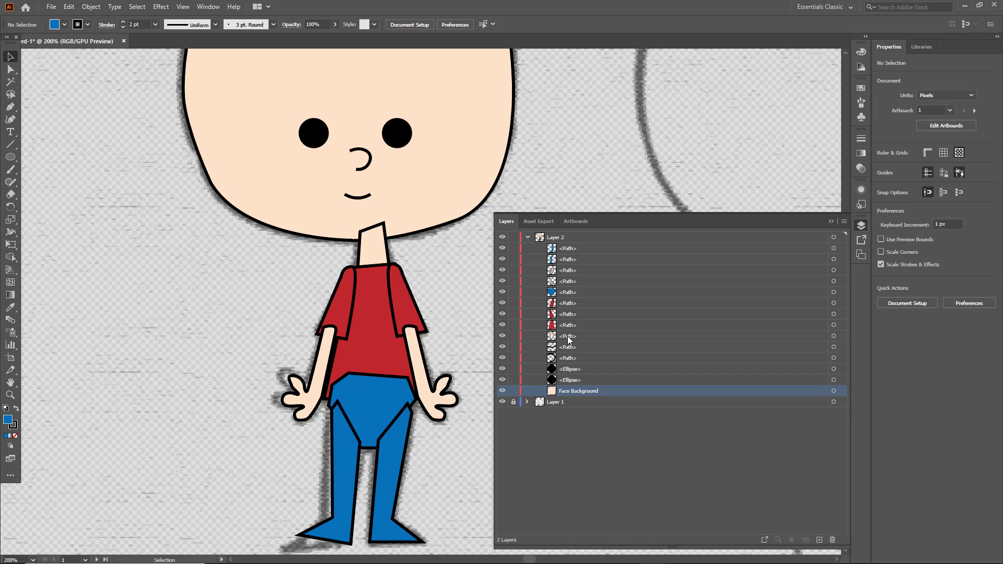
- Create a new sublayer inside Layer 2 and name it "Face"
click(578, 380)
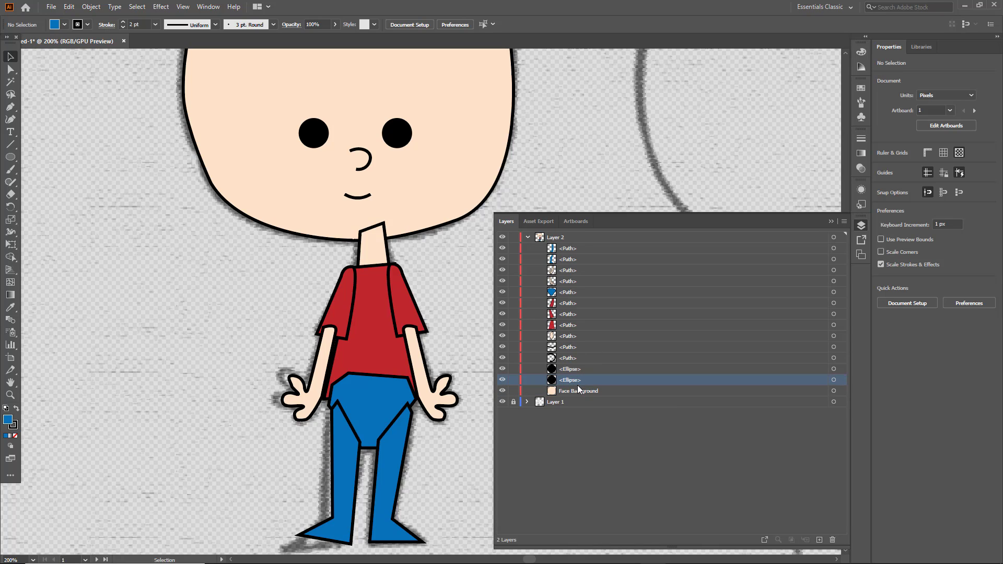
click(819, 540)
drag(555, 250, 561, 253)
double_click(570, 249)
text(Face)
key(Return)
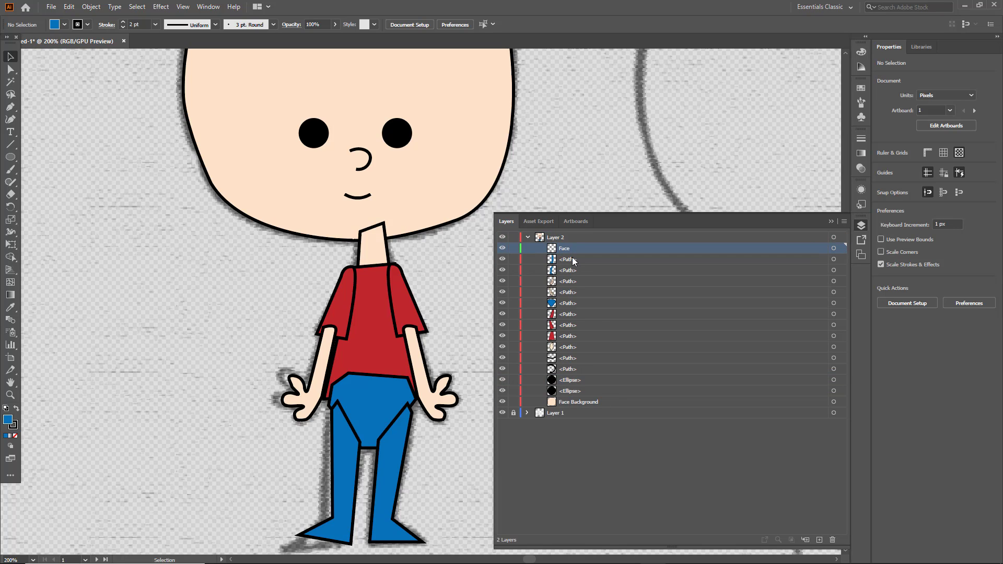
- Rename both black ellipses in Layer 2 to "Eye"
double_click(571, 380)
text(Eye)
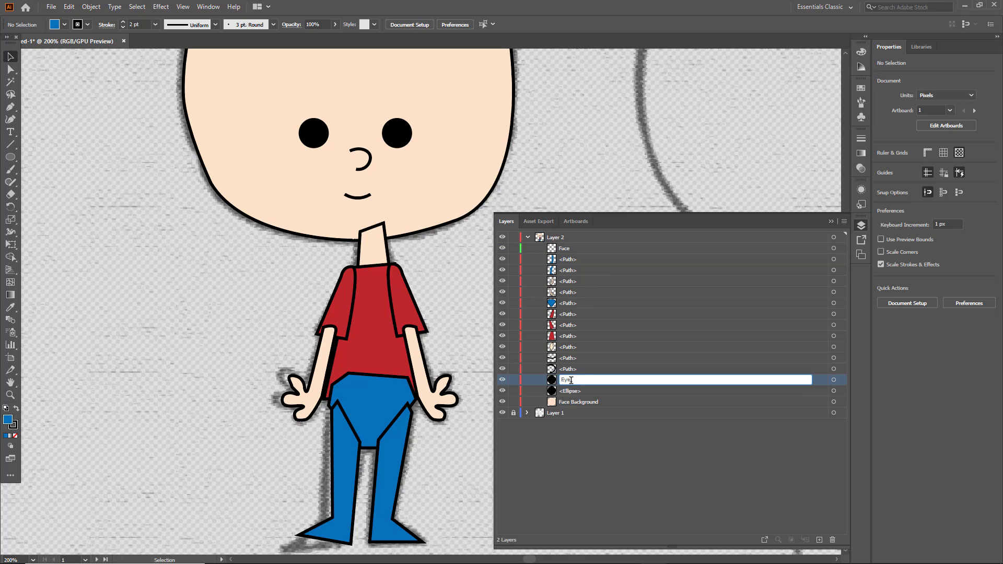
double_click(569, 392)
text(Eye)
key(Return)
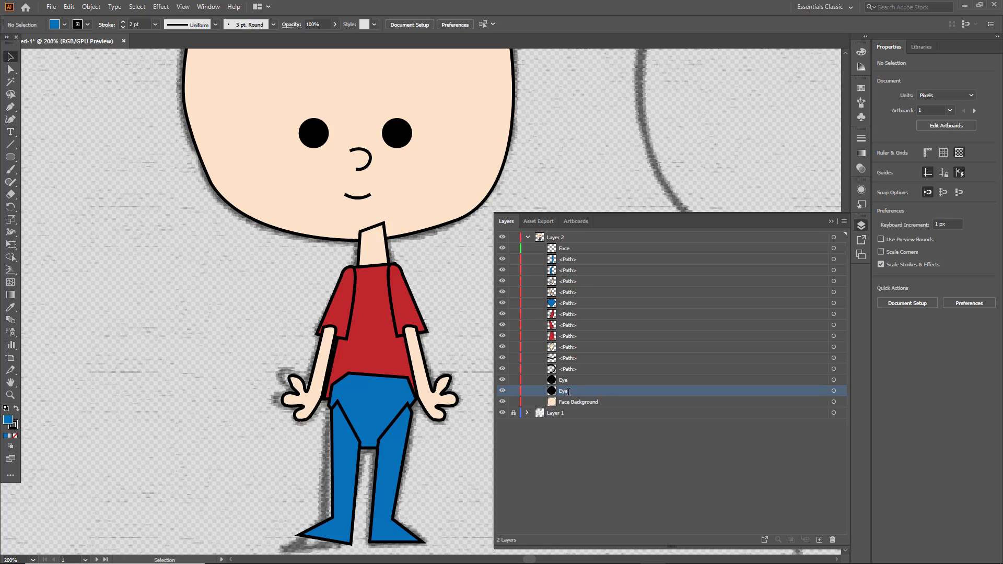
- Move Face Background, both eyes, the nose and the mouth into the Face sublayer, keeping the features above the background
shift+click(570, 380)
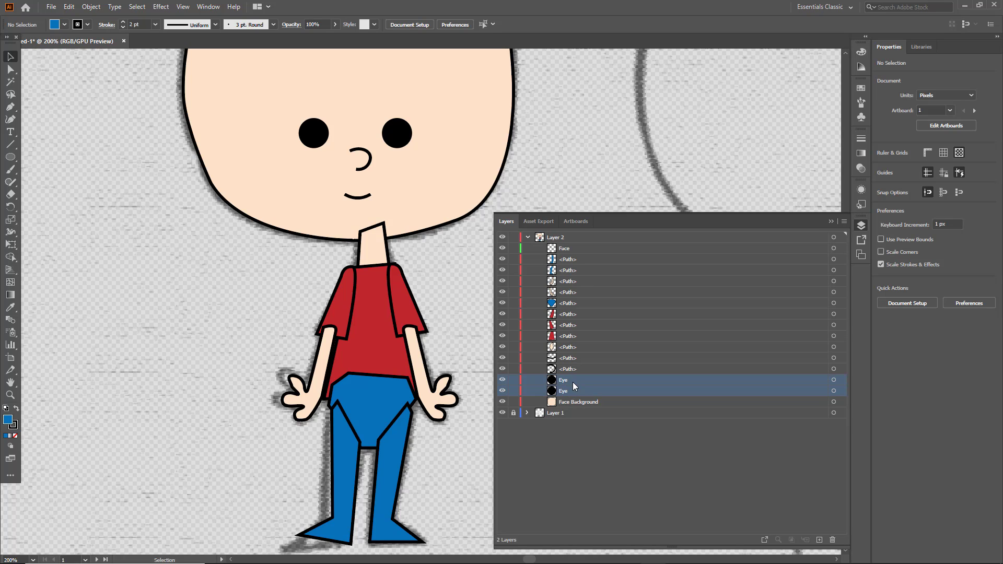
drag(572, 403, 573, 259)
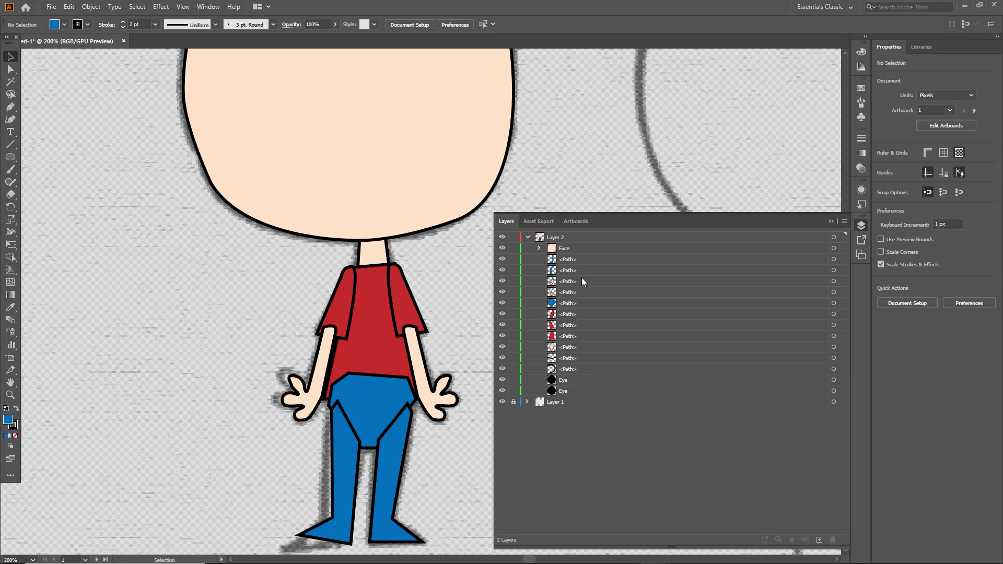
click(538, 248)
click(571, 393)
shift+click(567, 402)
ctrl+click(576, 382)
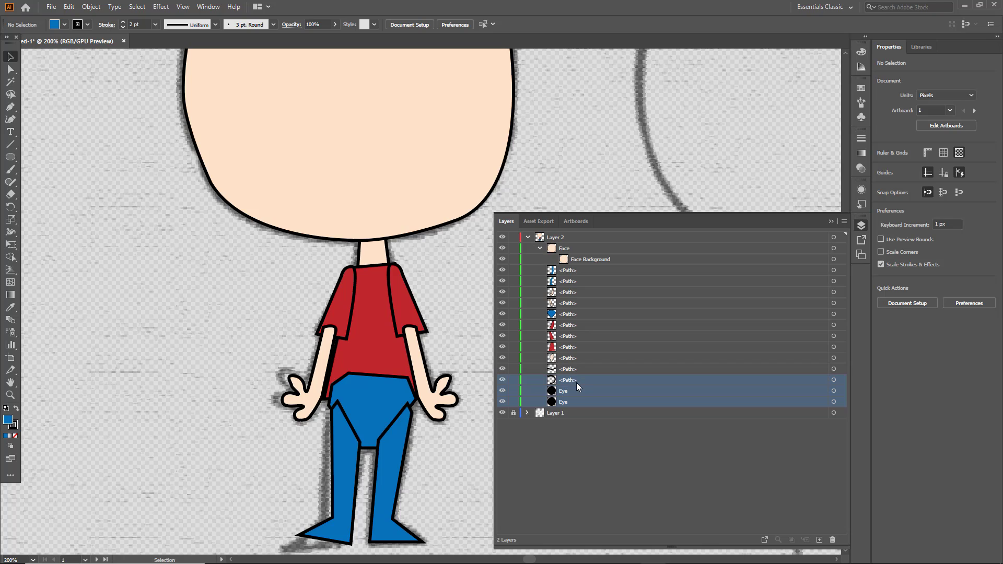
drag(575, 381, 579, 254)
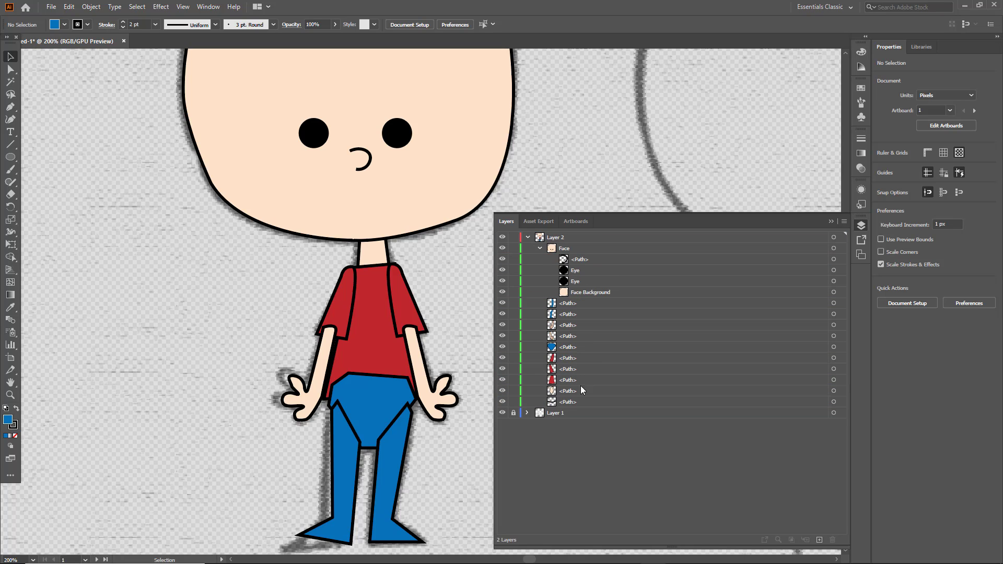
click(571, 402)
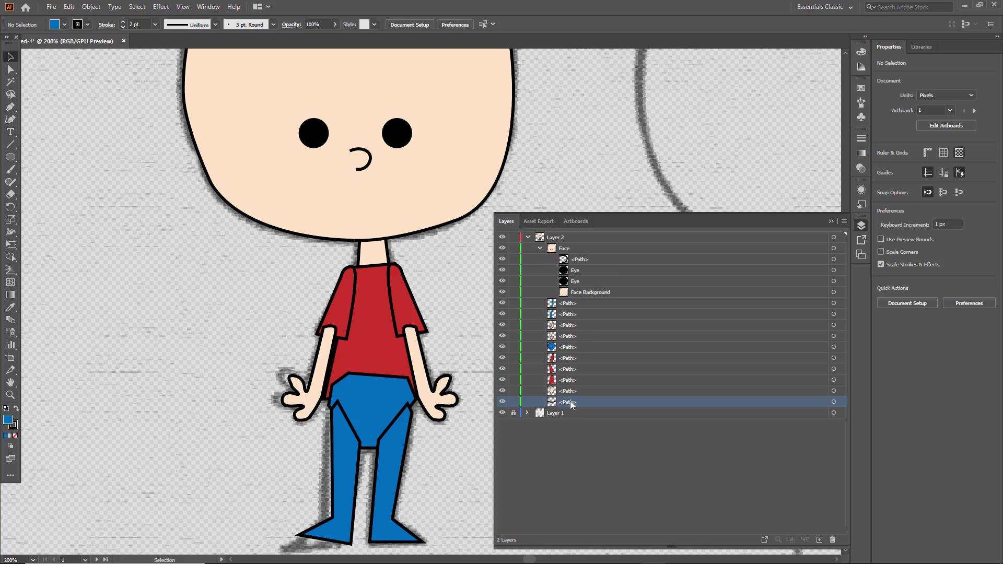
drag(570, 398, 589, 286)
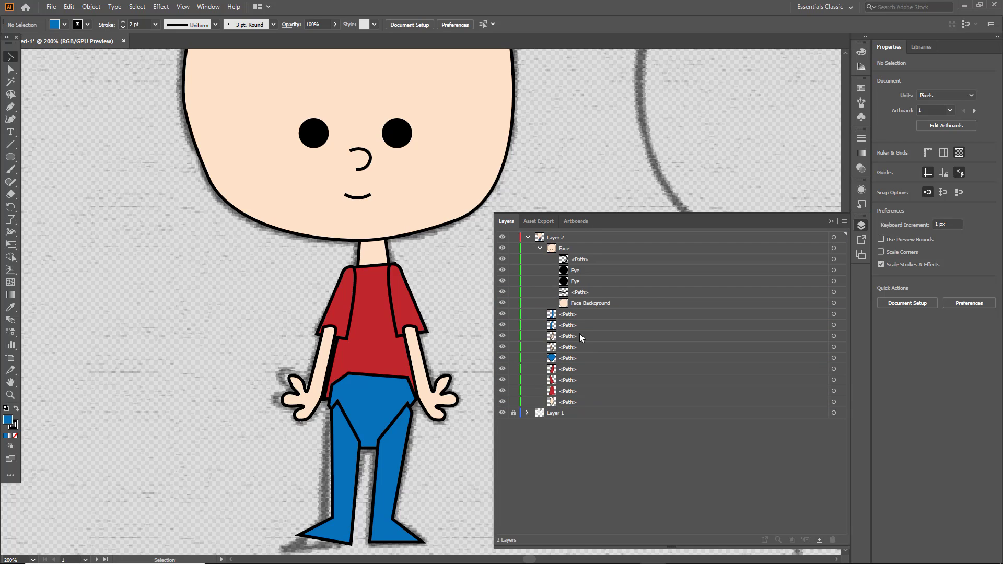
- Rename the neck shape's path to "Neck"
double_click(570, 402)
text(Neck)
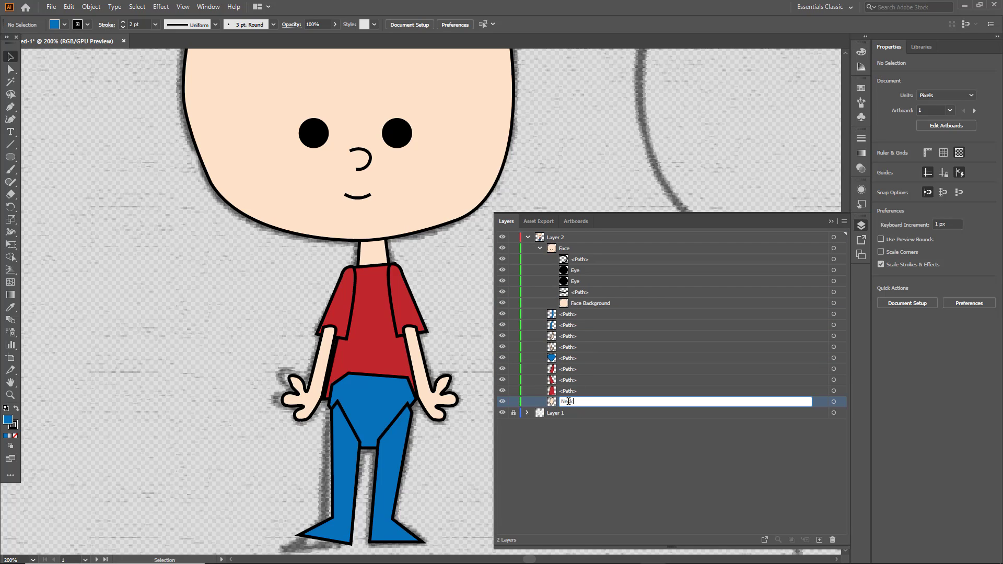
key(Return)
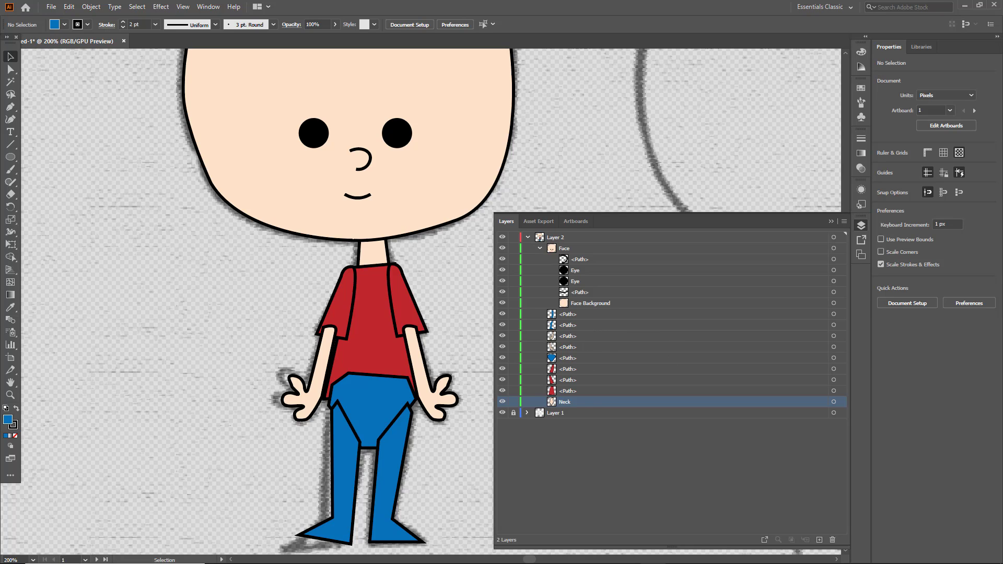
- Collapse the Face sublayer, then hide and show it to check which parts it contains
scroll(368, 212, up, 2)
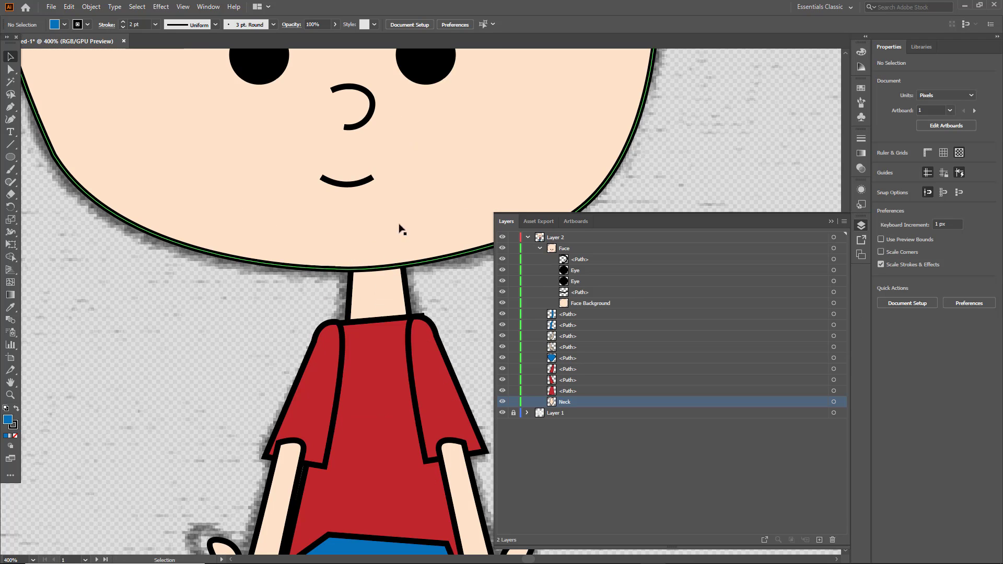
scroll(348, 366, down, 5)
scroll(351, 356, down, 2)
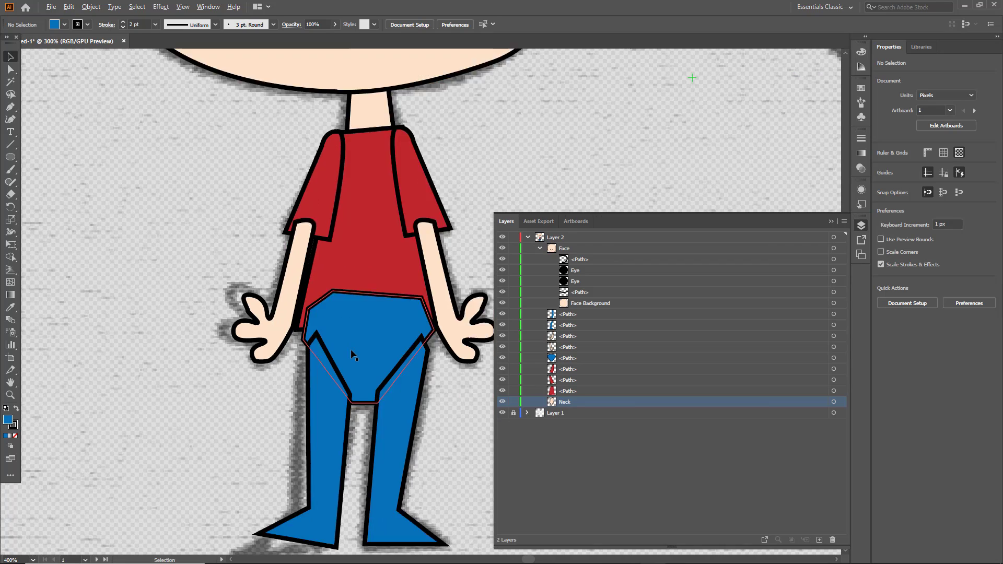
click(586, 322)
click(577, 252)
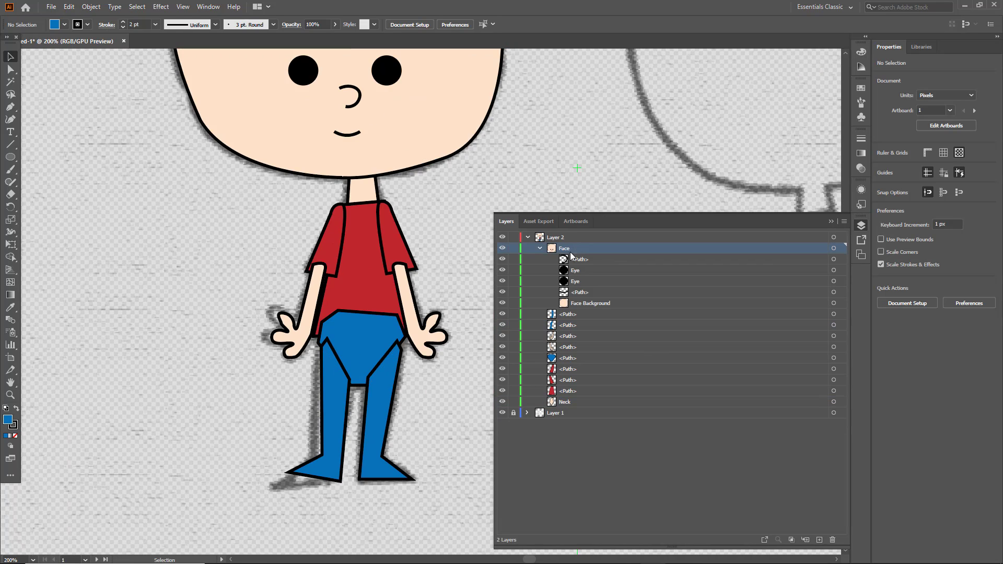
click(540, 249)
click(503, 249)
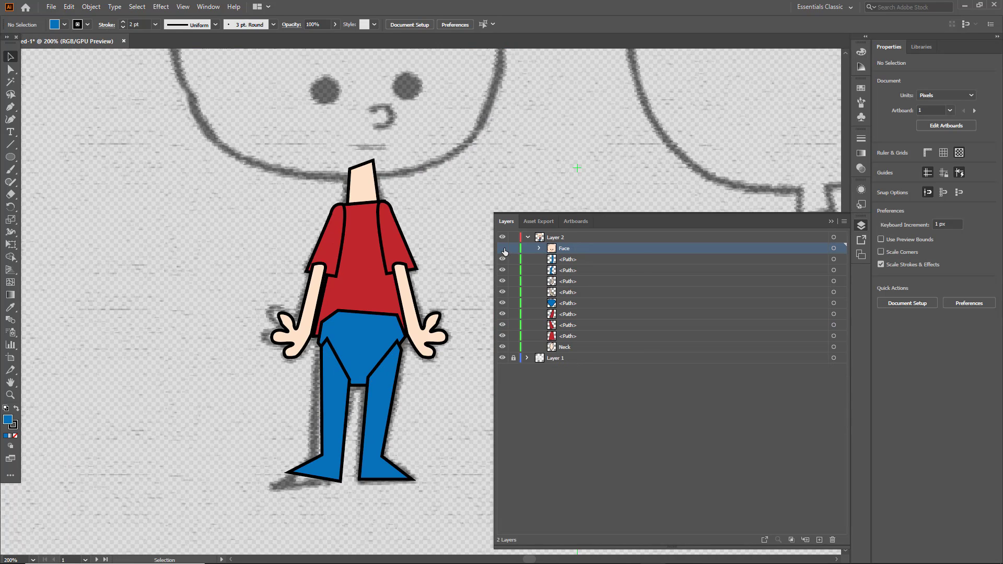
click(503, 249)
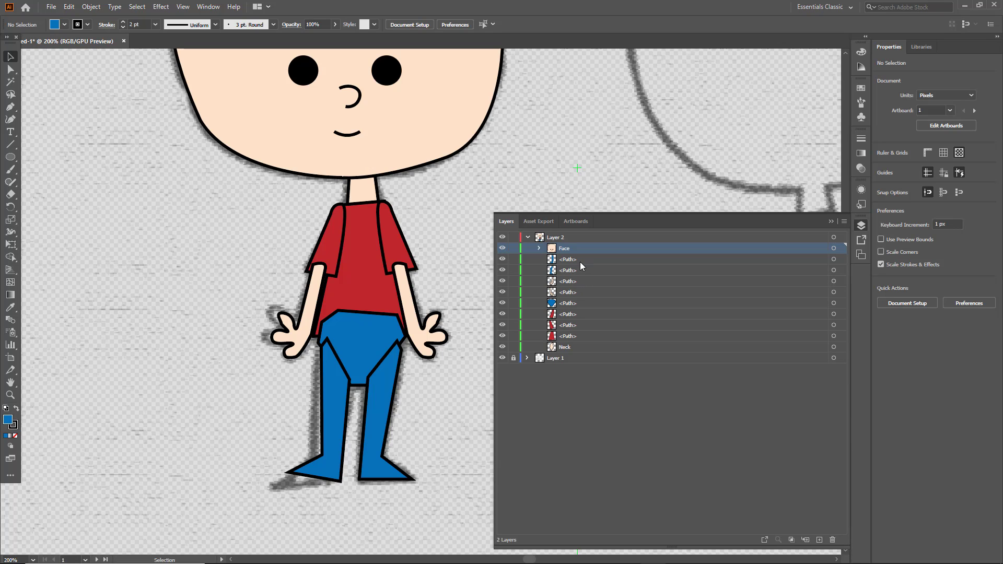
- Rename the two leg paths, the upper one to "RLeg" and the one below it to "LLeg"
click(580, 260)
click(585, 270)
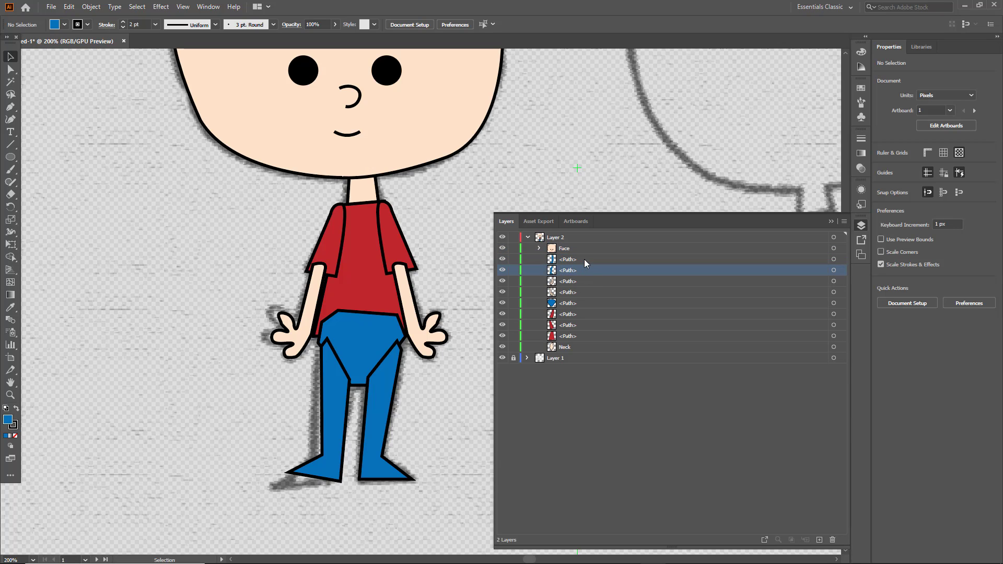
click(584, 260)
double_click(568, 258)
text(L)
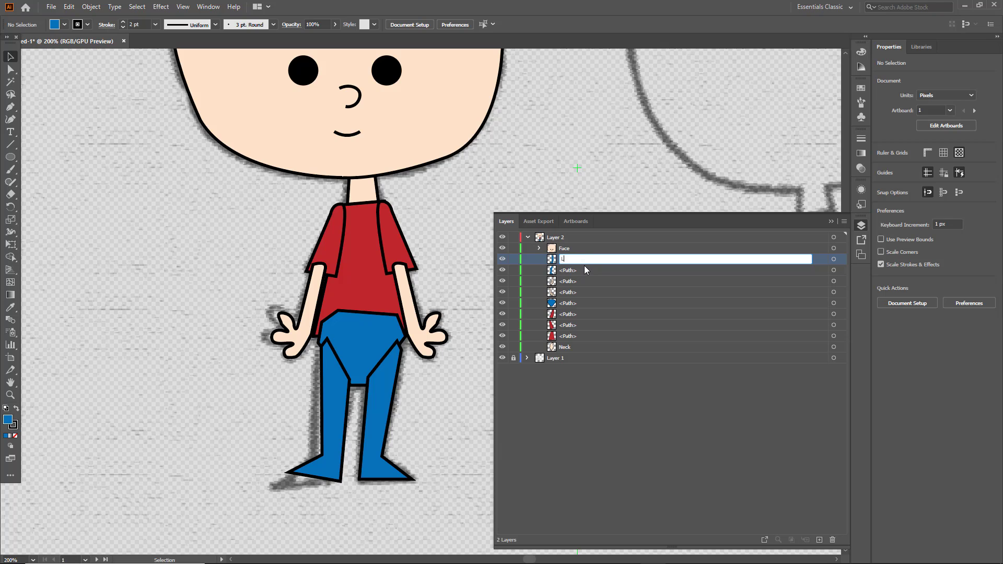
text(Leg)
key(Return)
double_click(569, 258)
double_click(573, 270)
text(LLeg)
key(Return)
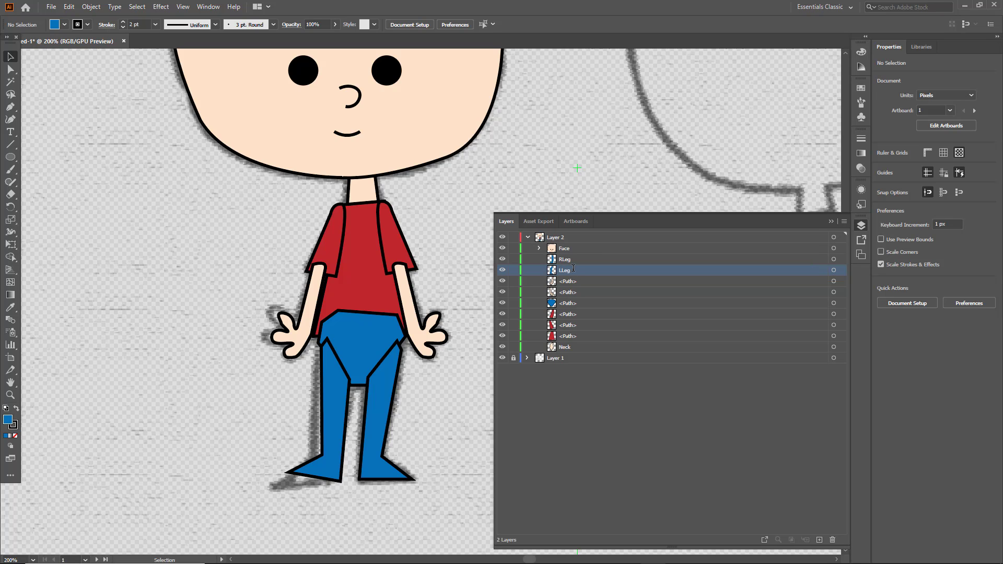
- Hide and show the two unnamed arm paths one at a time to identify which arm each one is
click(573, 282)
click(502, 280)
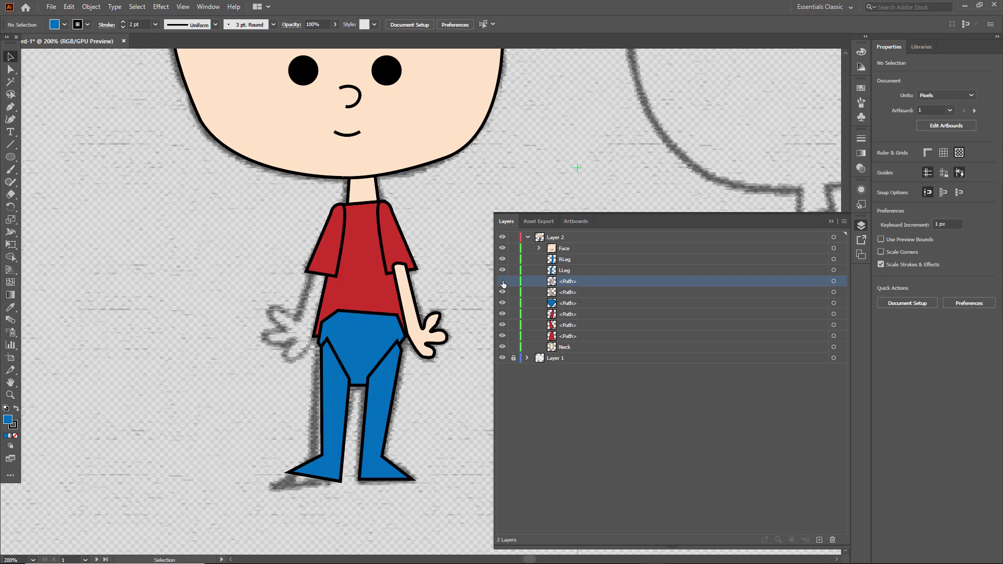
click(503, 280)
click(501, 293)
click(501, 293)
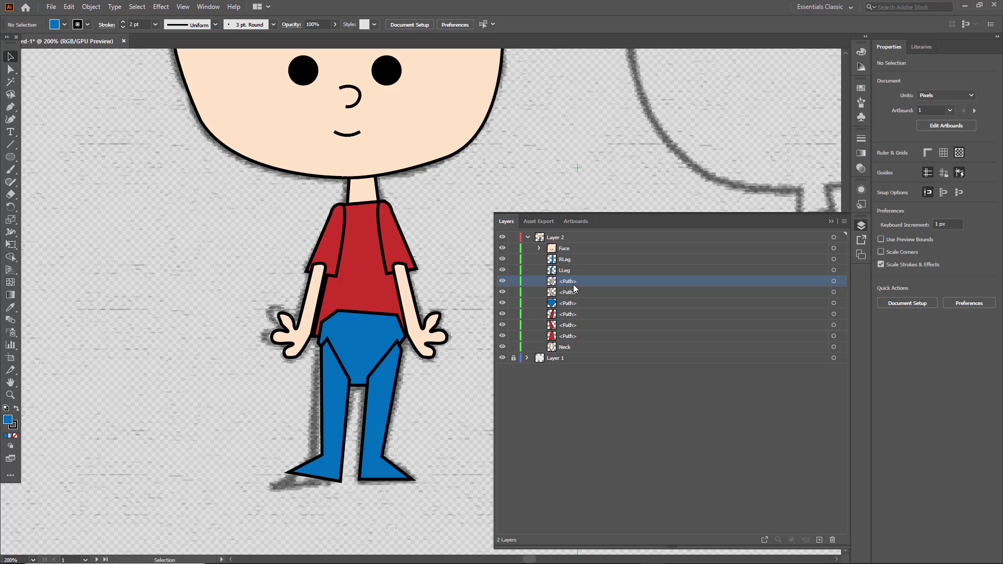
- Move the right arm's path directly below the right sleeve's path in the Layer 2 stack
double_click(572, 282)
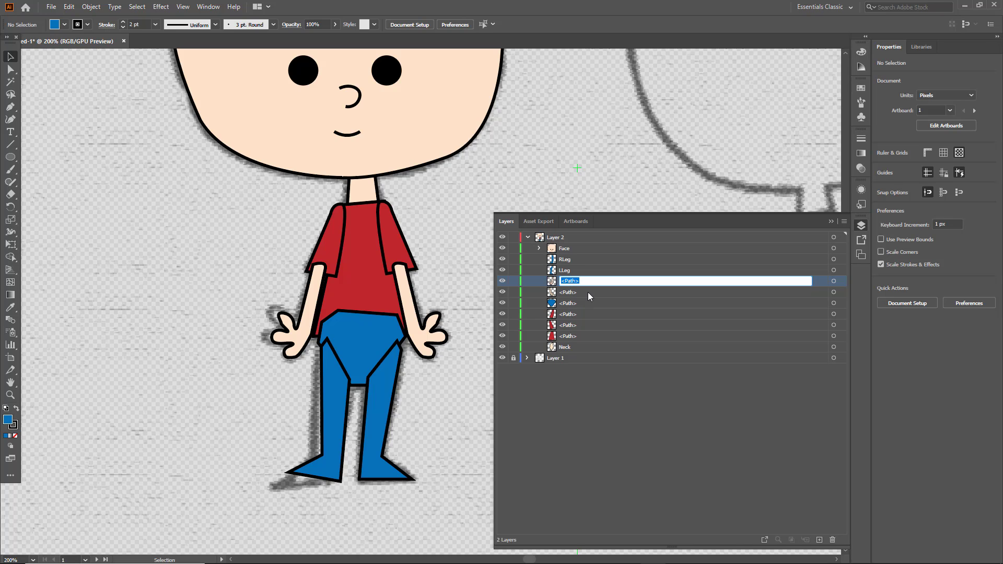
click(621, 396)
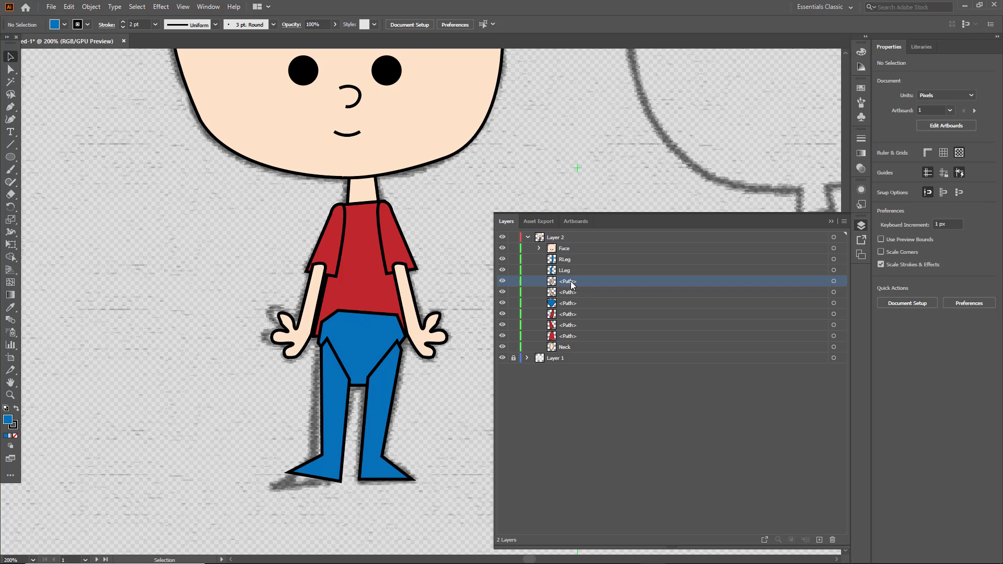
drag(569, 284, 571, 316)
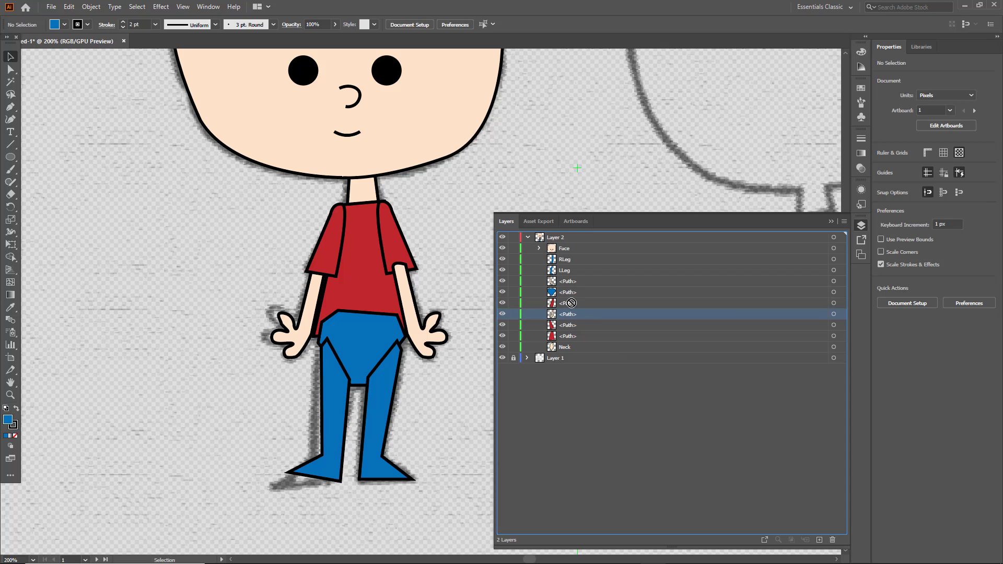
click(571, 304)
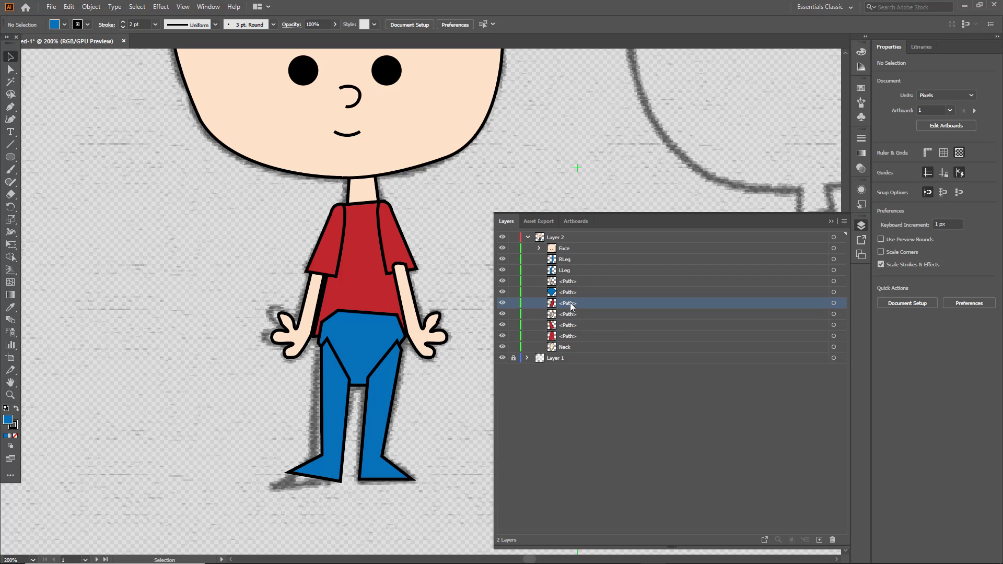
- Create a new sublayer in Layer 2 and name it "LeftArm"
click(820, 540)
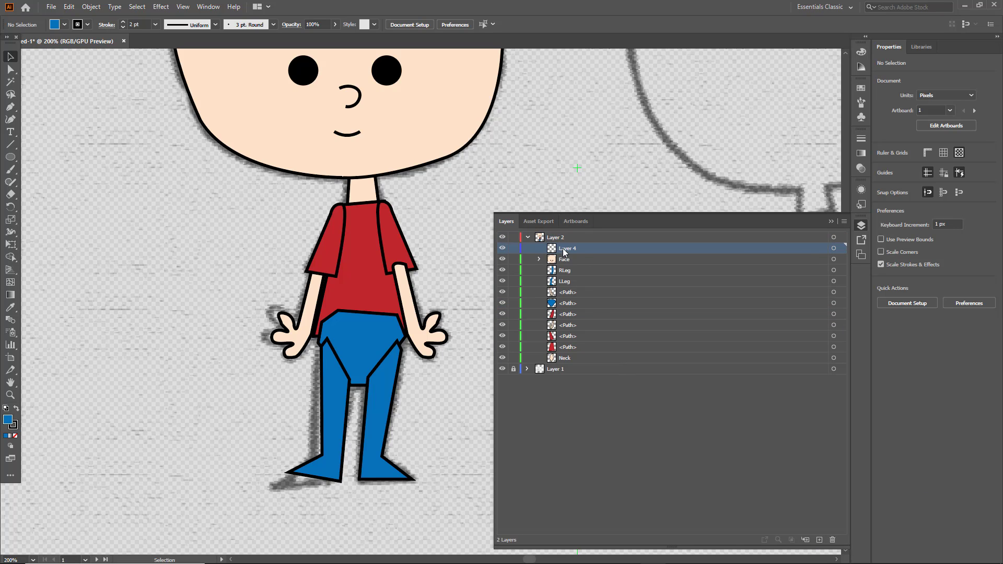
double_click(562, 249)
text(LeftA)
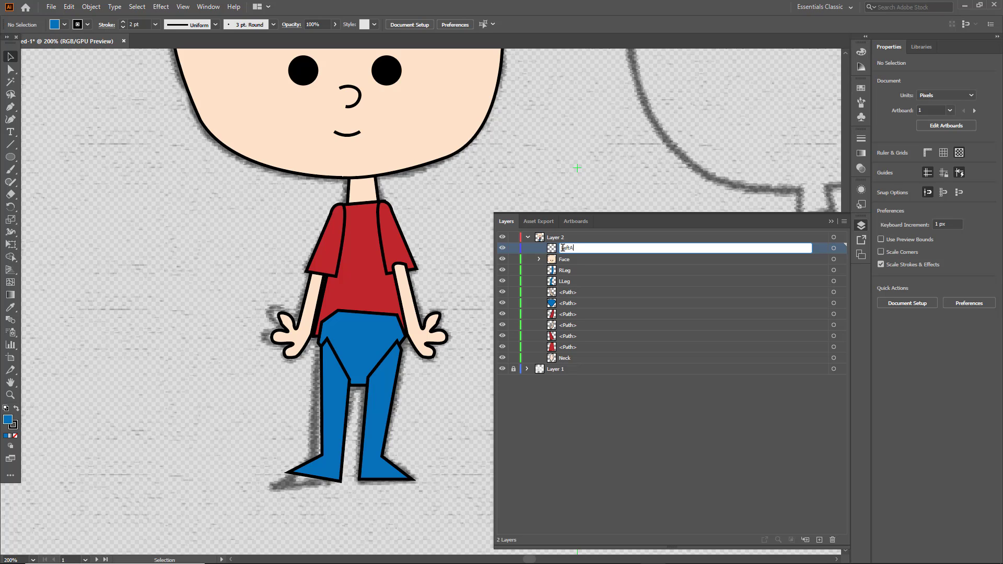
text(rm)
key(Return)
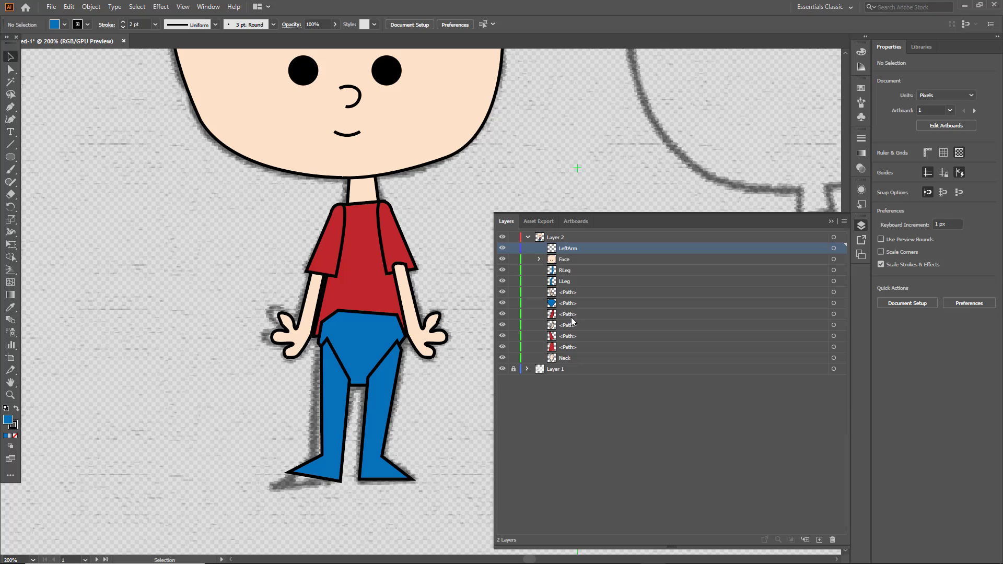
- Move the left arm and left sleeve paths into the LeftArm sublayer and check its contents
click(575, 324)
click(577, 337)
click(571, 359)
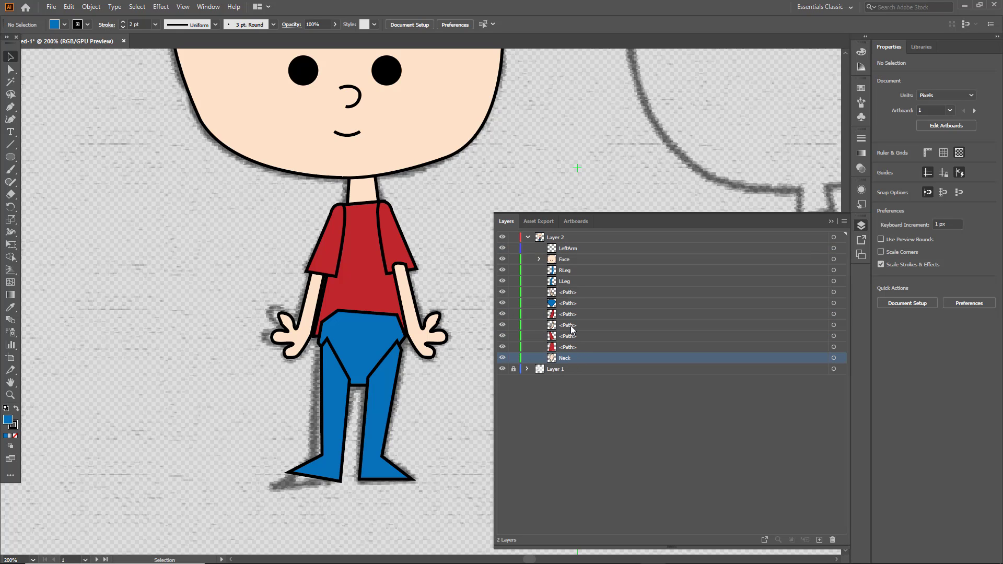
click(569, 295)
ctrl+click(569, 337)
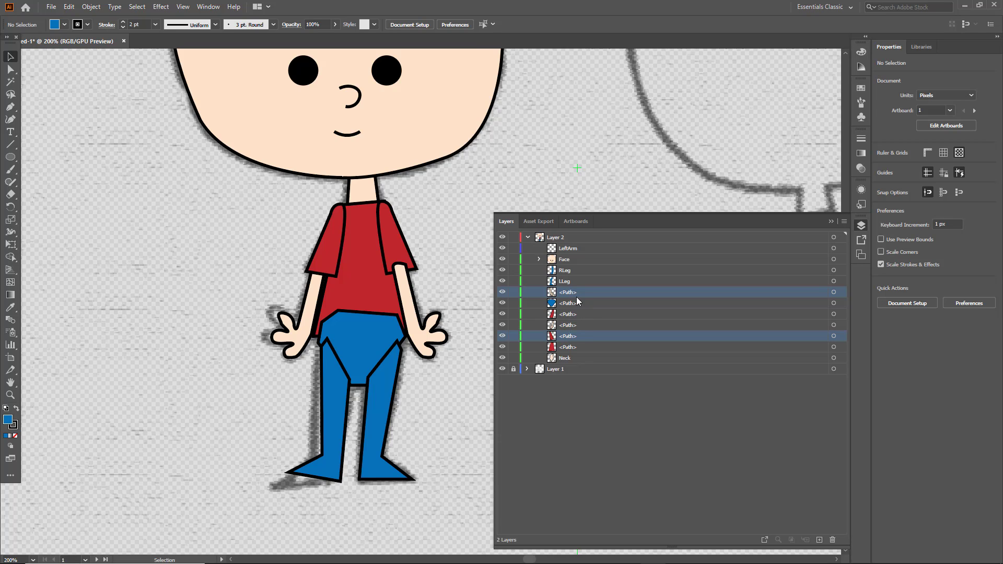
drag(579, 298, 572, 249)
click(540, 249)
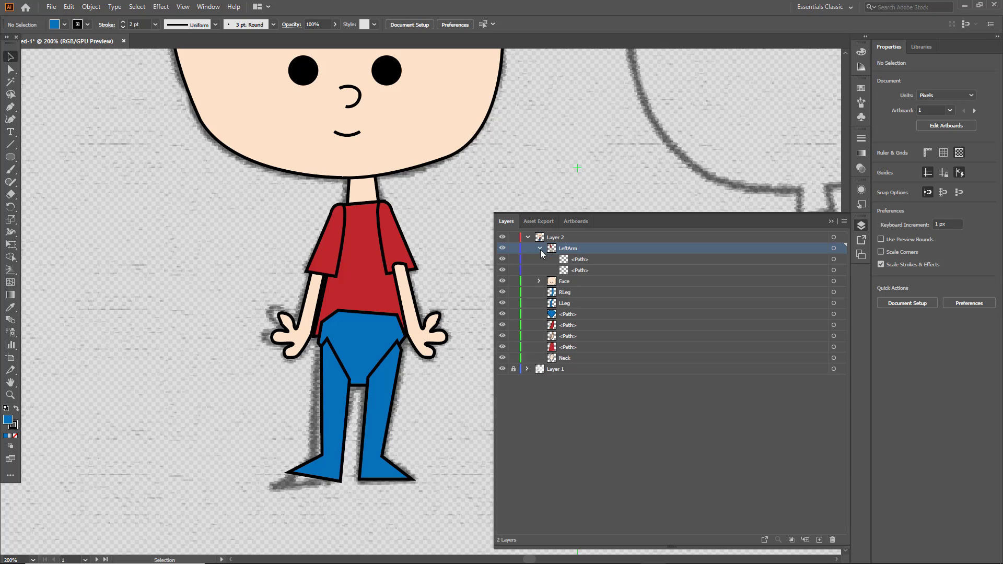
click(540, 250)
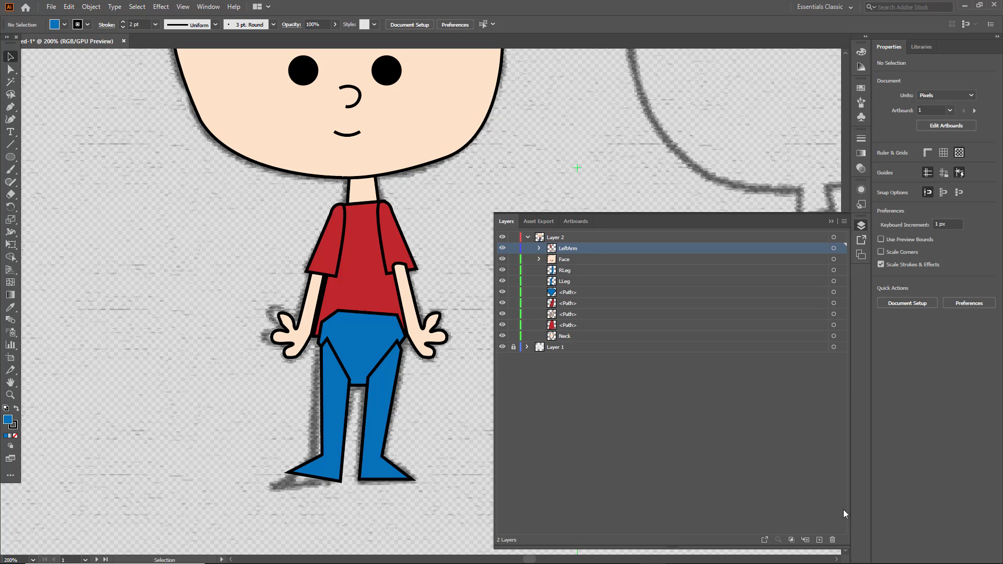
- Create another sublayer in Layer 2 and name it "RightArm"
click(819, 540)
double_click(568, 247)
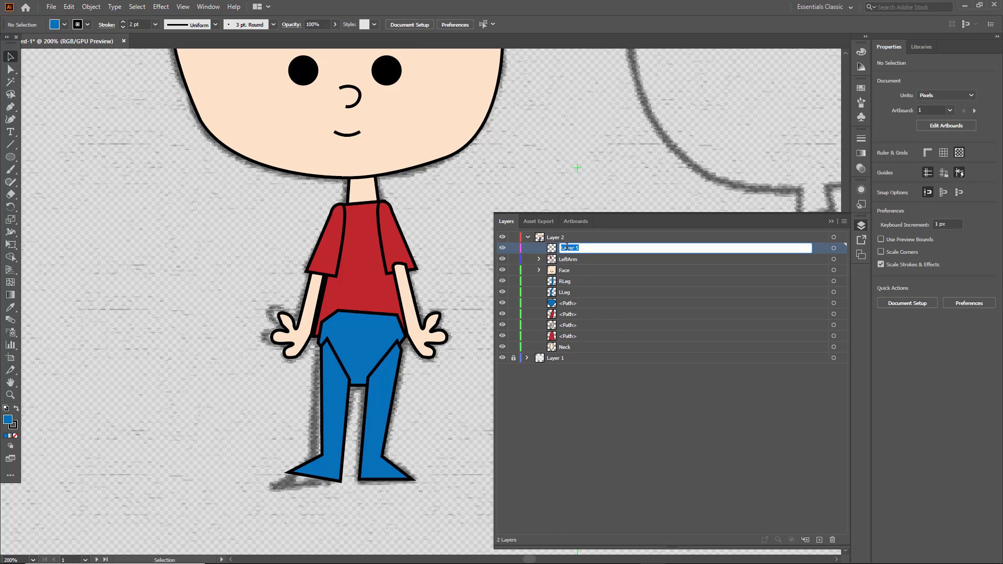
text(RightArm)
key(Return)
- Move the right sleeve and right arm paths together into the RightArm sublayer
click(568, 314)
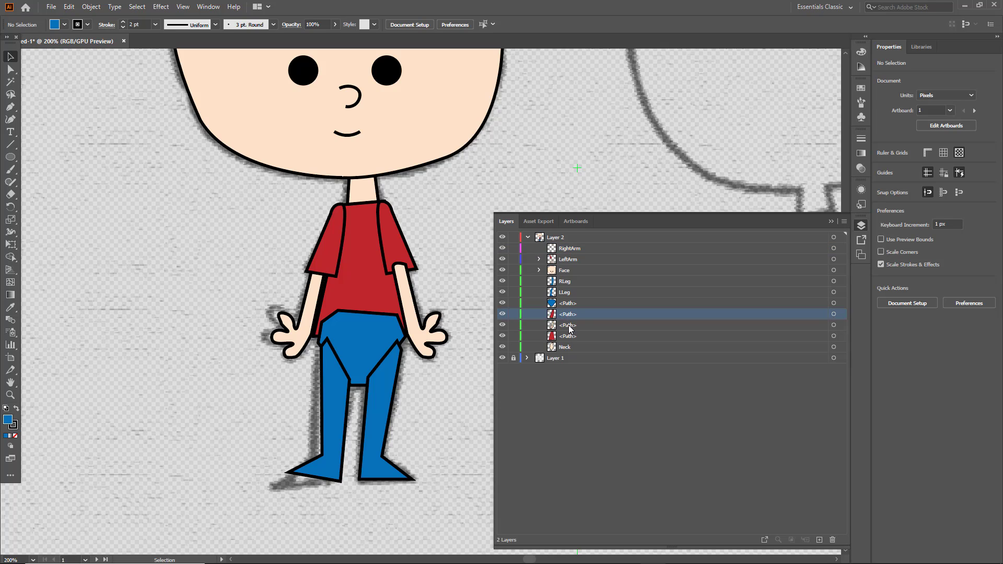
shift+click(575, 325)
drag(579, 324, 566, 248)
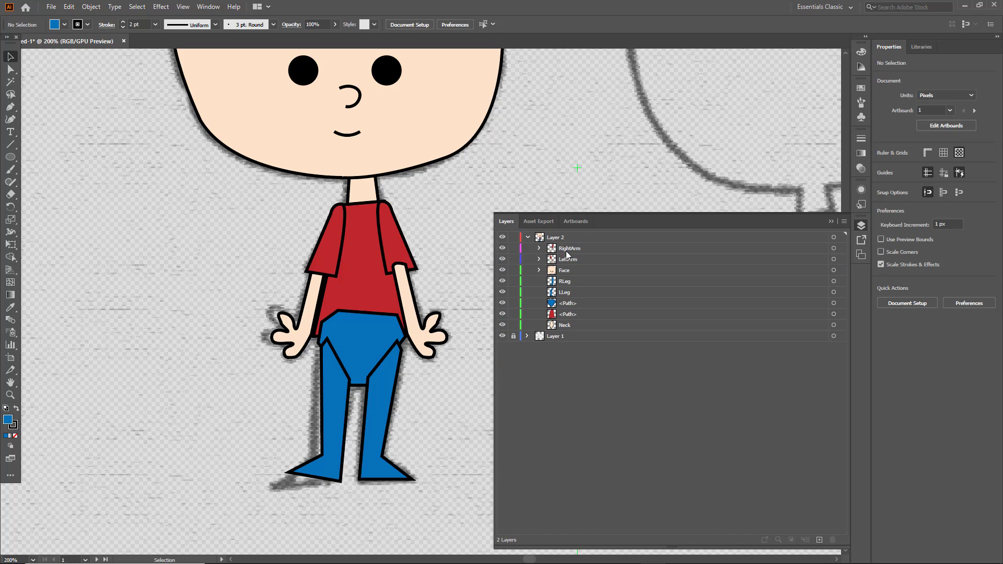
click(566, 251)
shift+click(569, 260)
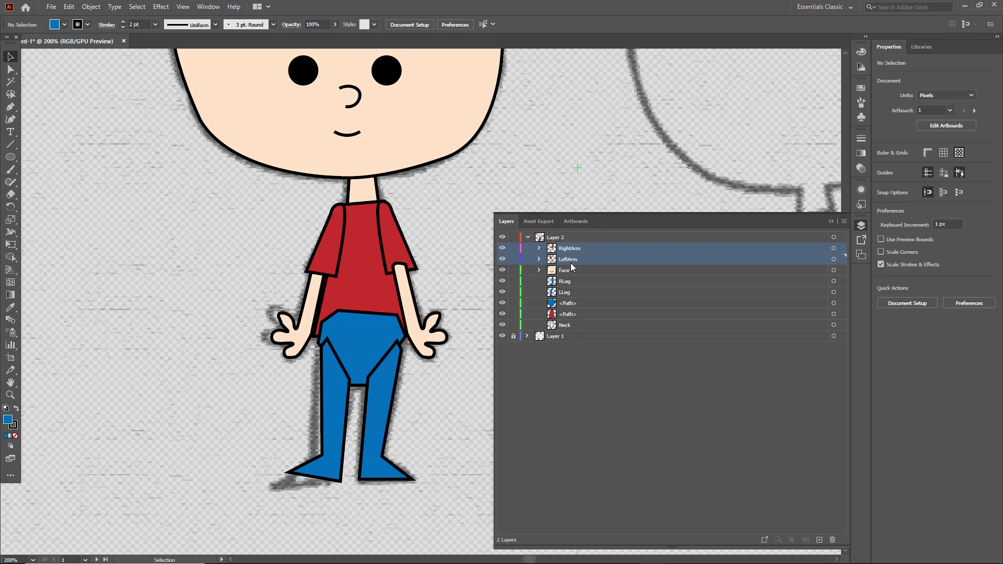
mouse_move(566, 261)
mouse_down()
mouse_move(568, 274)
mouse_move(567, 260)
mouse_up()
click(569, 283)
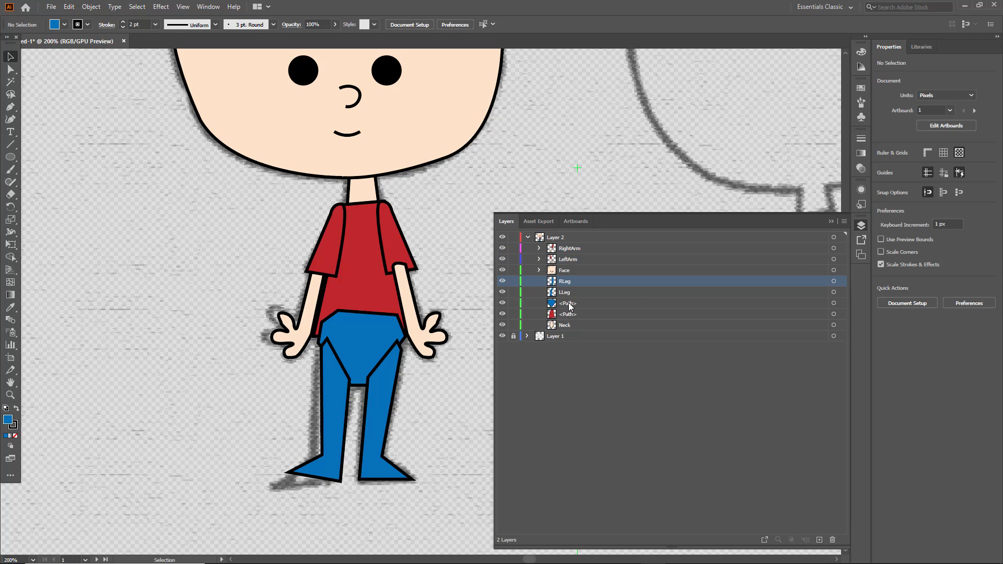
double_click(567, 303)
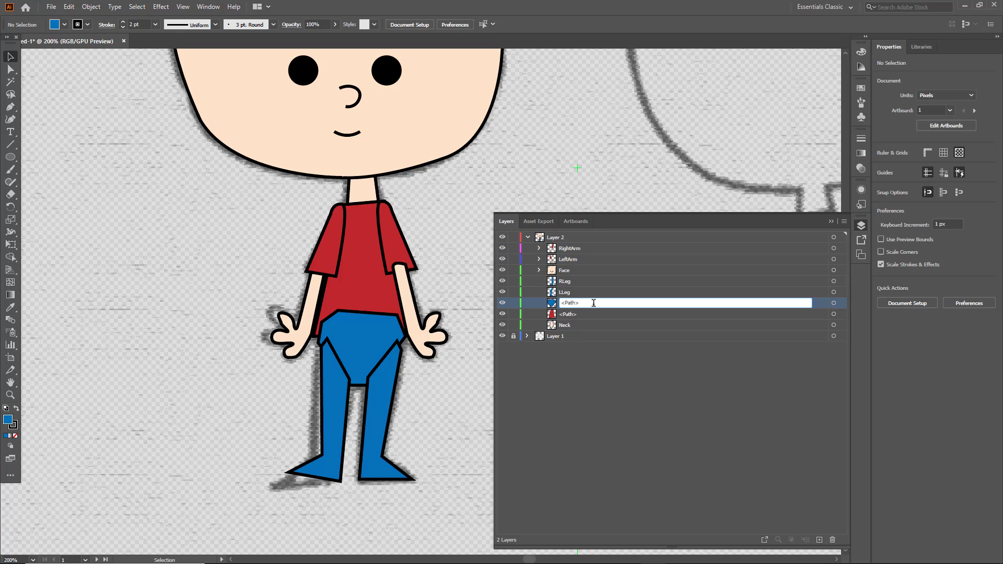
text(Torso)
key(Return)
key(ctrl+z)
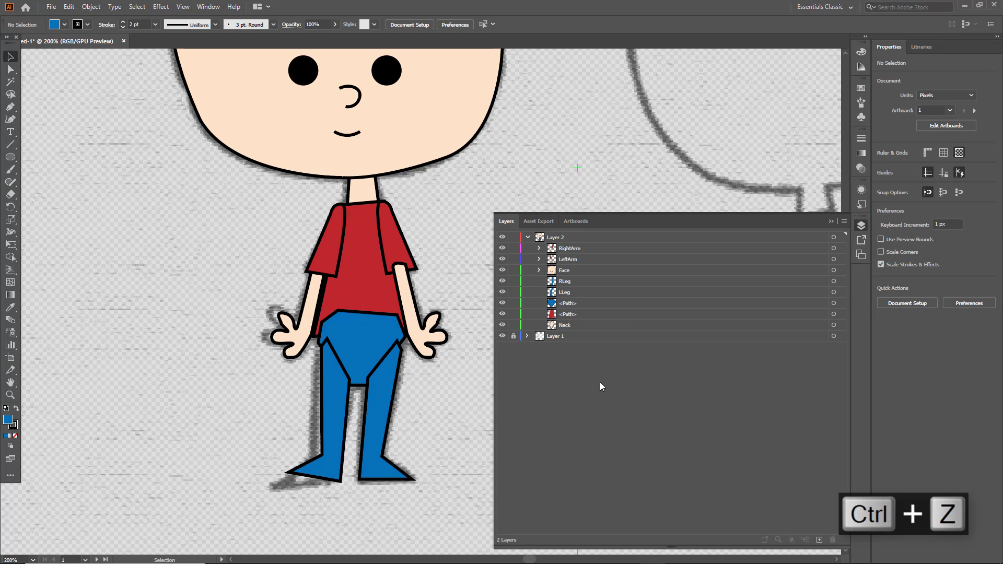
- Create a new layer named "Torso" and nest it in Layer 2 between LeftArm and Face
click(820, 539)
double_click(558, 238)
text(Top)
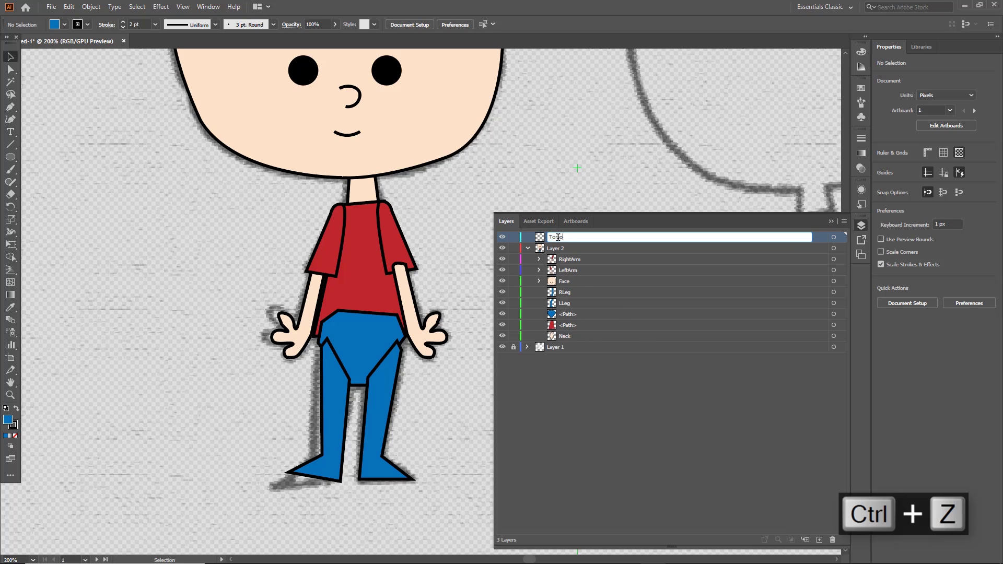
key(Return)
drag(558, 237, 571, 283)
- Move the blue pelvis and red shirt paths into the Torso sublayer, with the shirt above the pelvis
click(575, 314)
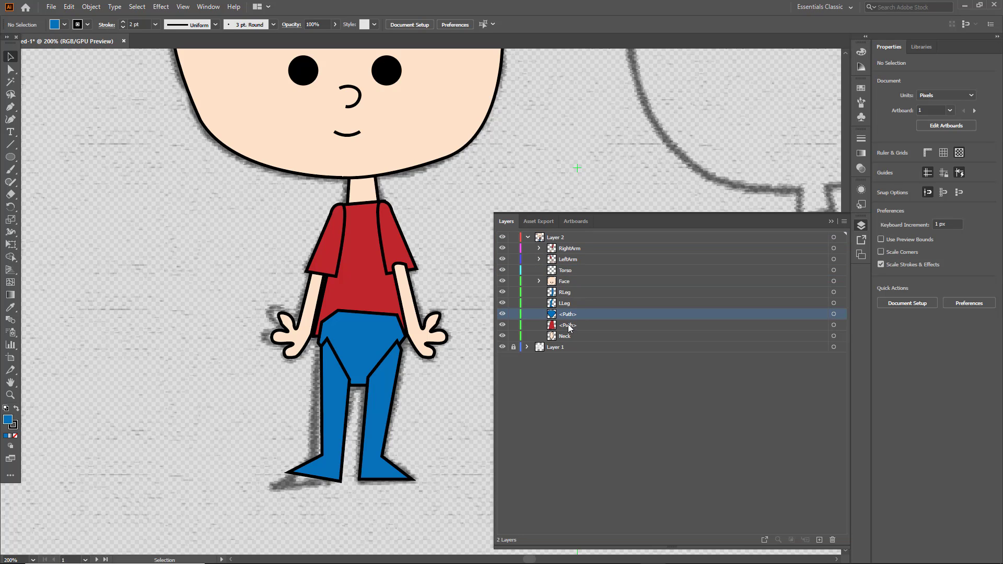
shift+click(582, 324)
drag(582, 321, 575, 277)
click(539, 270)
click(577, 282)
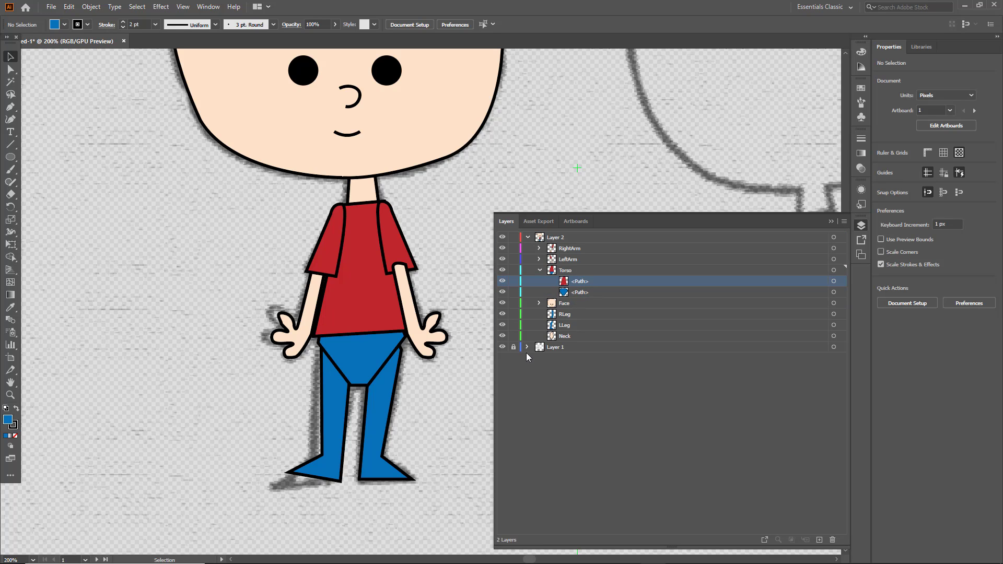
- Examine how the legs overlap the pelvis, checking the Torso paths and toggling the visibility of LLeg
click(379, 377)
scroll(377, 375, up, 2)
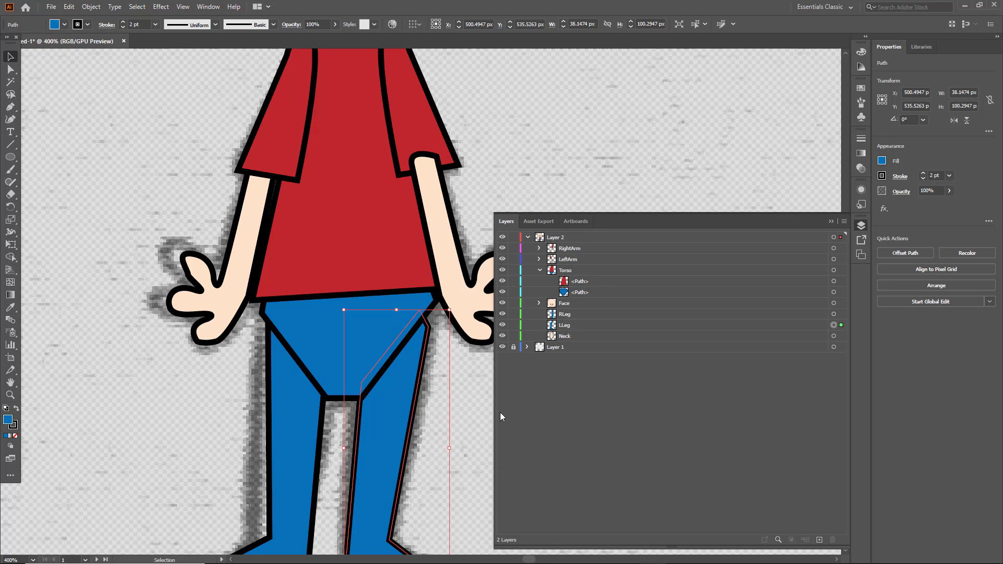
click(580, 293)
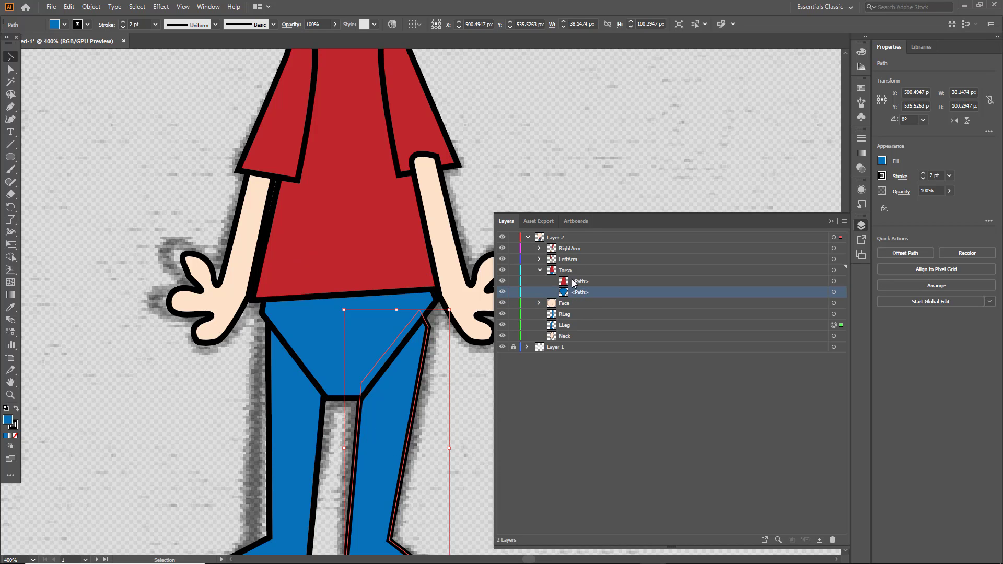
click(539, 269)
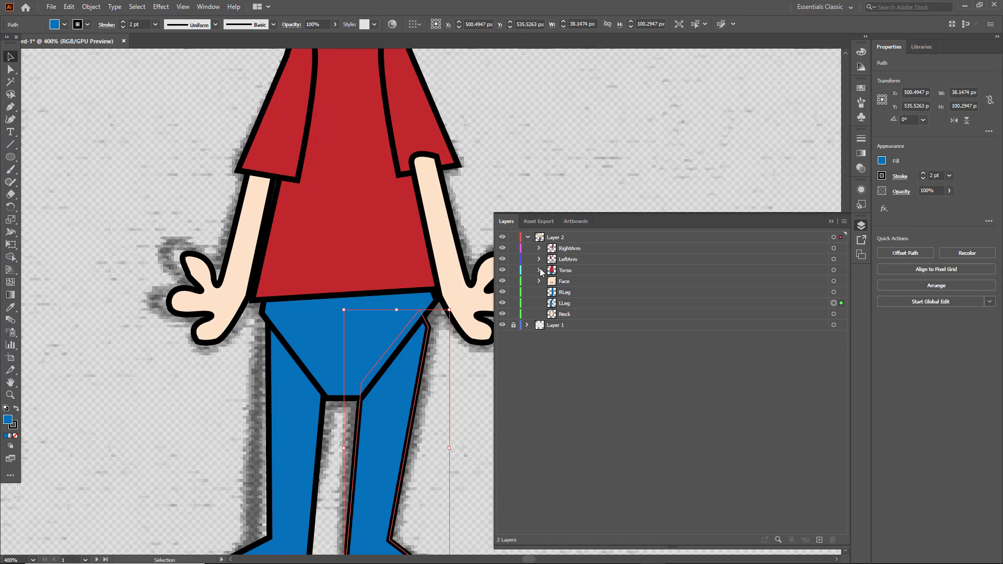
click(539, 268)
click(585, 295)
click(558, 326)
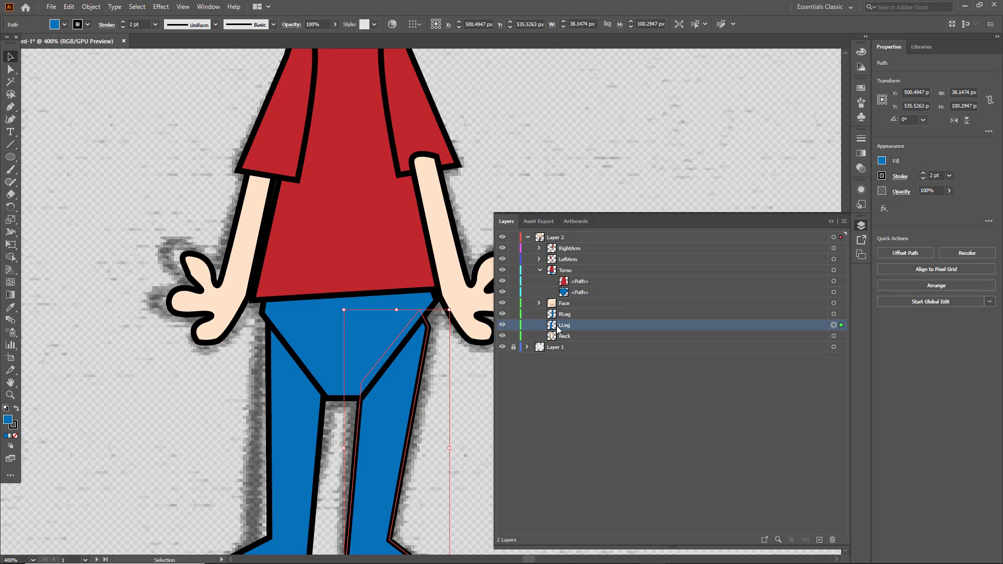
click(502, 325)
click(502, 325)
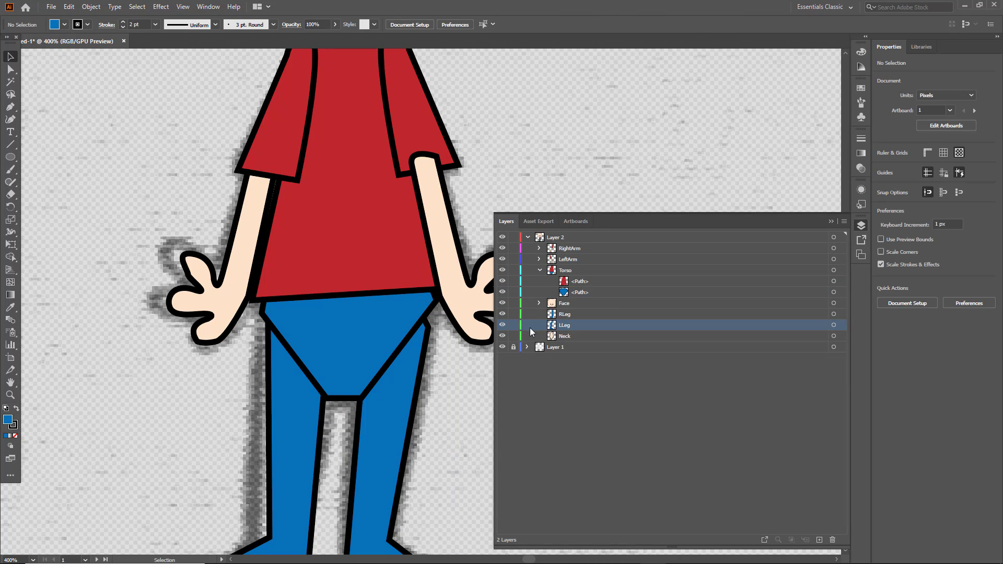
- Collapse the Torso sublayer and move the RLeg and LLeg paths directly above it
click(567, 316)
shift+click(569, 325)
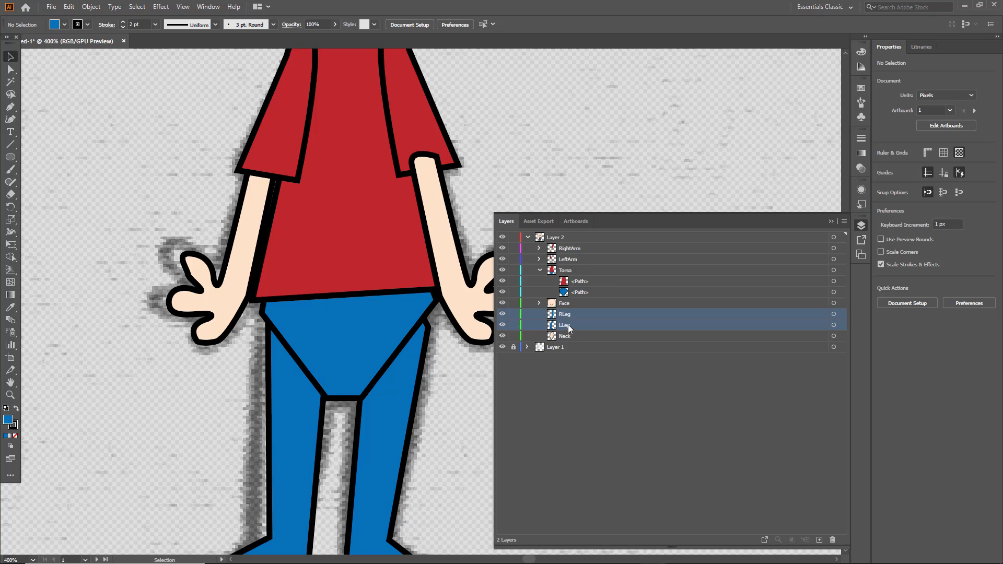
click(539, 269)
drag(574, 299, 568, 271)
- Draw a blue ellipse about 16 px wide and 33 px high where the left leg meets the pelvis
click(394, 384)
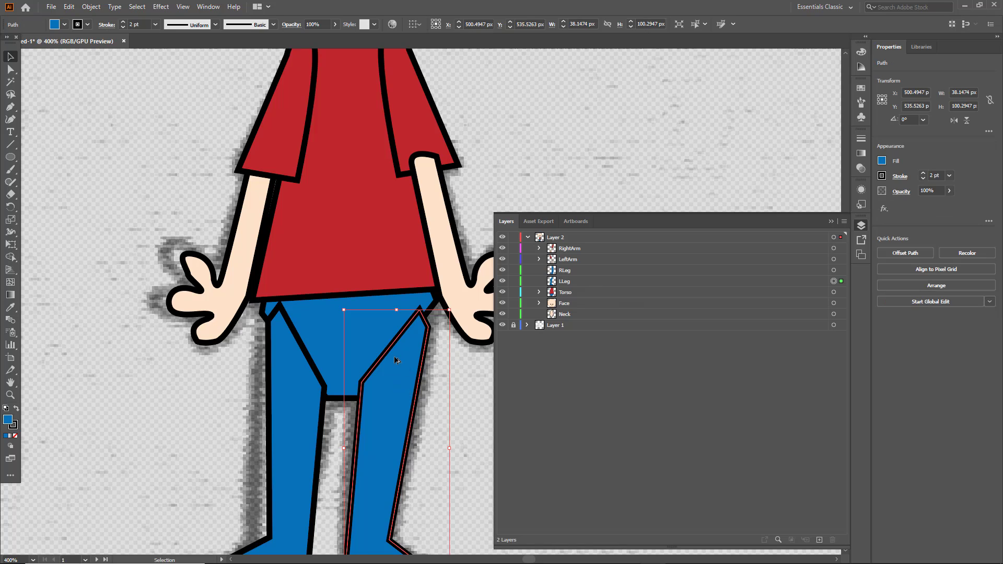
scroll(395, 361, up, 2)
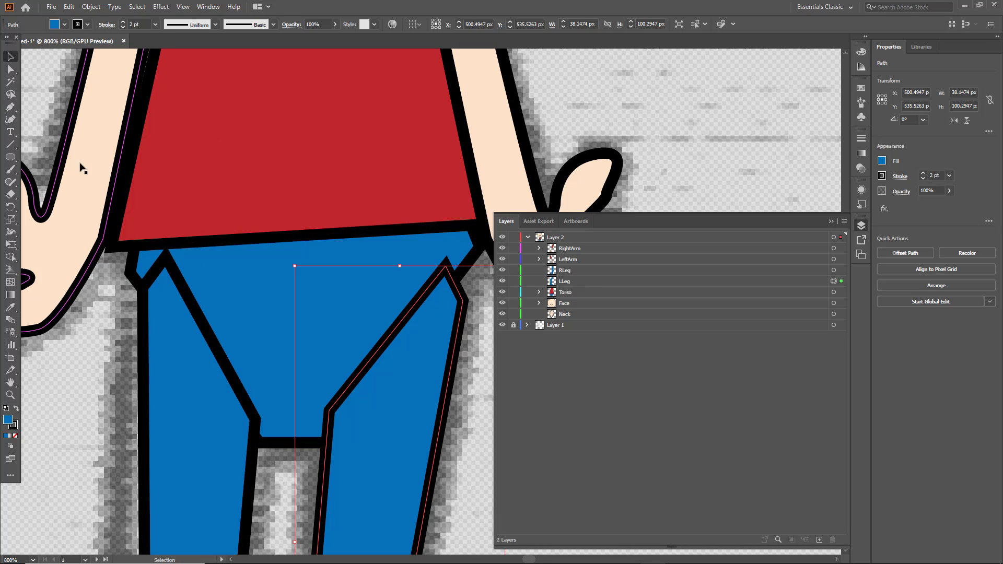
click(10, 158)
drag(303, 261, 404, 455)
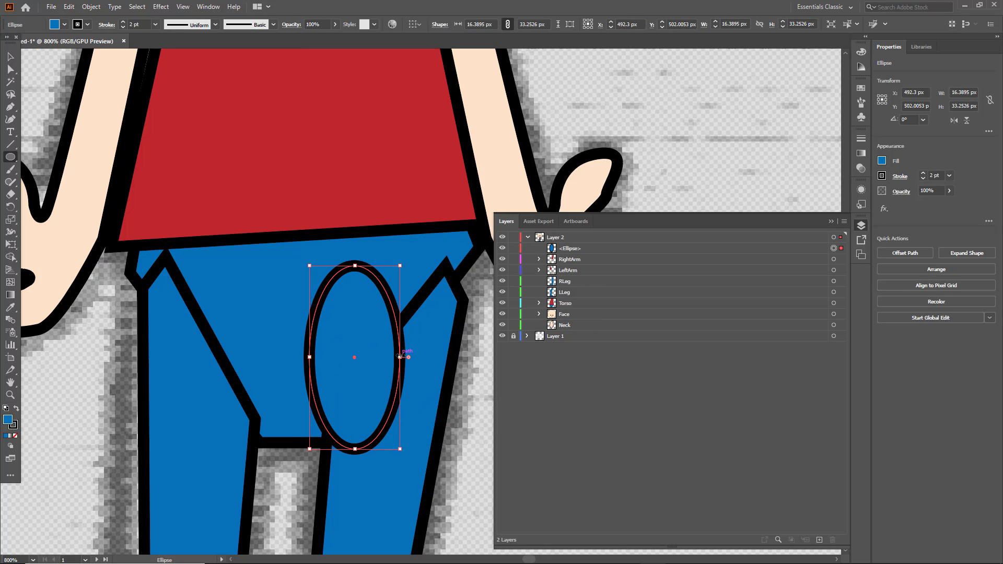
drag(408, 355, 409, 378)
key(ctrl+z)
key(ctrl+z)
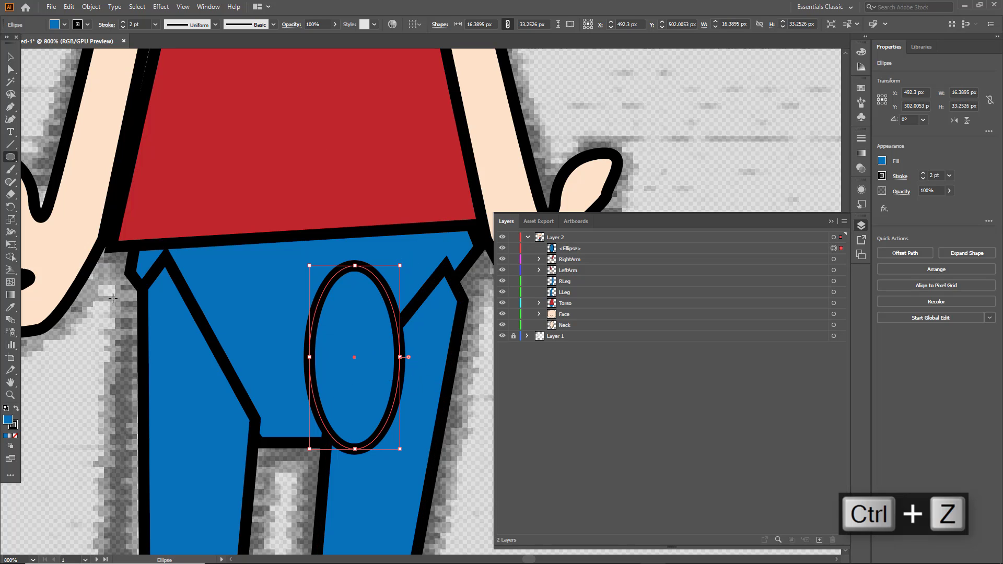
- Rotate the ellipse to about 326° with Free Transform, resizing and positioning it along the slanted top of the left leg
key(e)
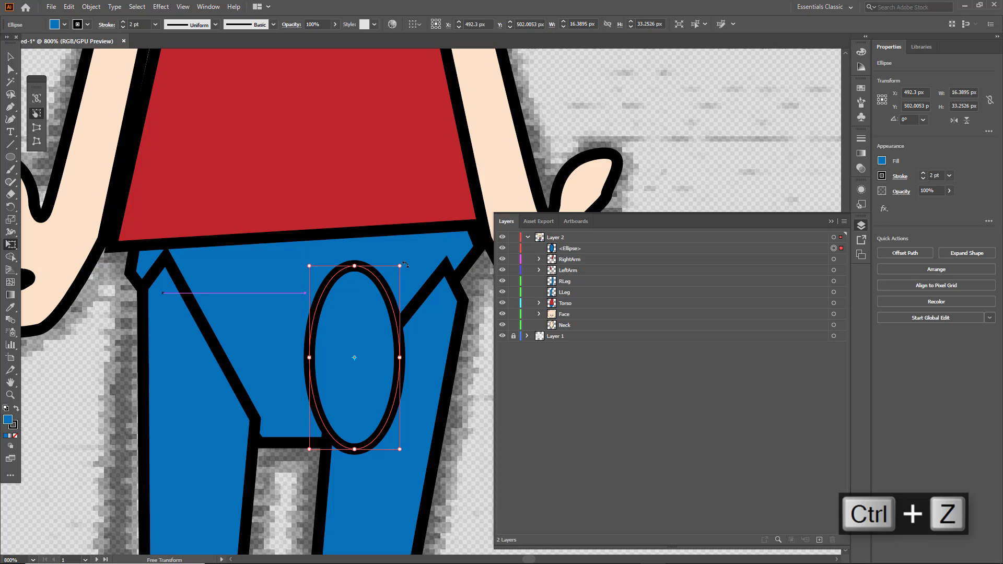
drag(405, 264, 444, 278)
drag(435, 293, 432, 287)
mouse_move(453, 253)
mouse_down()
mouse_move(446, 249)
mouse_move(434, 273)
mouse_up()
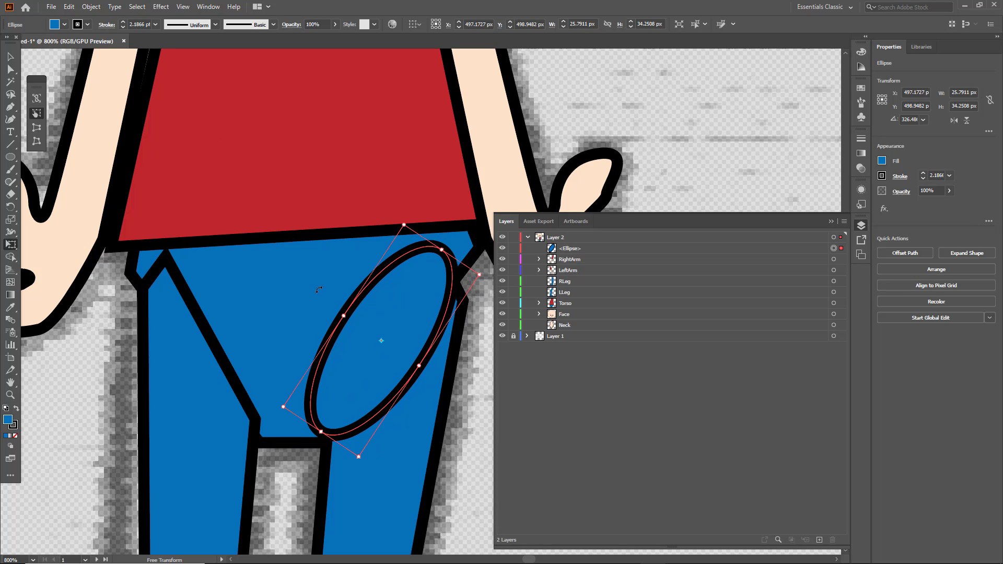
- Change the ellipse's black stroke to the same blue as its fill
click(9, 54)
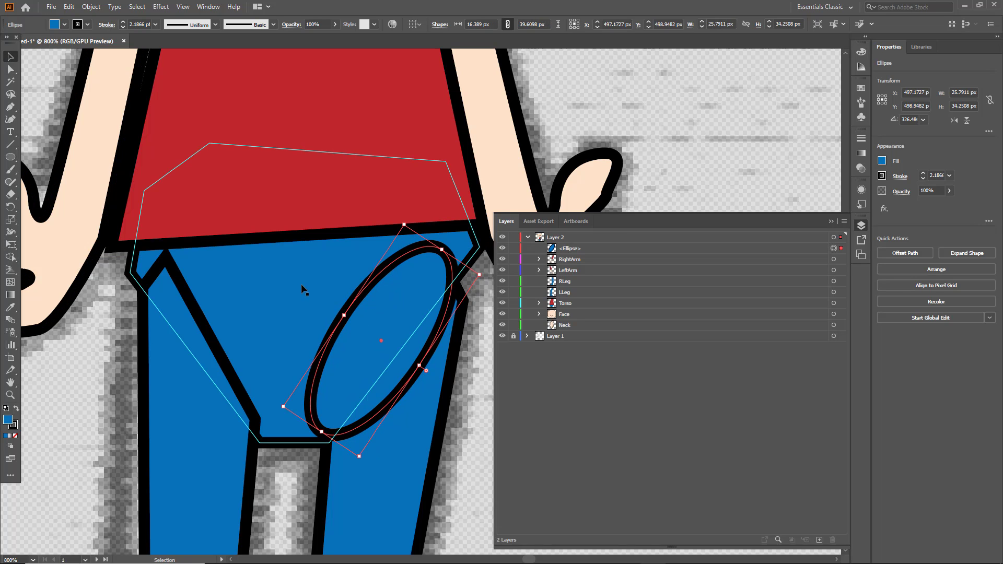
click(694, 161)
click(374, 325)
click(87, 25)
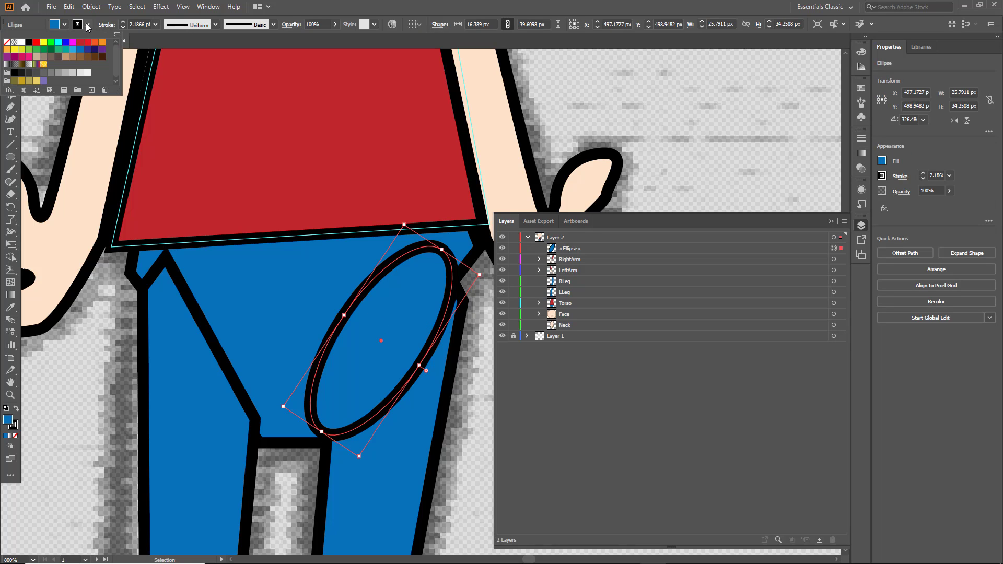
click(81, 51)
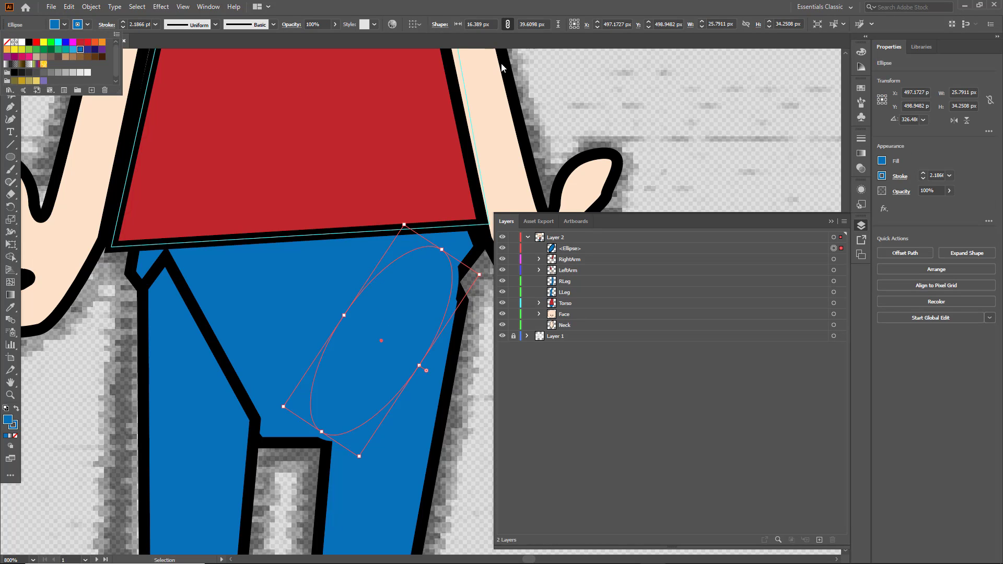
click(678, 173)
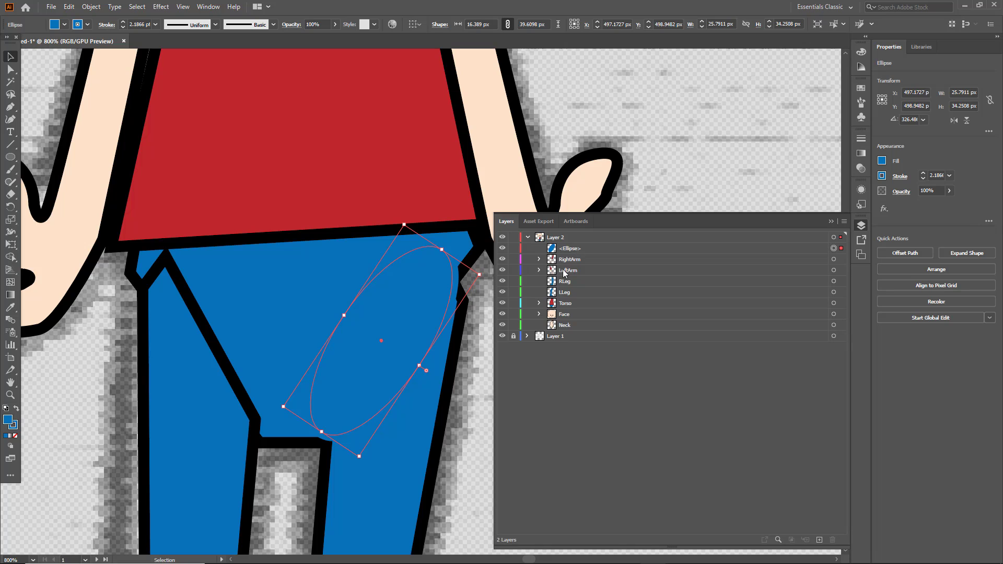
- Move the ellipse down the layer stack, placing it directly above the LLeg path and below RLeg
drag(581, 254, 567, 296)
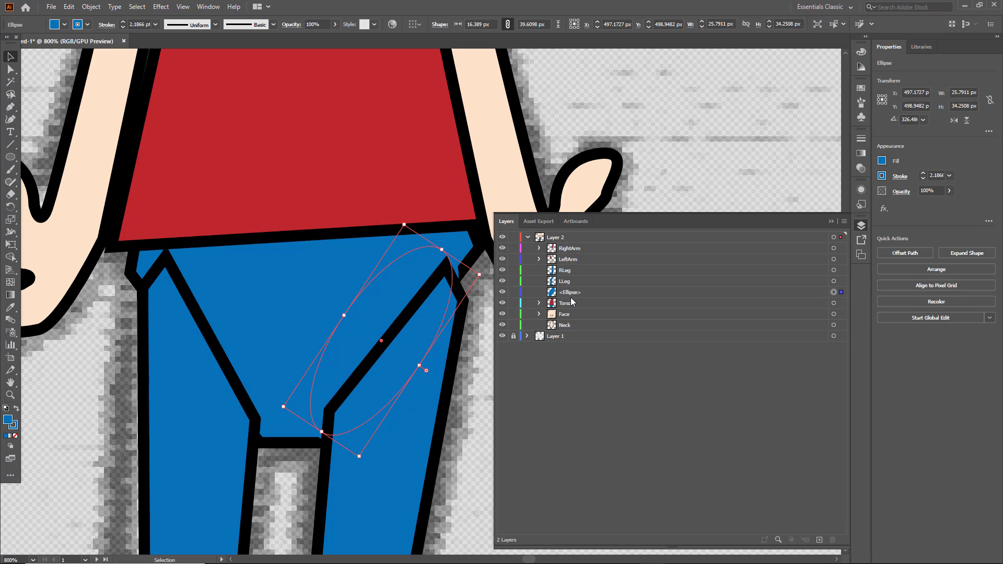
click(569, 293)
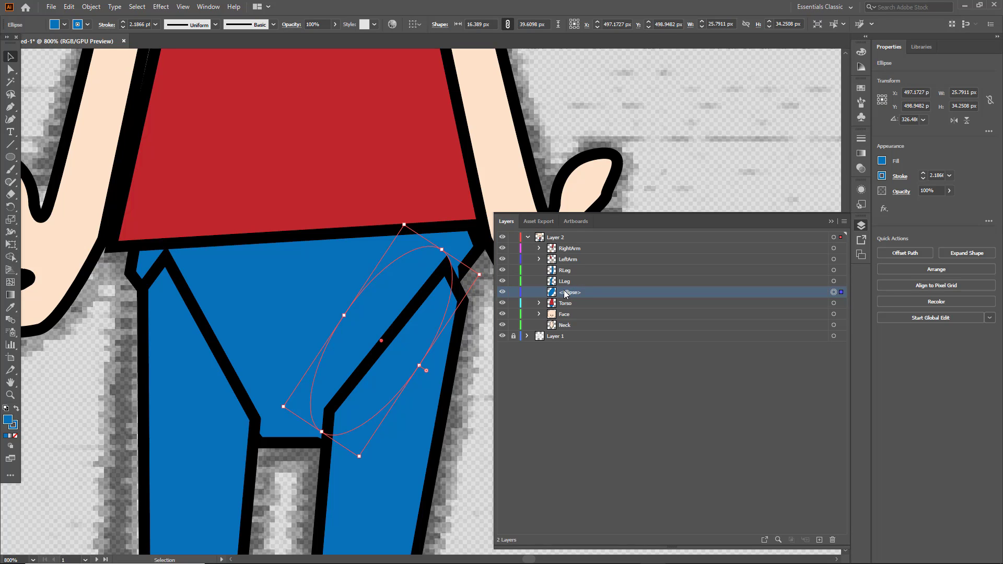
mouse_move(566, 294)
mouse_down()
mouse_move(566, 277)
mouse_move(567, 289)
mouse_up()
click(569, 296)
- Create a new layer named LLeg and nest it in Layer 2 between RLeg and the ellipse
click(820, 540)
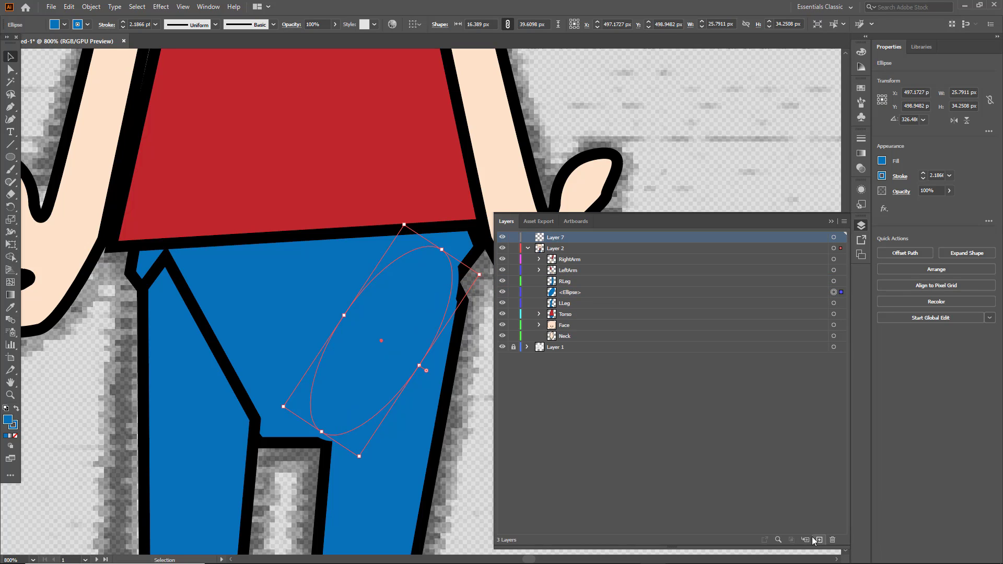
double_click(556, 238)
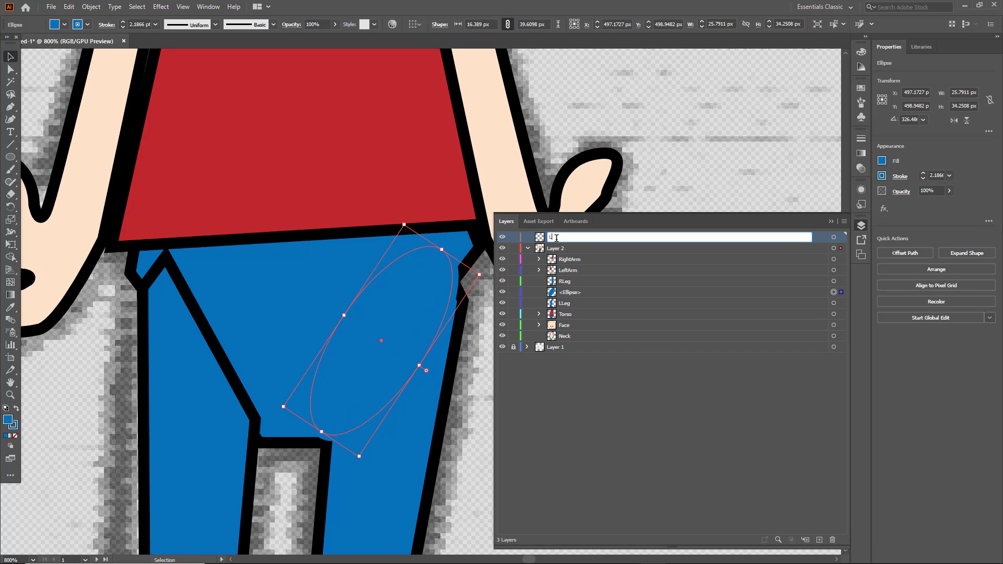
text(LLeg)
key(Return)
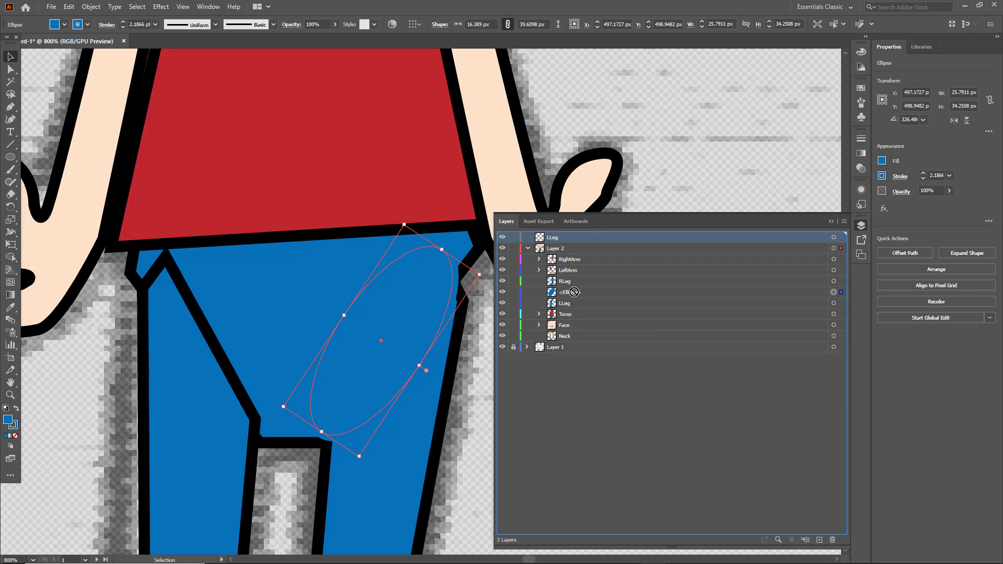
drag(575, 289, 571, 295)
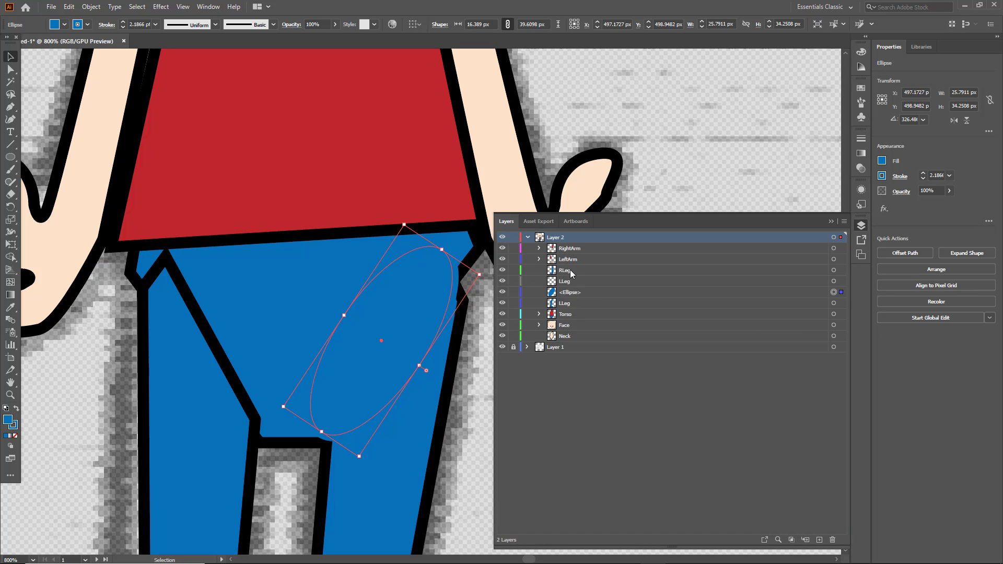
- Move the ellipse and the LLeg path together into the new LLeg sublayer
click(570, 284)
click(571, 294)
shift+click(571, 304)
drag(570, 295, 567, 283)
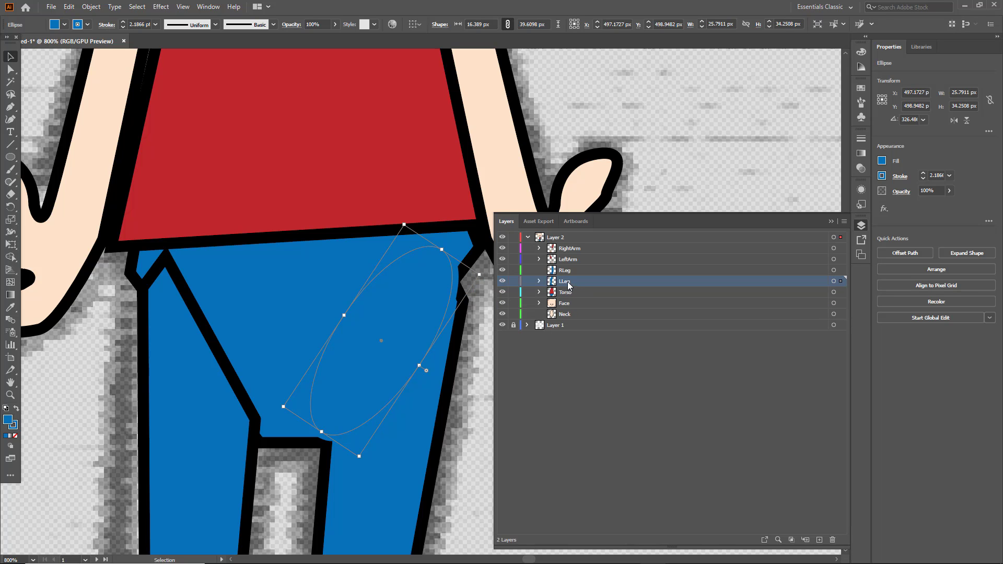
- Isolate the ellipse, shift it slightly up and inward over the hip, and lengthen it to about 40.6 px
double_click(425, 278)
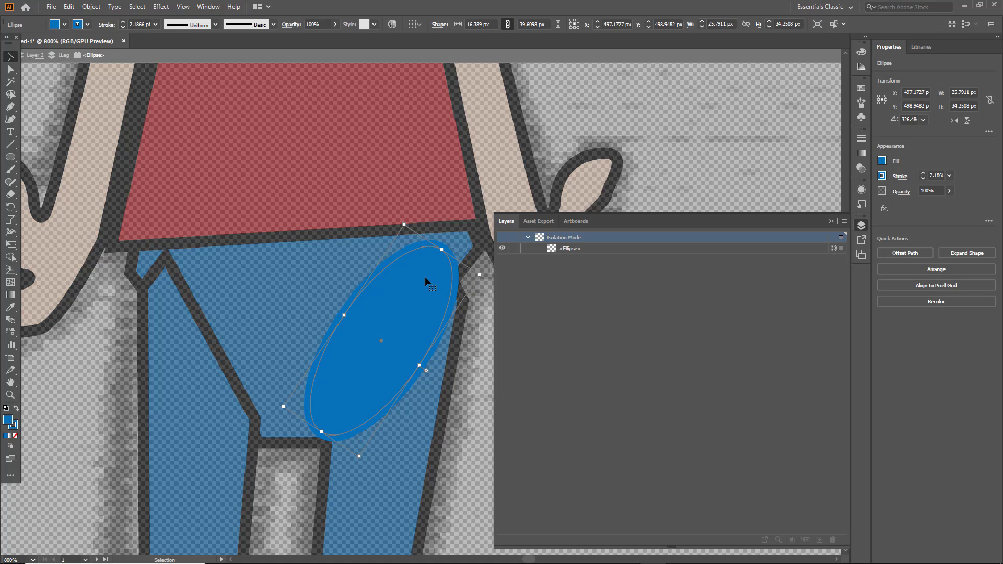
mouse_move(406, 303)
mouse_down()
mouse_move(394, 296)
mouse_move(404, 296)
mouse_up()
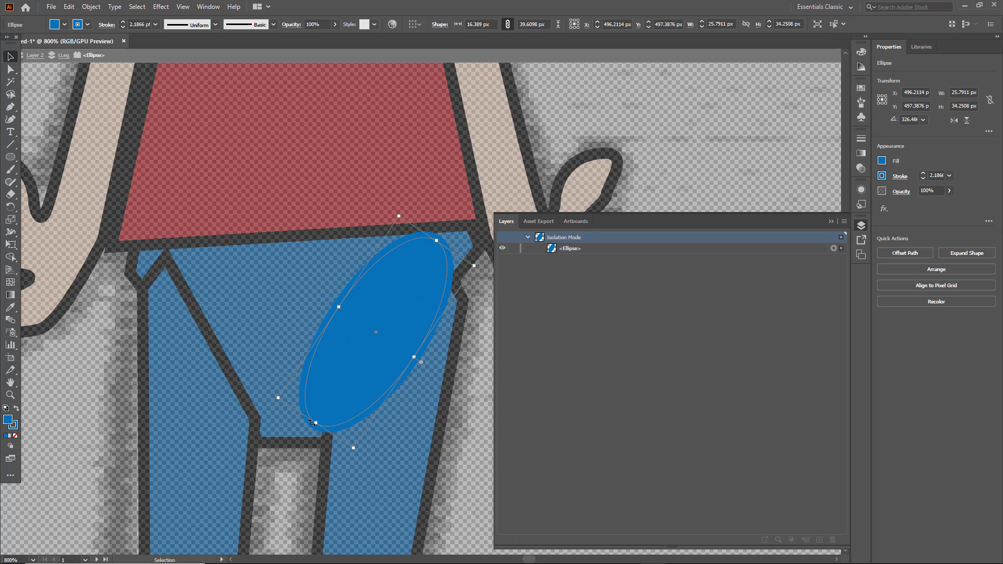
drag(315, 422, 313, 426)
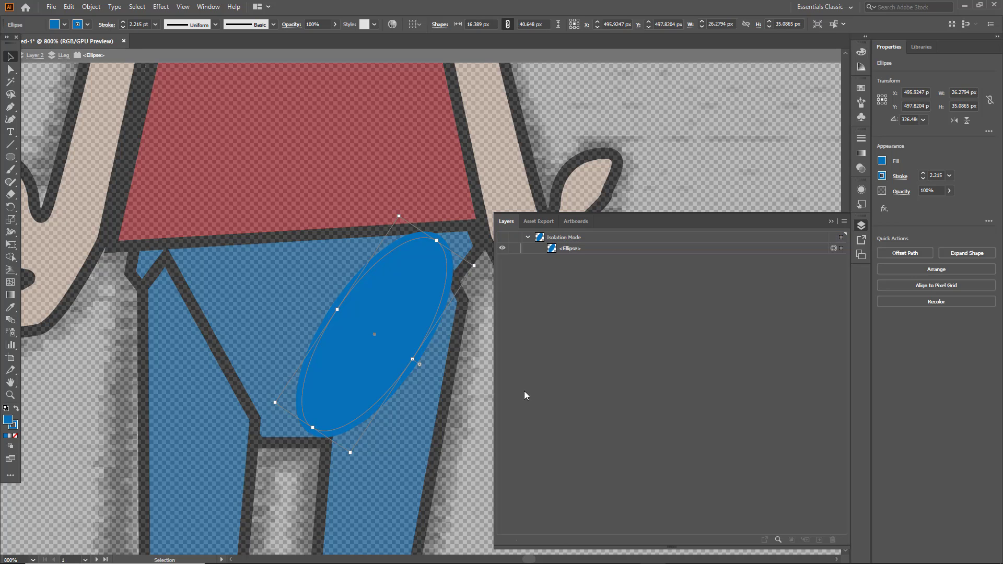
click(461, 401)
double_click(461, 403)
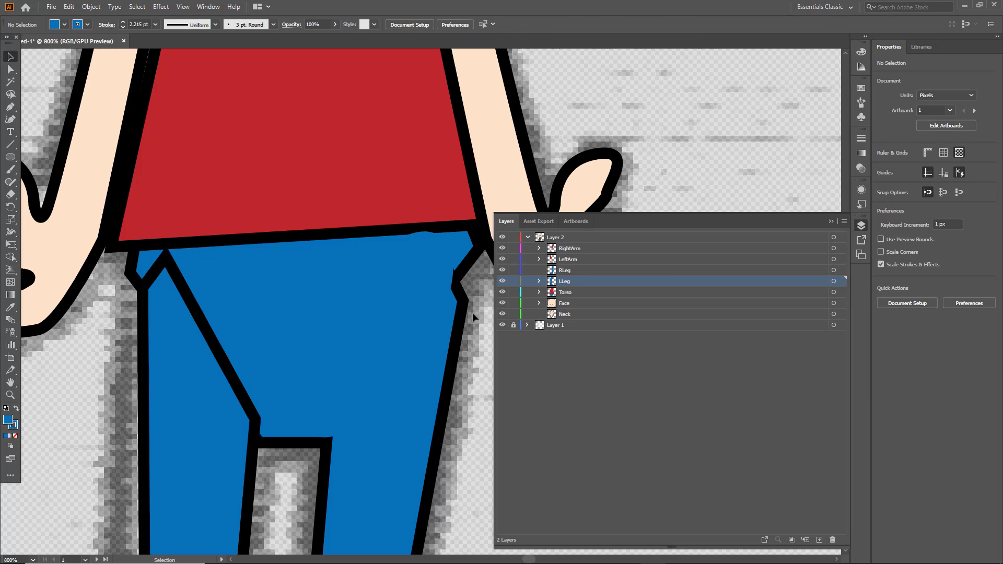
- Shrink the isolated ellipse to about 14.9 px wide and 40 px long so it clears the waistline, then exit isolation
double_click(427, 254)
drag(438, 239, 435, 244)
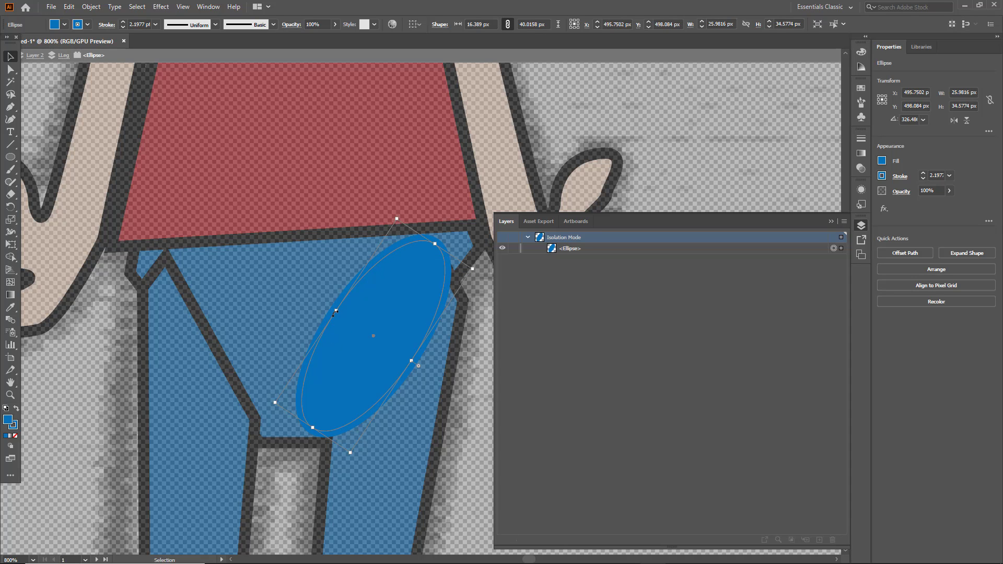
drag(335, 313, 344, 317)
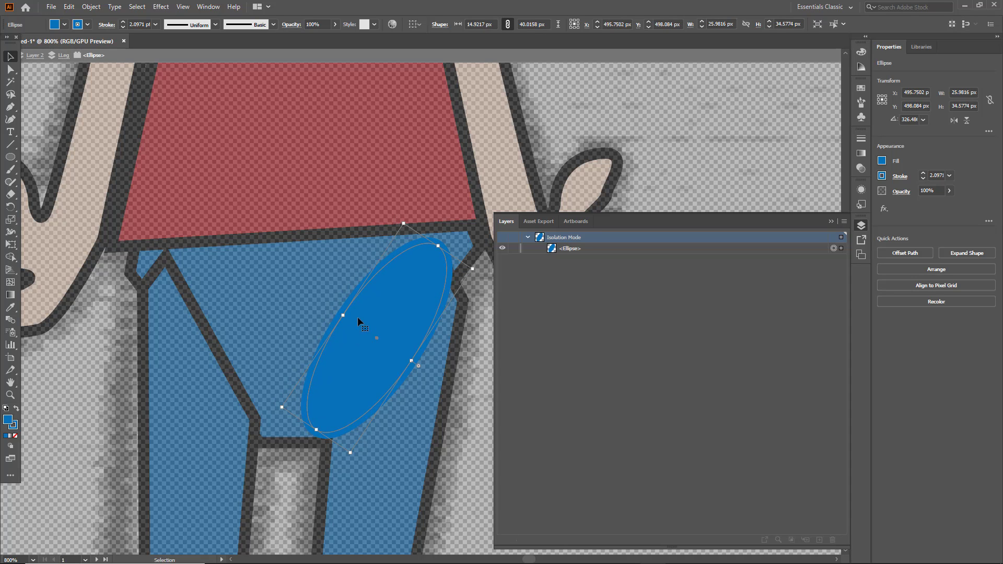
double_click(472, 346)
click(503, 158)
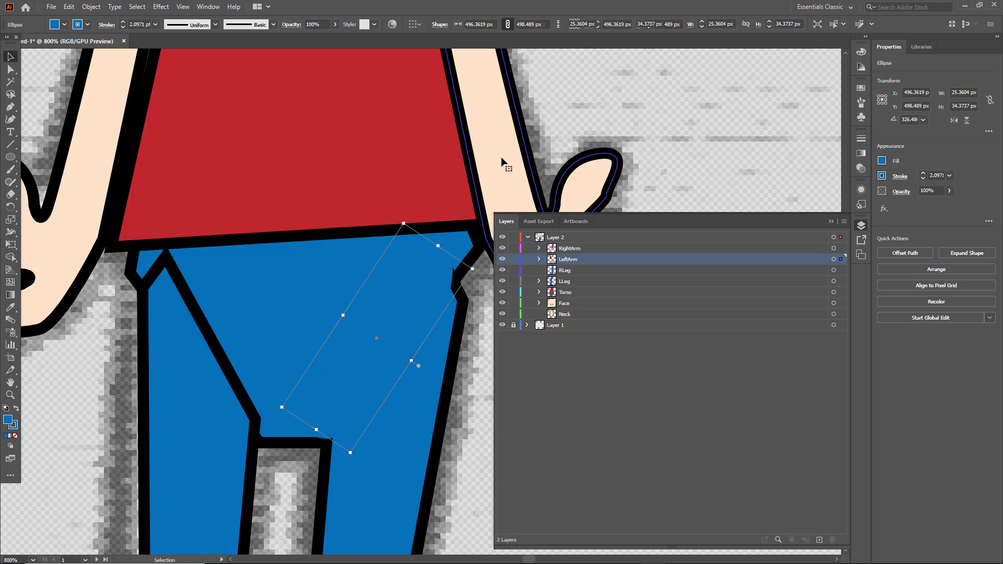
- Copy the blue ellipse from the LLeg layer and paste a duplicate beside it, toward the character's other leg
scroll(413, 249, down, 2)
scroll(414, 250, up, 1)
click(560, 283)
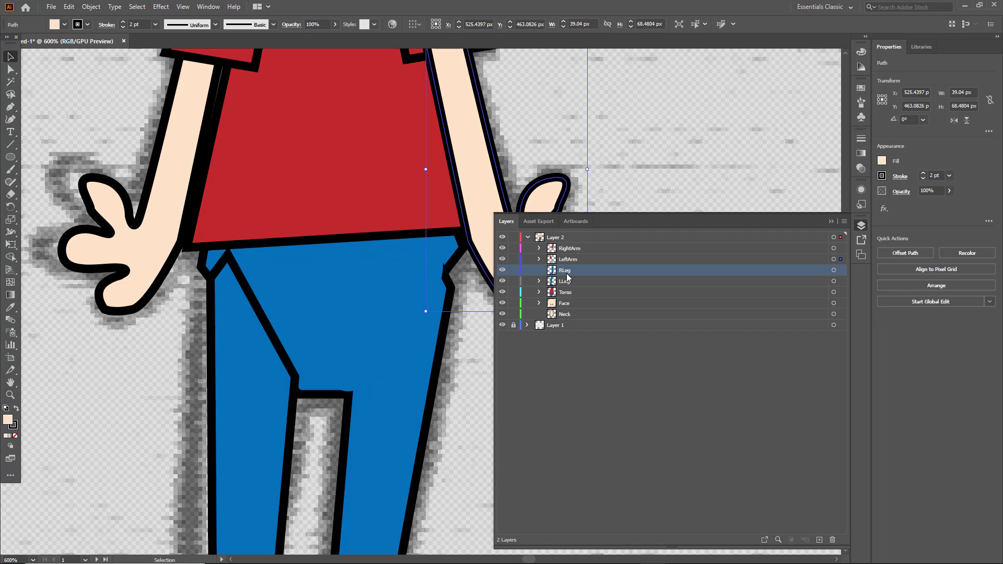
double_click(374, 318)
key(ctrl+c)
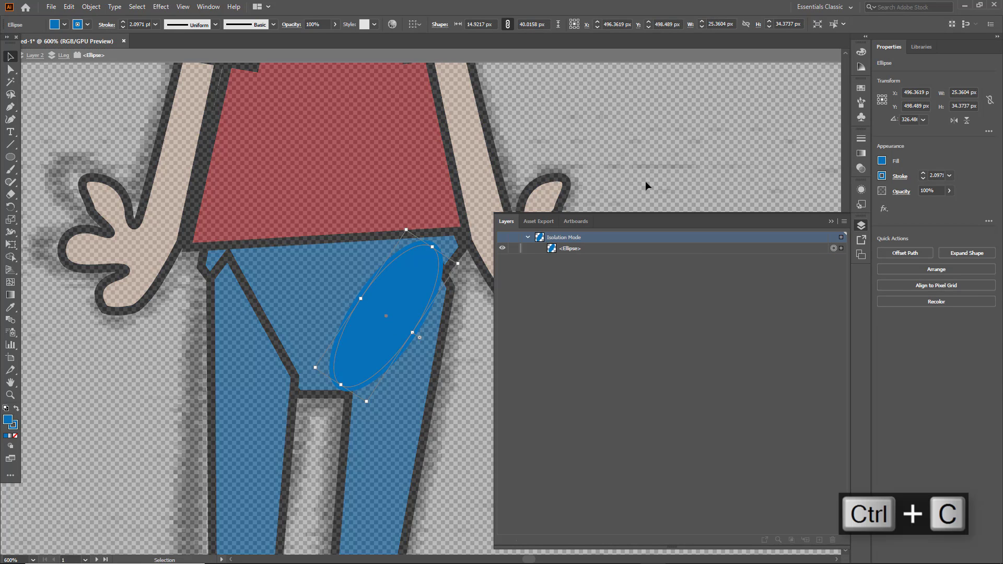
double_click(645, 182)
click(565, 270)
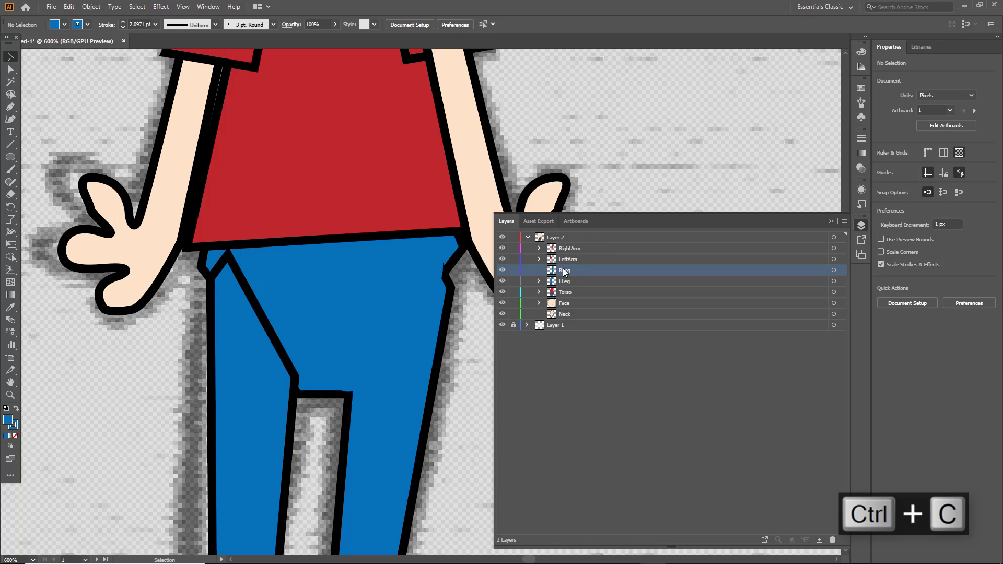
key(ctrl+v)
drag(413, 296, 331, 323)
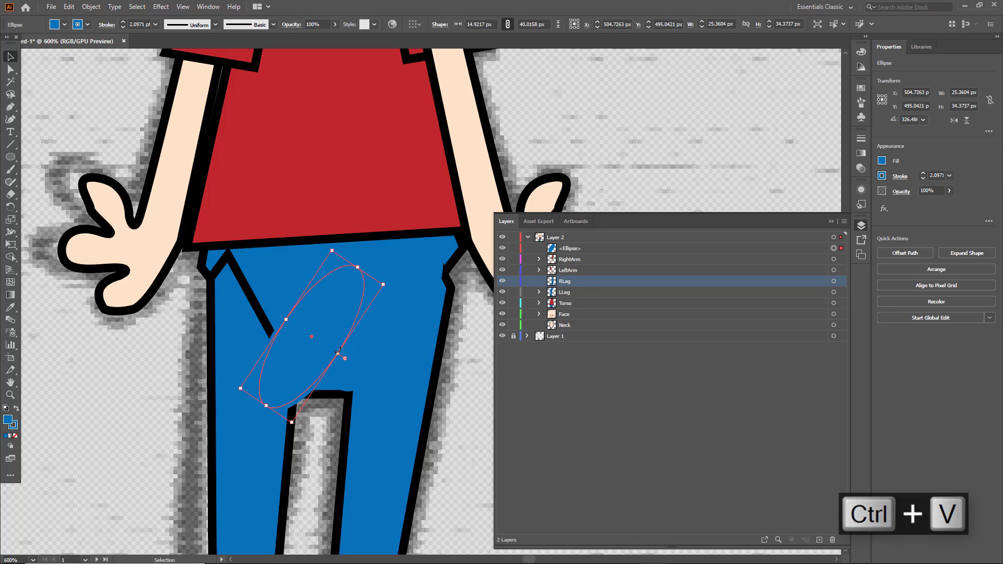
- Rotate the pasted ellipse with Free Transform to lean the opposite way at about 26° and shift it slightly toward the hips' centre
key(e)
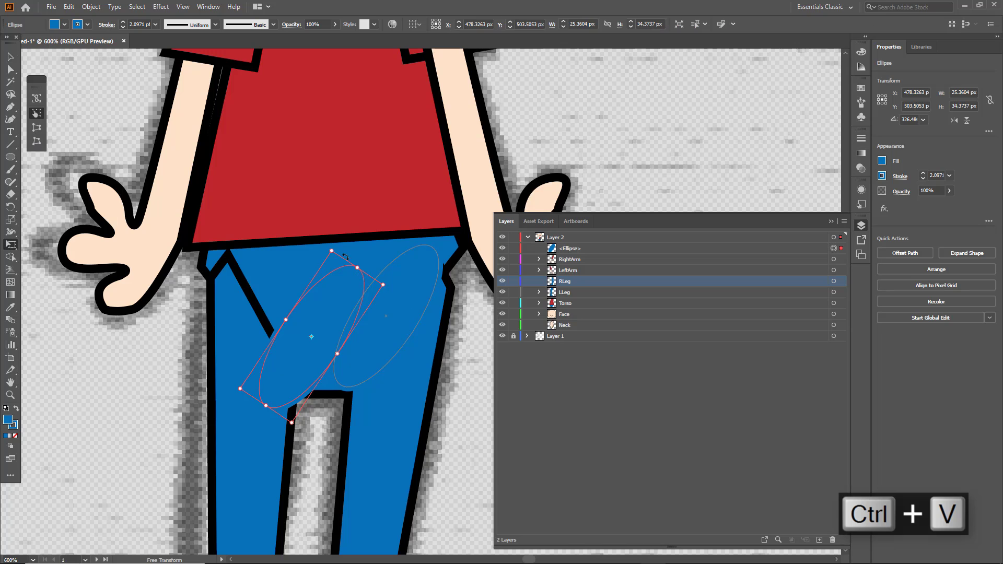
drag(326, 239, 233, 272)
drag(303, 309, 324, 296)
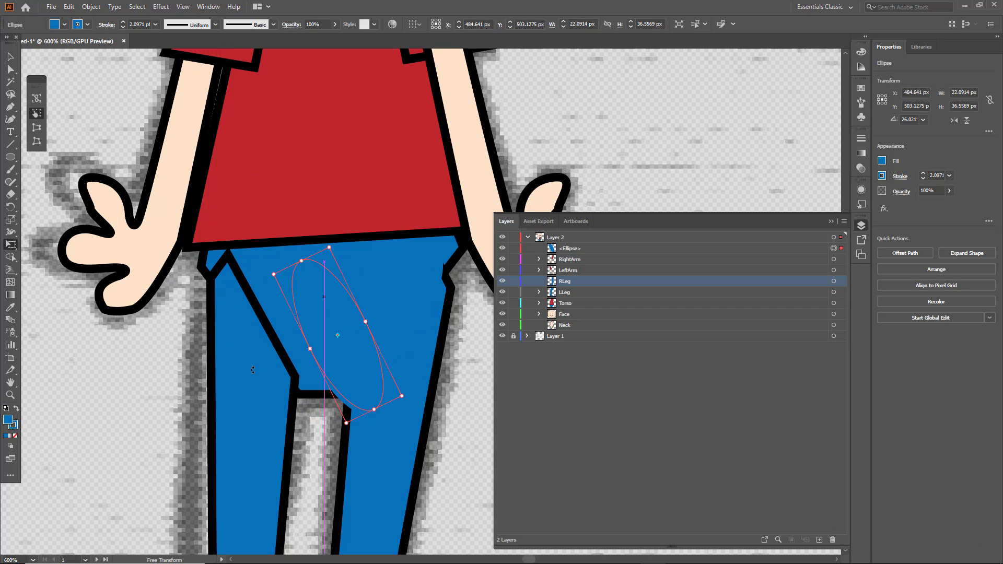
key(v)
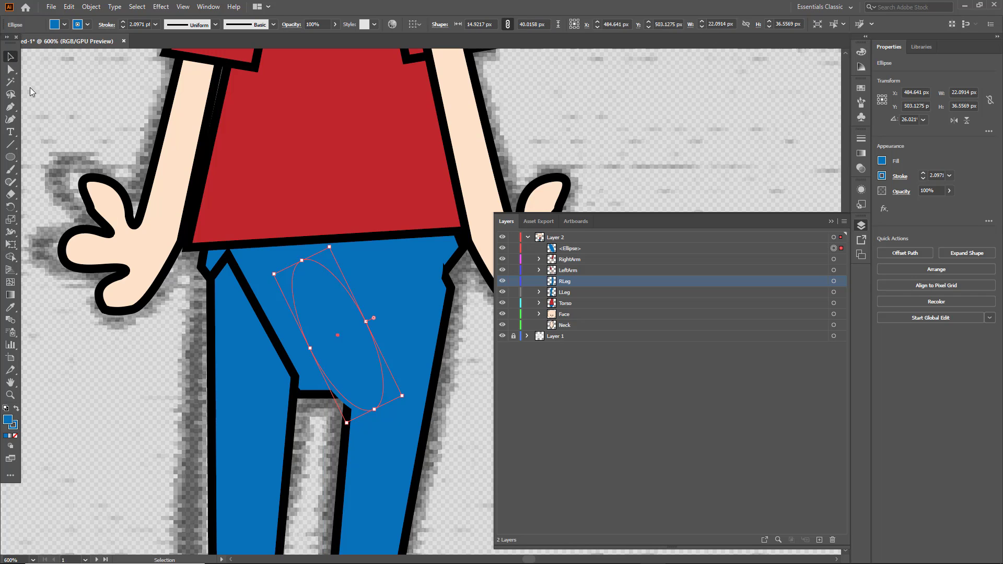
- Nudge the RLeg shape slightly, then move and scale the ellipse over its diagonal upper outline and rotate it to 30°
click(250, 340)
drag(241, 291, 242, 296)
click(355, 401)
drag(347, 415, 227, 277)
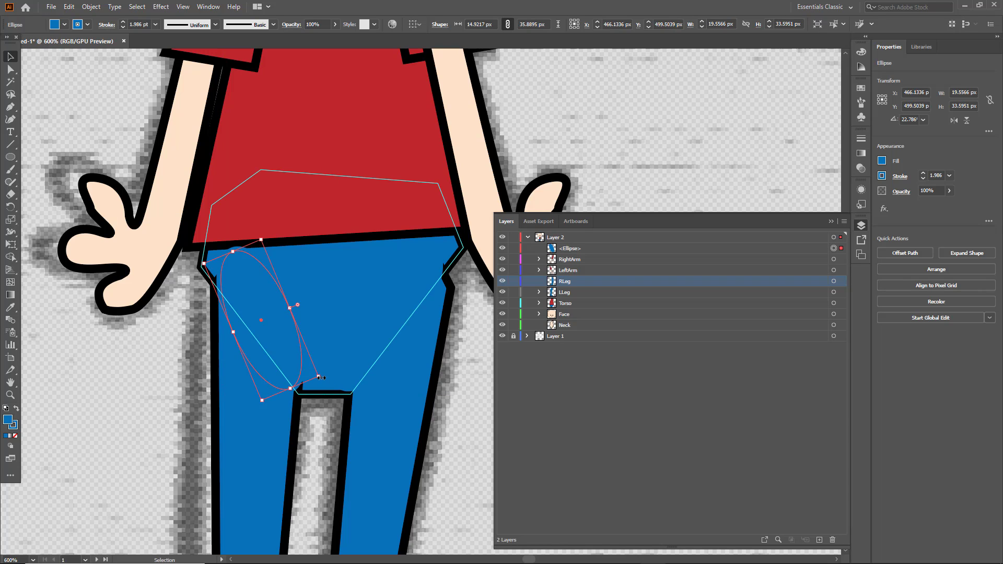
drag(323, 377, 336, 365)
drag(286, 342, 291, 340)
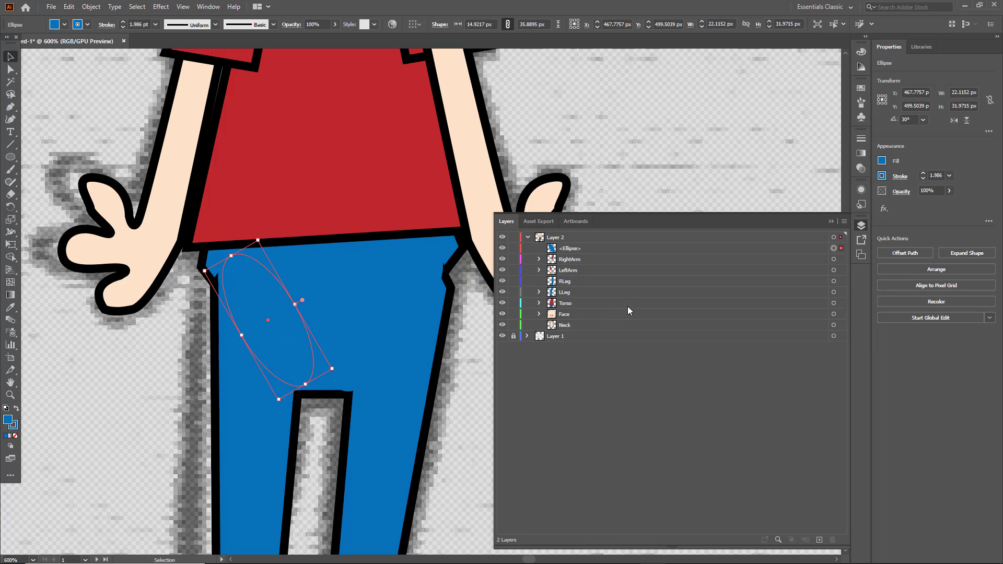
- Move the ellipse directly above the RLeg path in the stacking order and add a sublayer named RLeg above both
drag(574, 252, 567, 285)
drag(566, 247, 569, 280)
click(818, 541)
drag(559, 242, 565, 276)
double_click(566, 269)
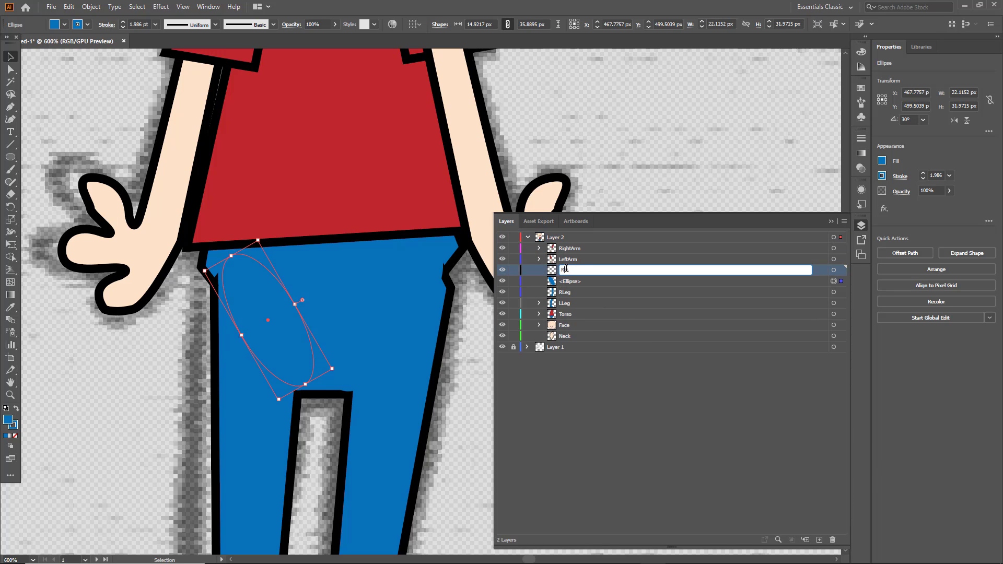
key(Return)
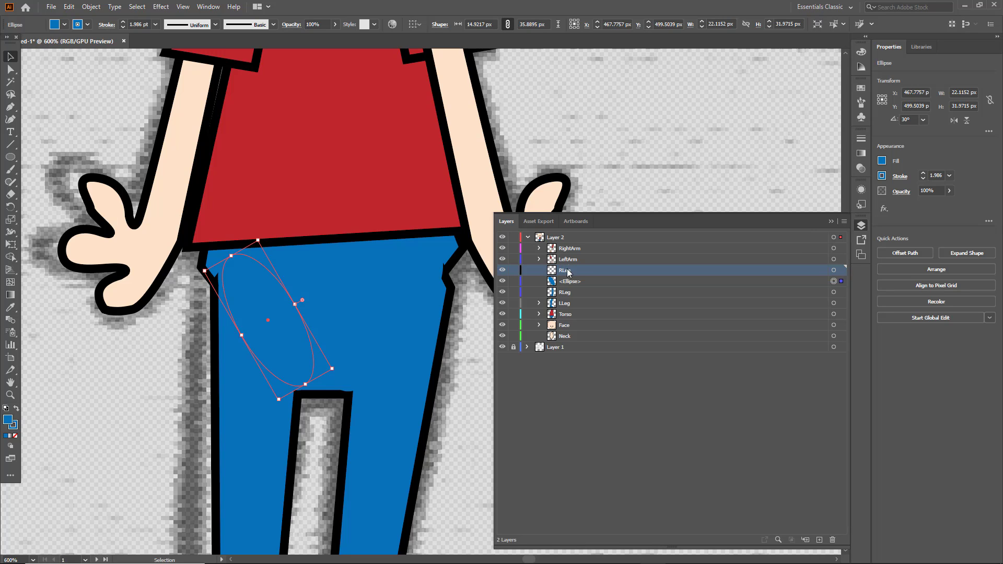
- Place the ellipse and the RLeg path inside the new RLeg sublayer, with the ellipse on top, and deselect the artwork
click(571, 285)
shift+click(572, 296)
drag(573, 295, 568, 272)
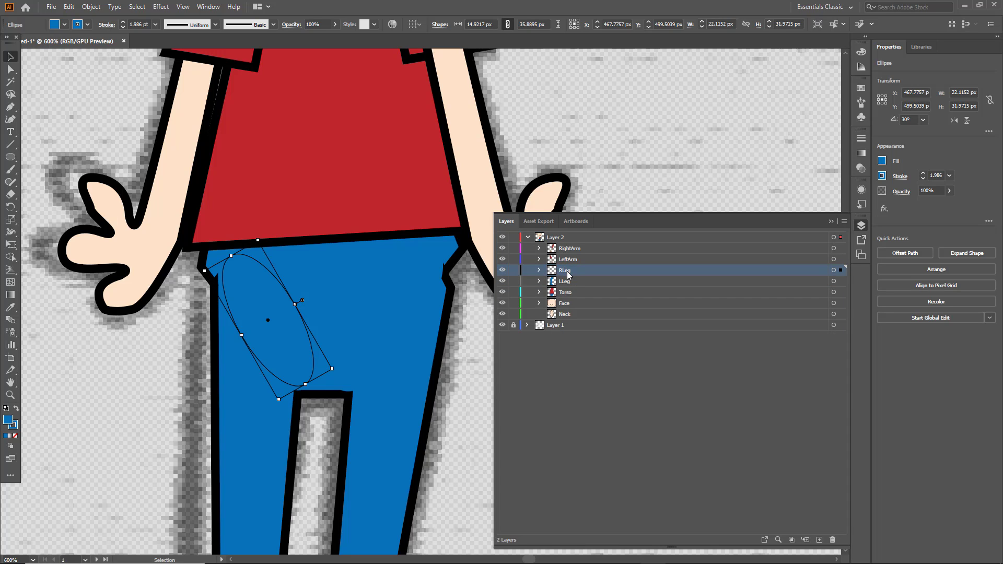
click(540, 270)
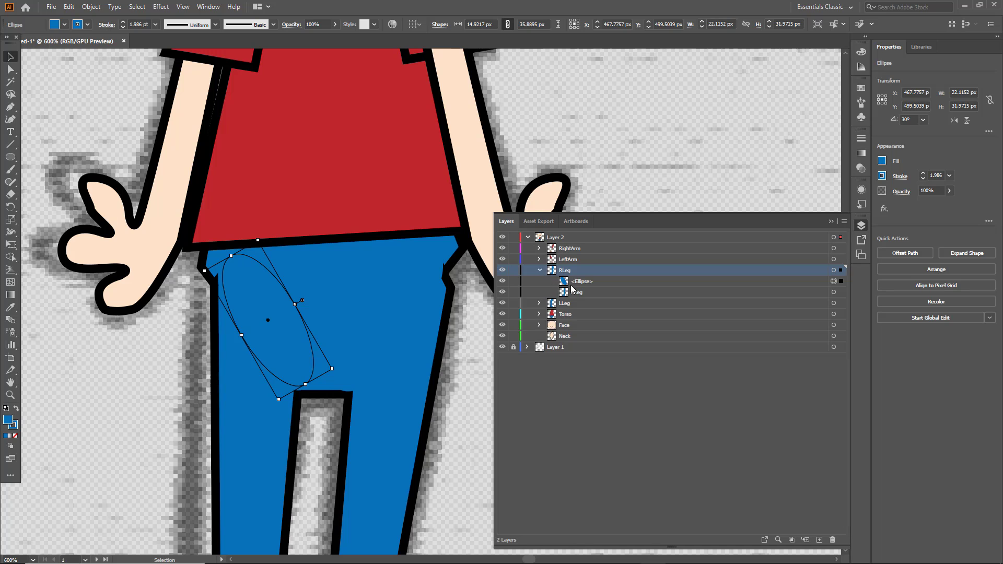
click(581, 285)
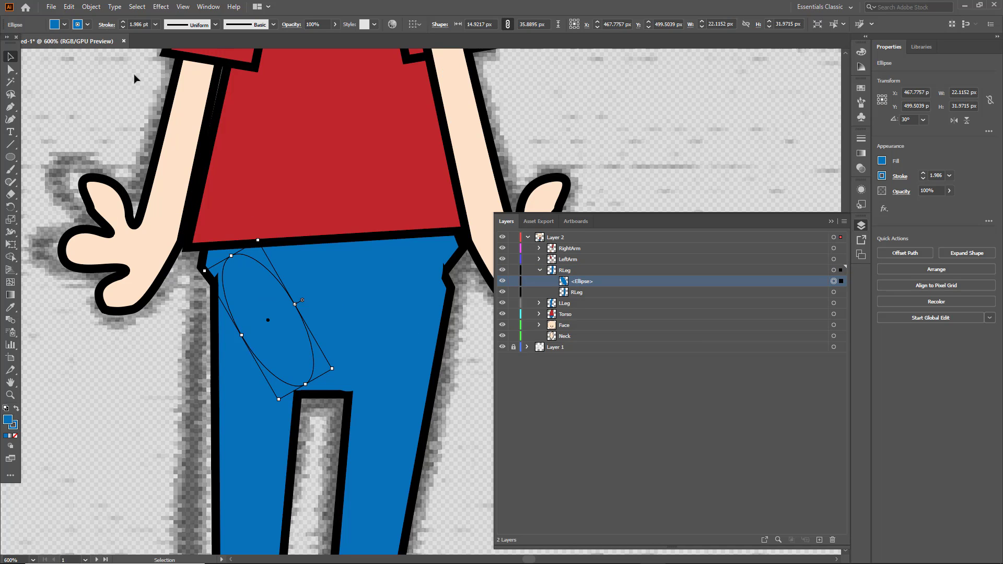
click(573, 314)
click(621, 74)
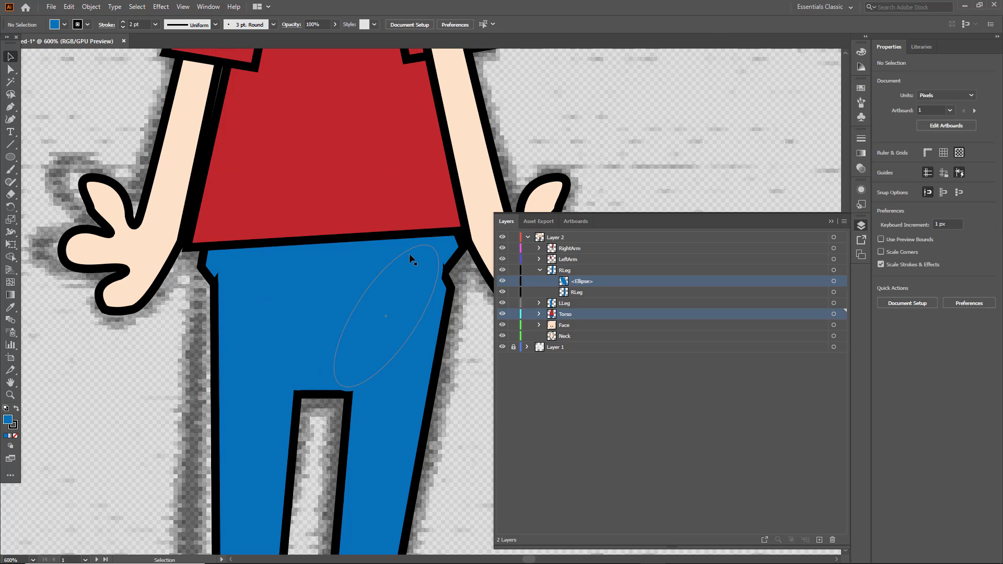
- Collapse the RLeg sublayer and toggle the visibility of RLeg and LLeg to inspect each leg separately
scroll(413, 257, down, 5)
scroll(413, 257, up, 2)
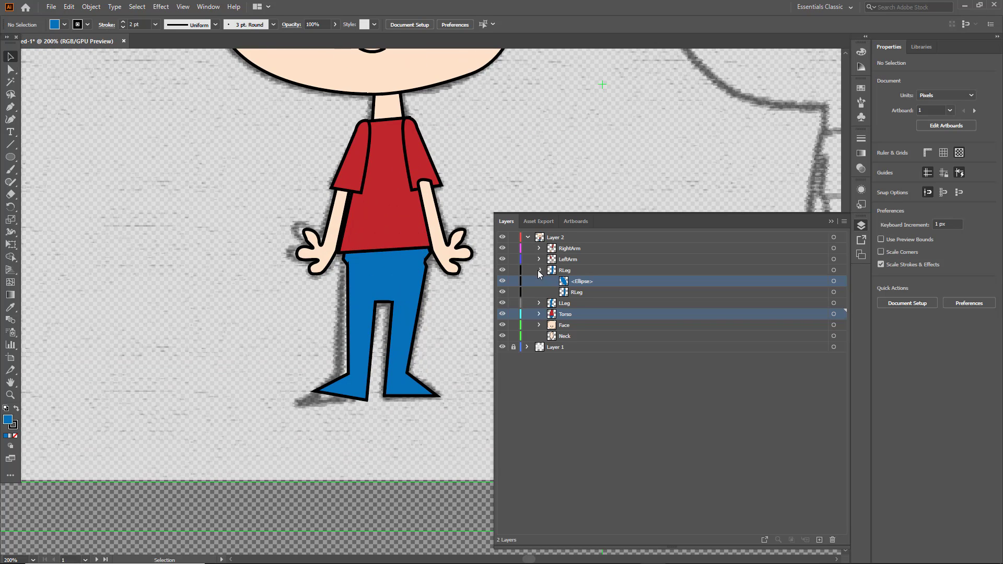
click(538, 270)
click(499, 270)
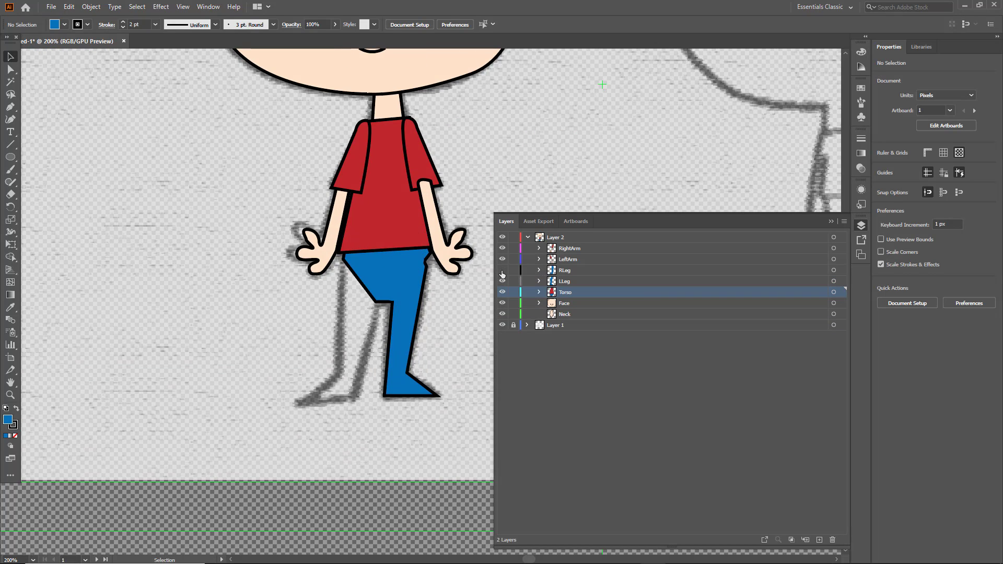
click(501, 270)
click(503, 282)
click(503, 281)
scroll(394, 145, up, 1)
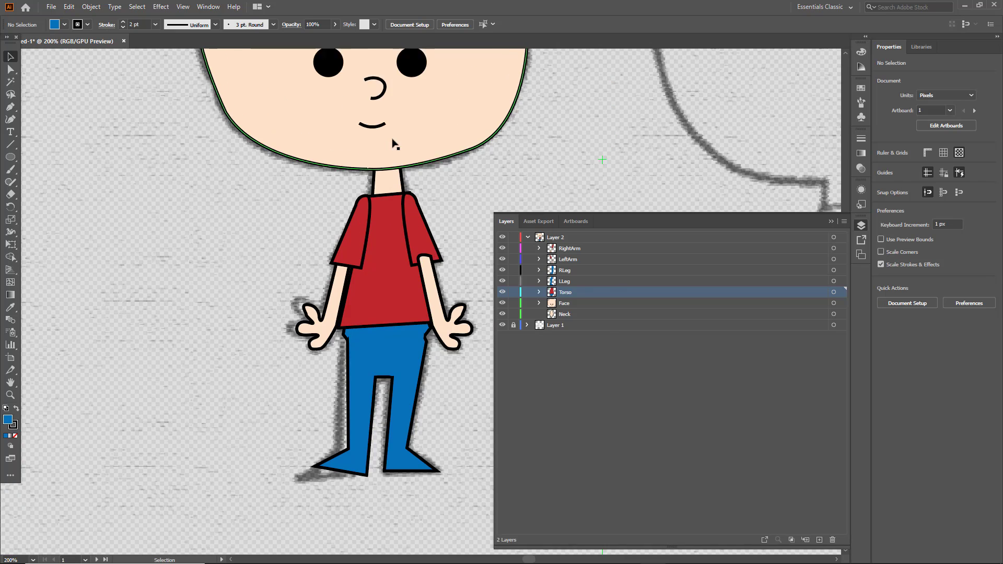
- Try shifting the two red sleeves at the shoulders and undo the changes
scroll(418, 232, up, 3)
scroll(418, 233, down, 1)
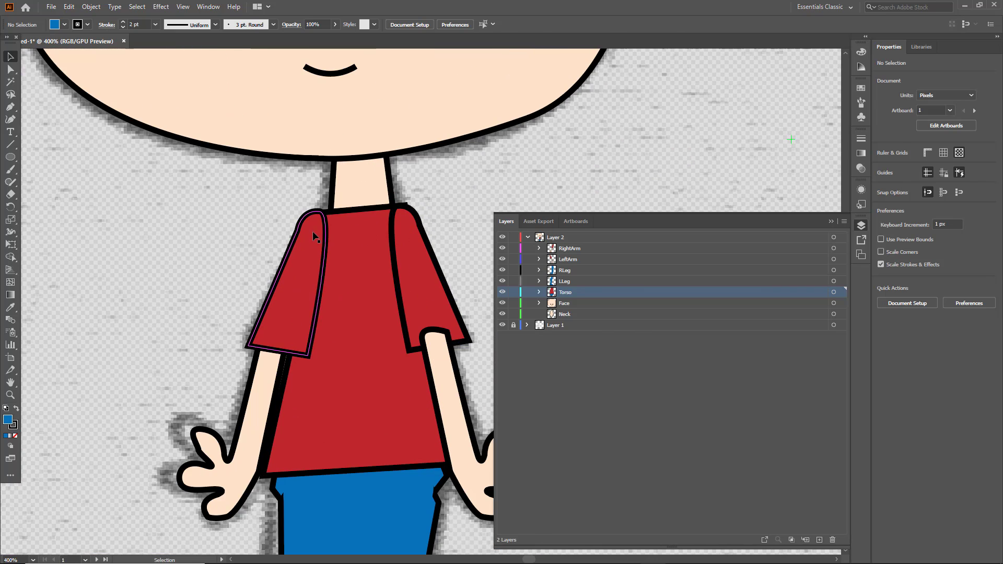
click(297, 275)
key(ctrl+z)
click(606, 259)
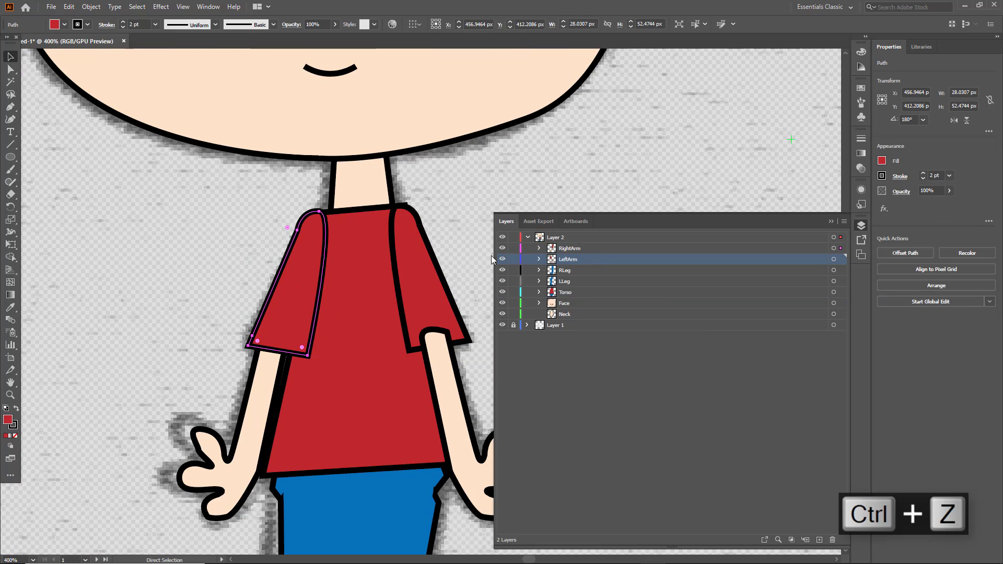
drag(424, 254, 424, 261)
key(ctrl+z)
click(572, 249)
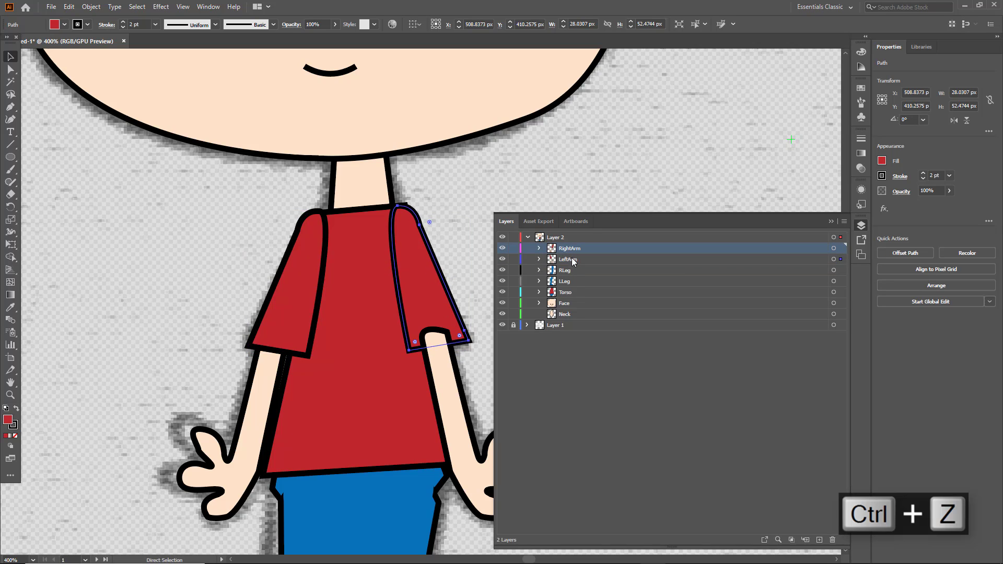
- Hide and show the RightArm sublayer to check which parts belong to it
click(502, 248)
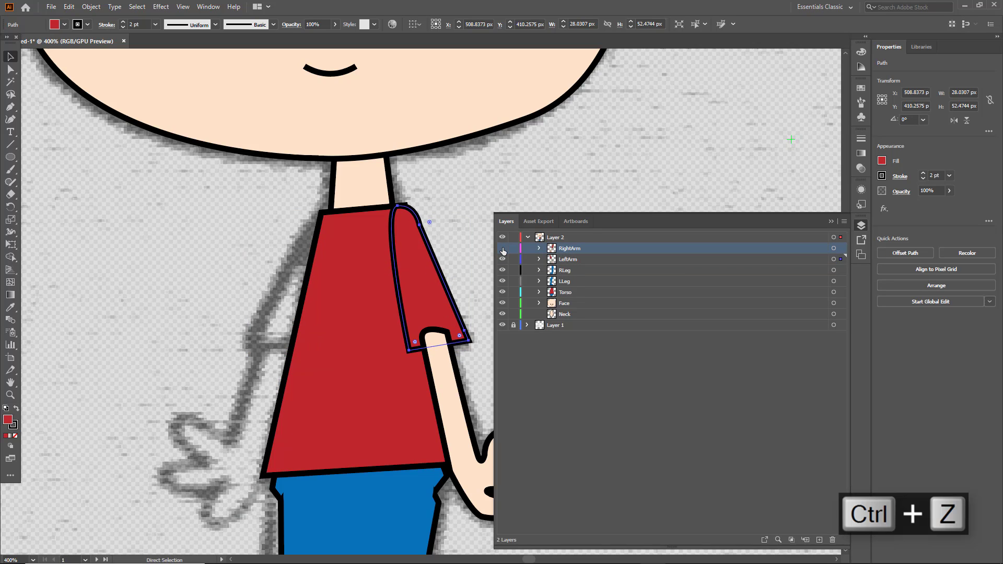
click(502, 249)
shift+click(529, 260)
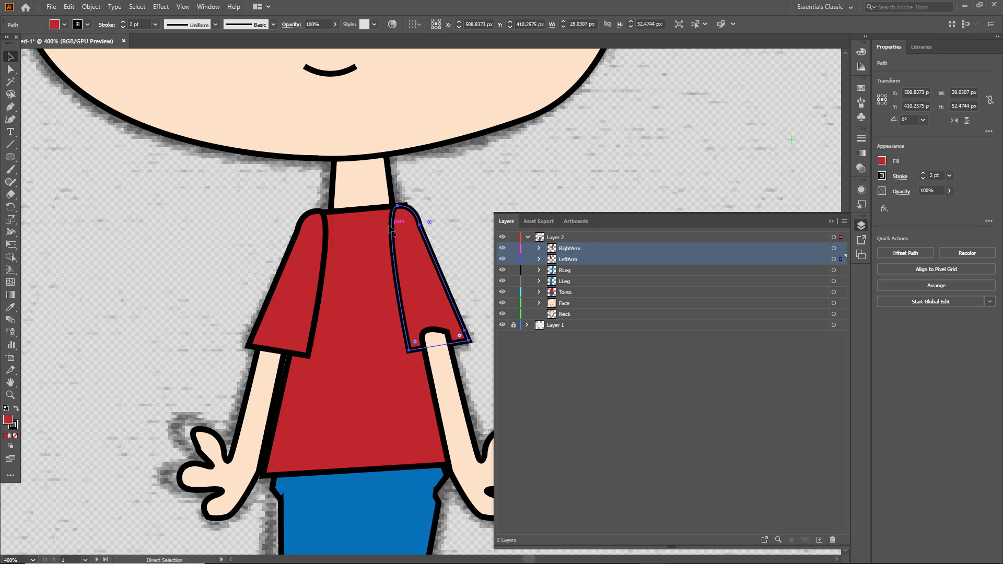
- Try moving the LeftArm sleeve slightly downward, undo the move and return to the Selection tool
key(v)
key(e)
drag(440, 259, 440, 265)
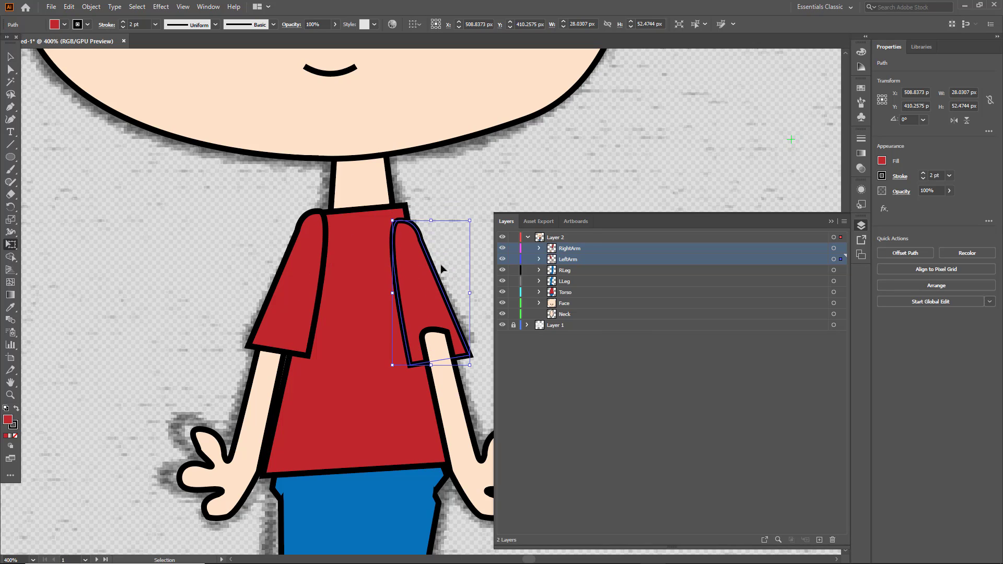
key(ctrl+z)
click(570, 331)
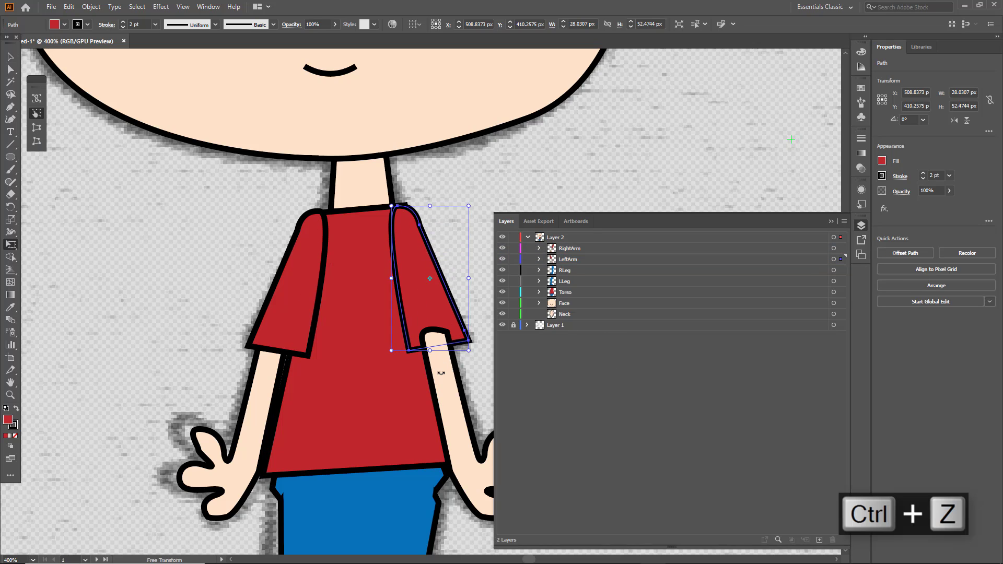
click(10, 56)
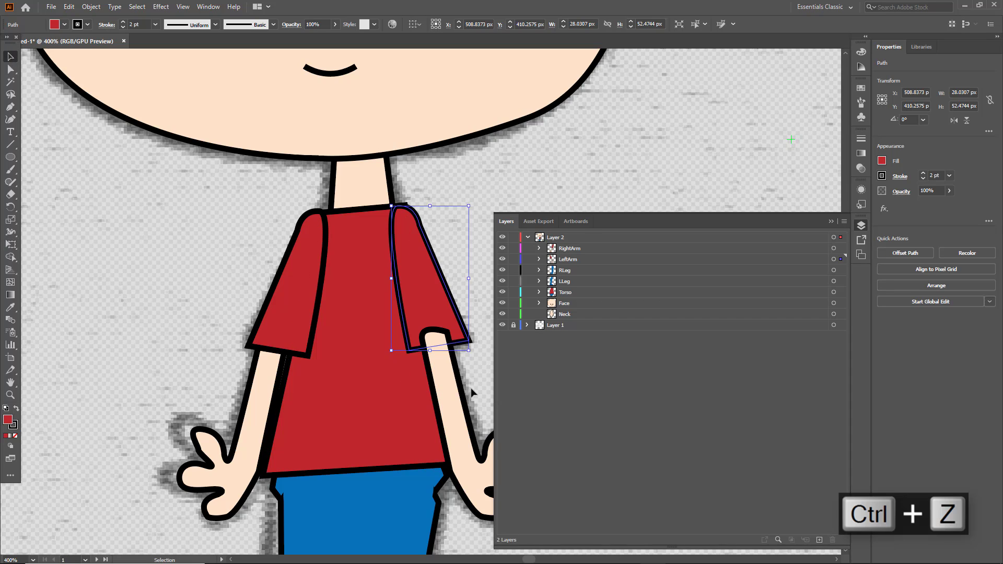
- Reorder the paths inside the LeftArm sublayer so the red sleeve sits in front of the skin-coloured arm
click(451, 396)
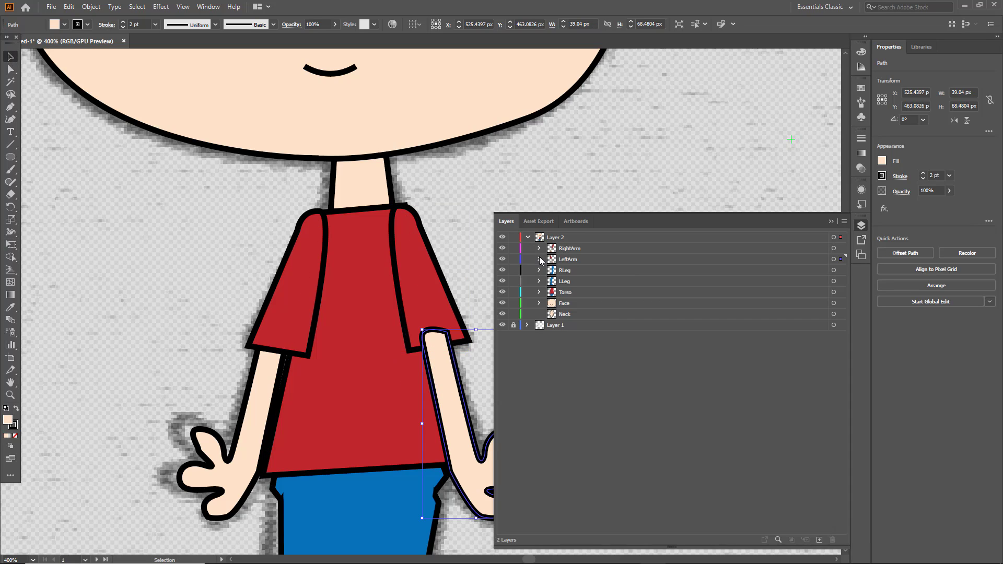
click(539, 260)
drag(580, 282, 585, 264)
click(426, 278)
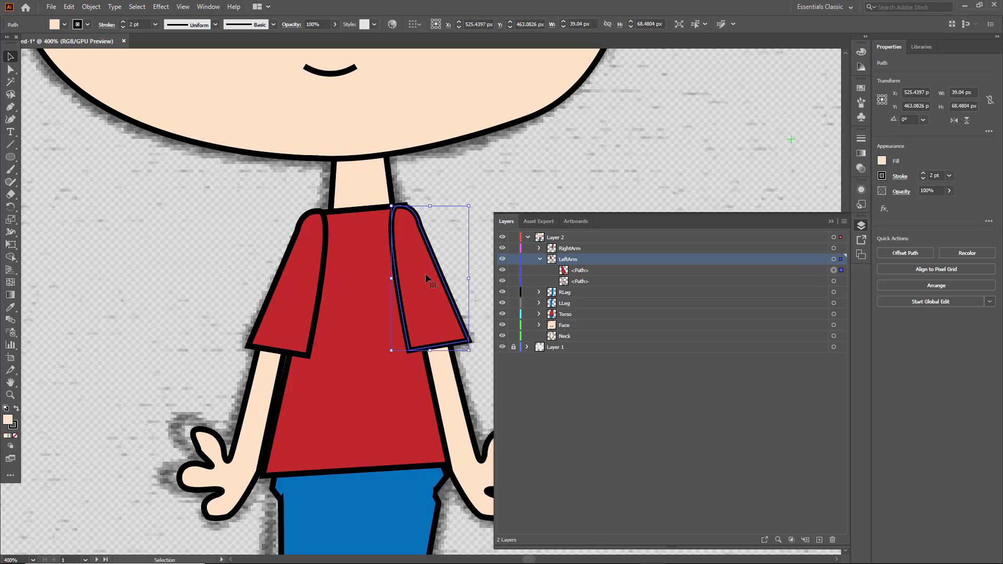
click(545, 158)
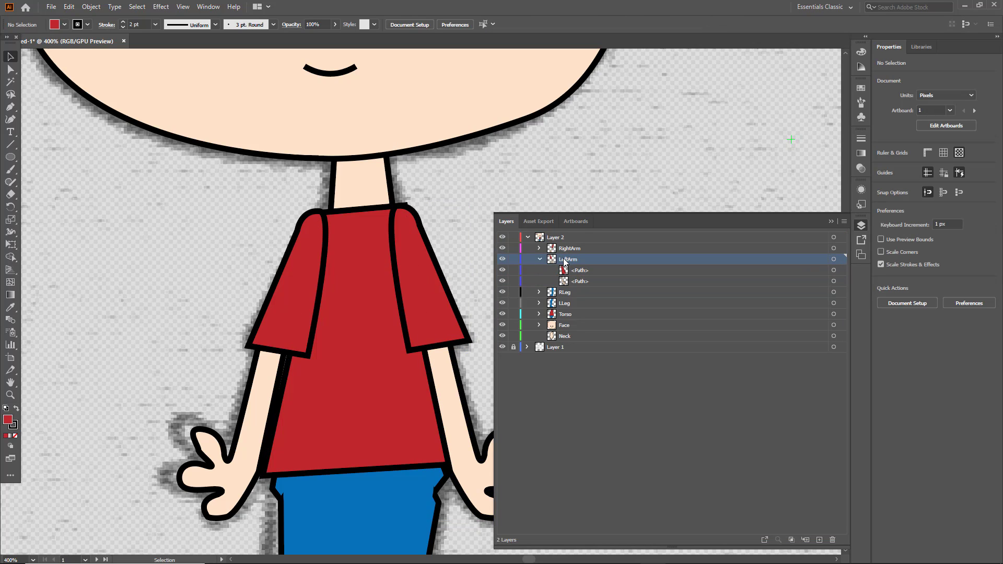
- Move the Neck layer above the Face layer in the stacking order
scroll(486, 149, down, 2)
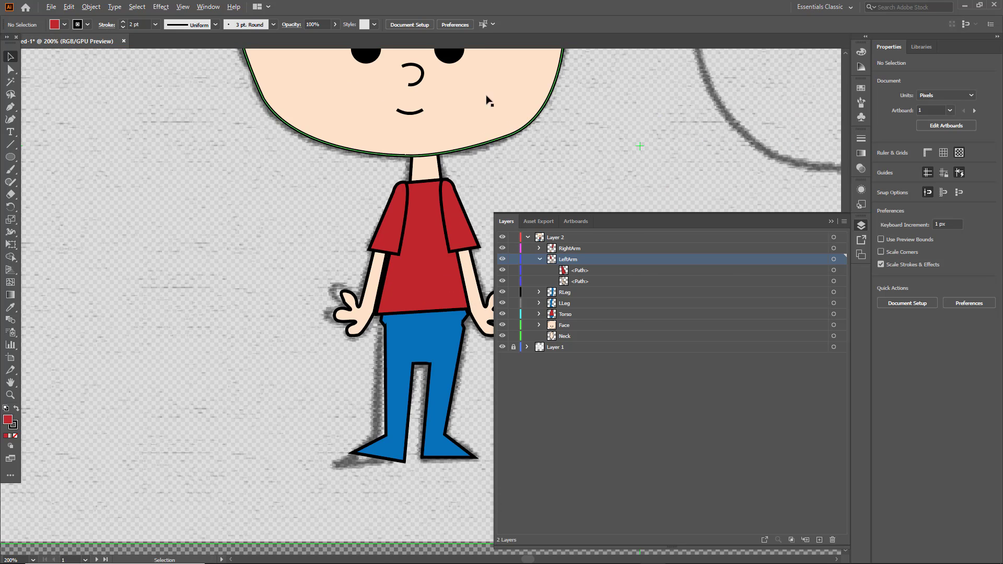
scroll(476, 100, up, 5)
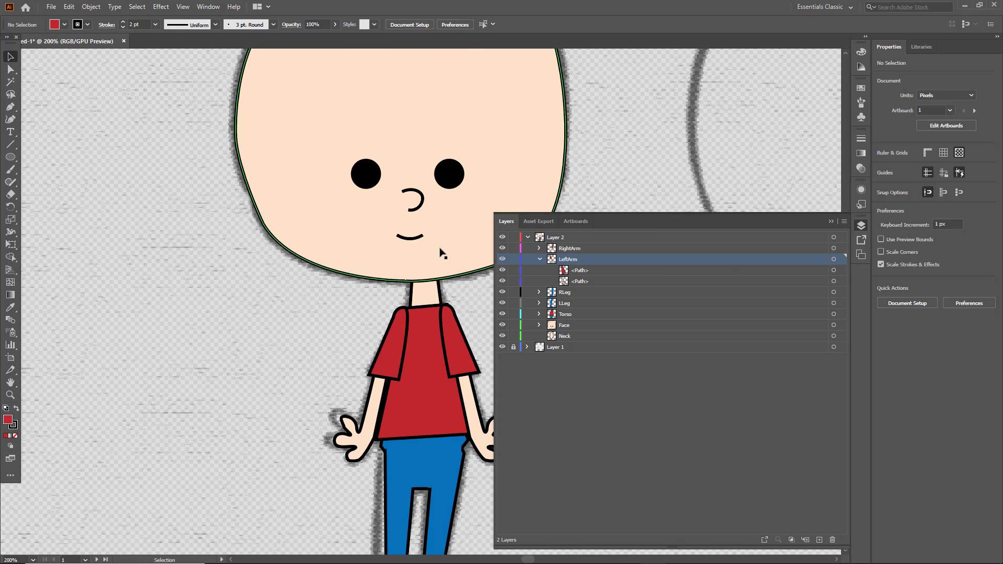
click(440, 270)
scroll(441, 268, up, 3)
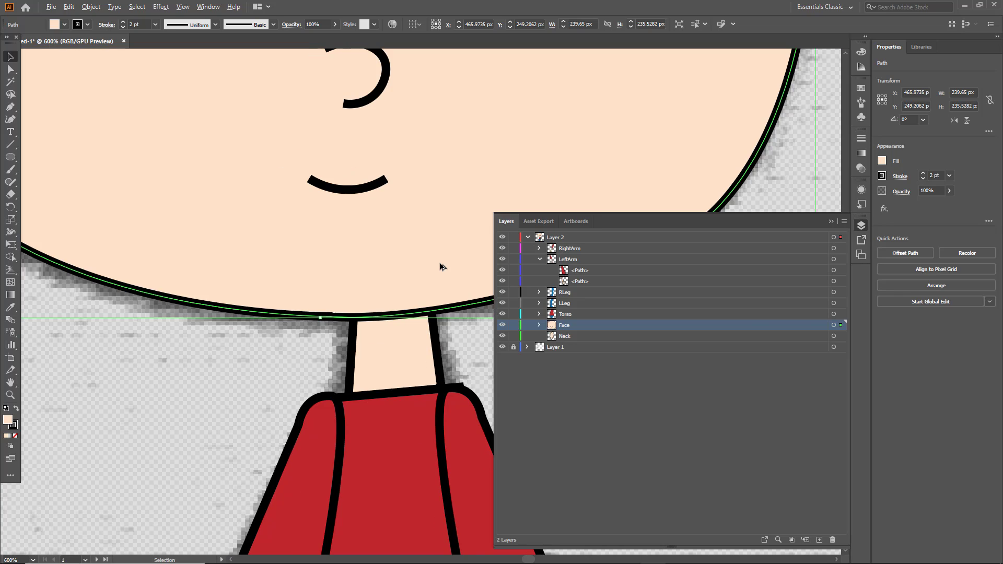
drag(569, 335, 569, 323)
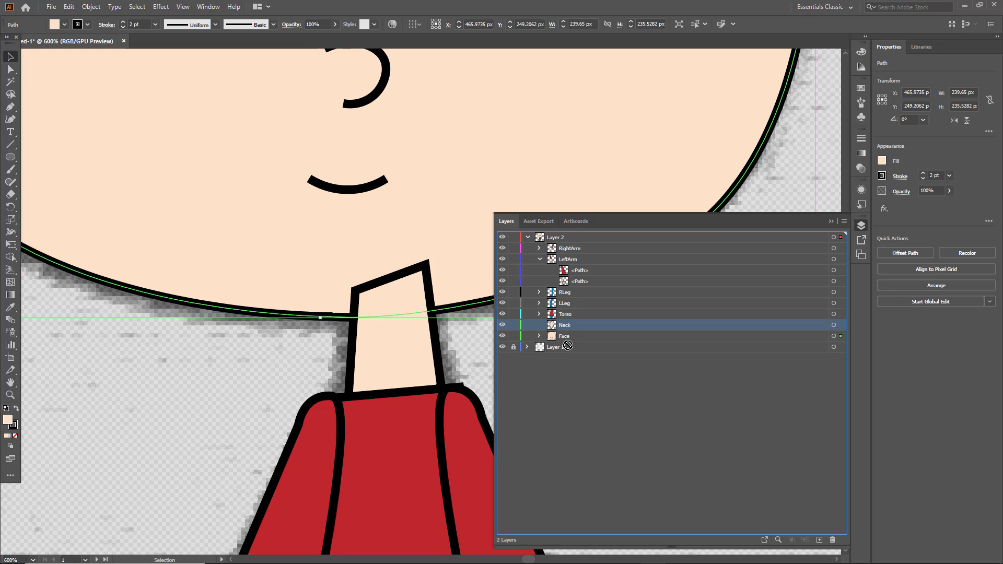
- Draw a skin-coloured circle with a 2 pt black stroke over the top end of the neck, below the mouth
click(569, 326)
key(l)
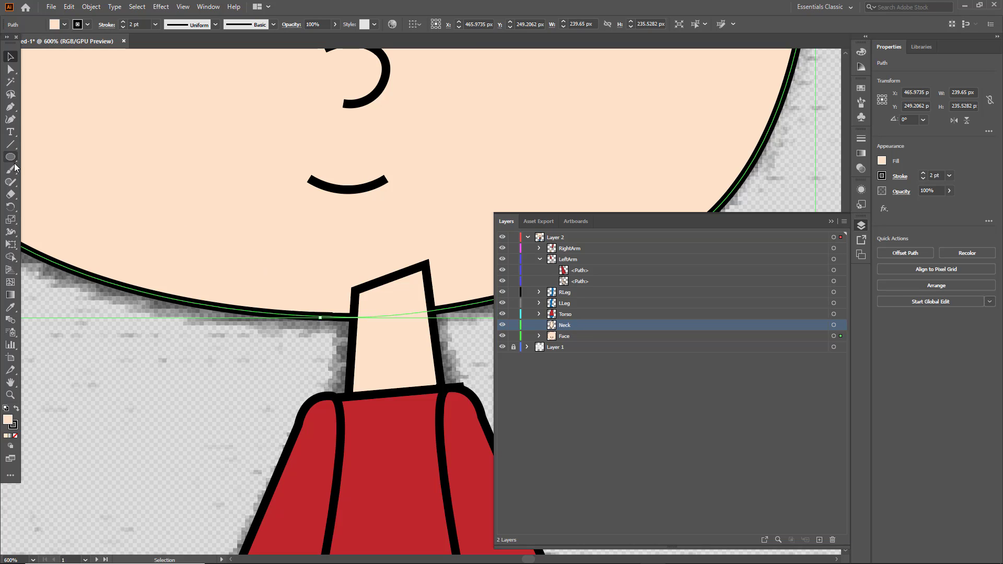
drag(329, 212, 445, 323)
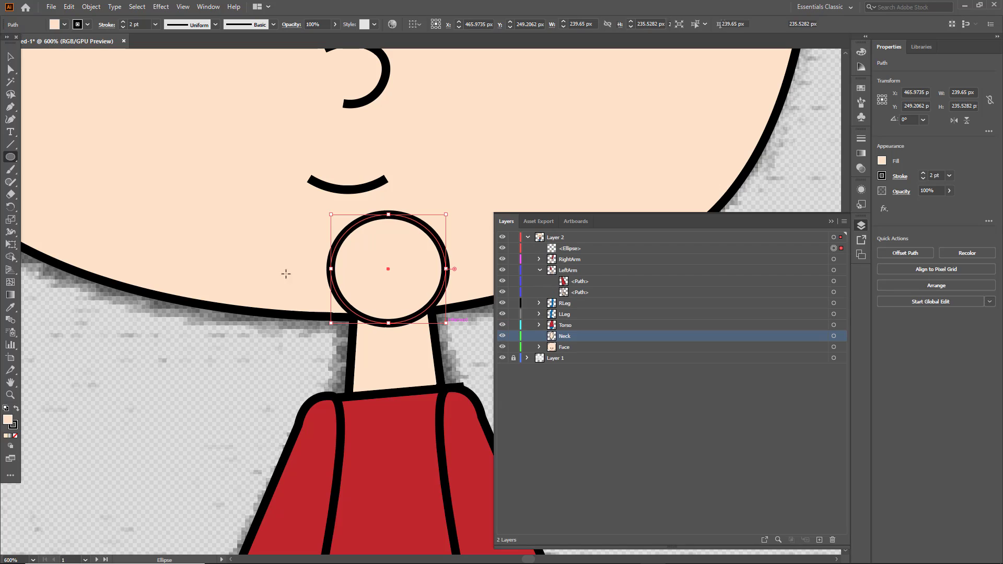
- Gather the neck path and its circle into a new layer placed between the Torso and Face layers
click(10, 56)
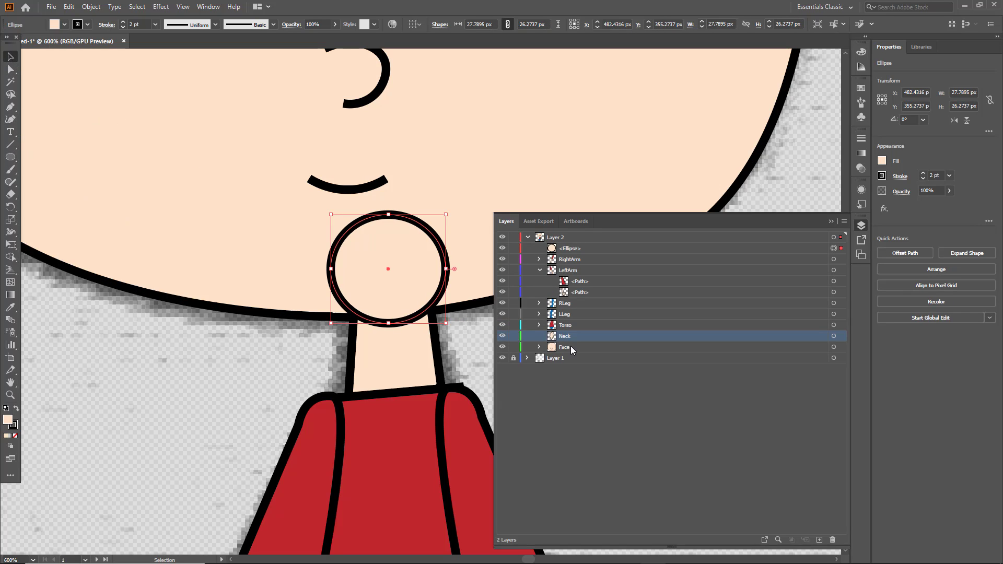
mouse_move(572, 249)
mouse_down()
mouse_move(572, 360)
mouse_move(570, 330)
mouse_up()
click(819, 539)
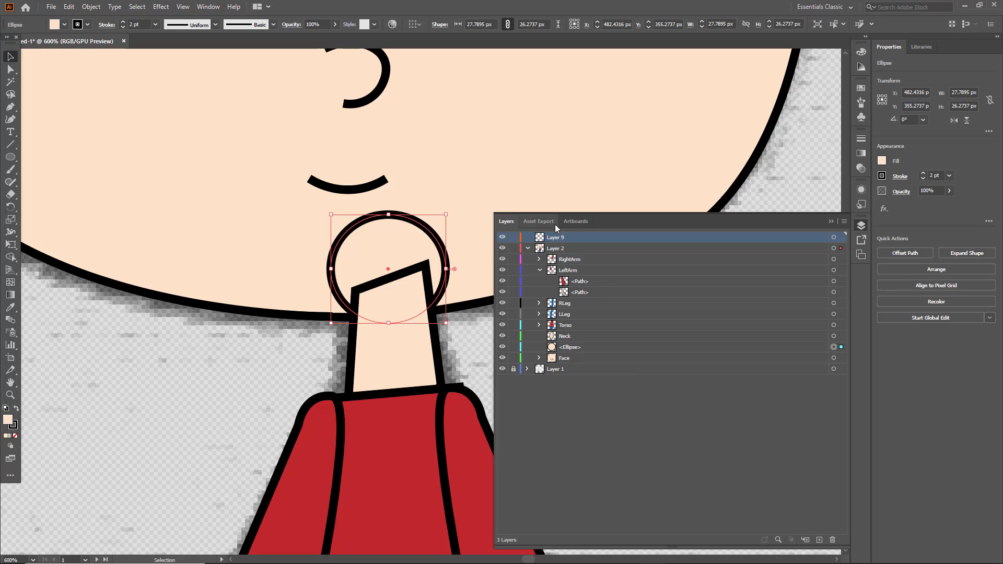
drag(557, 237, 570, 330)
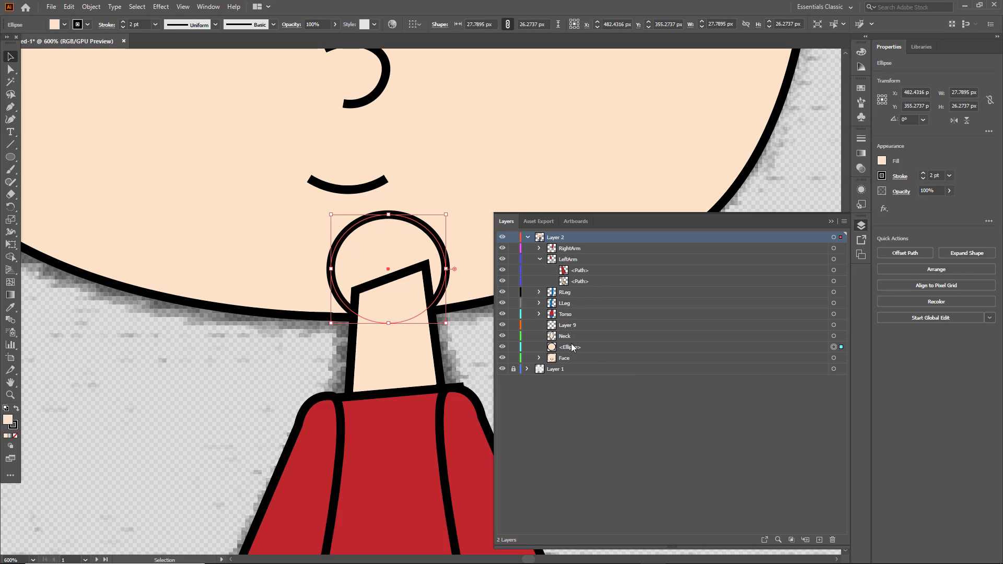
click(572, 336)
shift+click(573, 347)
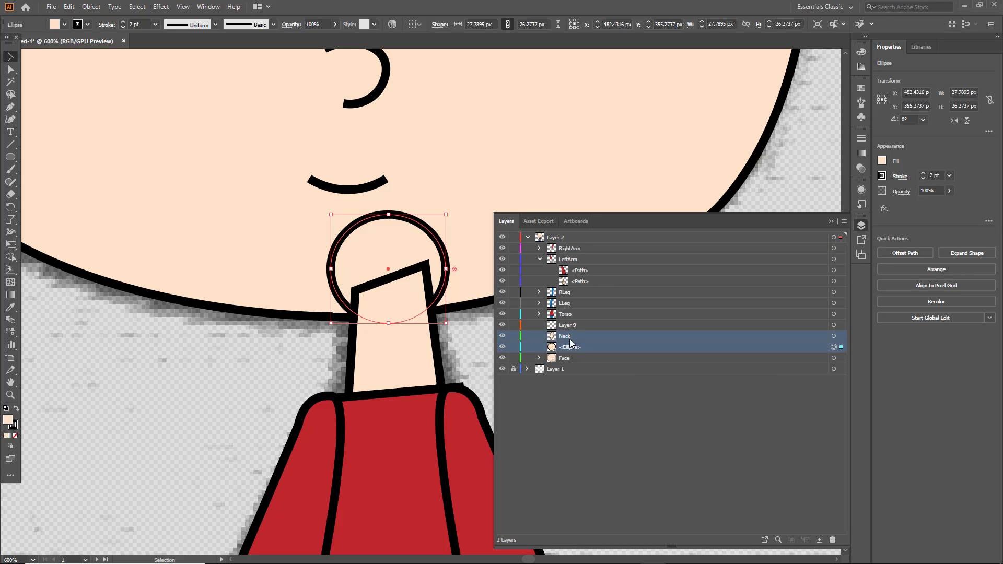
drag(572, 347, 569, 328)
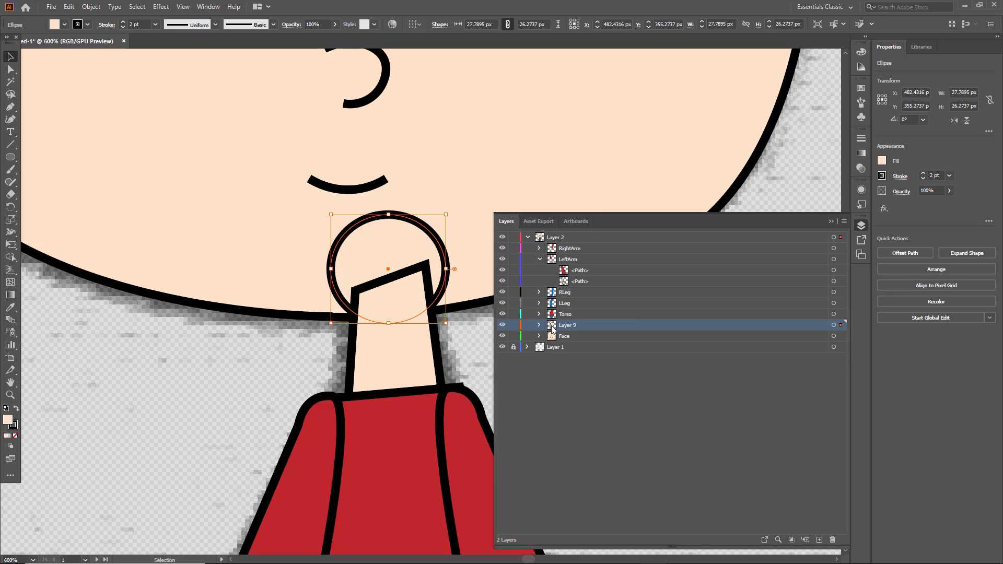
- Rename the new layer as Neck and bring the circle in front of the neck path inside it
double_click(572, 326)
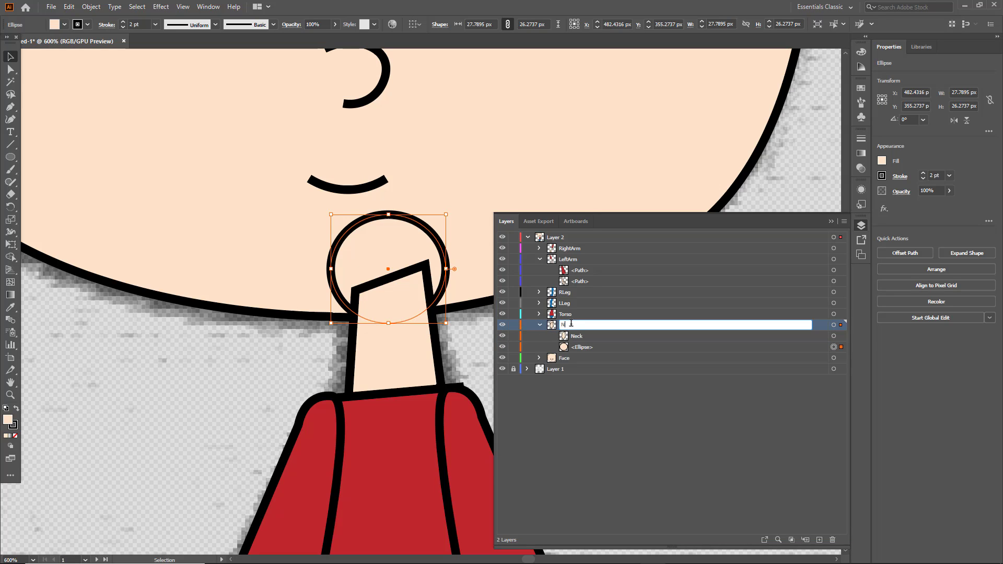
text(Neck)
key(Return)
drag(572, 347, 575, 339)
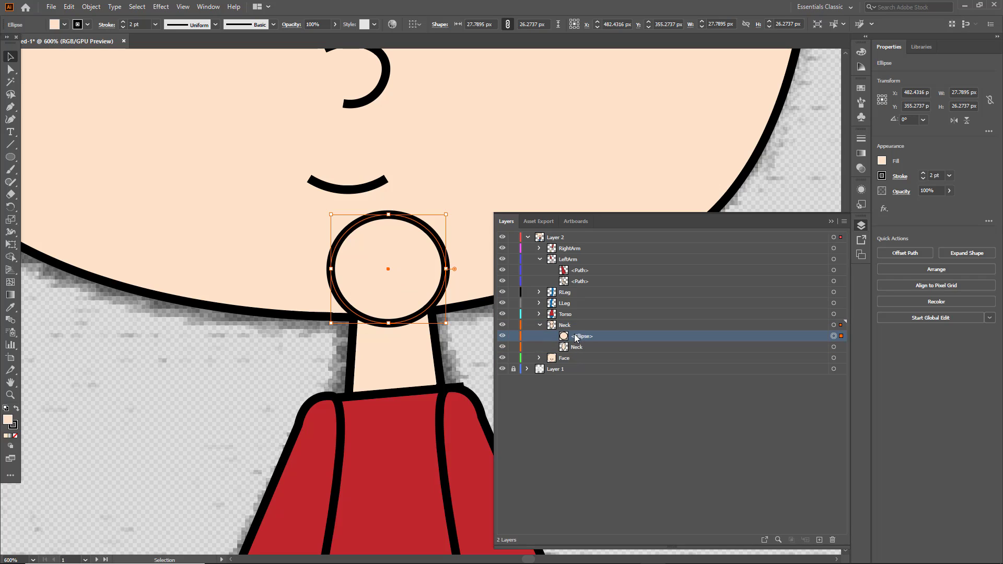
- Remove the neck circle's stroke and nudge the circle slightly down over the joint with the face
click(85, 24)
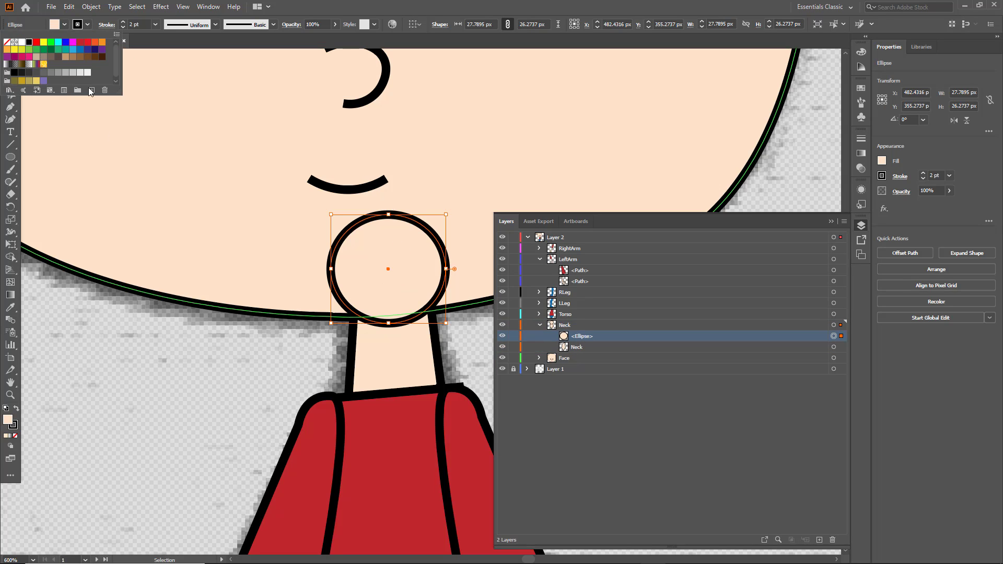
click(123, 28)
click(122, 28)
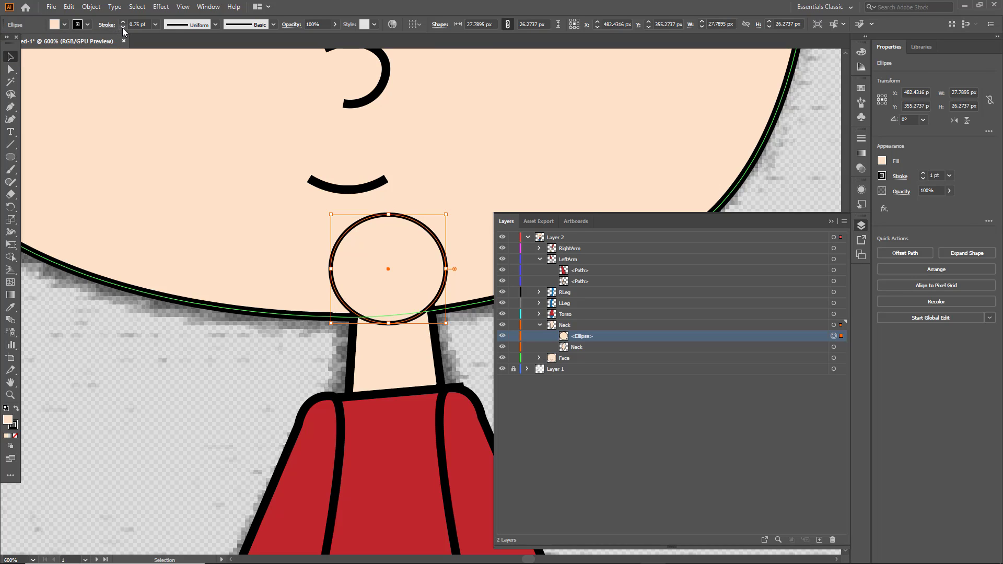
click(123, 27)
click(123, 28)
click(122, 28)
click(152, 275)
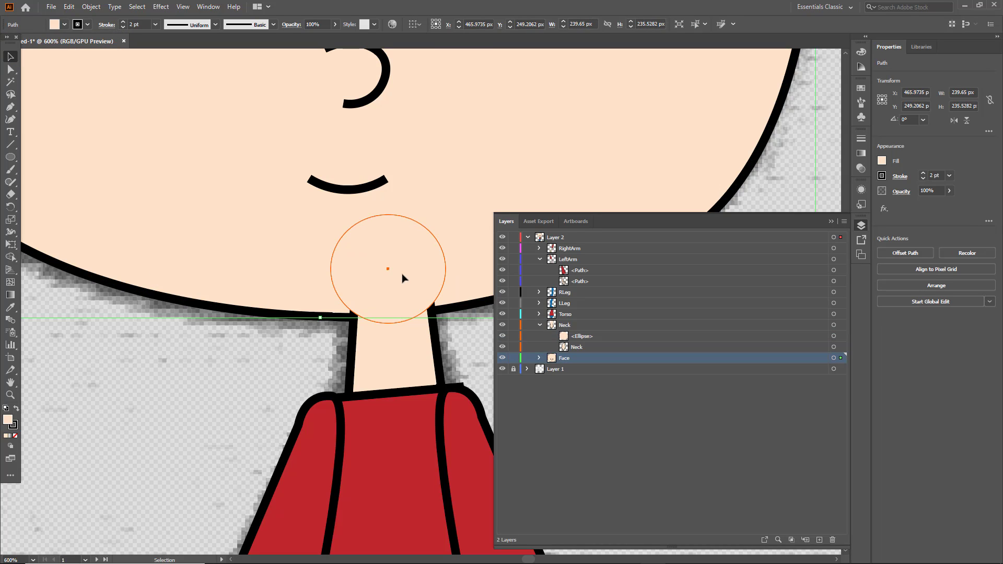
drag(395, 273, 396, 276)
click(238, 361)
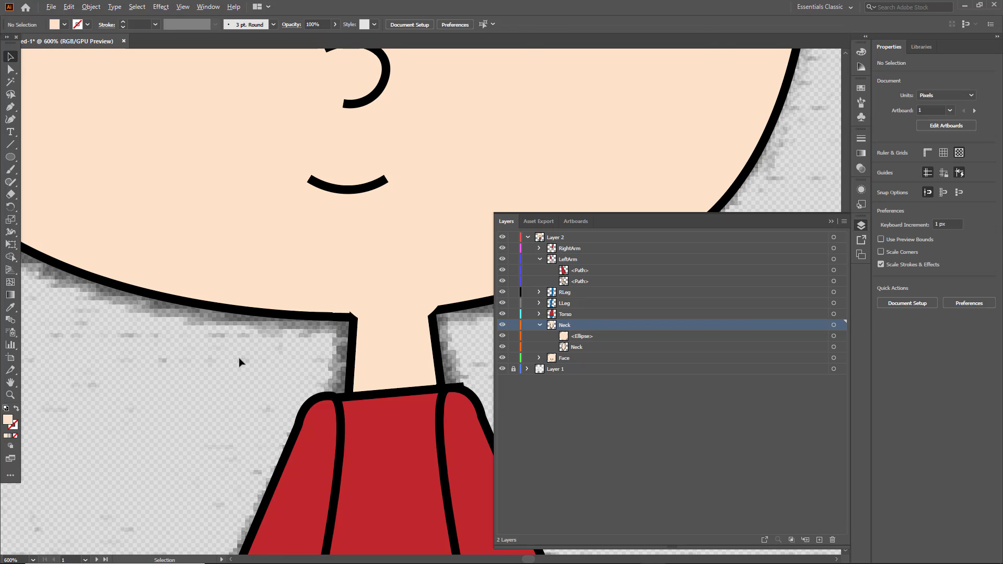
- Collapse the expanded sublayers and rename Layer 2 as Front
scroll(239, 361, down, 6)
scroll(239, 361, up, 2)
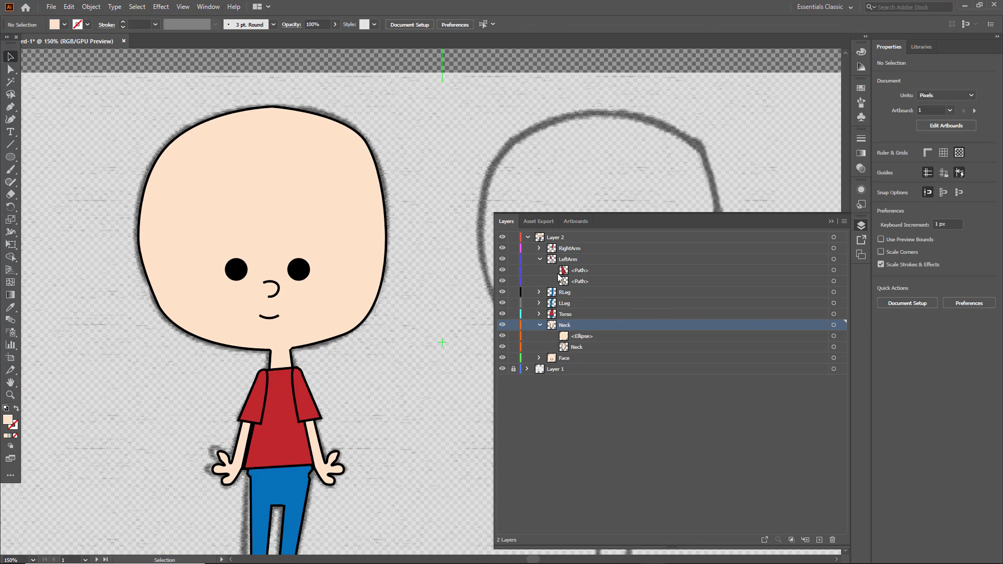
click(540, 260)
click(539, 303)
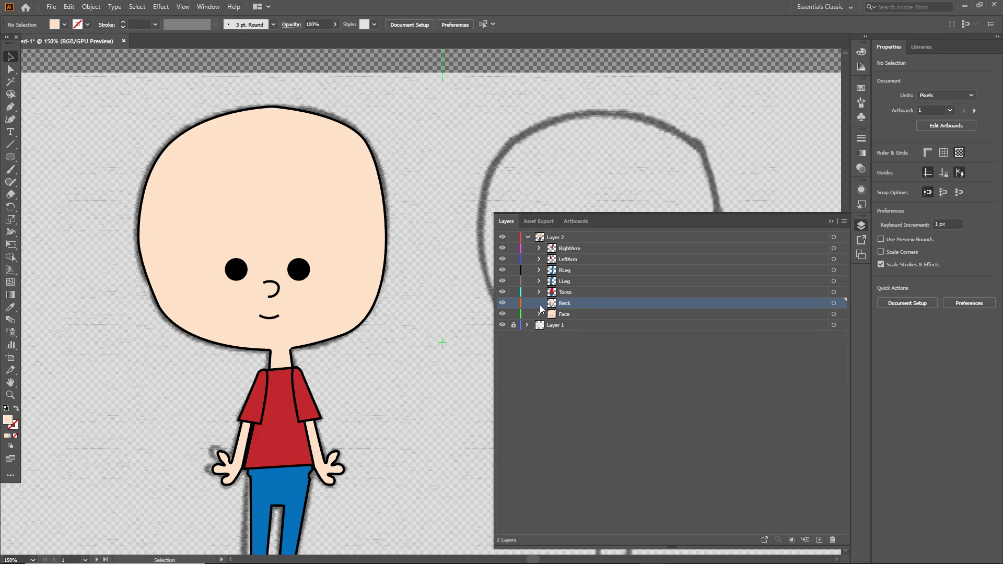
click(528, 237)
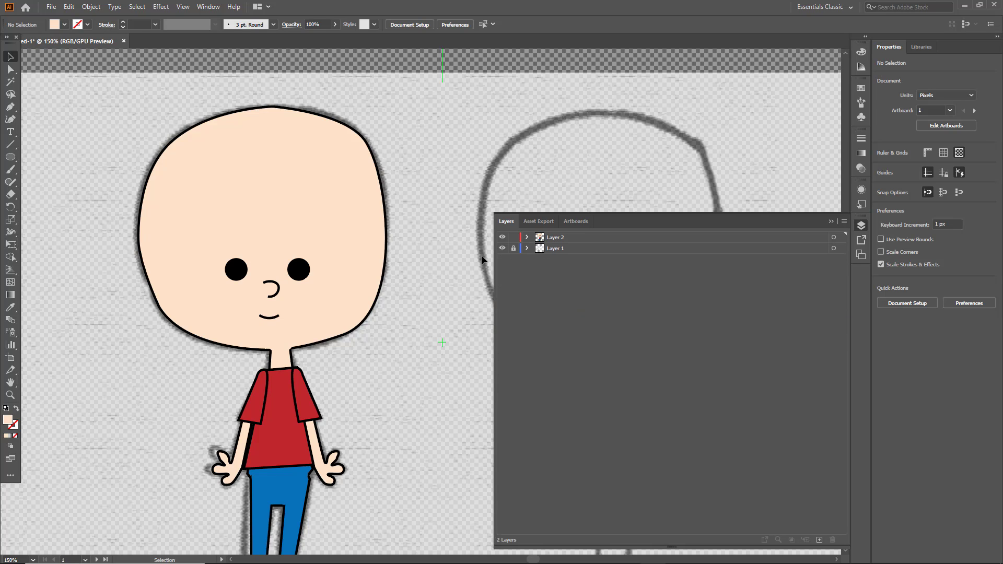
scroll(398, 254, down, 3)
scroll(396, 251, down, 4)
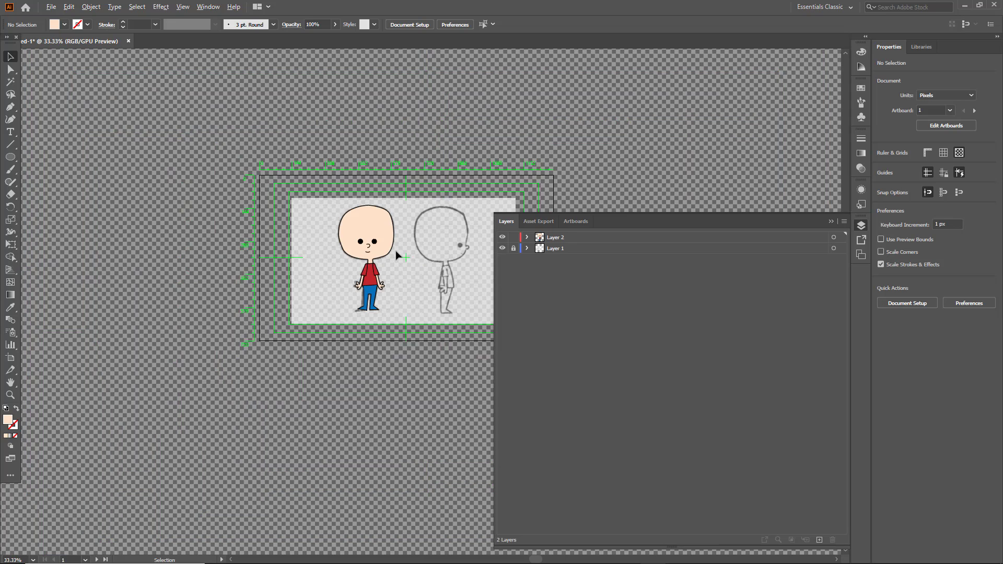
scroll(407, 242, up, 2)
double_click(555, 238)
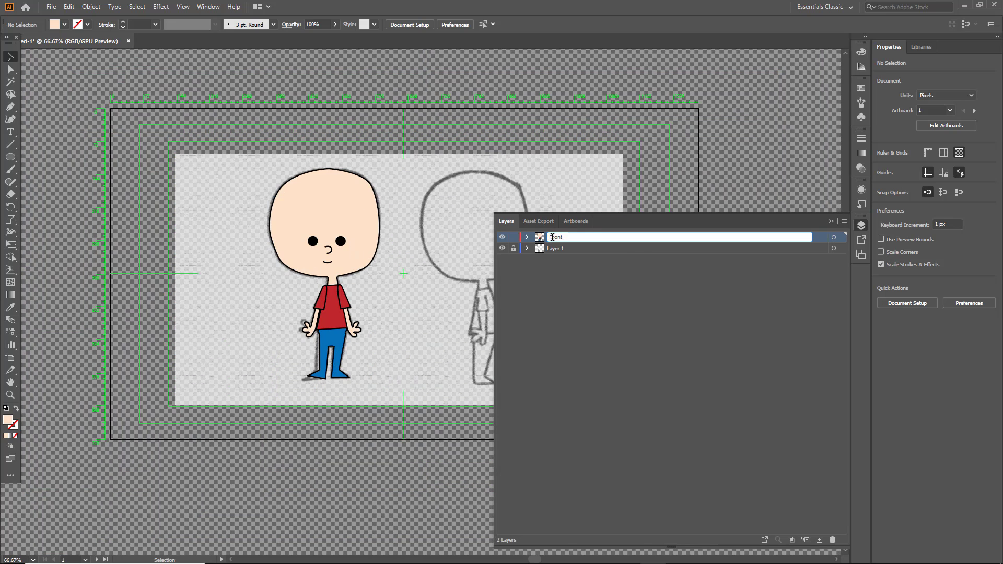
key(Return)
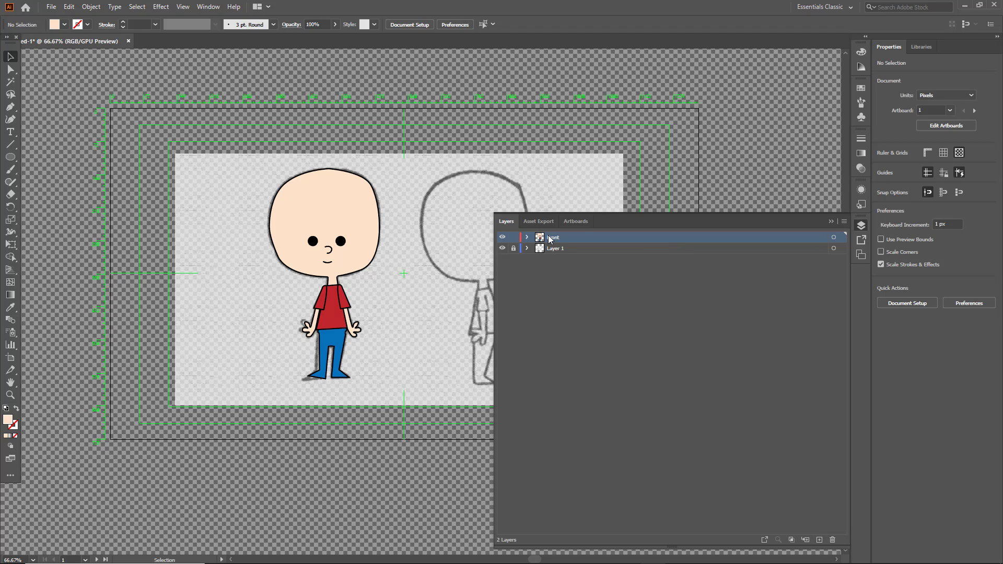
click(627, 314)
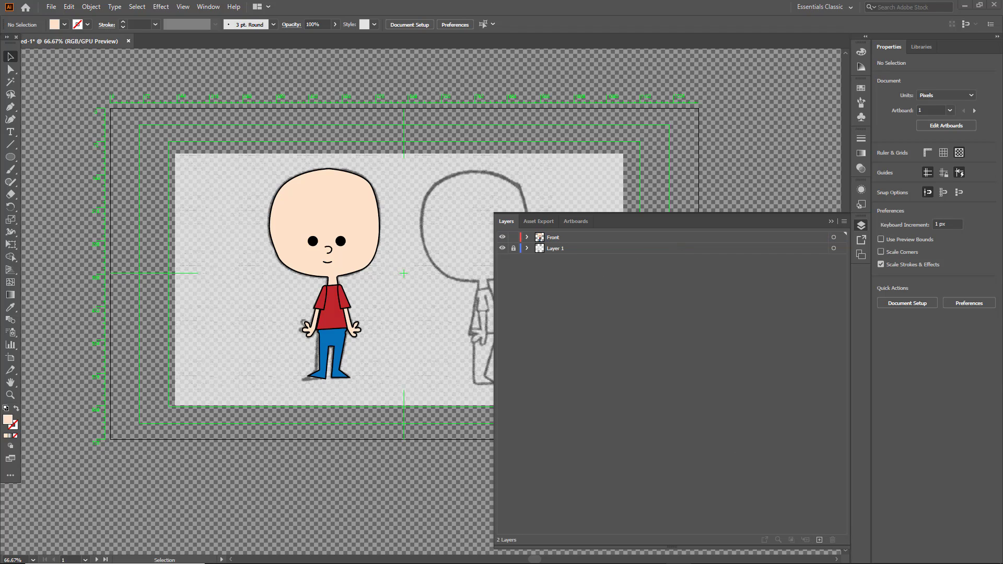
- Create a new layer above Front and name it Right
click(820, 539)
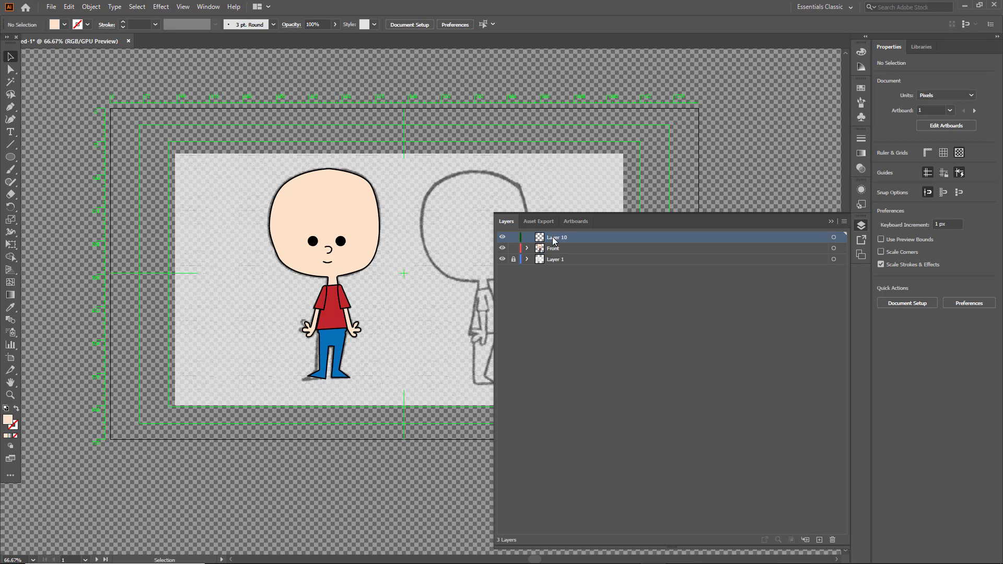
double_click(551, 235)
click(549, 331)
double_click(557, 238)
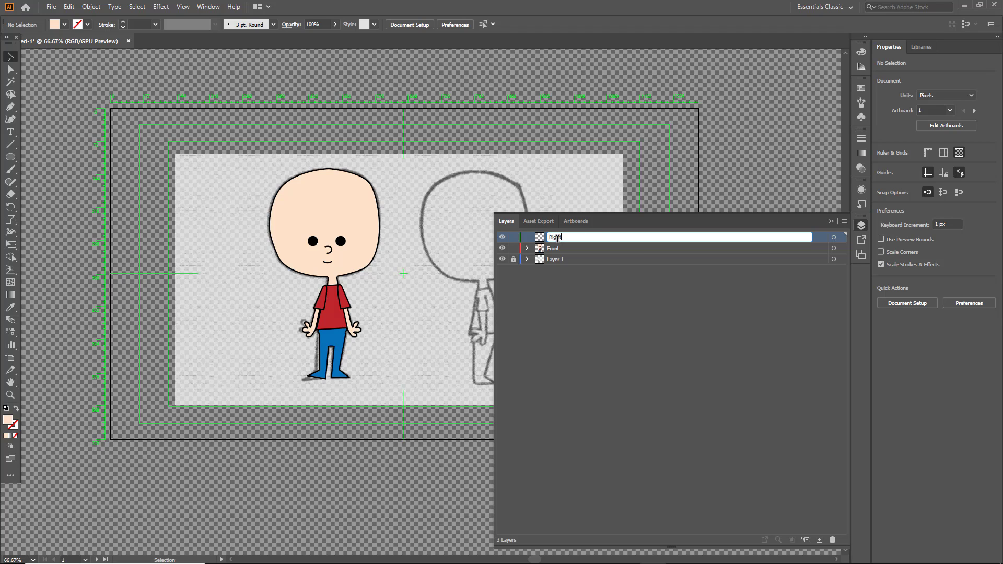
key(Return)
- Copy all of the character's artwork from the Front layer
click(568, 249)
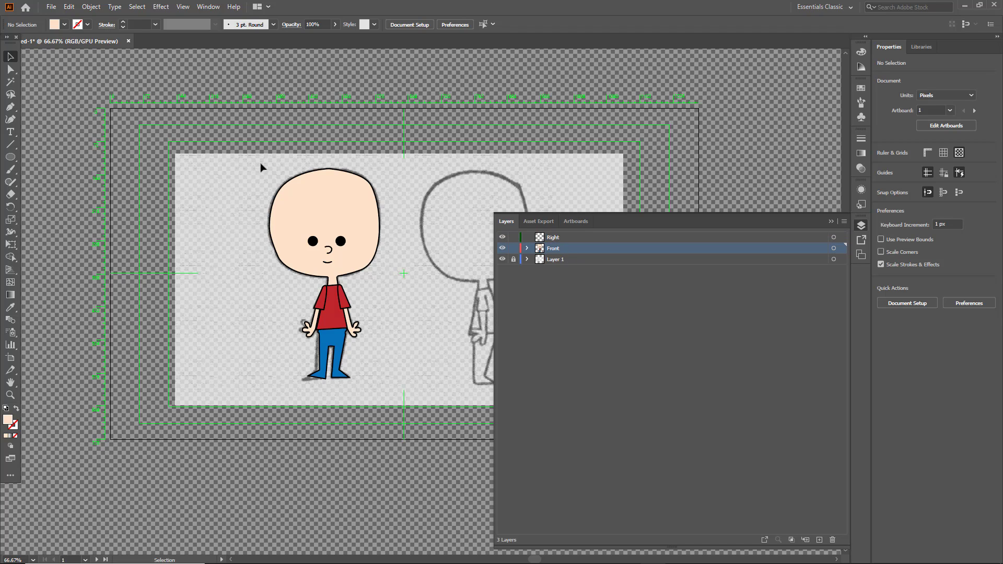
key(ctrl+a)
key(a)
key(ctrl+c)
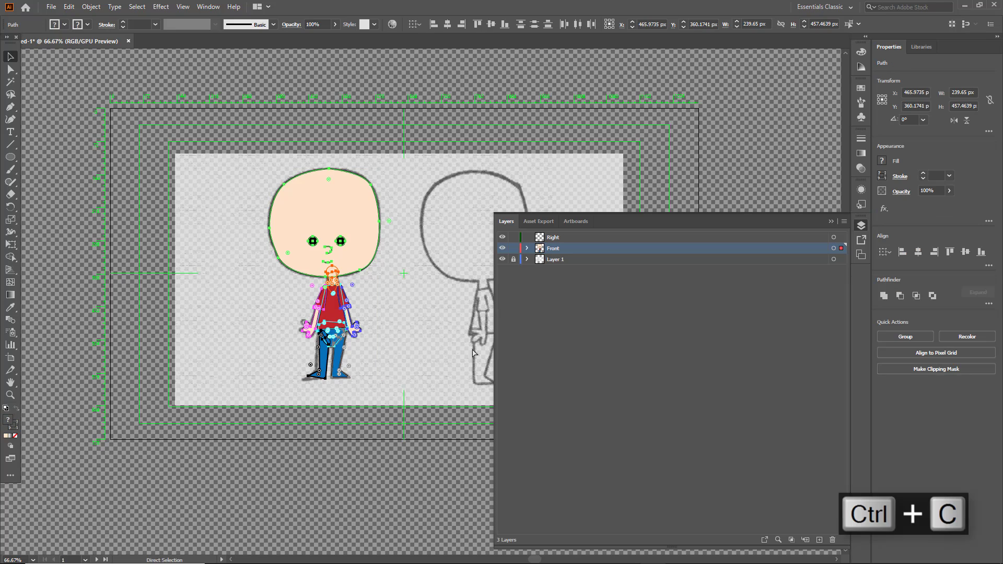
click(547, 238)
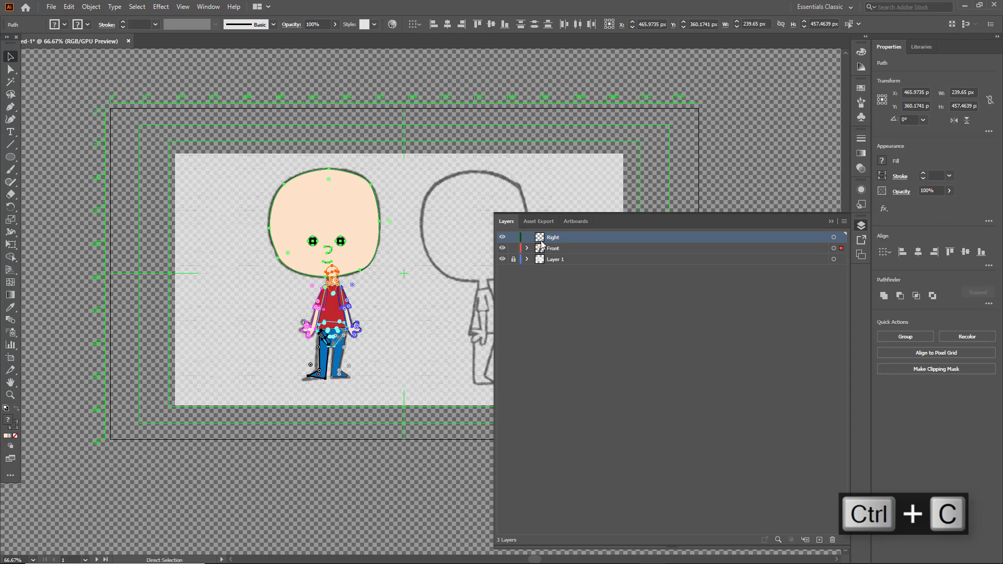
click(539, 245)
key(ctrl+f)
key(ctrl+z)
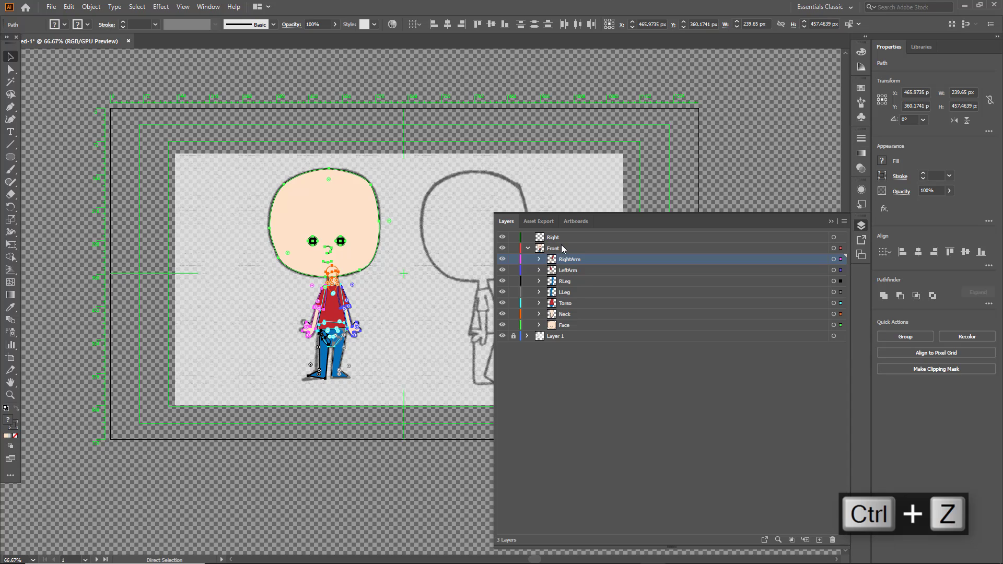
- Paste the copied character into the Right layer near the side-view sketch and hide the Front layer
click(562, 241)
key(ctrl+v)
drag(451, 245, 477, 226)
click(528, 248)
click(502, 248)
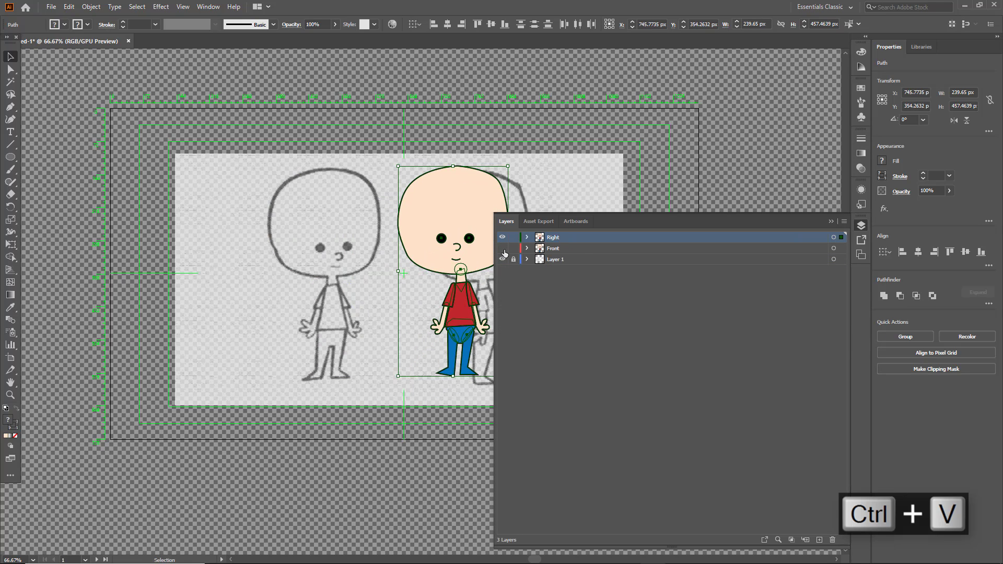
- Collapse the layer list and align the pasted character's head over the side-view sketch
click(831, 221)
mouse_move(435, 214)
mouse_down()
mouse_move(468, 222)
mouse_move(460, 219)
mouse_up()
scroll(491, 239, up, 2)
click(612, 293)
scroll(559, 340, down, 2)
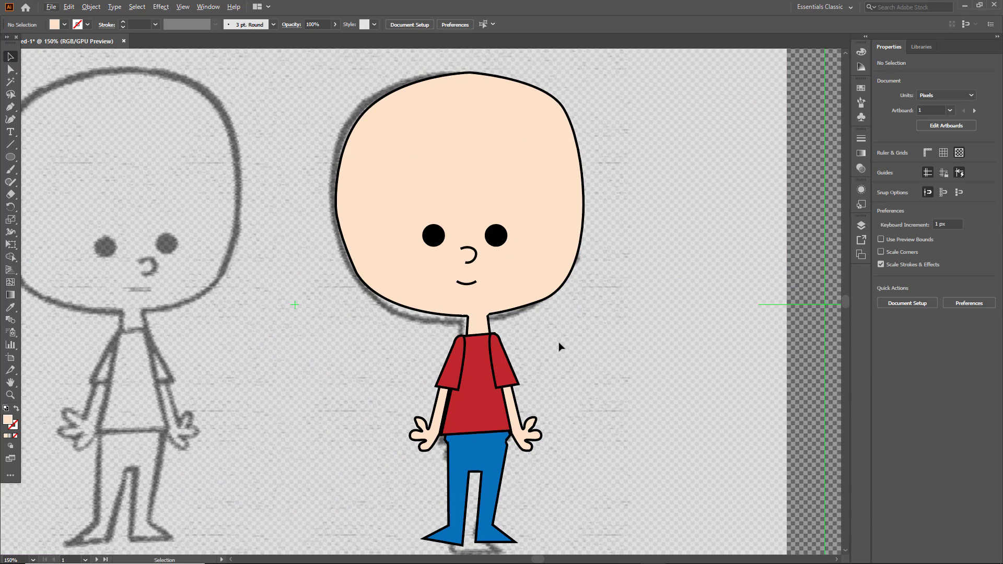
- Delete the eye on the right side of the pasted character's face
scroll(550, 334, up, 1)
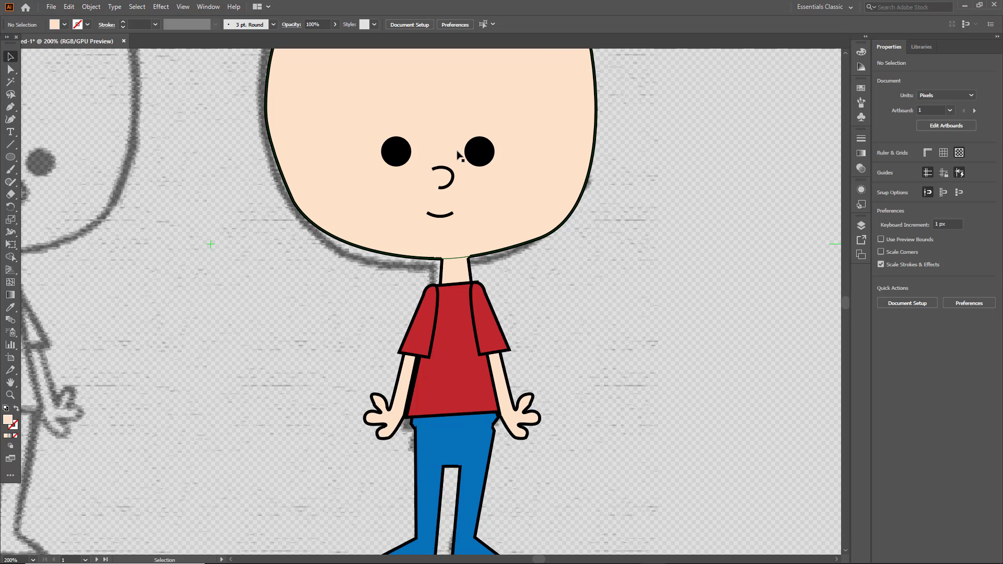
double_click(483, 152)
key(Delete)
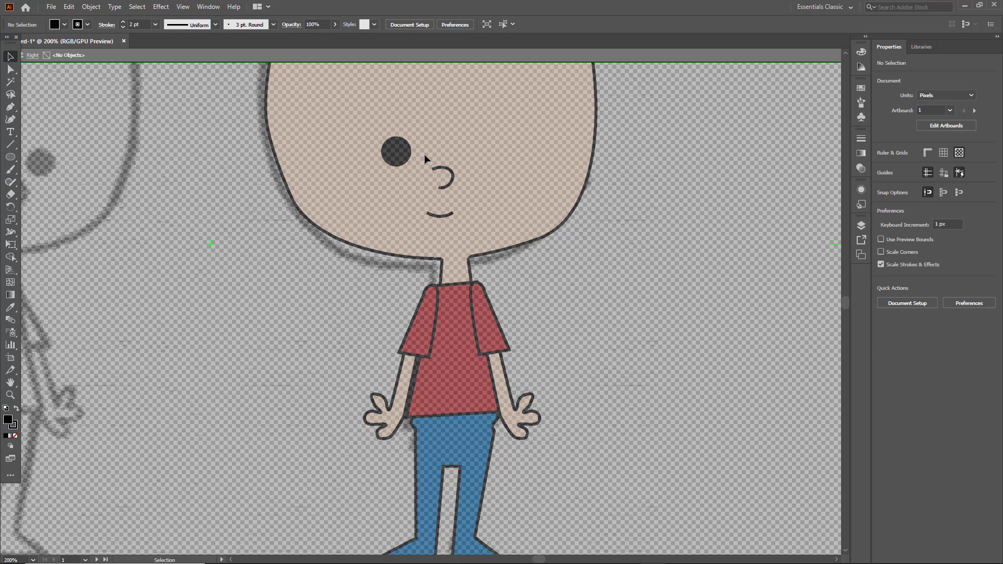
double_click(713, 195)
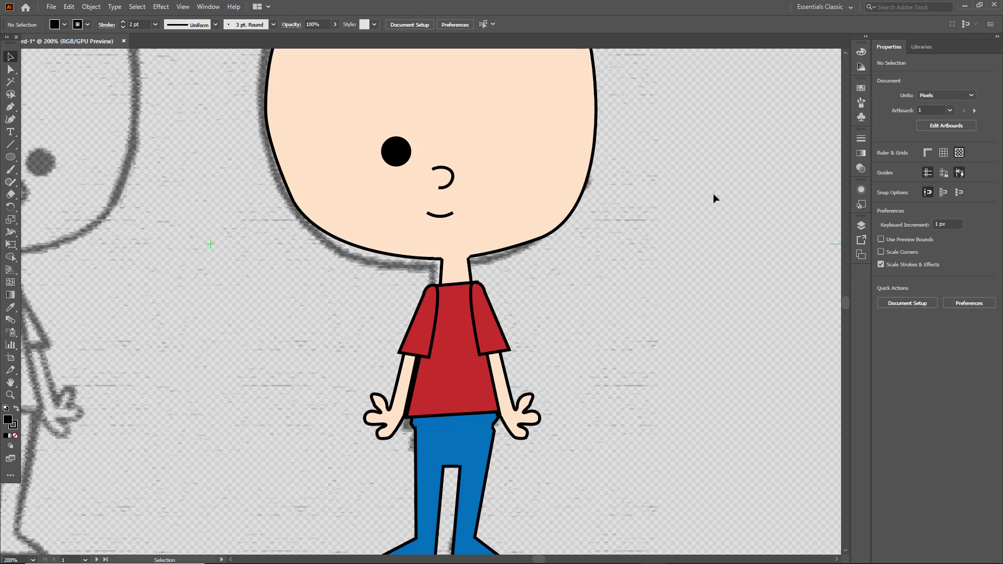
- Move the remaining eye across to the right side of the face, above and beyond the nose
double_click(397, 152)
click(666, 193)
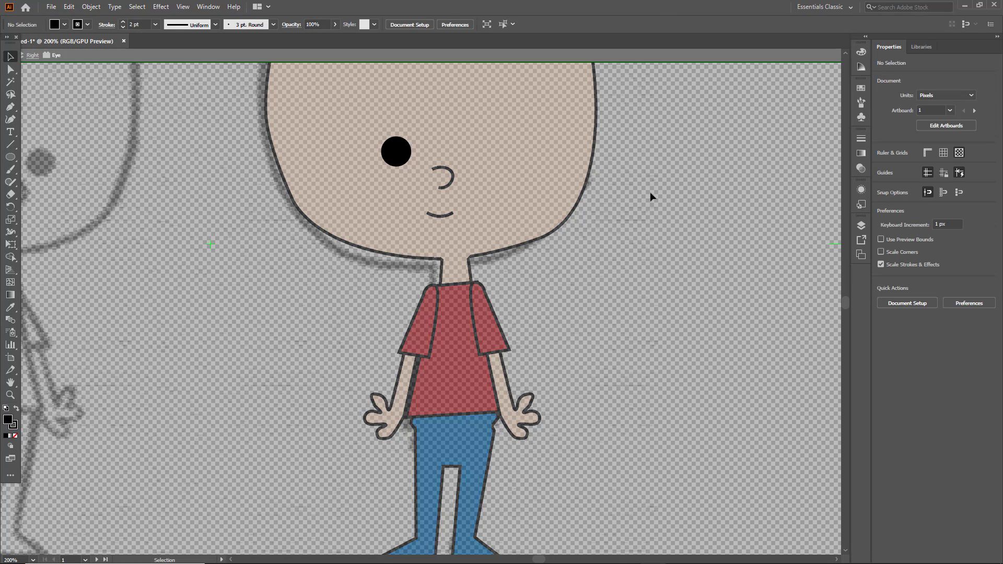
double_click(650, 192)
scroll(469, 171, up, 2)
drag(410, 213, 521, 197)
- Move the nose onto the right edge of the head outline, slightly below the eye
click(452, 241)
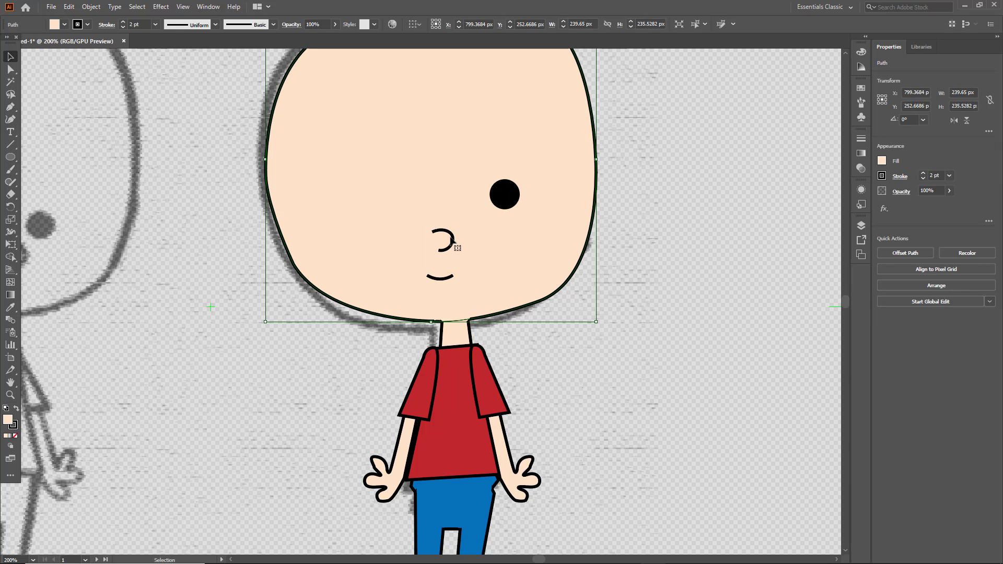
double_click(452, 240)
click(761, 233)
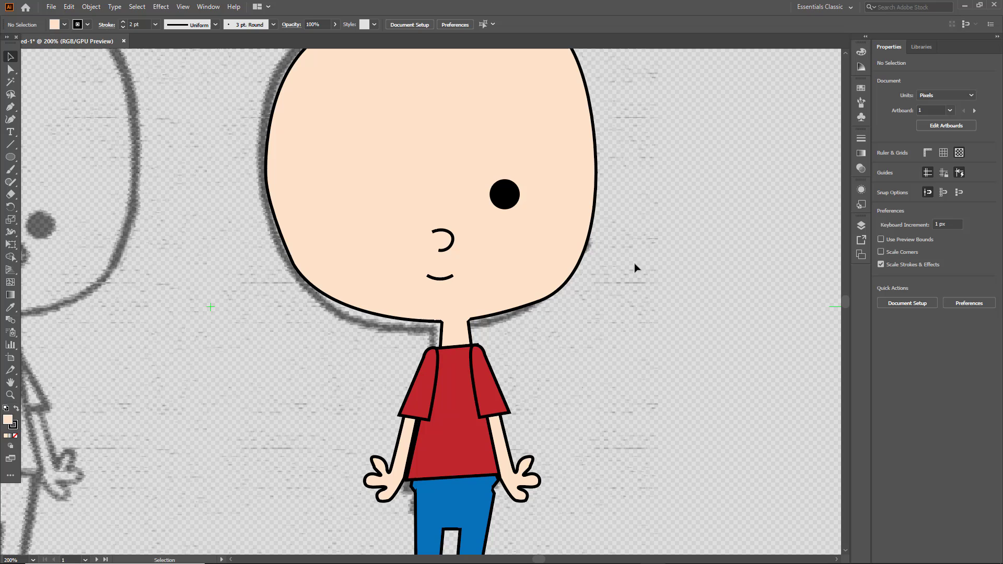
double_click(634, 263)
double_click(453, 239)
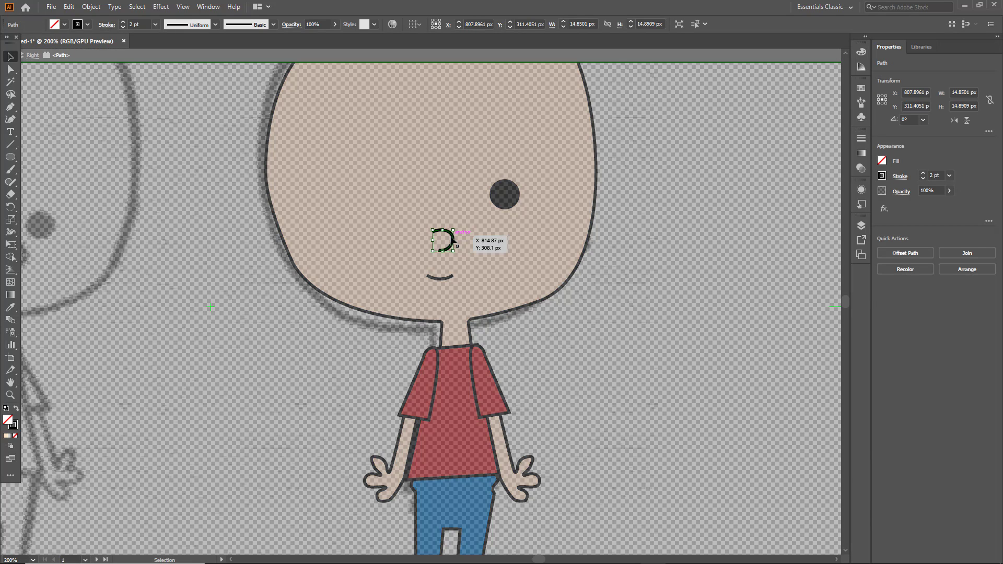
drag(455, 240, 599, 217)
key(ctrl+z)
key(ctrl+z)
double_click(644, 265)
click(599, 227)
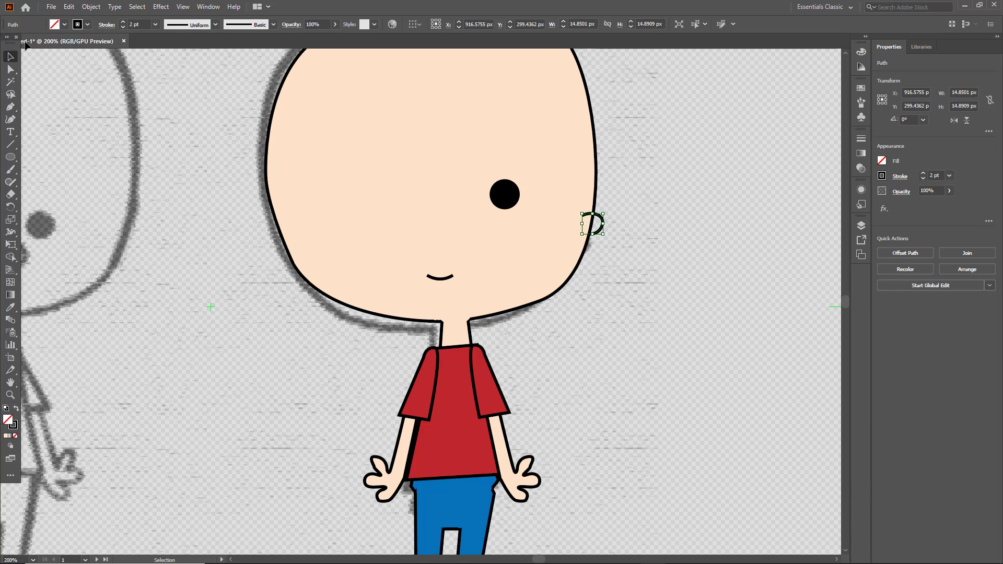
- Fill the nose with the skin colour sampled from the head
click(88, 24)
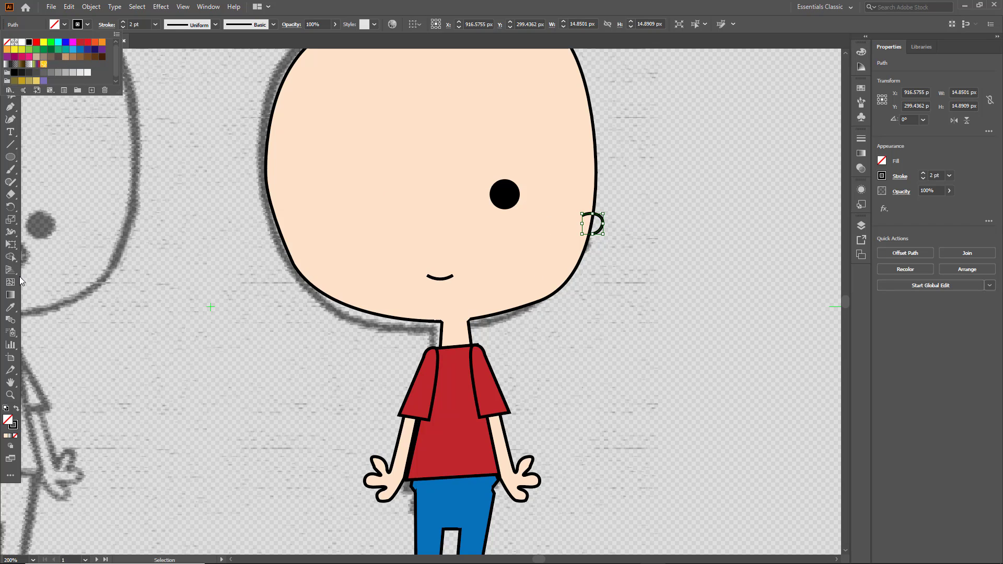
click(11, 308)
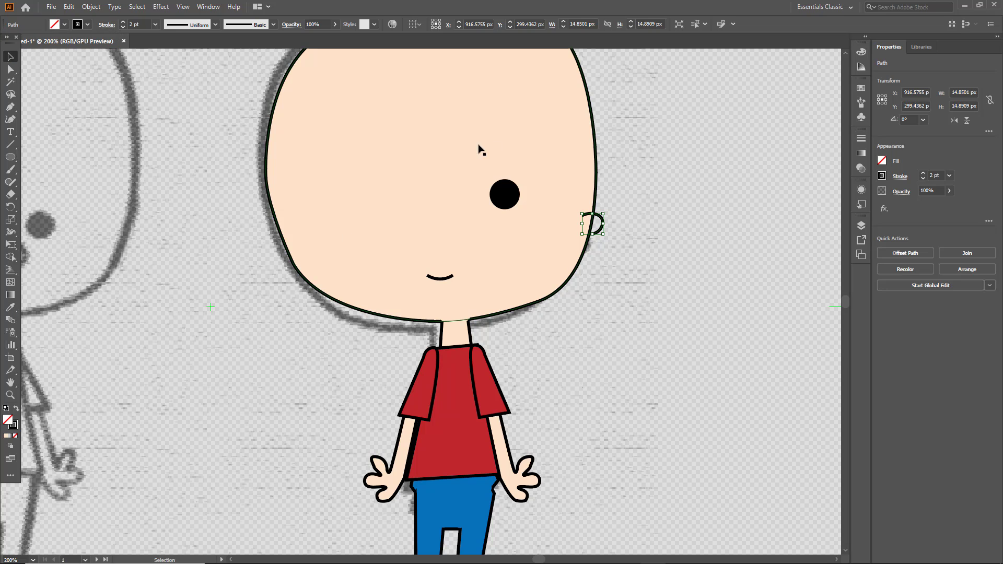
click(477, 151)
click(609, 223)
click(601, 222)
click(10, 309)
click(553, 215)
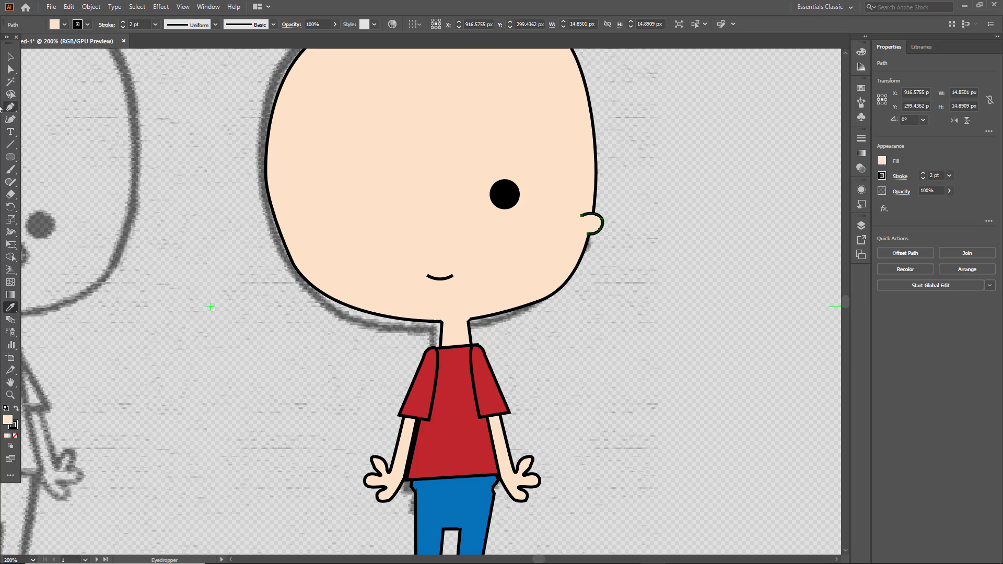
- Rotate the nose slightly clockwise so it follows the slope of the head outline
key(v)
click(551, 214)
click(603, 227)
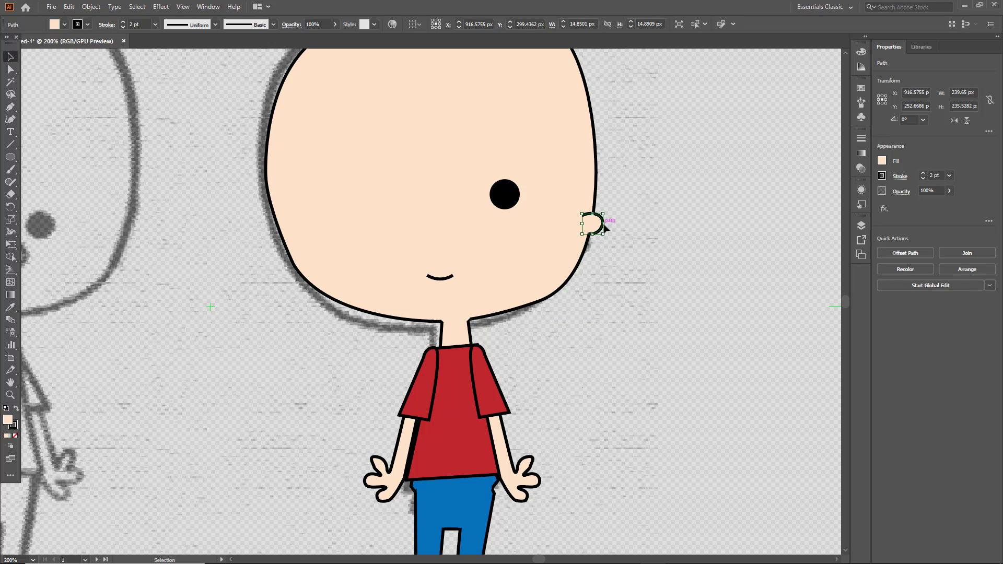
key(e)
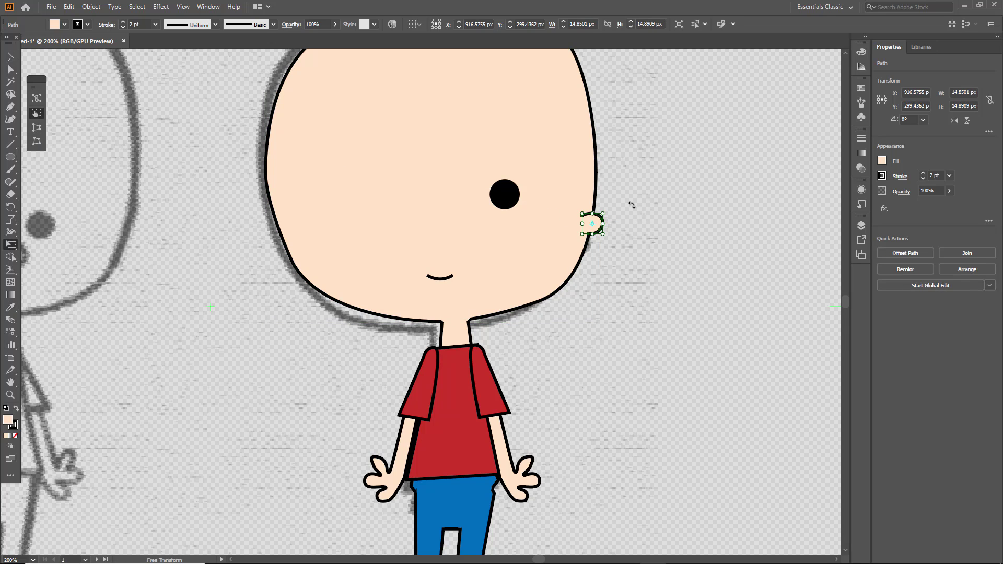
drag(631, 205, 634, 224)
key(v)
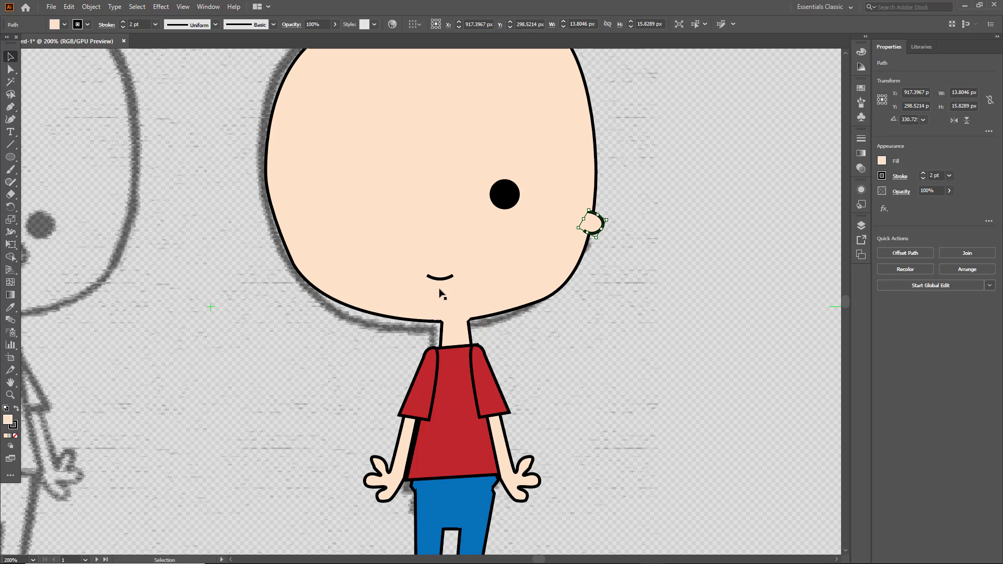
- Move the mouth below the nose at the right edge of the face and tilt it so it meets the head outline
click(444, 281)
click(444, 281)
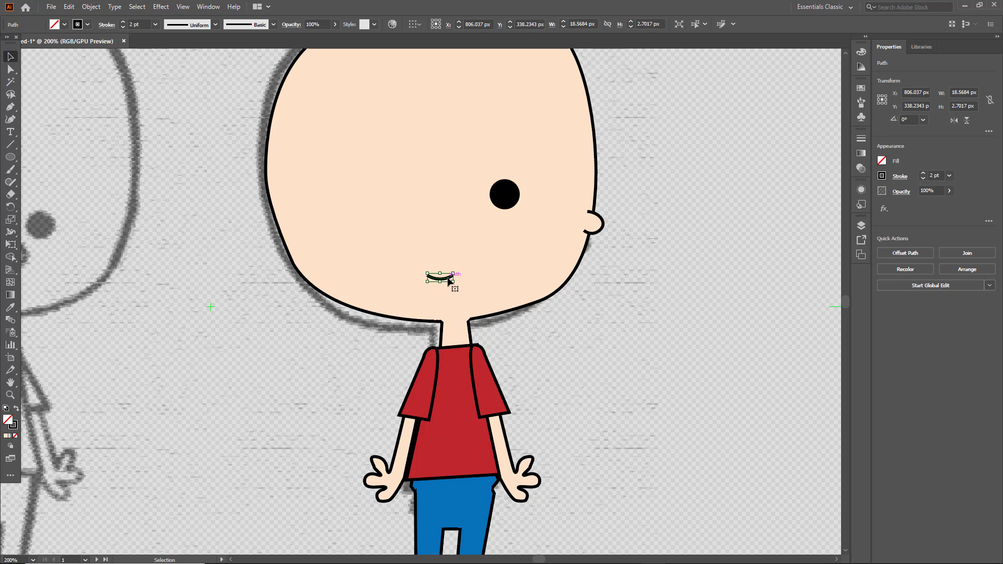
drag(448, 282, 545, 248)
key(e)
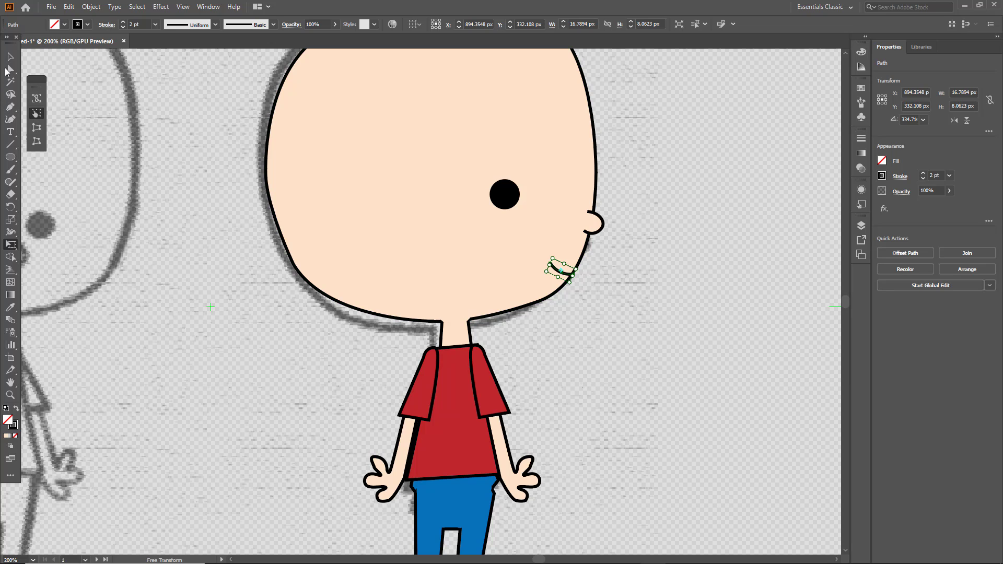
click(9, 56)
click(578, 287)
click(567, 275)
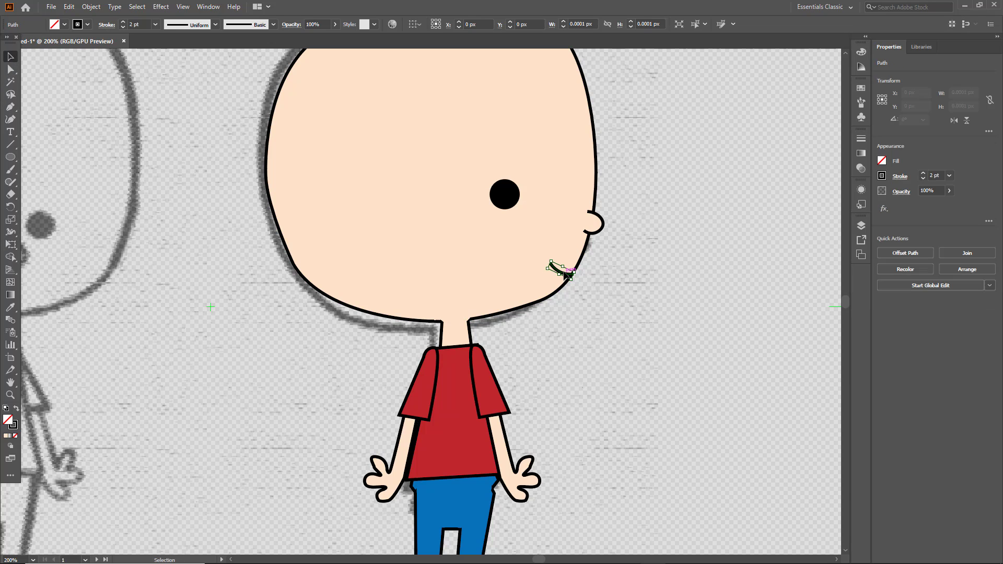
click(183, 168)
- Delete the leg on the left side with its joint ellipse, and move the remaining leg over the sketched leg
scroll(652, 313, down, 1)
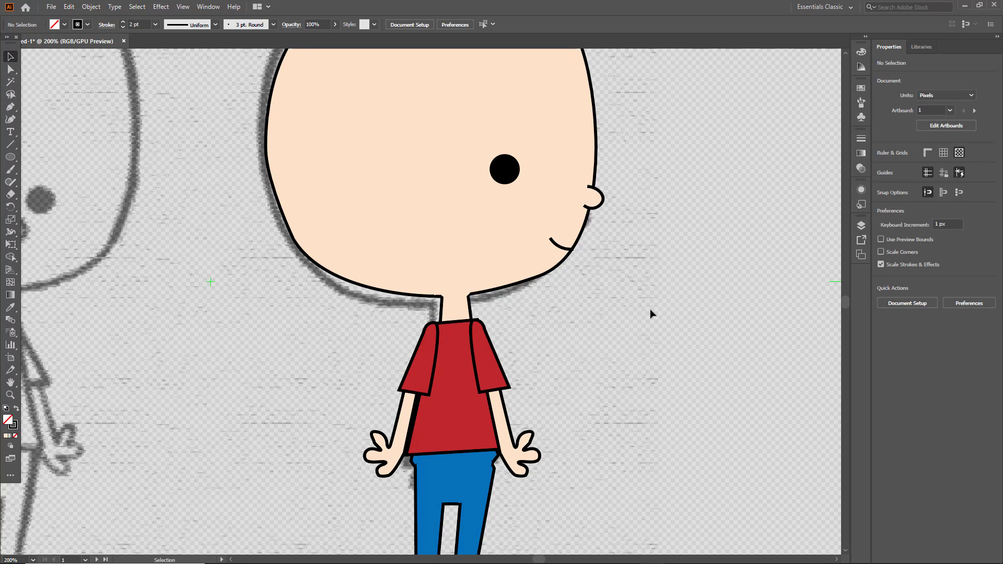
scroll(651, 313, down, 4)
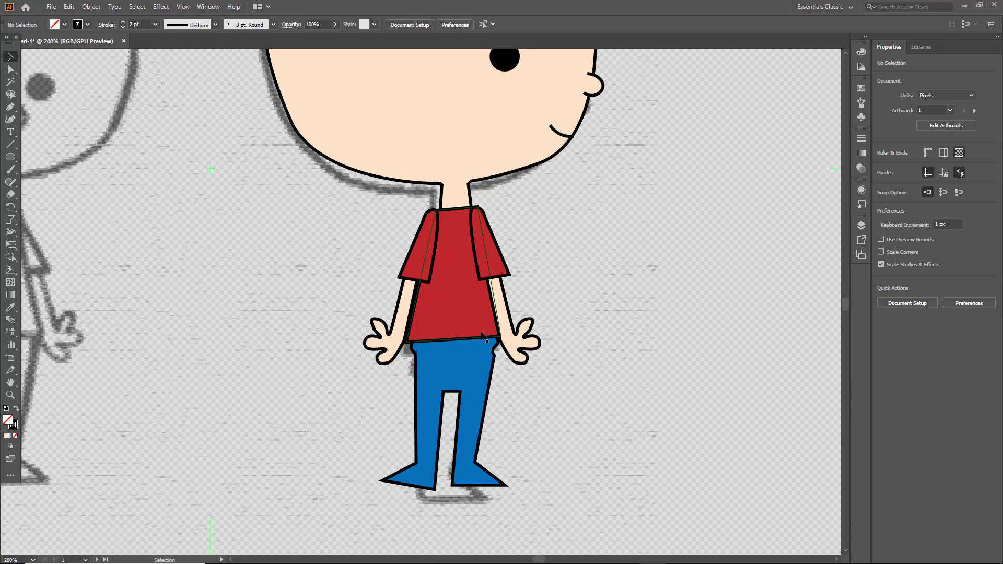
click(439, 426)
key(Delete)
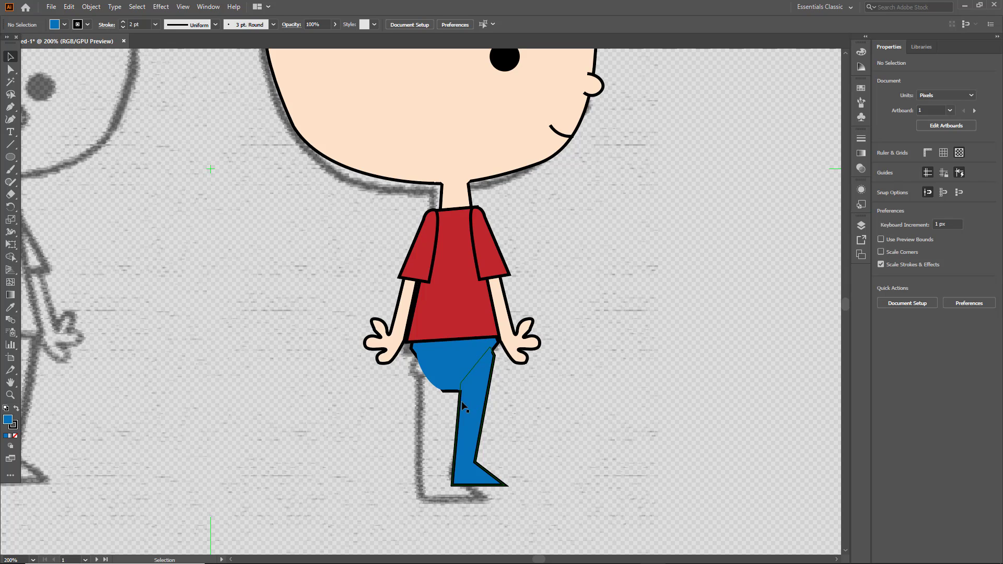
click(440, 378)
key(Delete)
drag(475, 400, 452, 401)
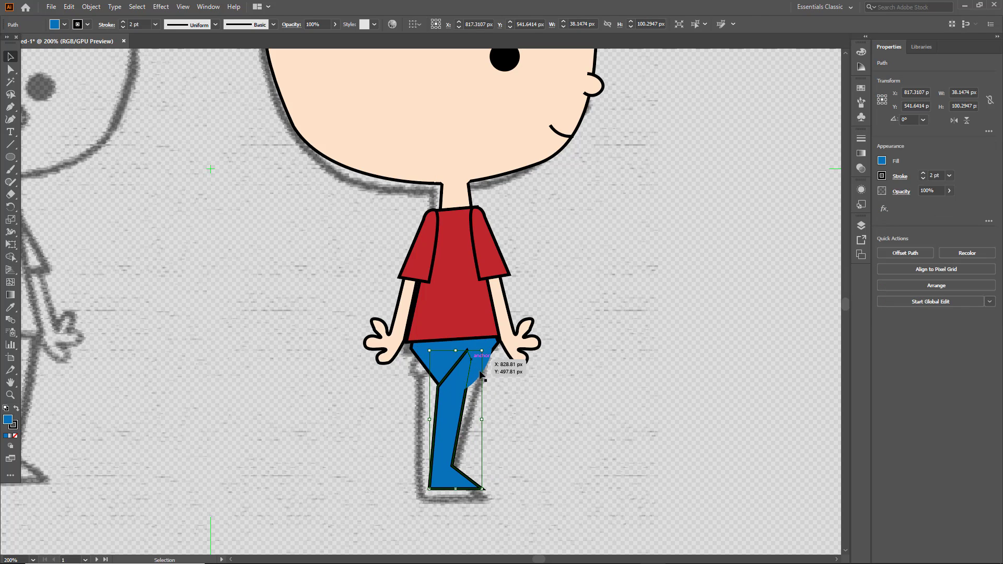
click(506, 370)
click(484, 365)
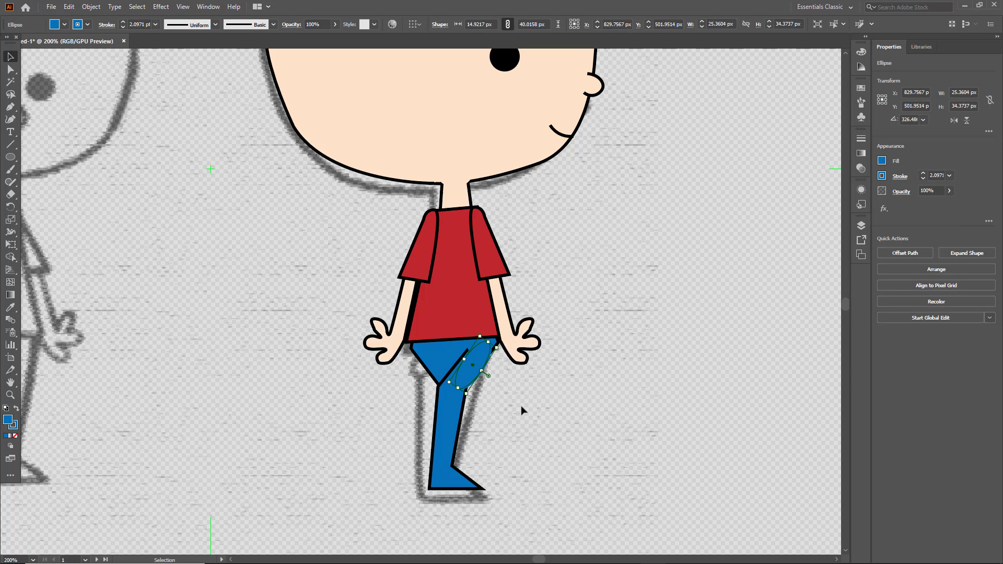
key(Delete)
click(465, 387)
key(ctrl+z)
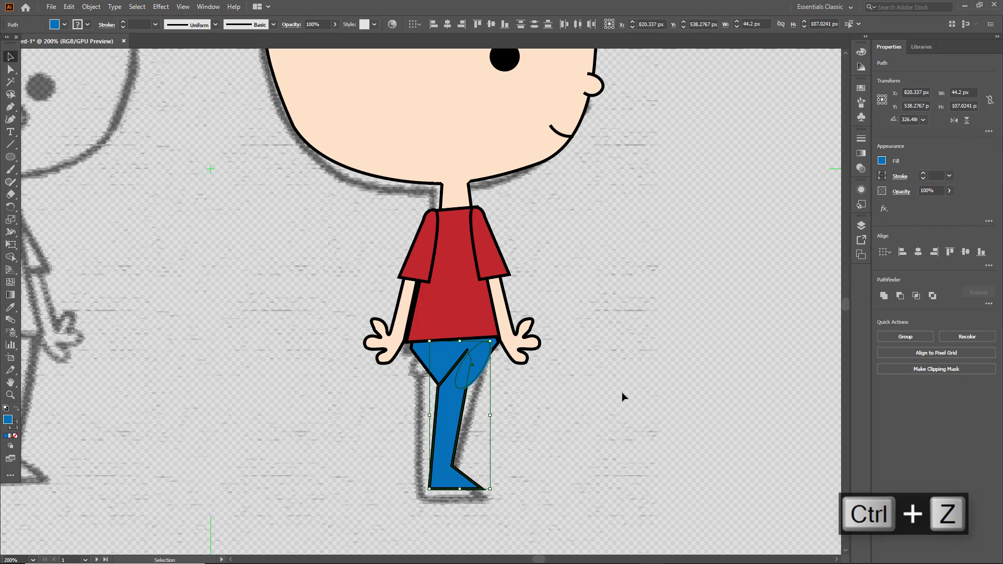
- Move the blue joint ellipse off the hips into the empty space to the right of the character
click(622, 397)
drag(479, 363, 600, 369)
click(455, 382)
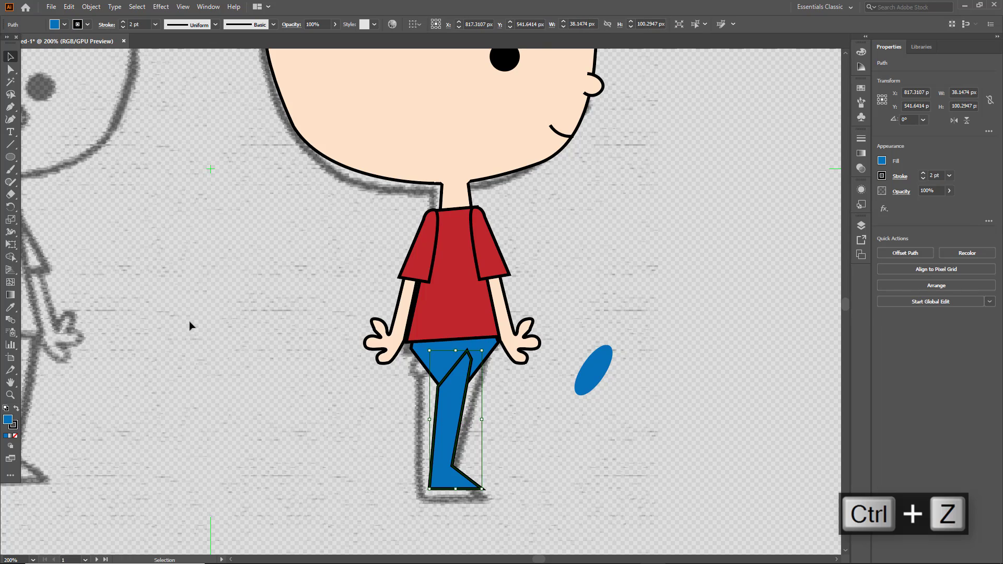
- Reshape the slanted top of the leg into a flat edge across the hips, and widen the leg slightly to match the sketch
click(11, 69)
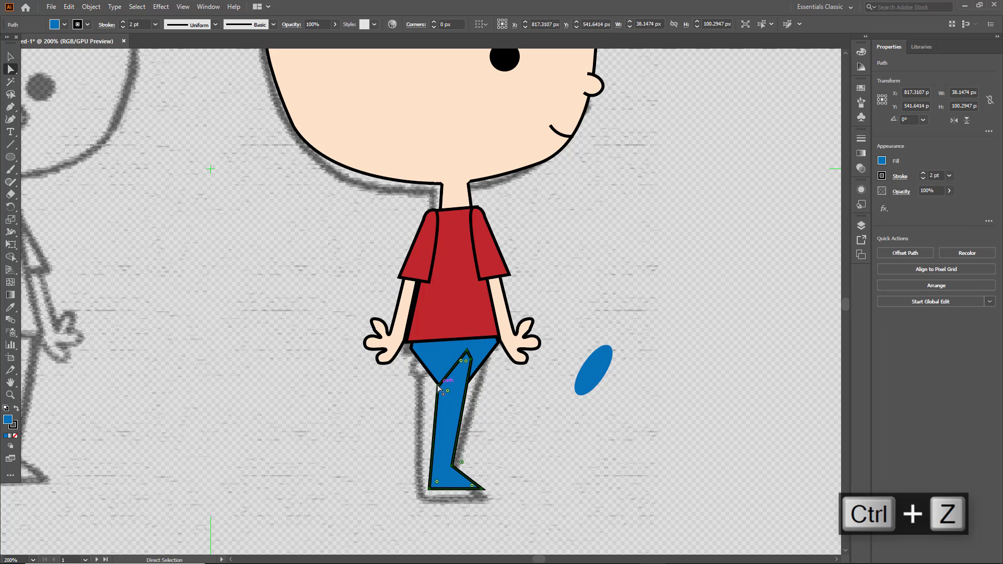
drag(439, 386, 471, 359)
click(518, 414)
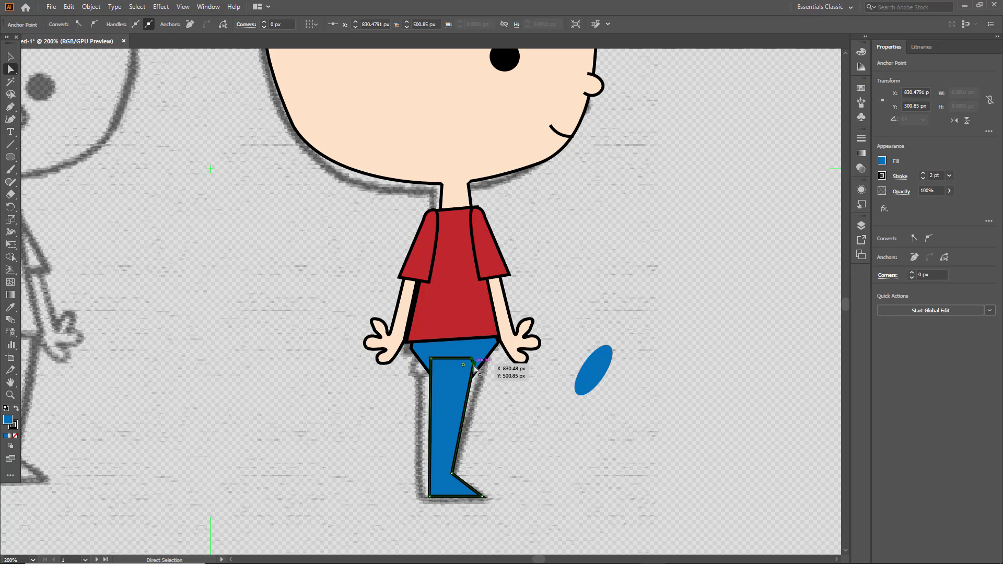
click(15, 60)
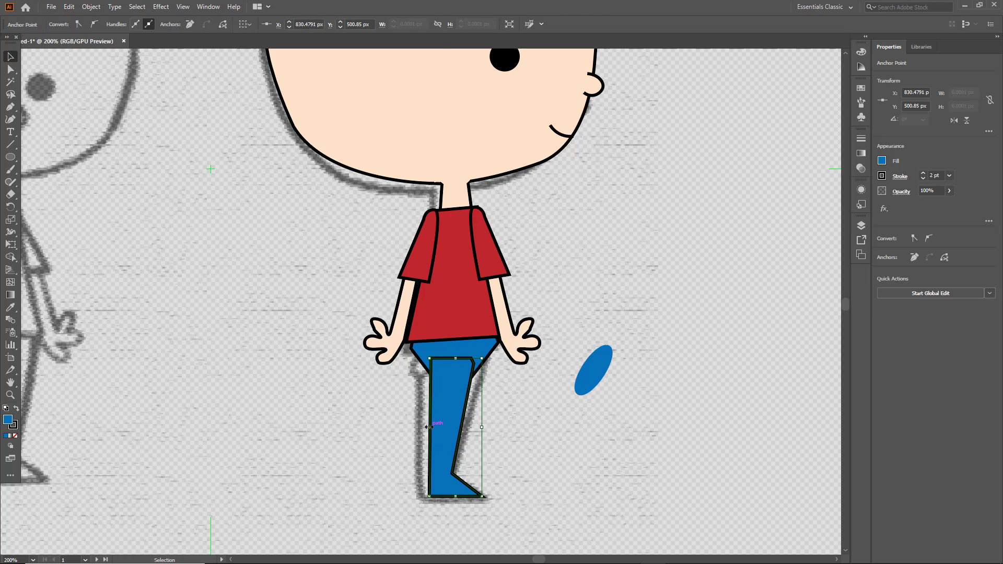
drag(429, 427, 444, 420)
click(540, 420)
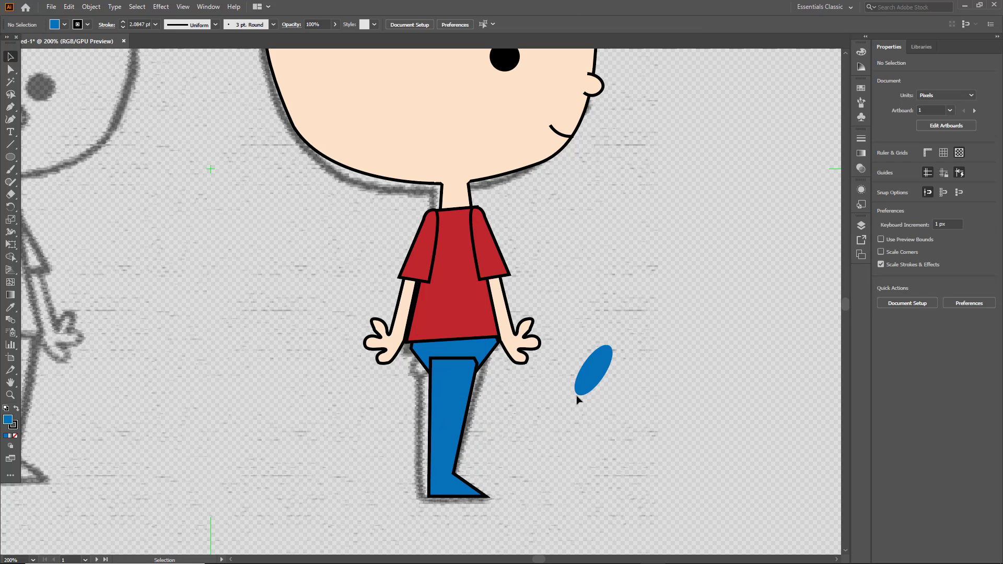
- Rotate the blue ellipse to nearly horizontal and place it over the top of the leg to hide the outline there
click(581, 388)
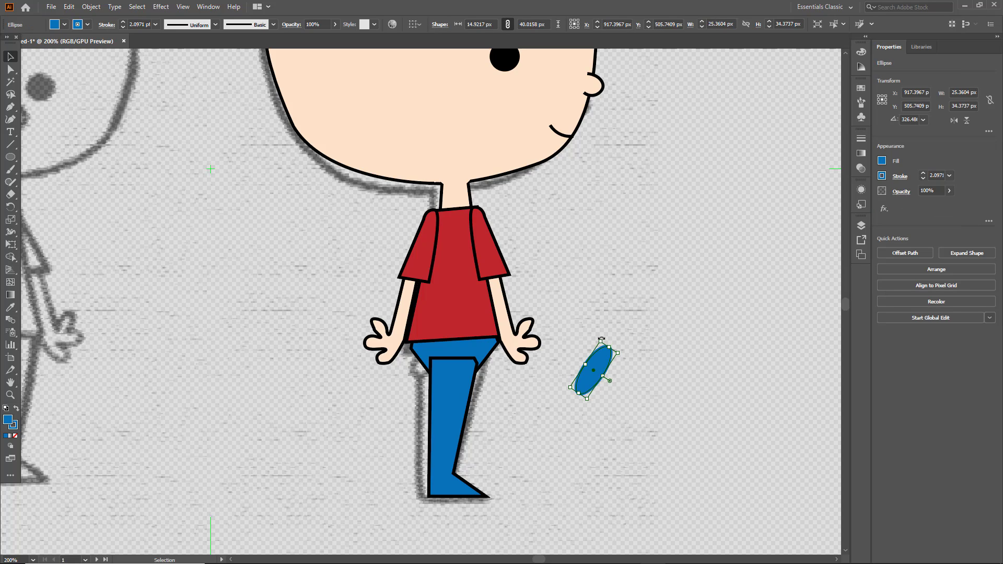
drag(602, 338, 461, 360)
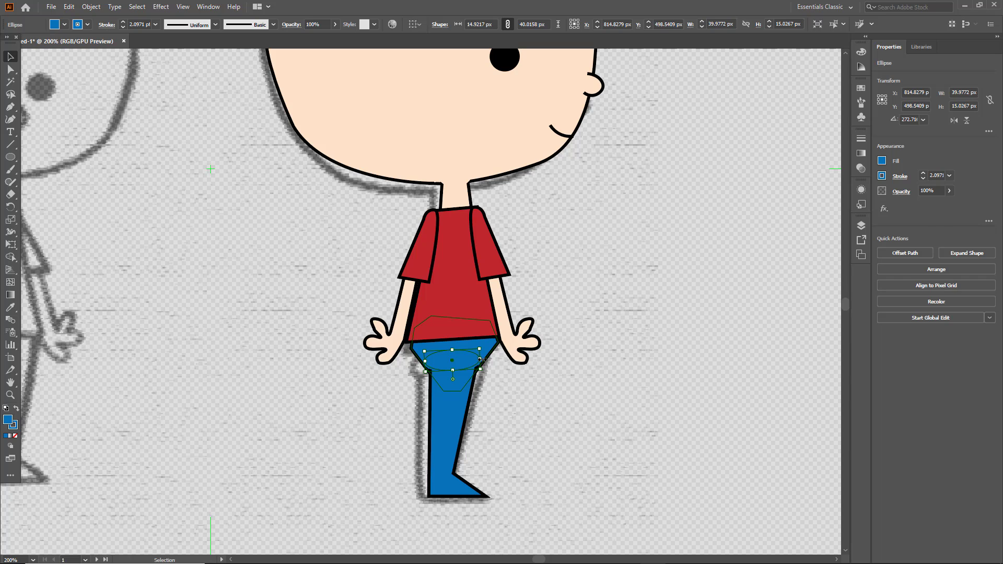
click(479, 398)
scroll(445, 382, up, 3)
click(475, 320)
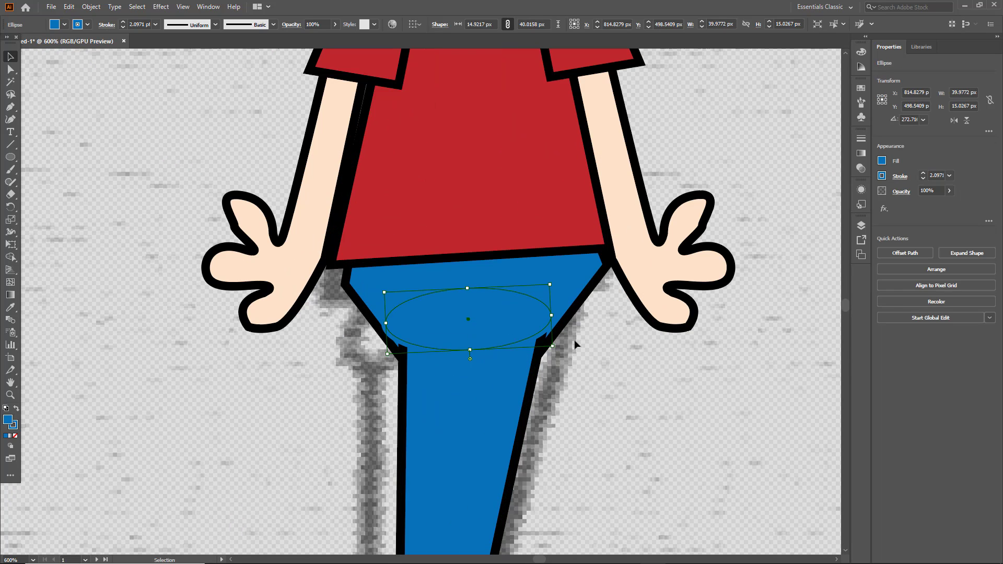
key(Right)
key(Down)
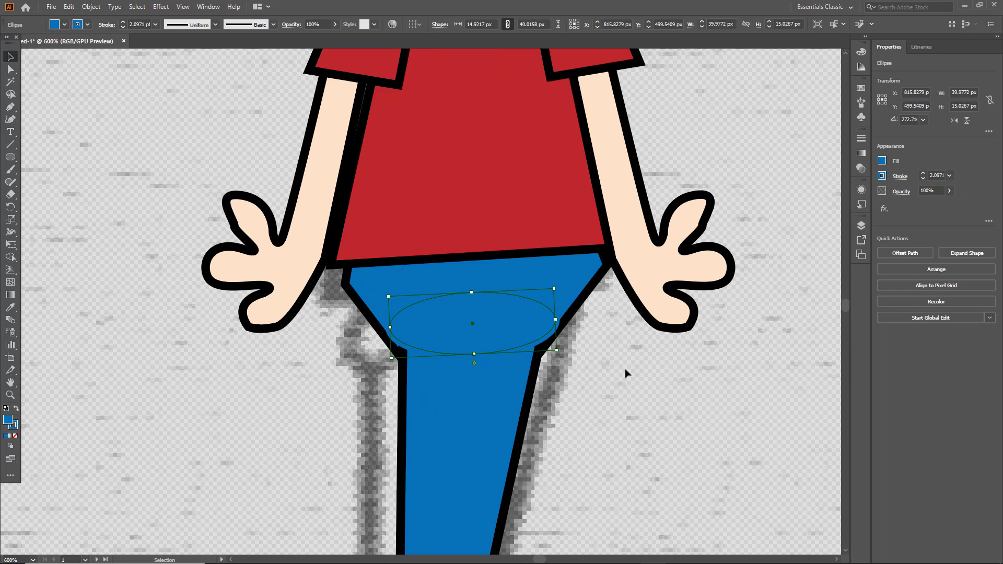
- Select the leg and expand the Right layer to find the leg and its joint ellipse in the layer list
scroll(626, 373, down, 2)
click(544, 394)
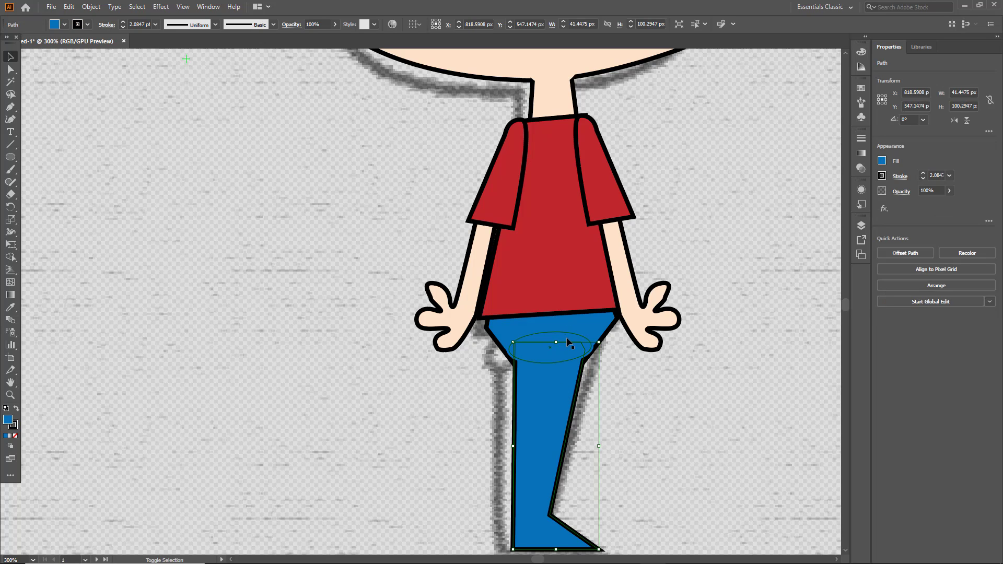
shift+click(567, 338)
click(722, 375)
click(548, 398)
click(861, 226)
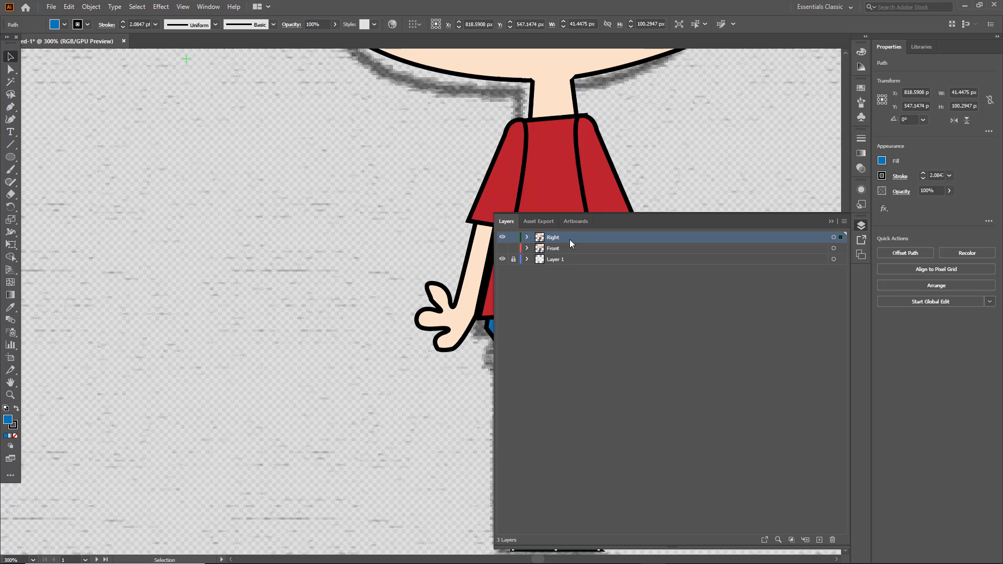
click(526, 238)
click(570, 292)
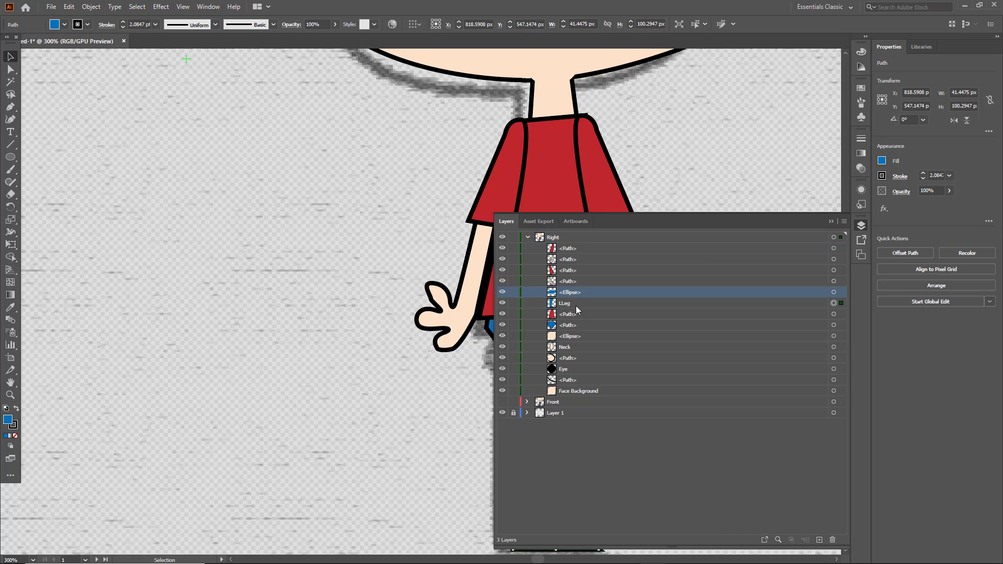
click(575, 305)
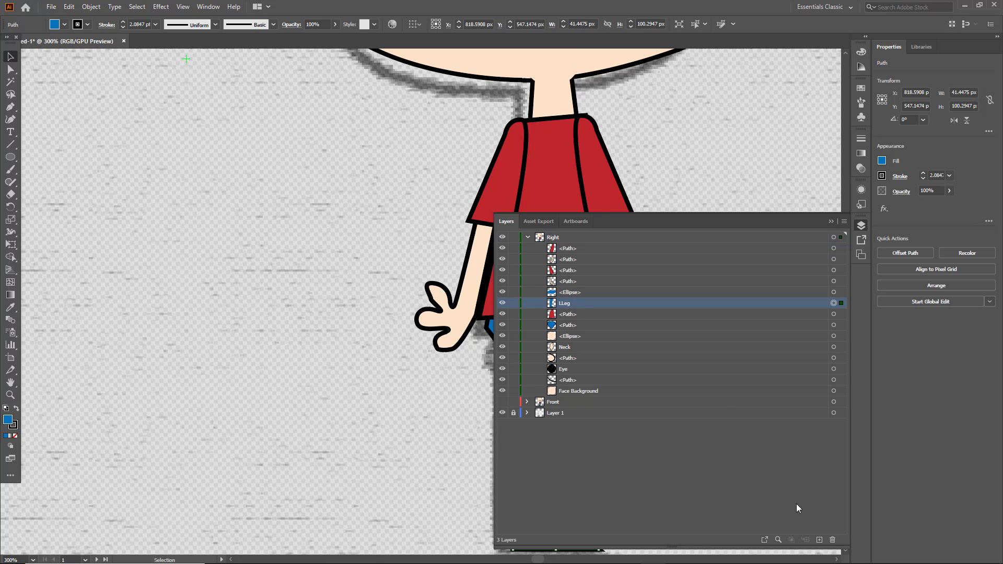
- Create a sublayer named LLeg in the Right layer and put the joint ellipse and the leg path into it
click(819, 540)
drag(569, 238, 572, 299)
shift+click(589, 312)
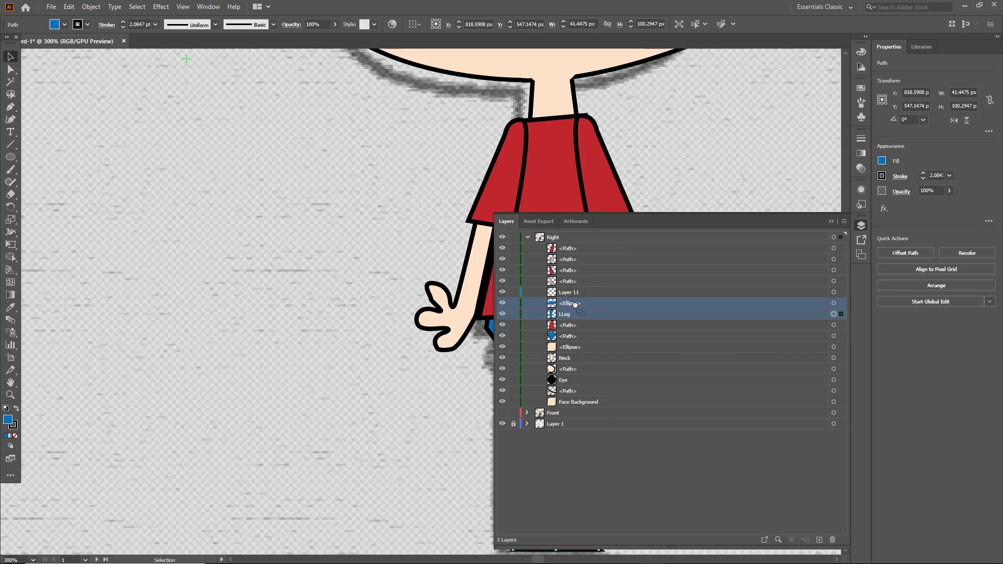
drag(576, 304, 574, 292)
double_click(573, 291)
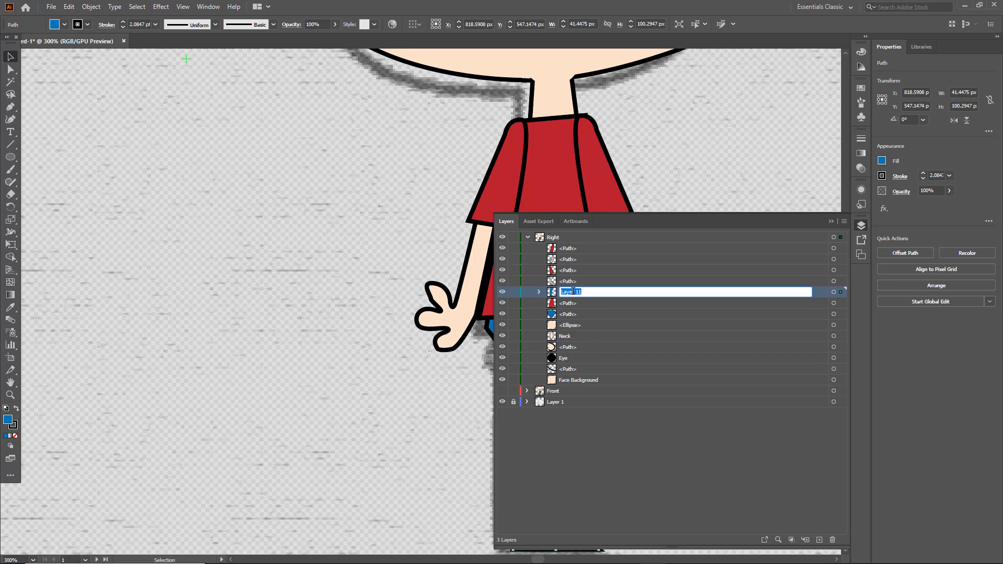
text(LLeg)
key(Return)
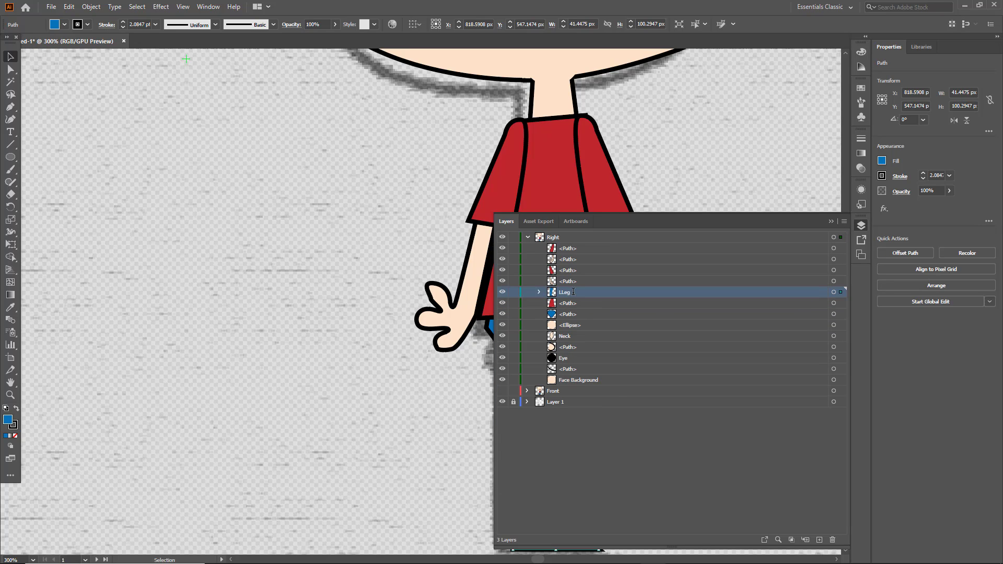
click(457, 403)
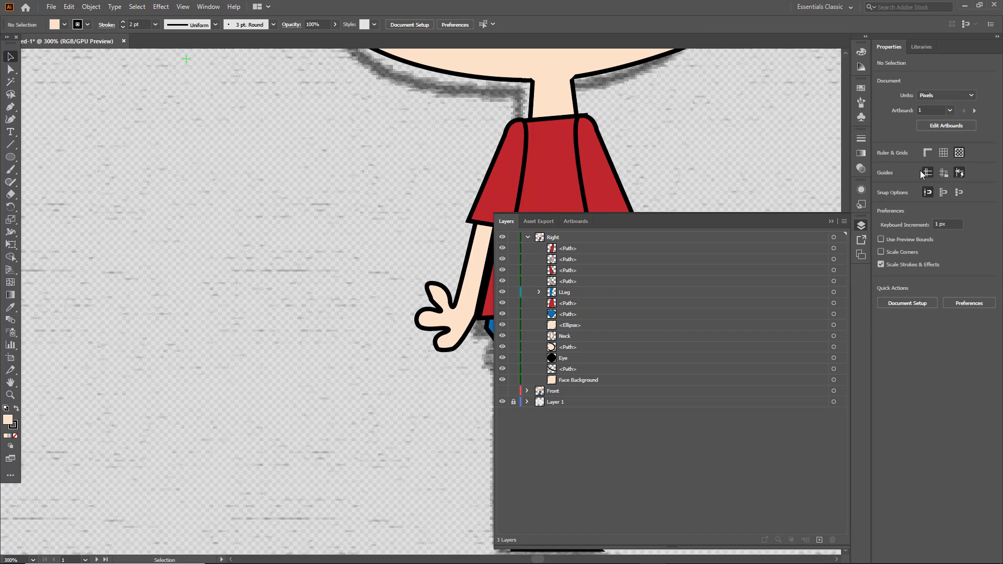
click(831, 220)
- Duplicate the leg, its joint ellipse and the hip shape, and place the copy to the right of the character
click(531, 335)
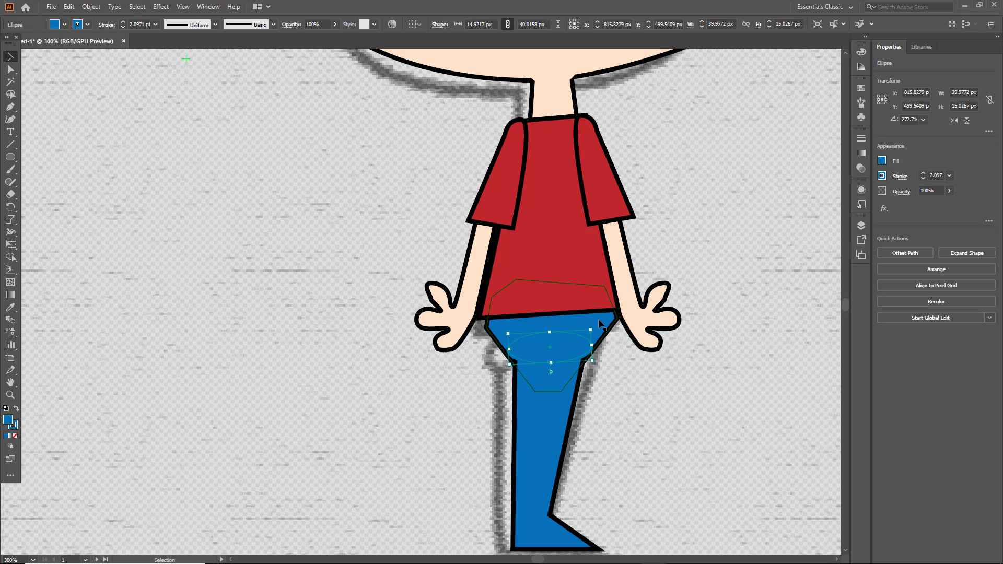
shift+click(577, 348)
shift+click(552, 411)
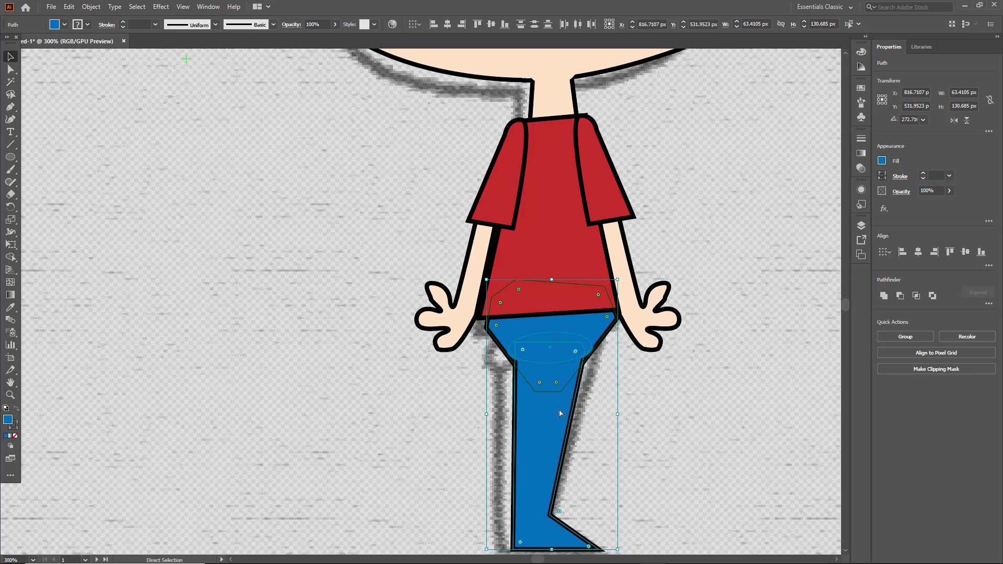
key(ctrl+v)
drag(437, 204, 777, 308)
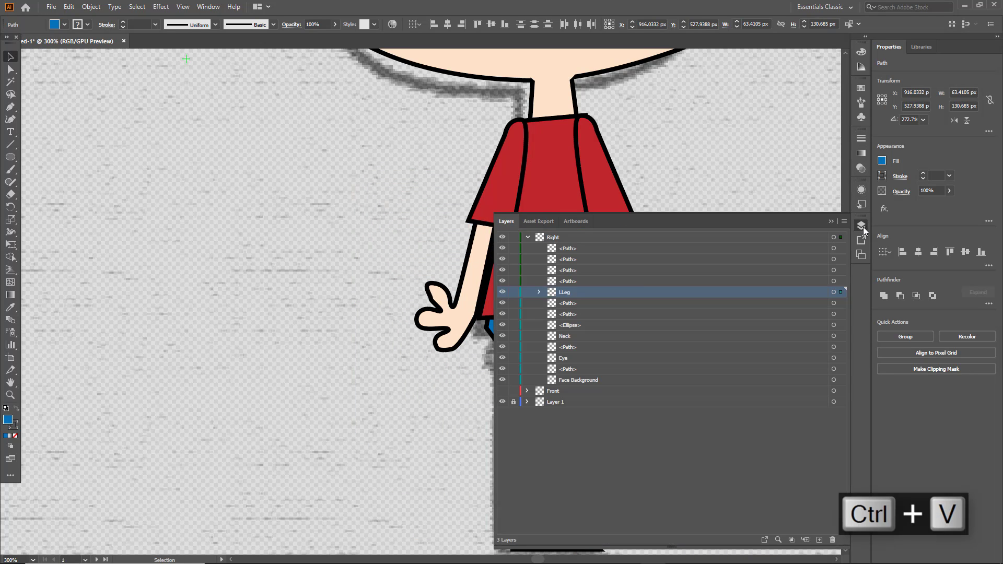
- Expand the LLeg sublayer and hide the duplicated ellipse and leg inside it
click(861, 225)
click(539, 292)
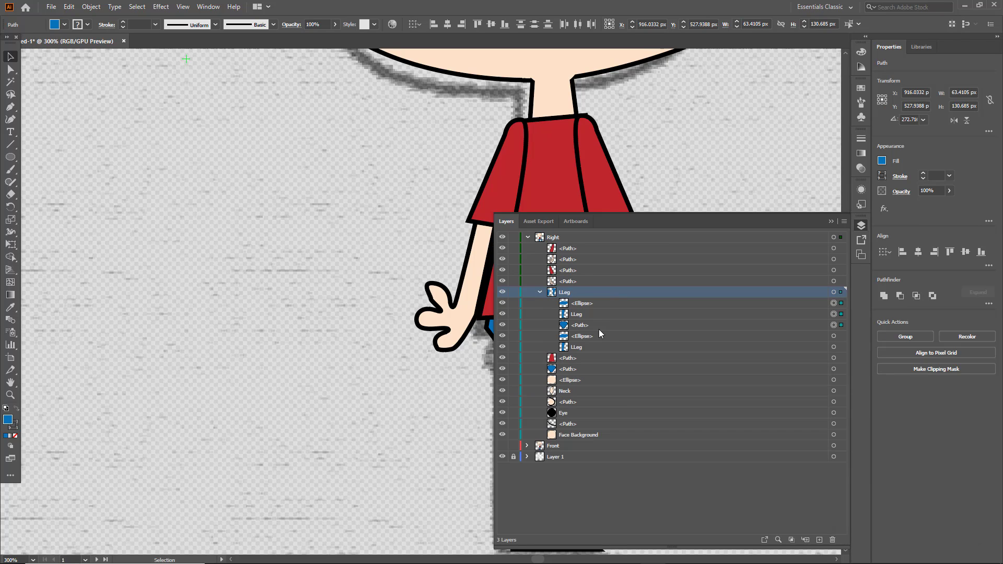
click(587, 327)
click(588, 304)
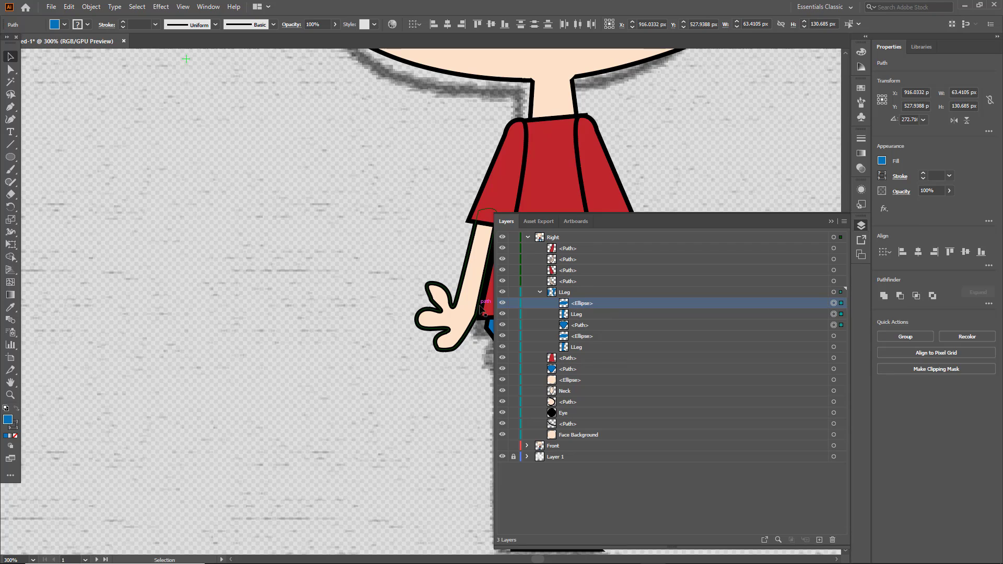
click(503, 313)
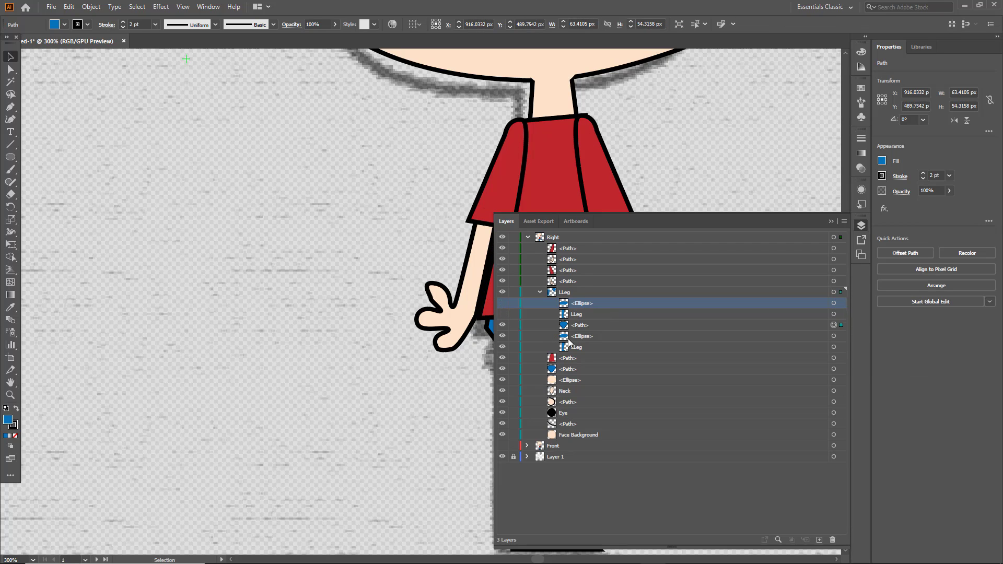
- Move the layer list clear of the artwork and delete the duplicated hip shape beside the character
click(592, 335)
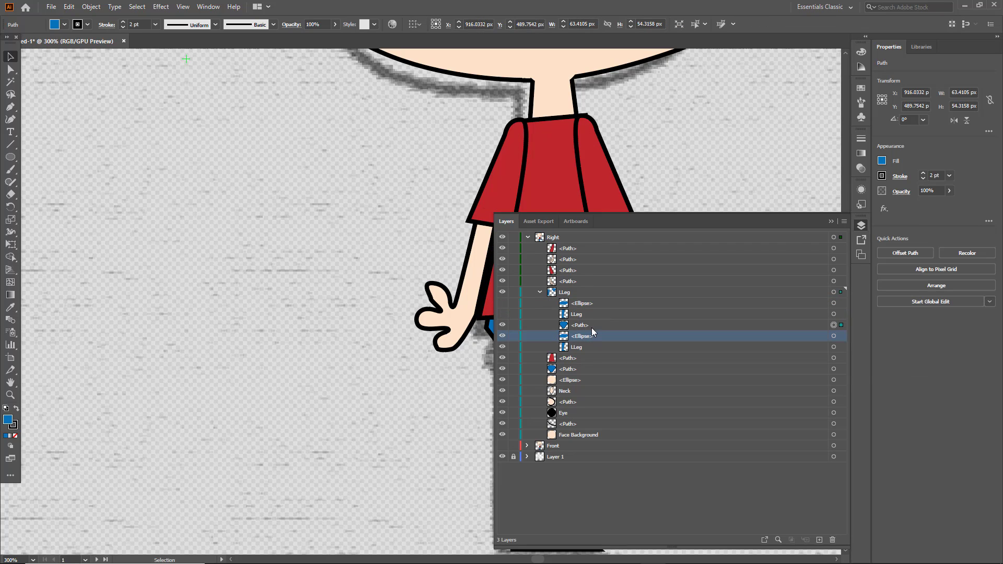
click(832, 222)
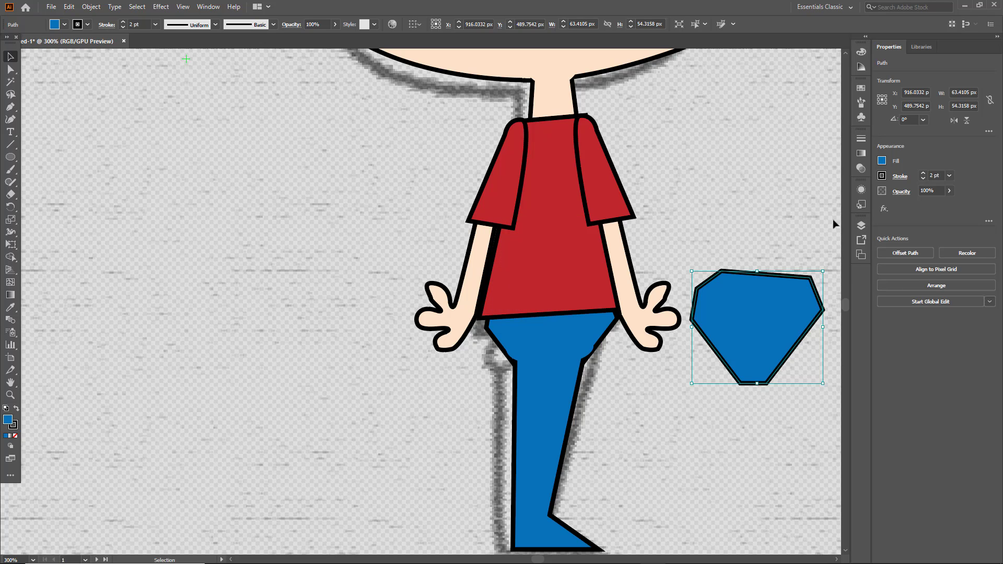
click(861, 226)
drag(748, 224, 298, 145)
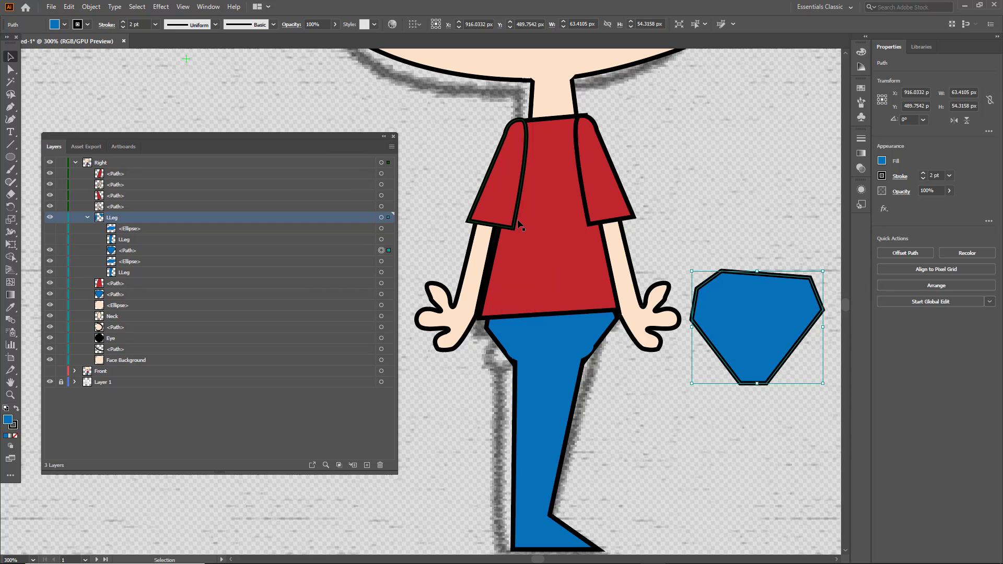
drag(731, 343, 705, 369)
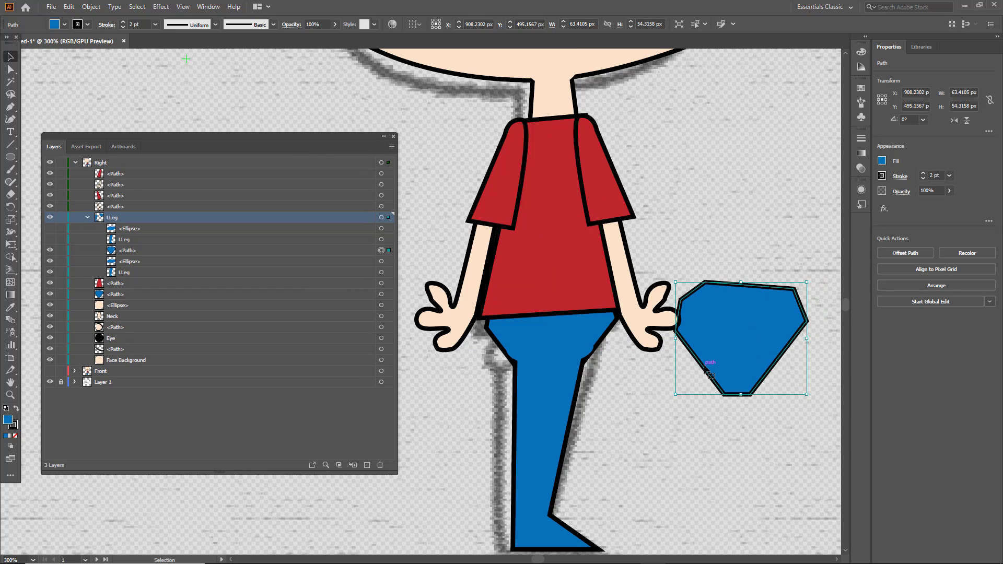
key(Delete)
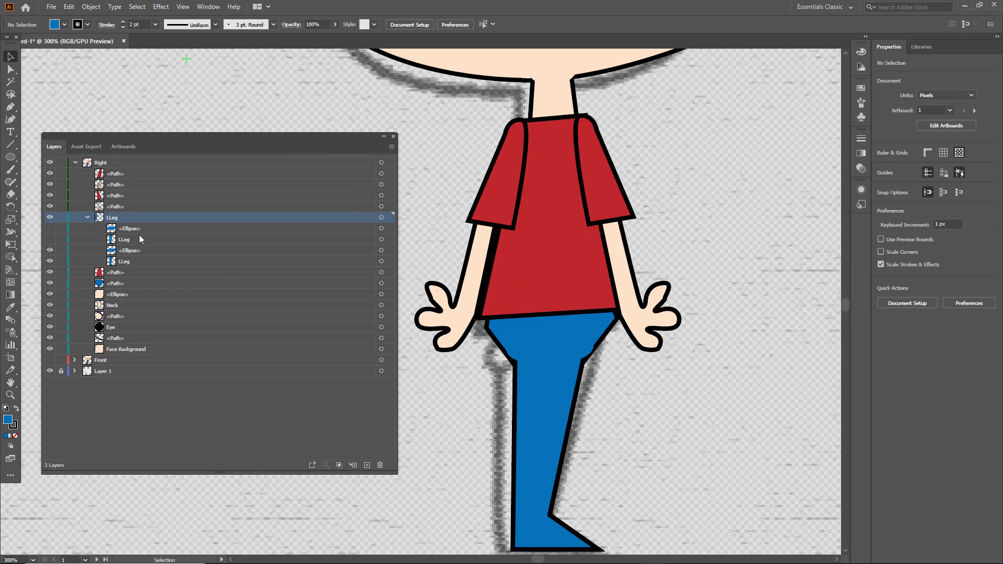
- In the LLeg sublayer, show the duplicated ellipse and leg again and hide the original pair
click(134, 231)
click(135, 245)
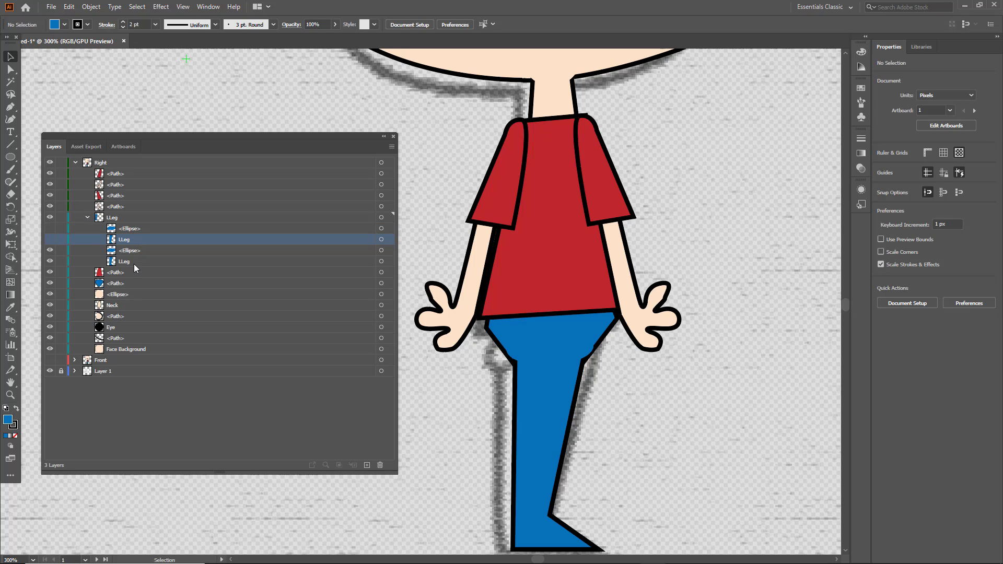
click(135, 261)
click(134, 253)
click(134, 262)
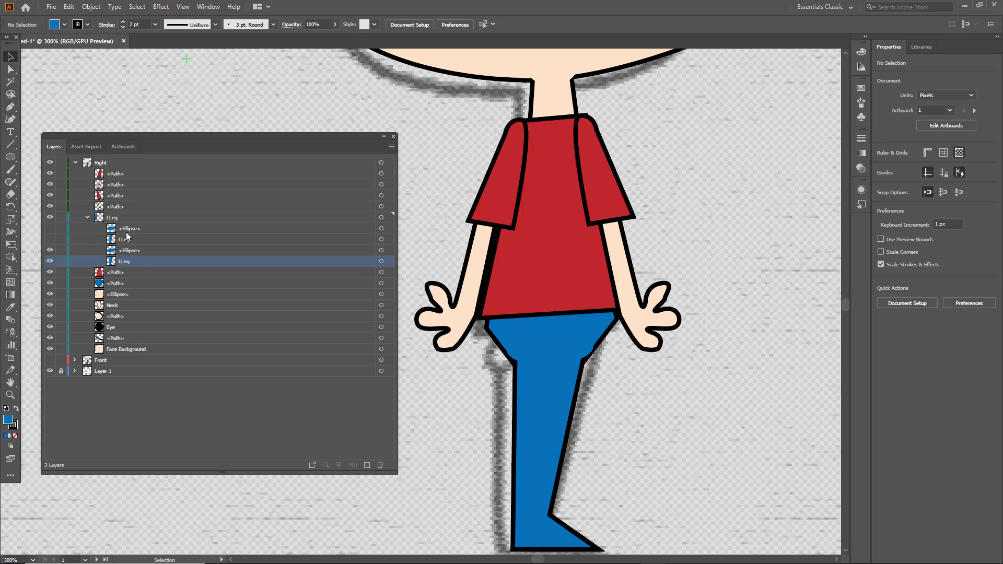
click(112, 220)
click(128, 253)
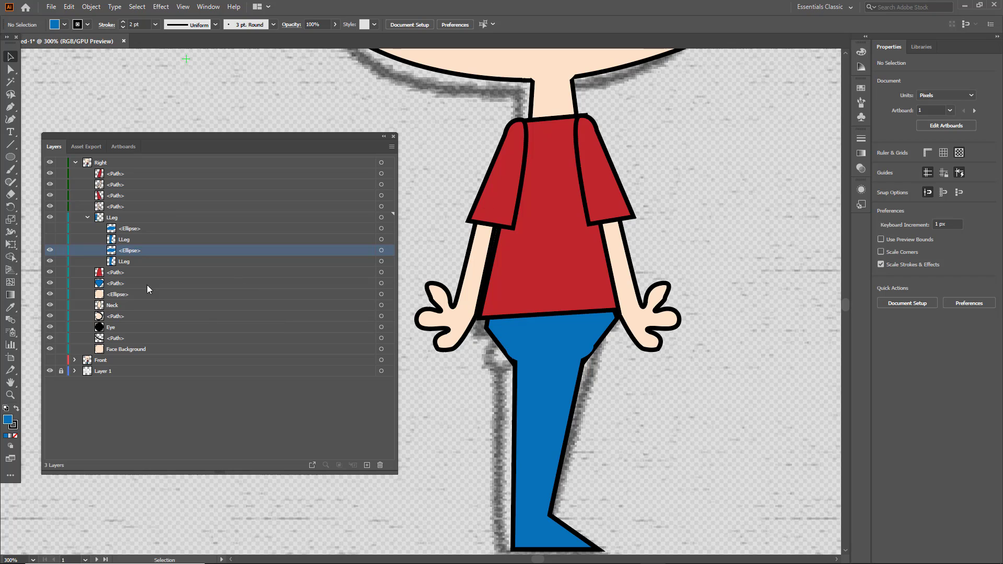
click(125, 263)
click(132, 255)
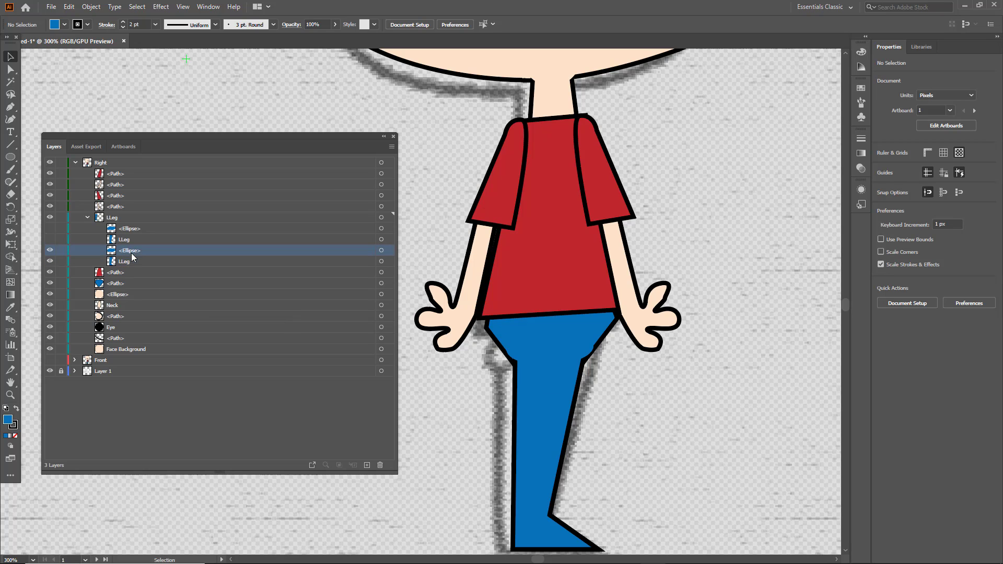
click(50, 229)
click(49, 240)
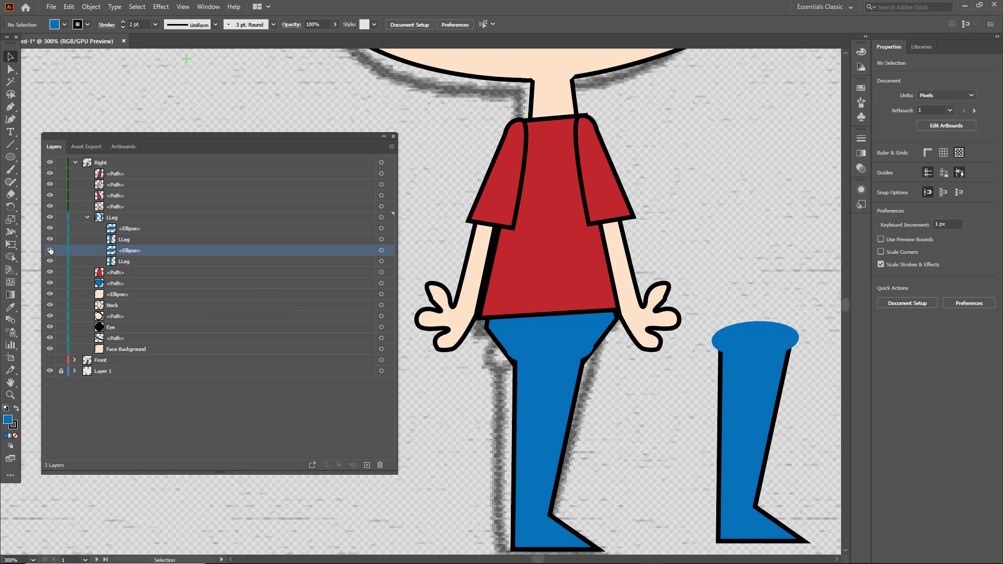
drag(52, 254, 67, 257)
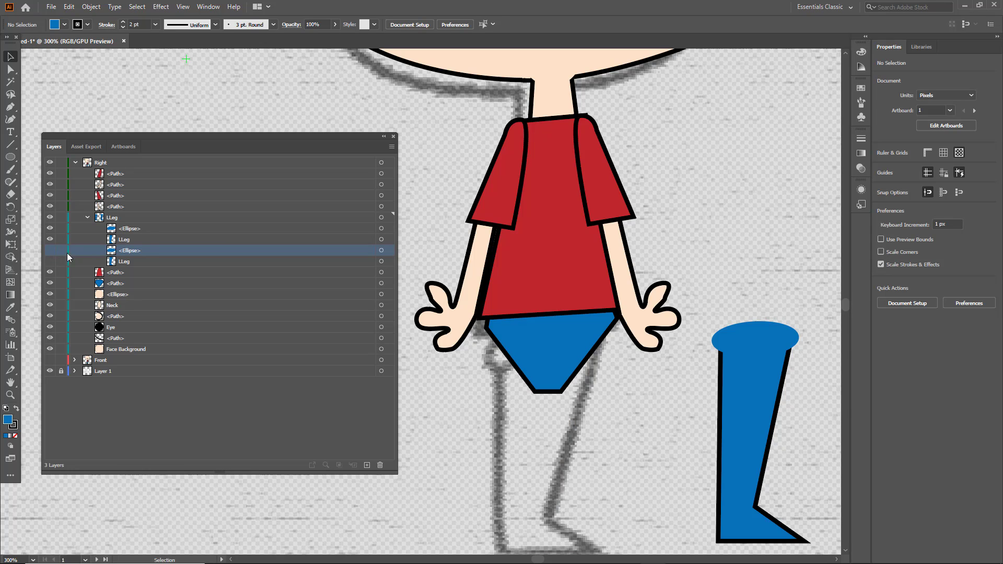
- Put the duplicated ellipse behind its leg, and move both into a new sublayer named RLeg in the Right layer
drag(111, 227, 121, 244)
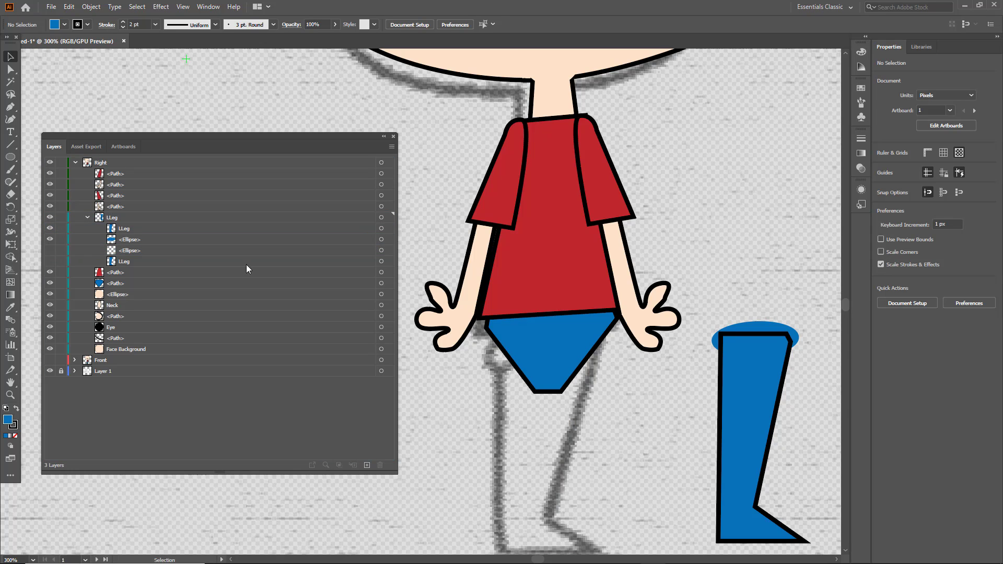
click(788, 414)
key(ctrl+x)
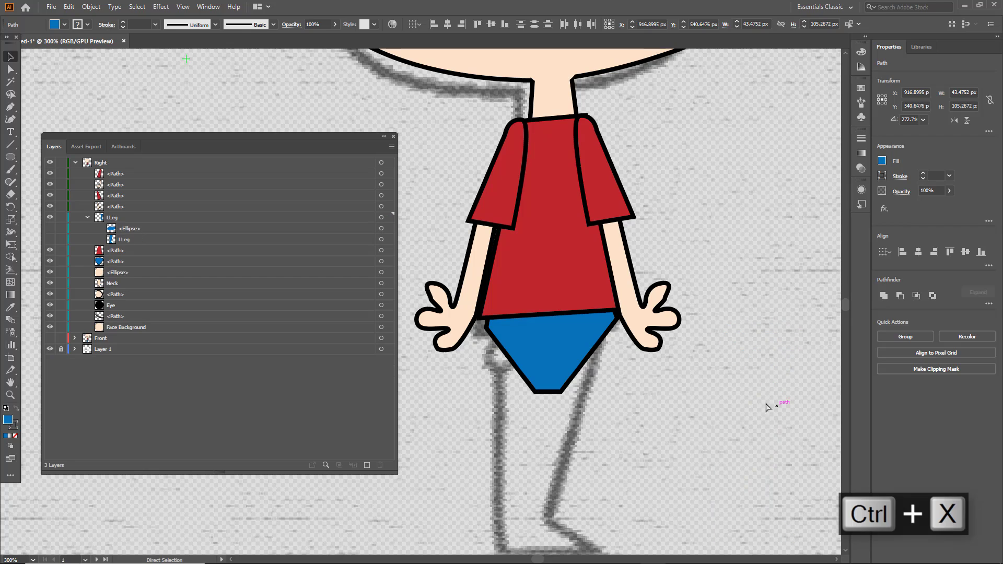
click(367, 465)
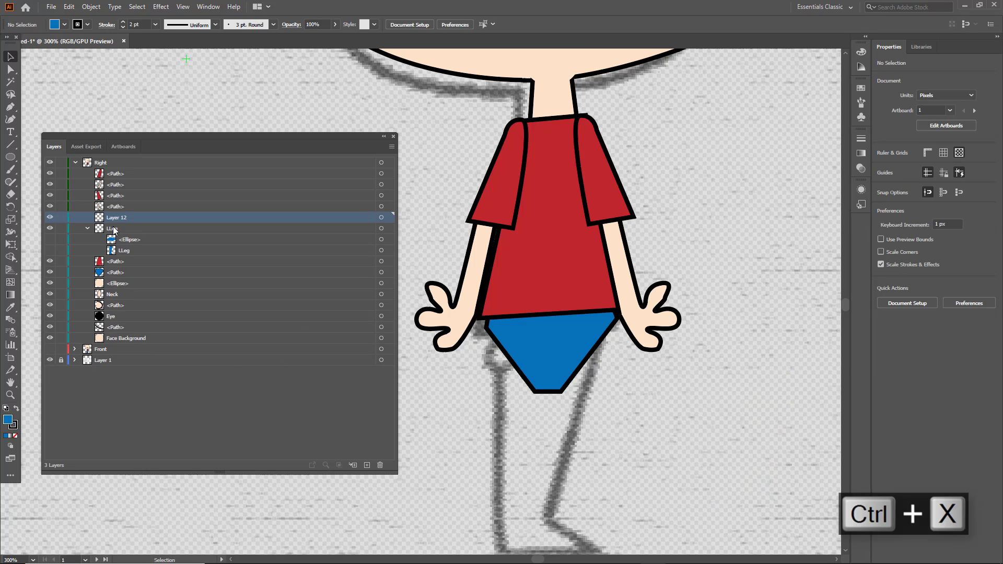
double_click(118, 218)
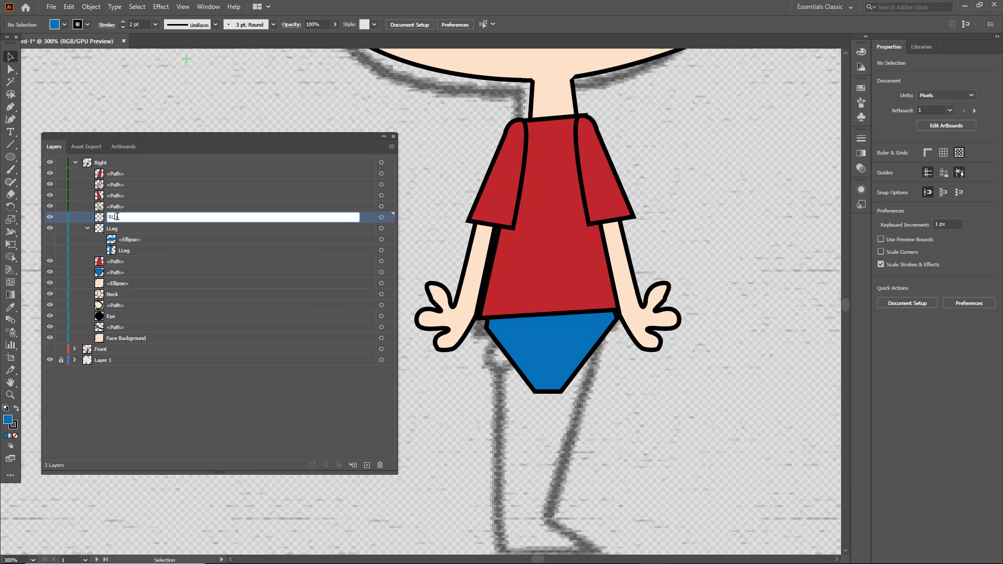
key(Return)
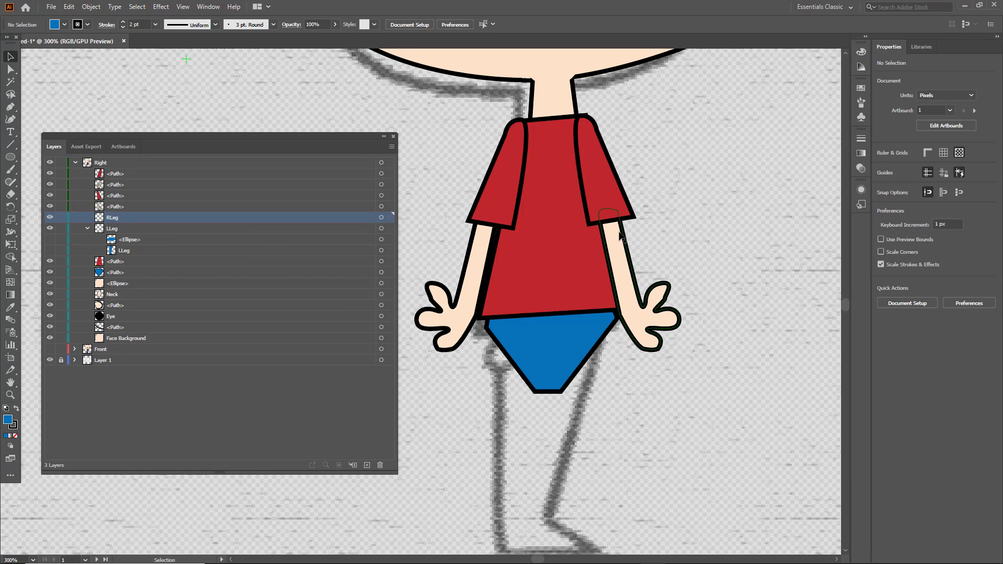
key(ctrl+v)
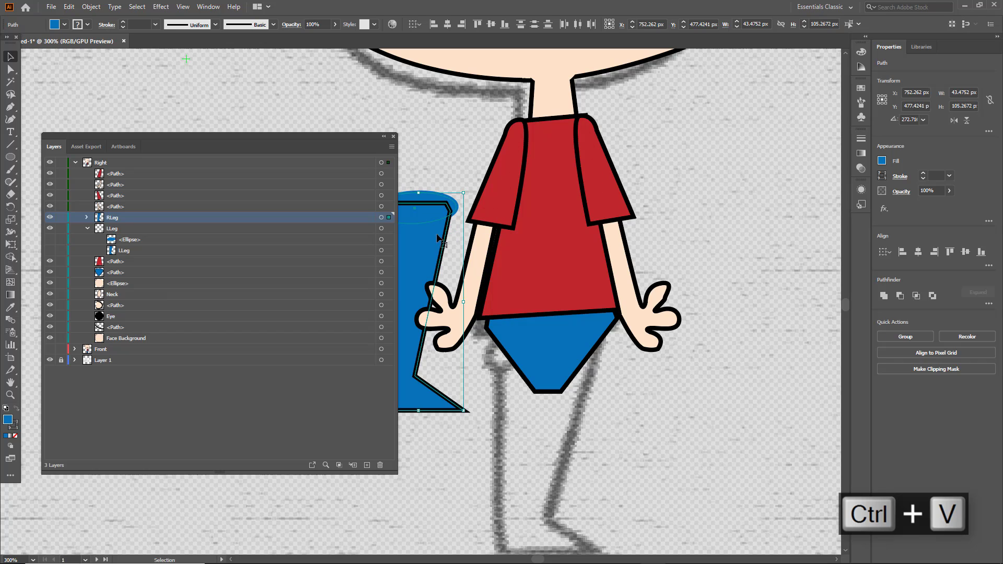
- Align the RLeg leg over the original leg's position and show the original leg and its joint ellipse again
drag(432, 235, 568, 380)
click(51, 240)
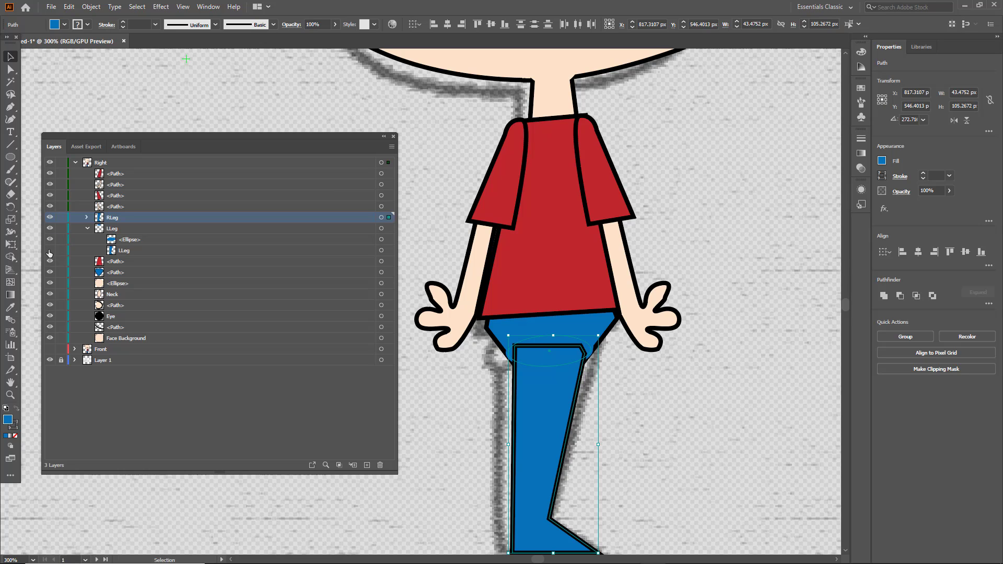
click(50, 251)
click(87, 229)
click(631, 365)
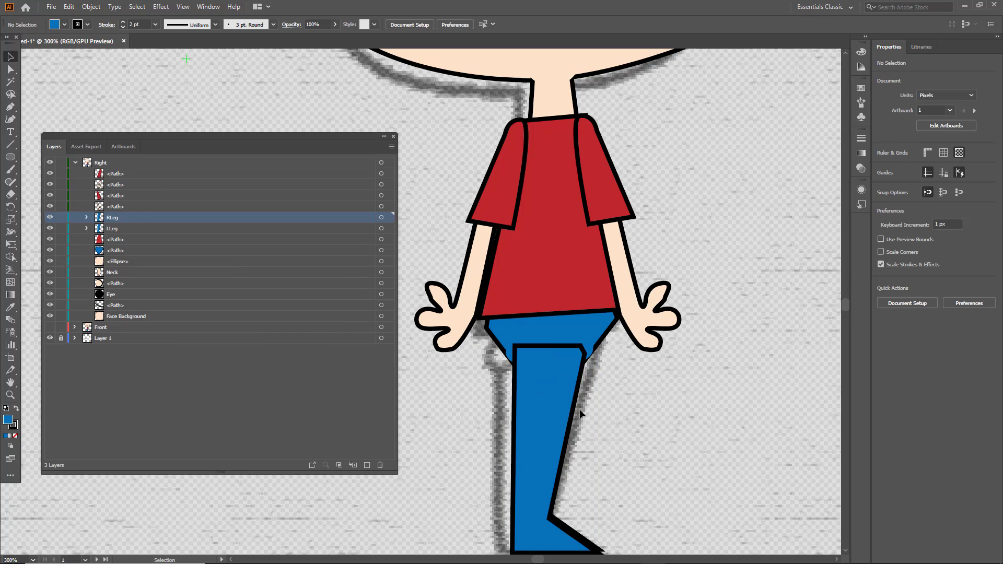
drag(562, 407, 553, 403)
drag(558, 408, 563, 402)
- Bring the joint ellipse in front of the leg inside RLeg and move the RLeg sublayer below the hip shape
click(589, 346)
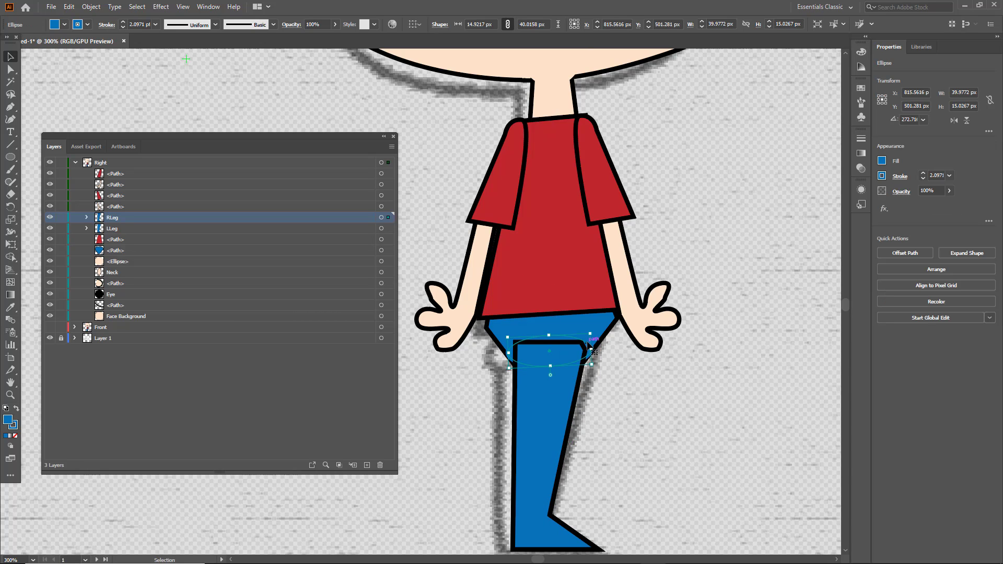
click(87, 218)
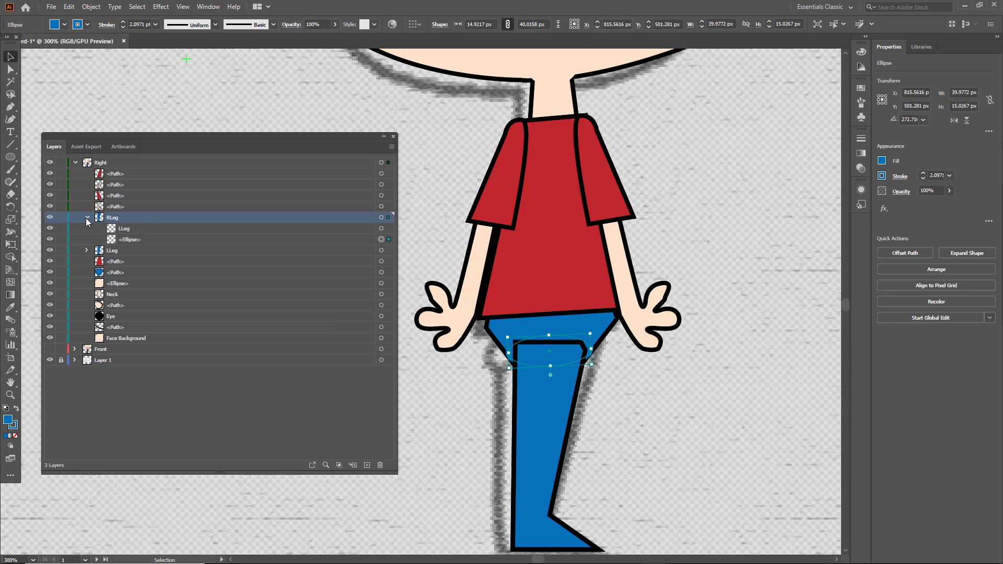
mouse_move(122, 242)
mouse_down()
mouse_move(114, 223)
mouse_move(114, 340)
mouse_move(120, 272)
mouse_move(119, 282)
mouse_up()
click(111, 222)
click(680, 396)
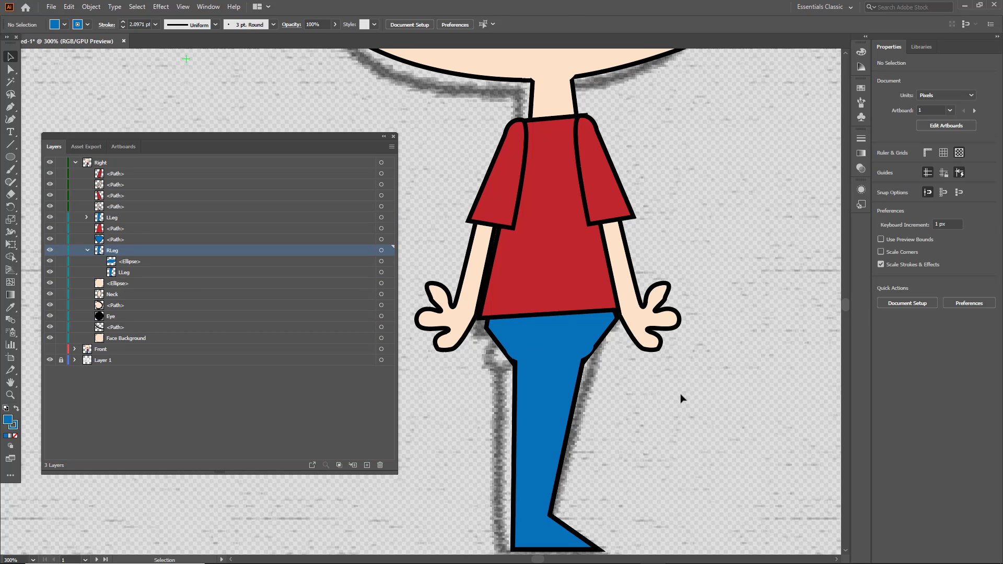
- Delete the sleeve and the arm with its hand on the character's back side
scroll(658, 351, down, 3)
scroll(544, 253, up, 6)
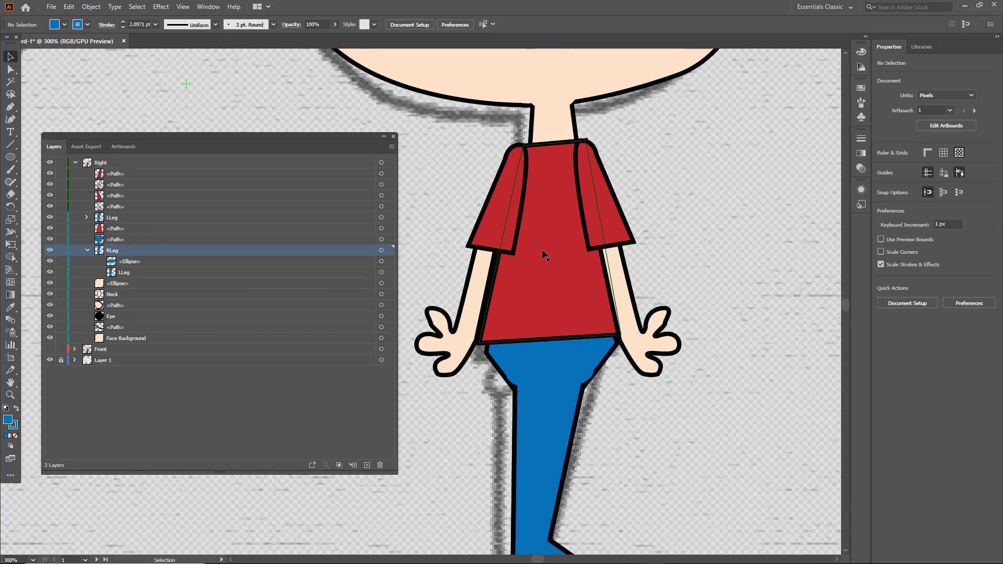
scroll(543, 255, down, 2)
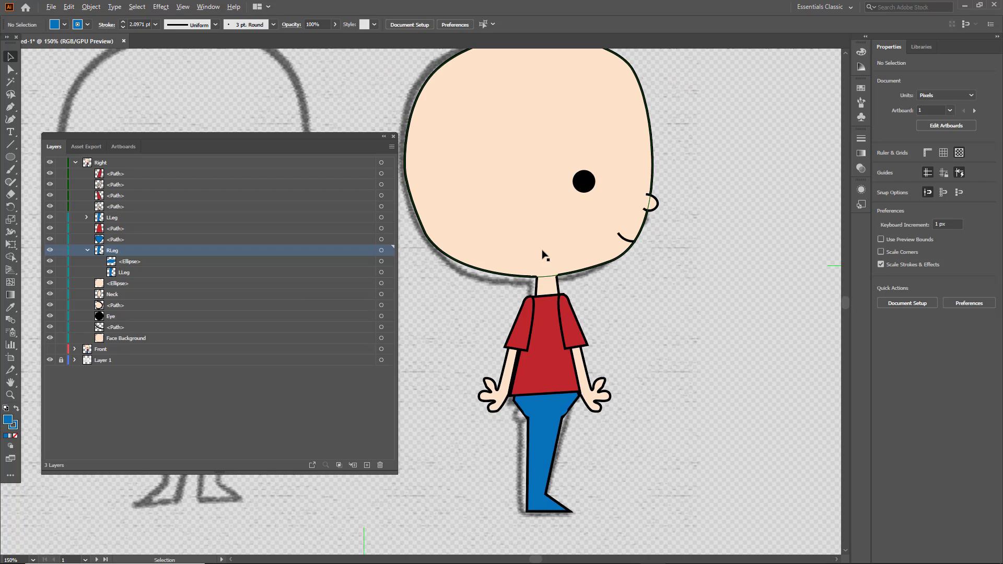
click(580, 337)
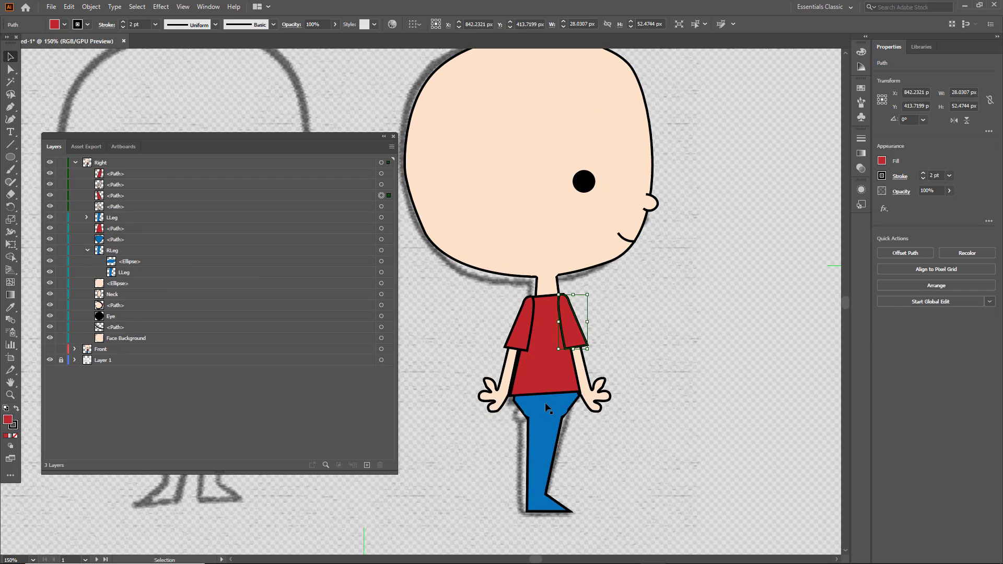
click(519, 342)
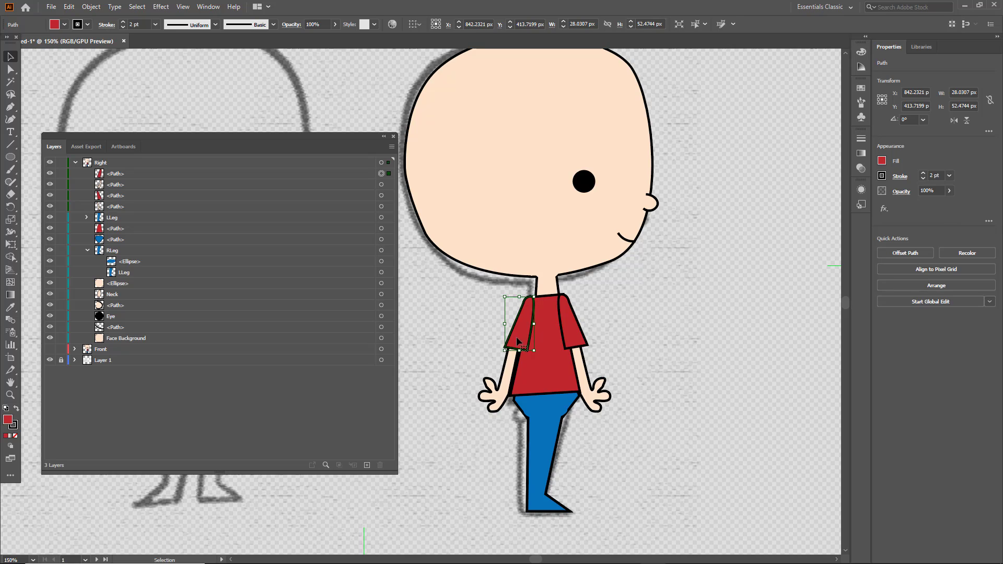
key(Delete)
click(507, 376)
key(Delete)
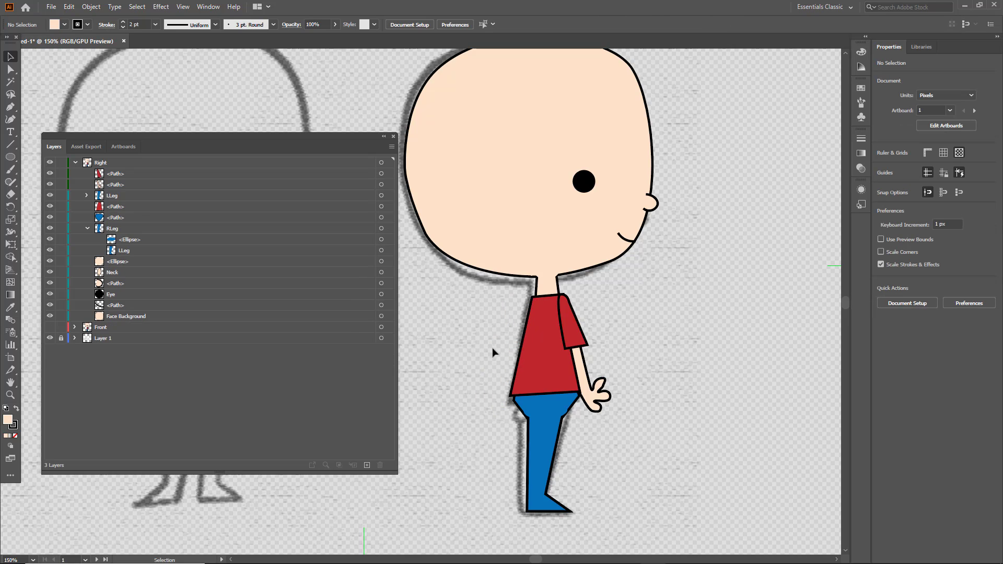
- Create a sublayer named LArm at the top of the Right layer and put the remaining sleeve and arm paths into it
click(109, 174)
click(367, 468)
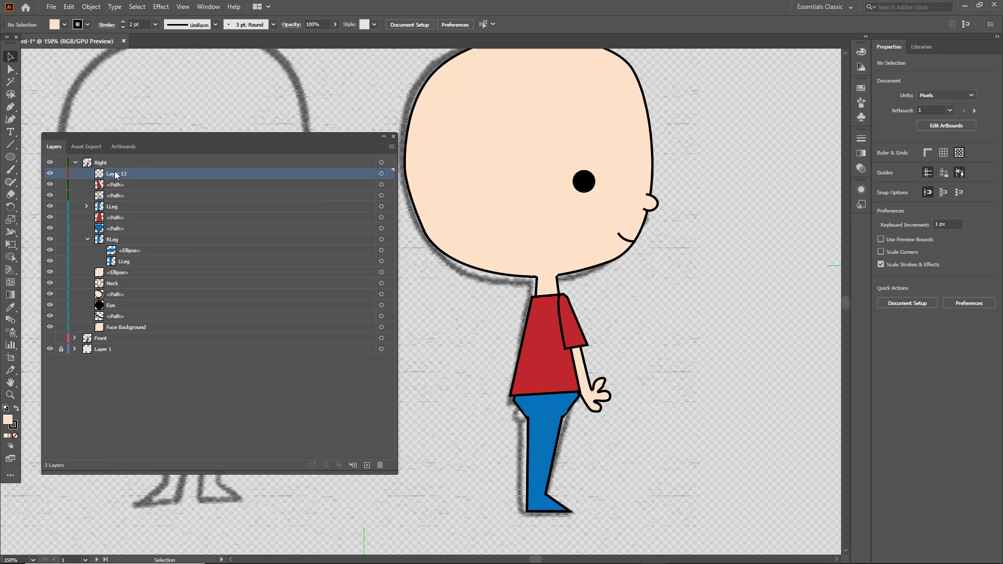
double_click(114, 173)
text(LArm)
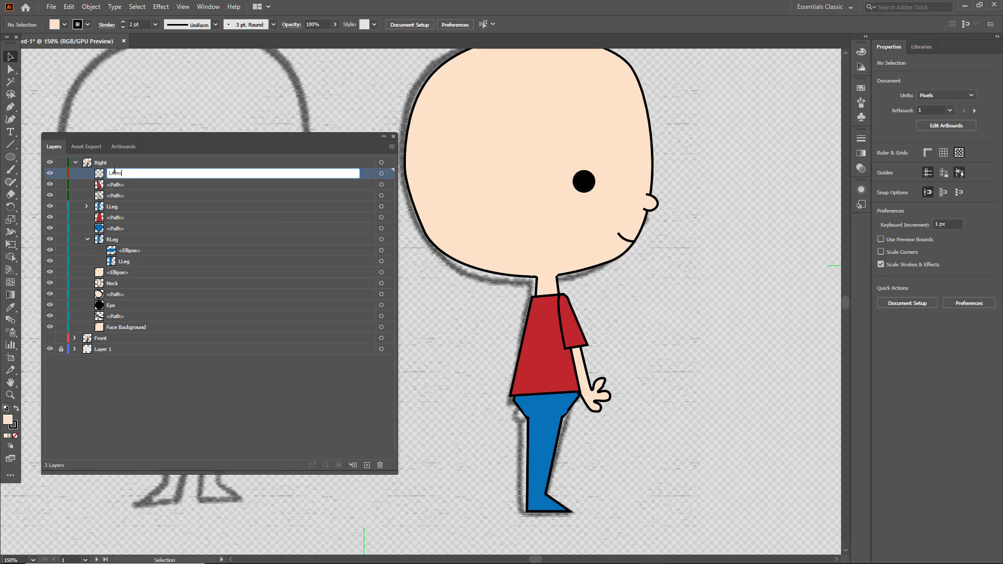
key(Return)
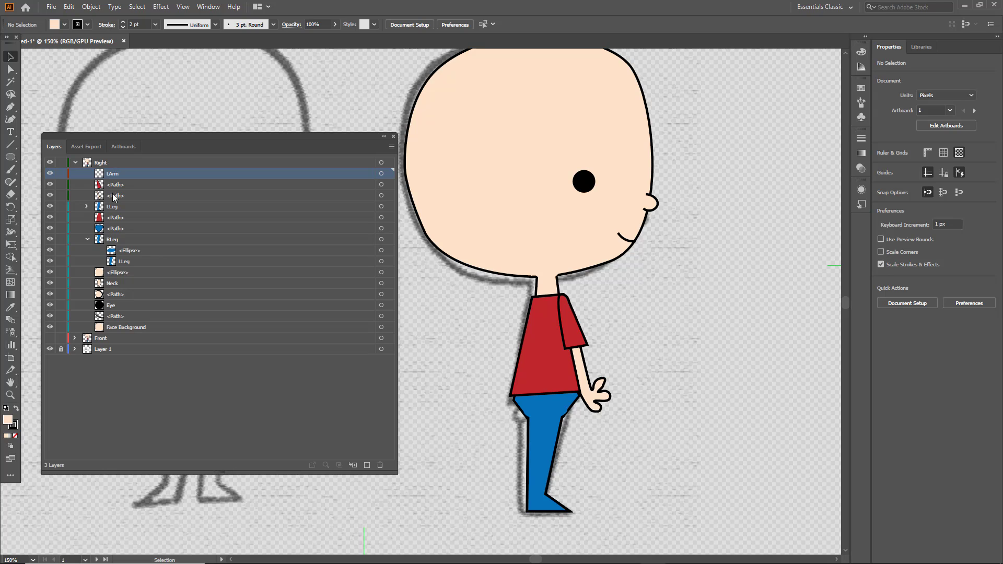
click(112, 188)
shift+click(113, 196)
drag(119, 187, 115, 174)
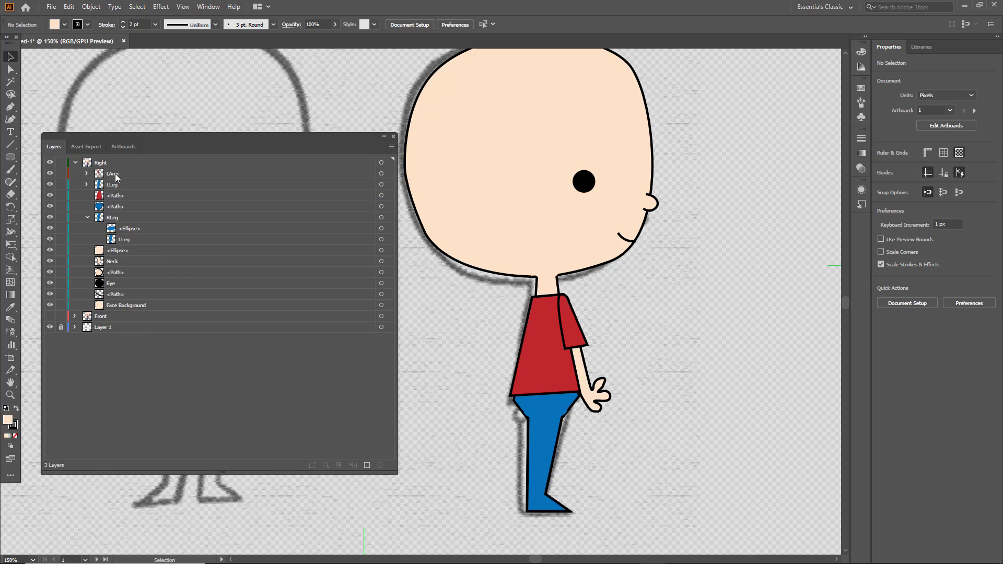
click(116, 177)
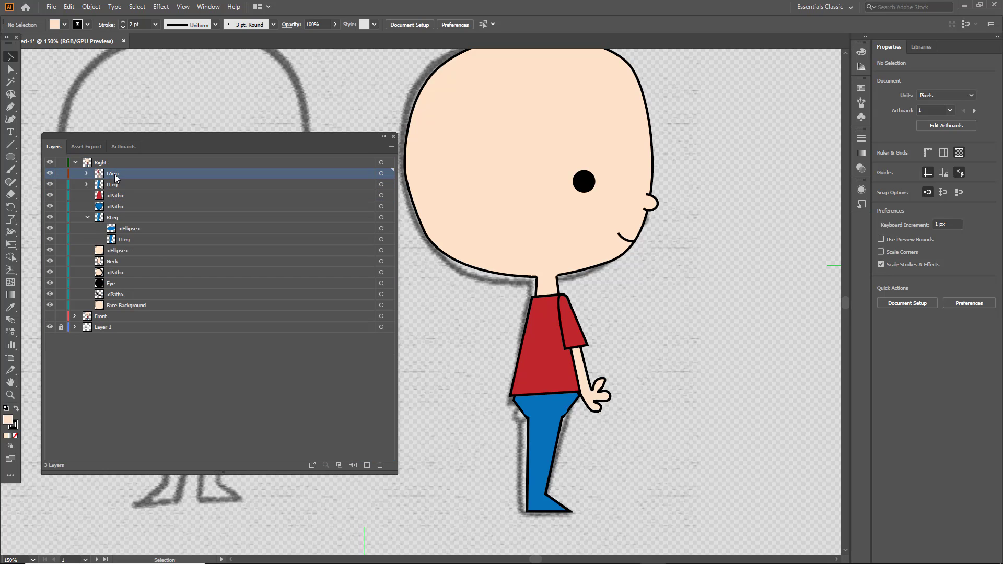
- Rotate the sleeve and arm in LArm about 18° clockwise and place them over the middle of the side-view shirt
click(581, 340)
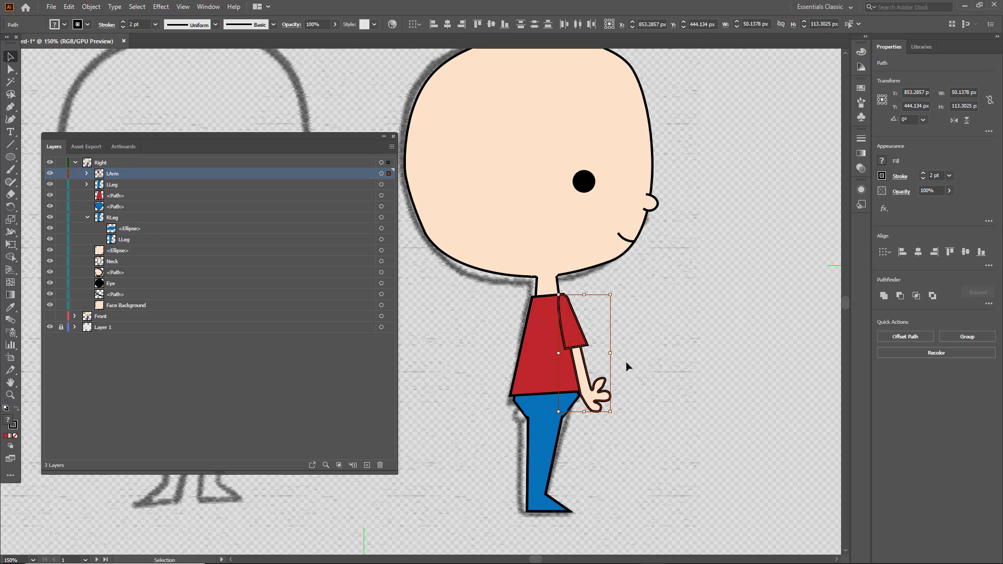
key(e)
drag(631, 390, 631, 413)
drag(576, 329, 554, 334)
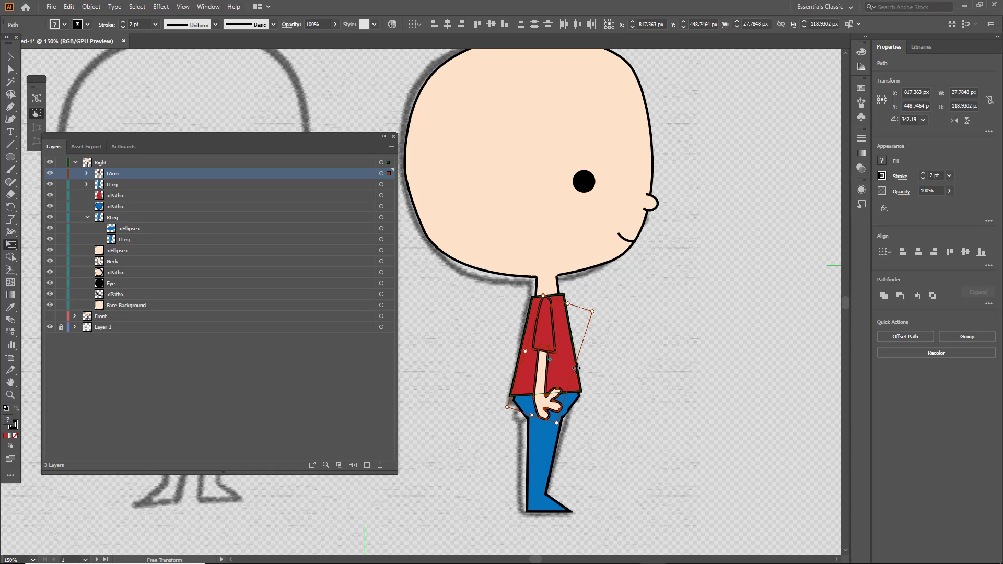
drag(577, 369, 589, 368)
key(ctrl+z)
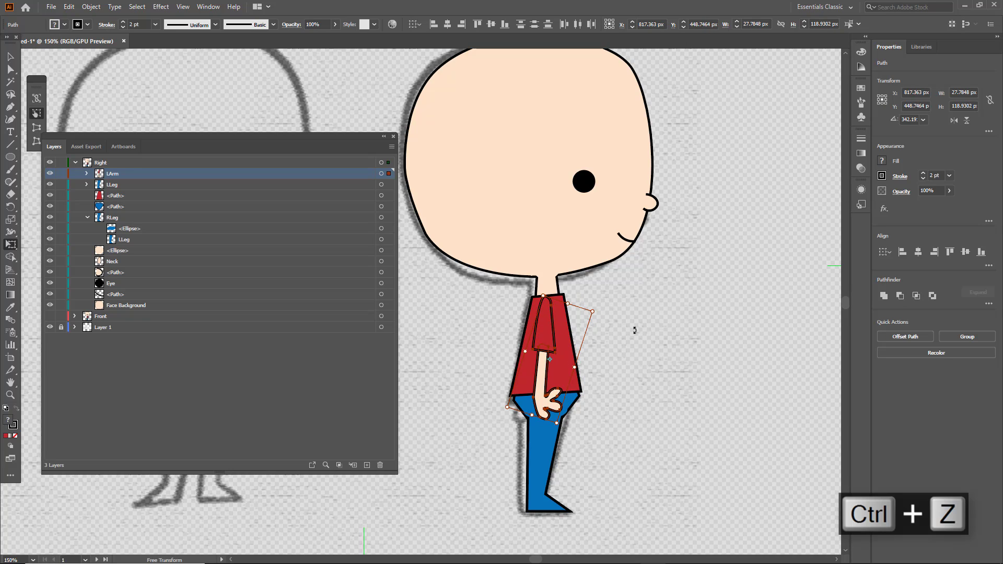
click(11, 56)
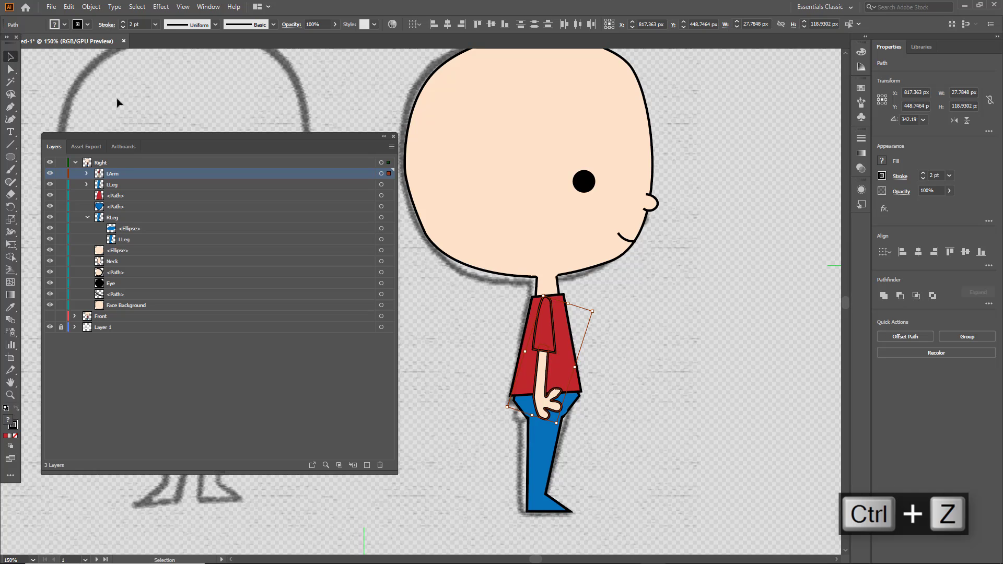
click(679, 310)
click(542, 337)
click(674, 353)
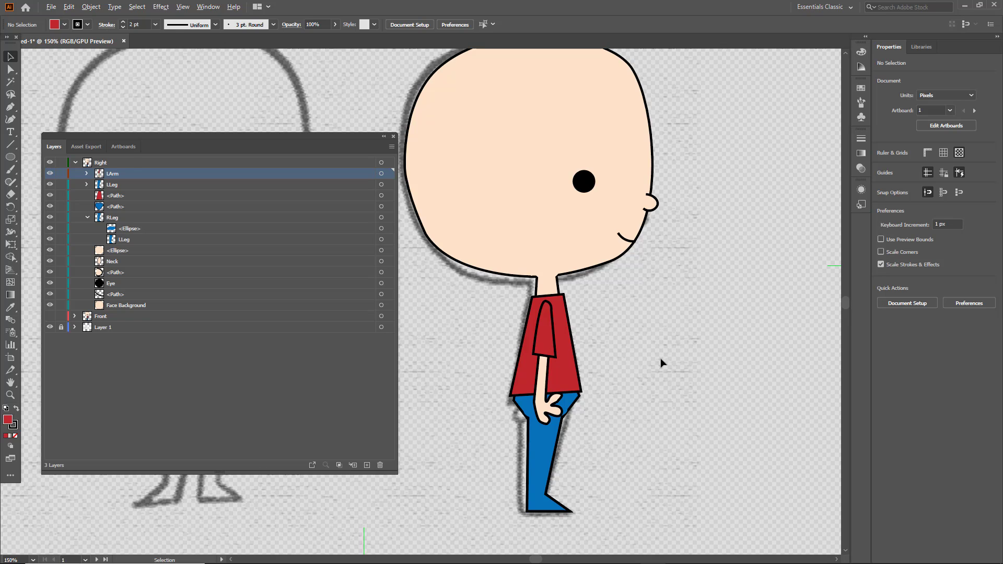
- Copy the sleeve and arm paths from LArm and create a sublayer named RArm at the top of the Right layer
scroll(639, 385, up, 1)
scroll(639, 385, down, 3)
scroll(693, 312, up, 3)
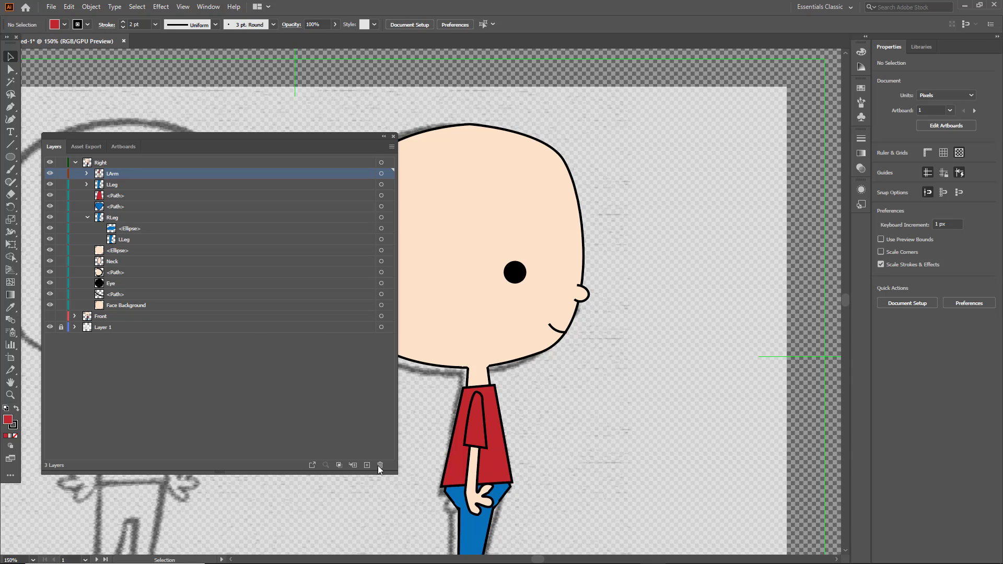
click(475, 429)
shift+click(471, 485)
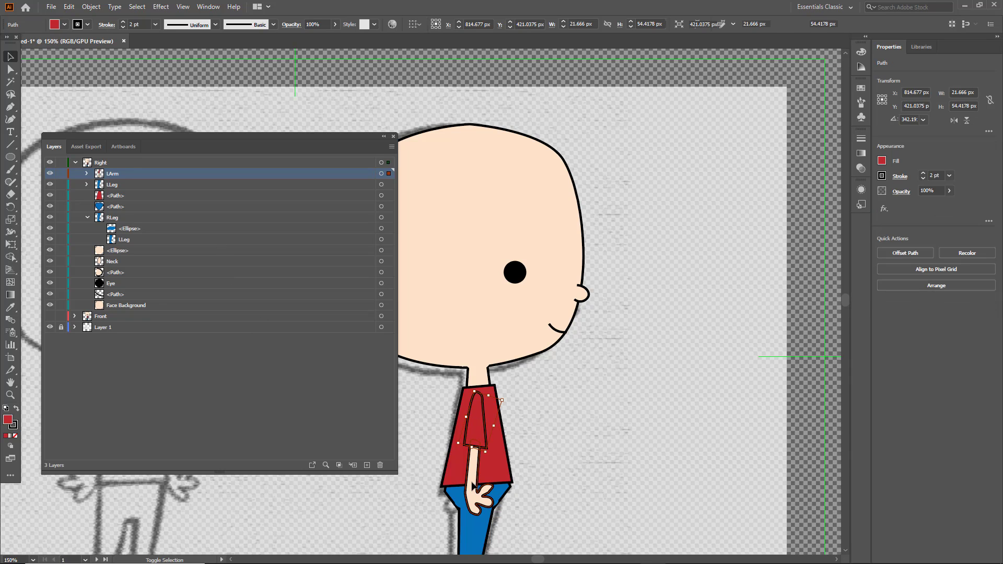
key(ctrl+c)
click(367, 466)
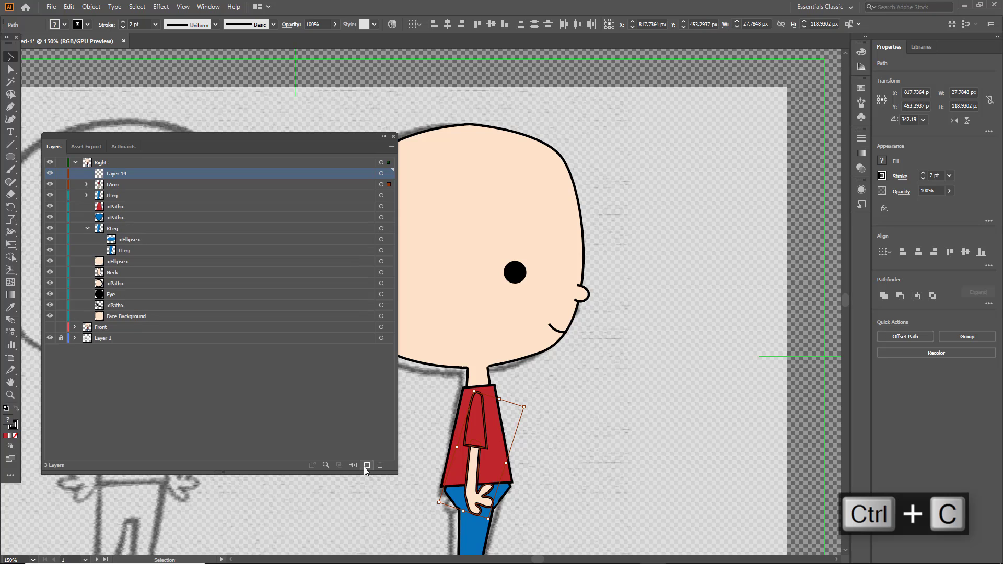
double_click(114, 175)
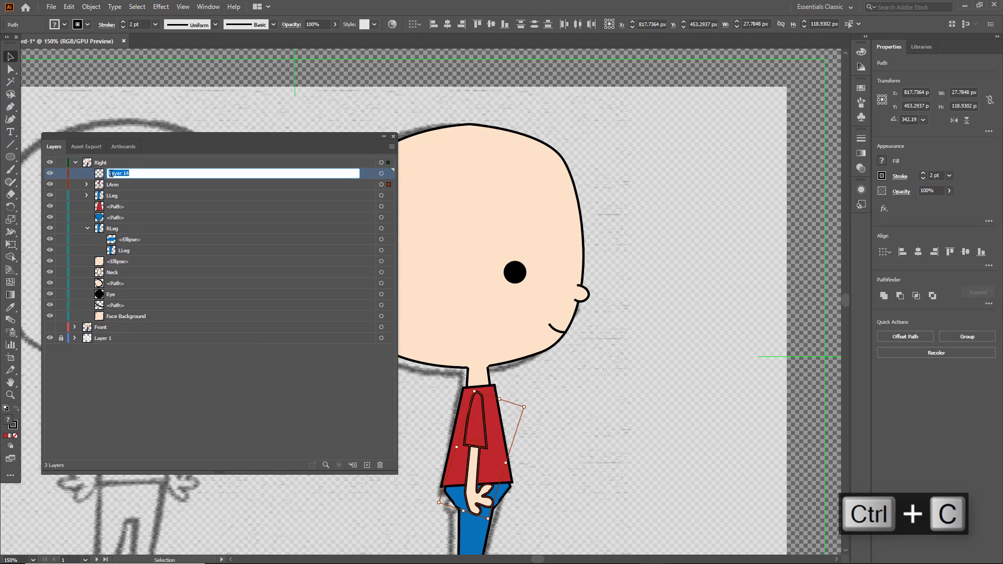
key(BackSpace)
text(RArm)
key(Return)
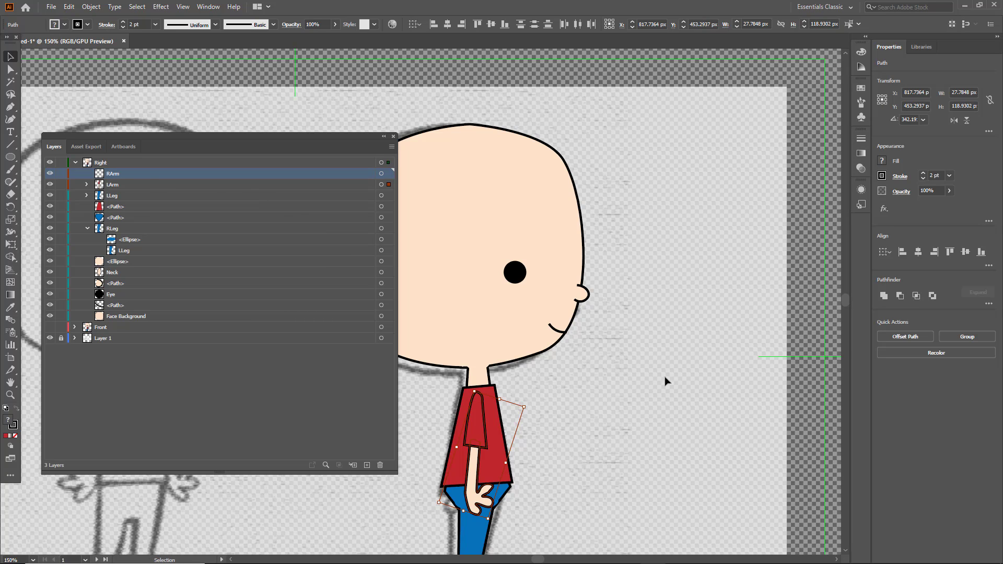
- Paste the arm copy into RArm aligned over the original arm, and move RArm directly above Face Background
key(ctrl+f)
key(ctrl+z)
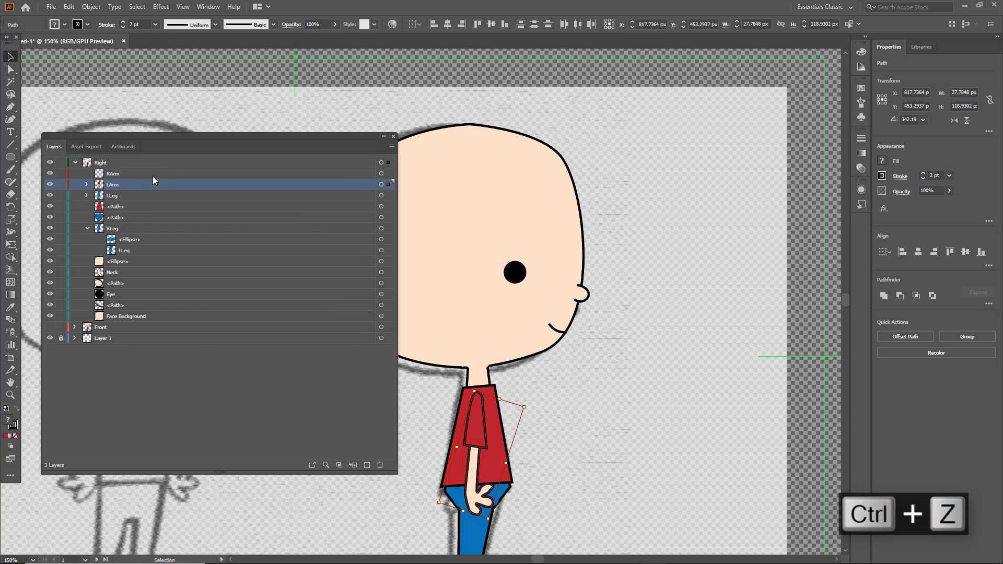
click(154, 177)
key(ctrl+v)
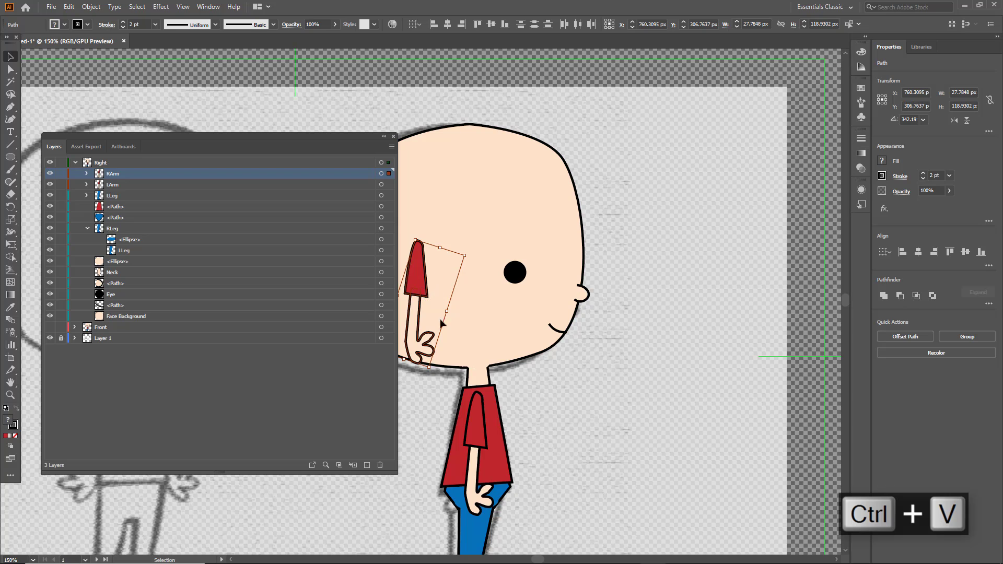
drag(441, 324, 482, 433)
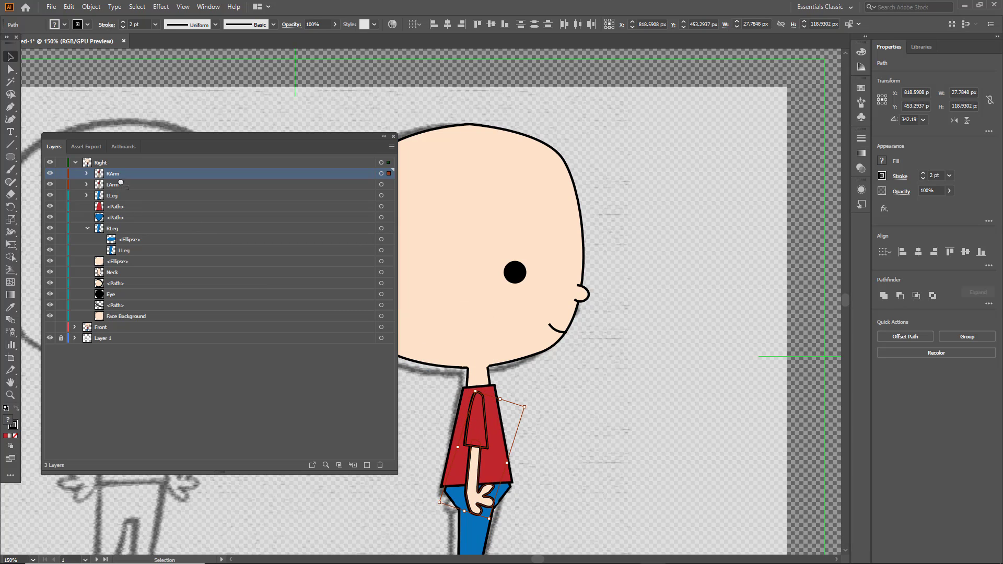
drag(121, 179, 130, 310)
- Show the Front layer's artwork alongside the side view and collapse the Right layer
click(74, 162)
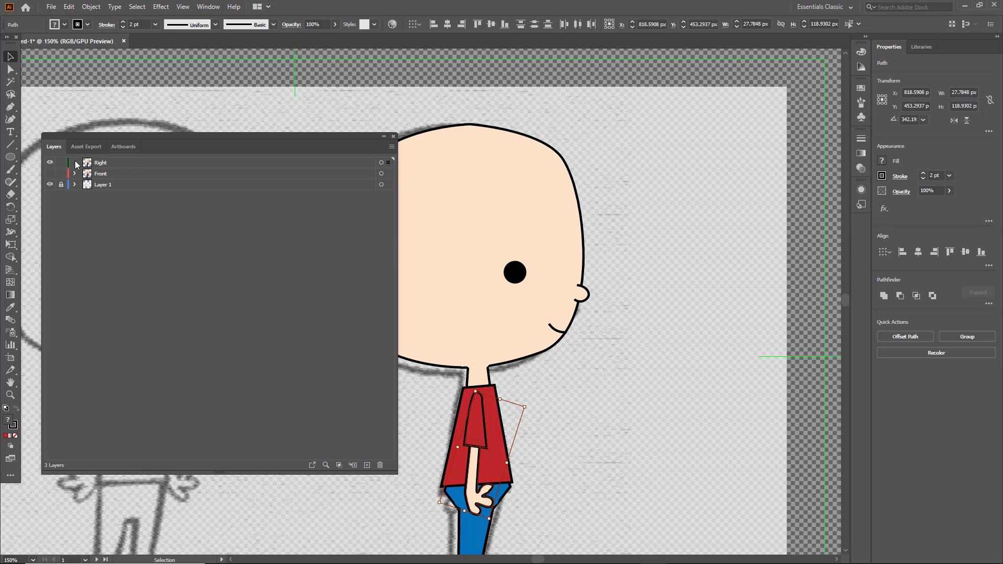
drag(346, 141, 973, 143)
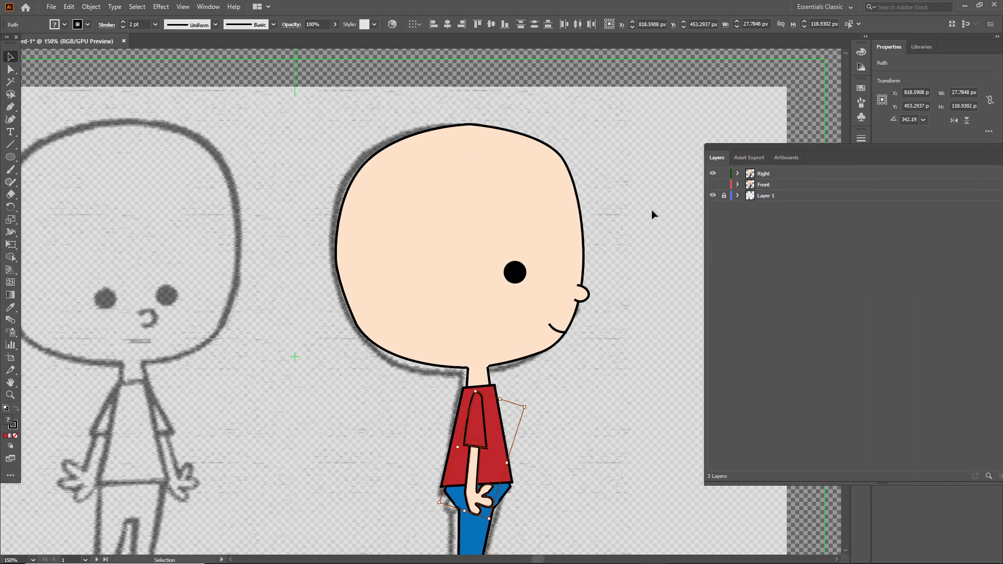
scroll(606, 228, down, 3)
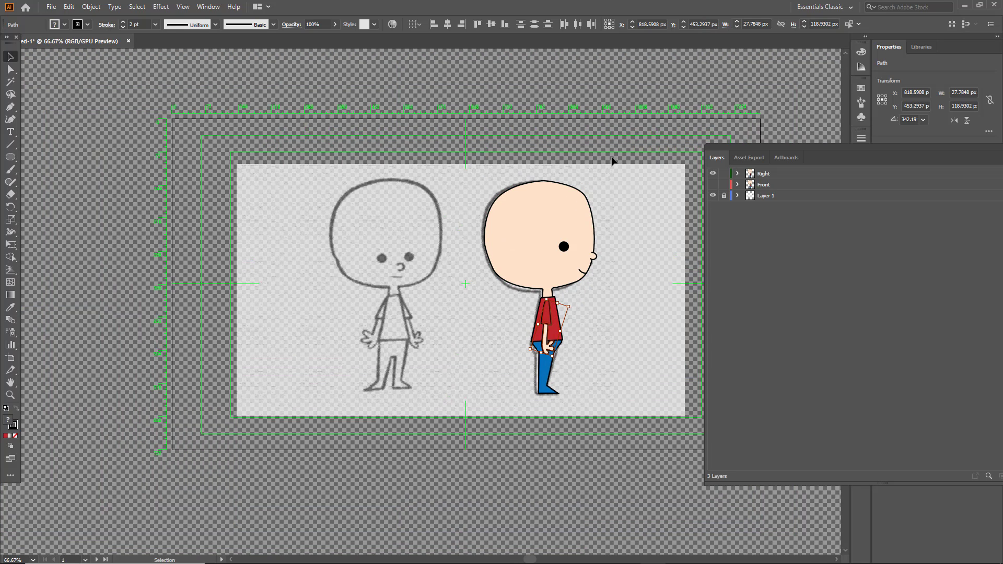
click(771, 176)
click(713, 184)
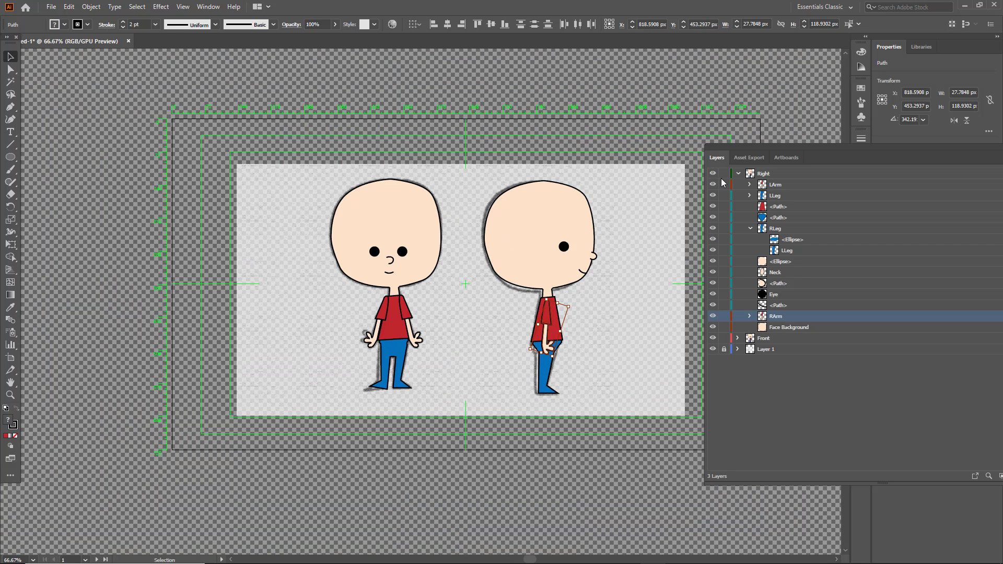
click(739, 174)
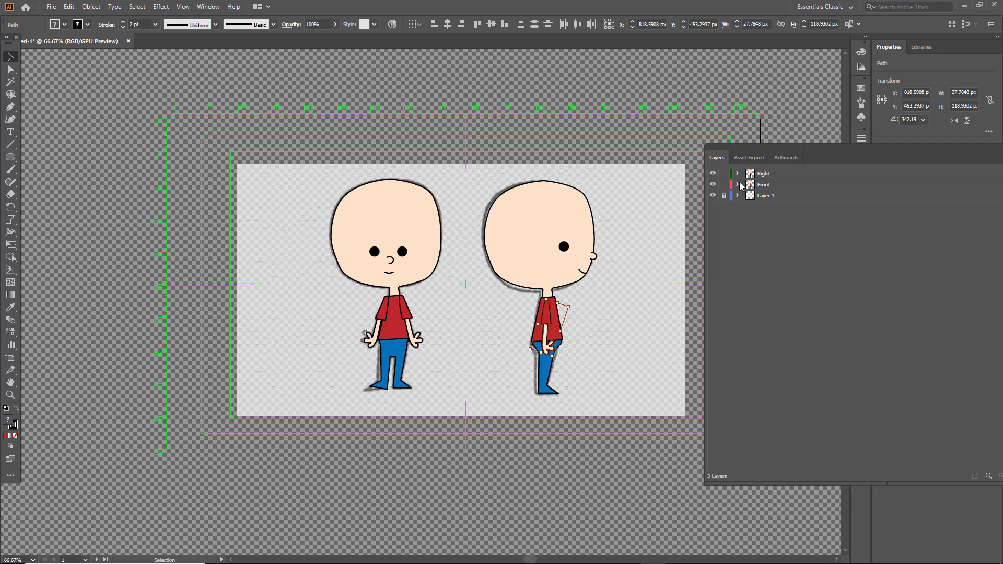
- Collapse the leg sublayers in the Right layer and copy all of the side-view character's artwork
click(765, 175)
click(738, 174)
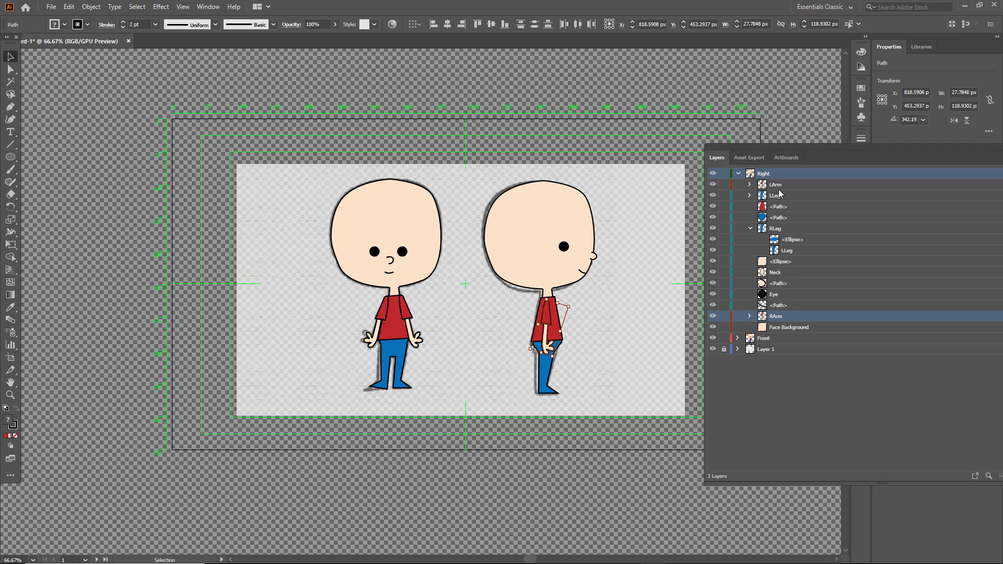
click(751, 228)
click(751, 195)
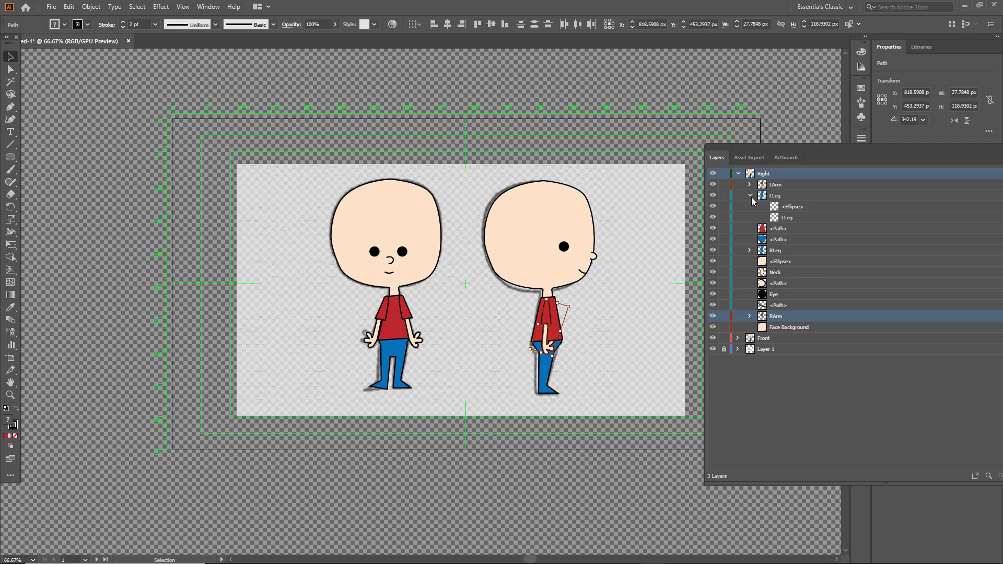
click(750, 195)
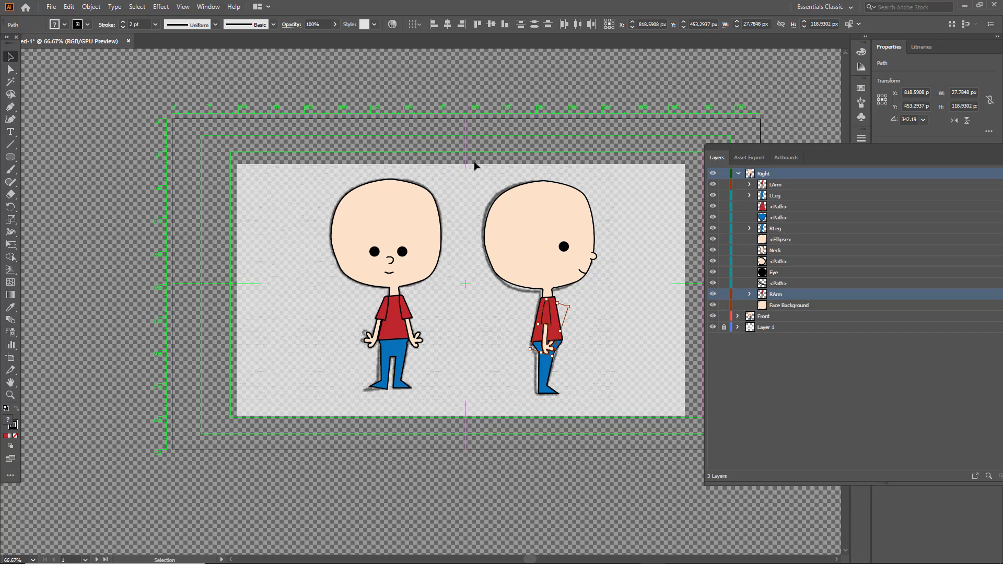
drag(475, 166, 636, 438)
key(a)
key(ctrl+c)
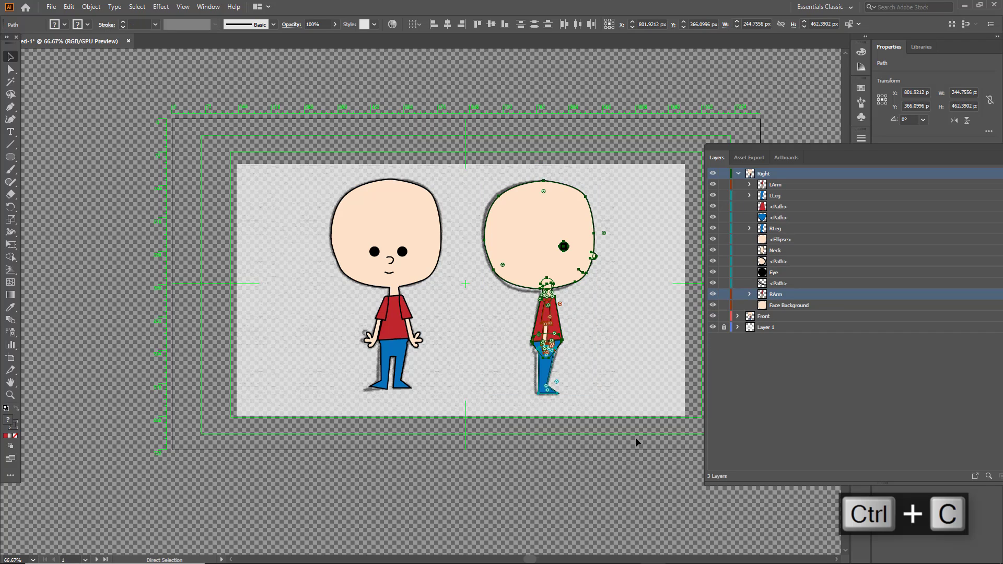
key(v)
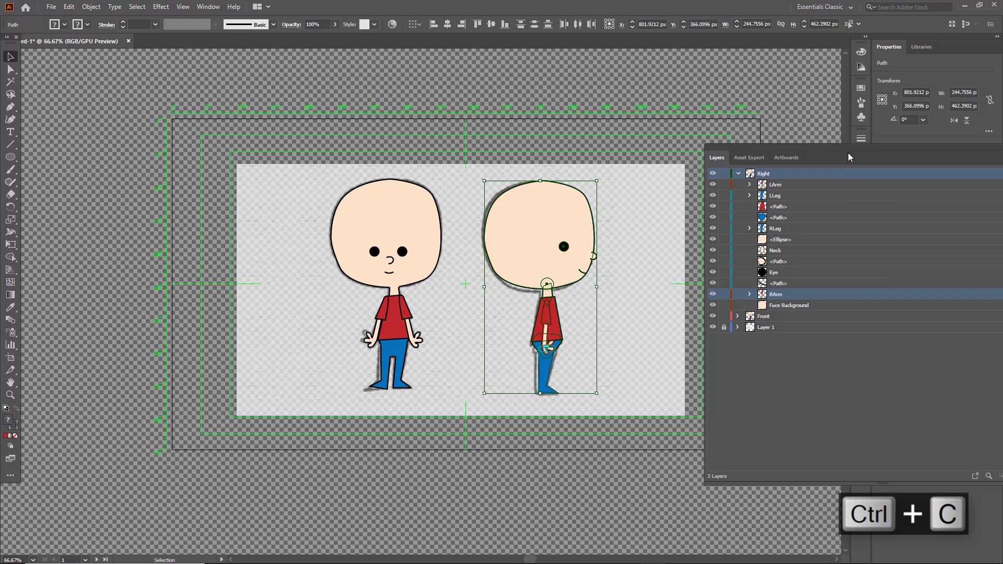
- Create a top-level layer named Left between the Front layer and Layer 1
drag(869, 154, 640, 161)
click(804, 485)
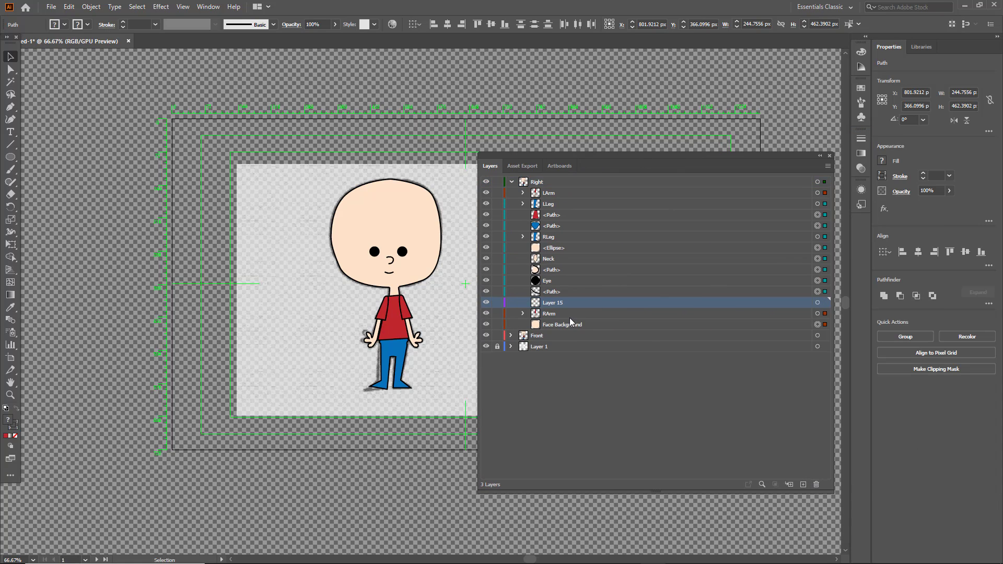
drag(552, 304, 547, 337)
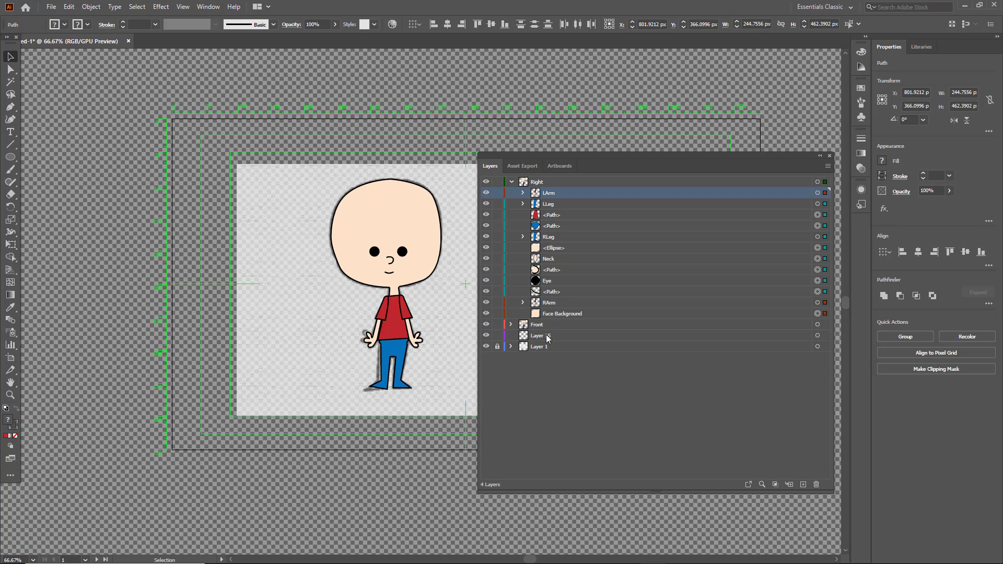
double_click(546, 335)
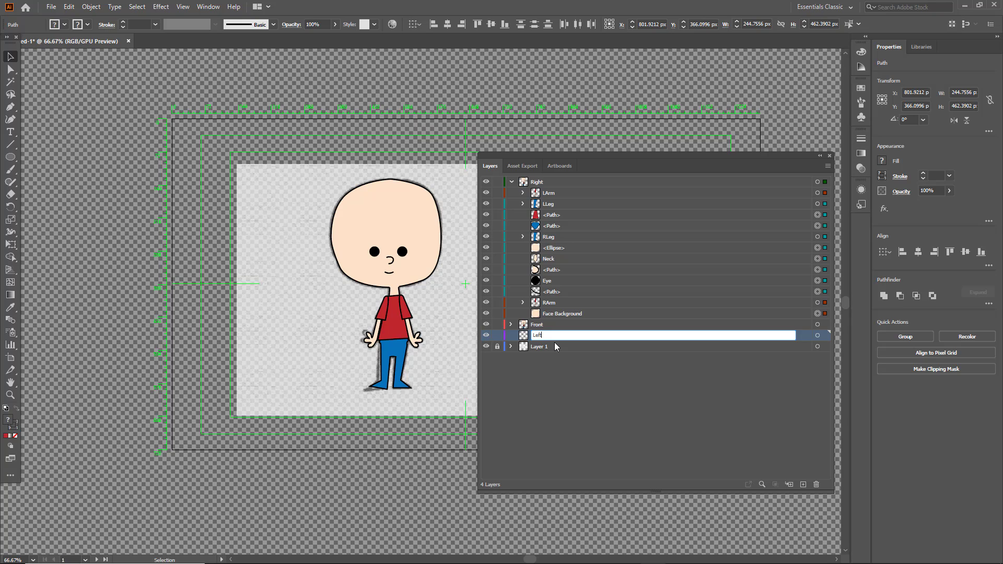
text(Left)
key(Return)
- Collapse the Right layer and hide both the Right and Front layers
click(503, 193)
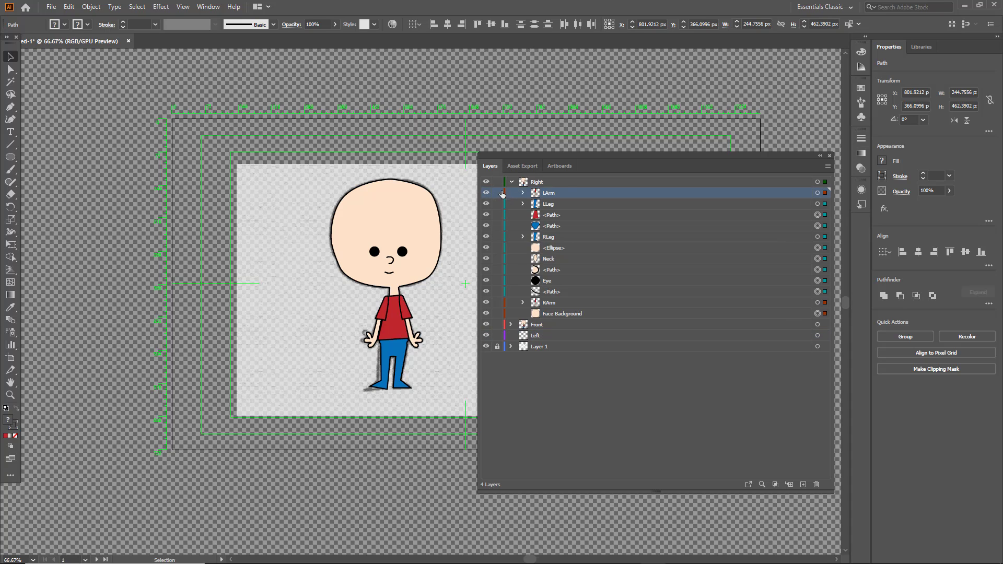
click(511, 182)
click(486, 182)
click(486, 193)
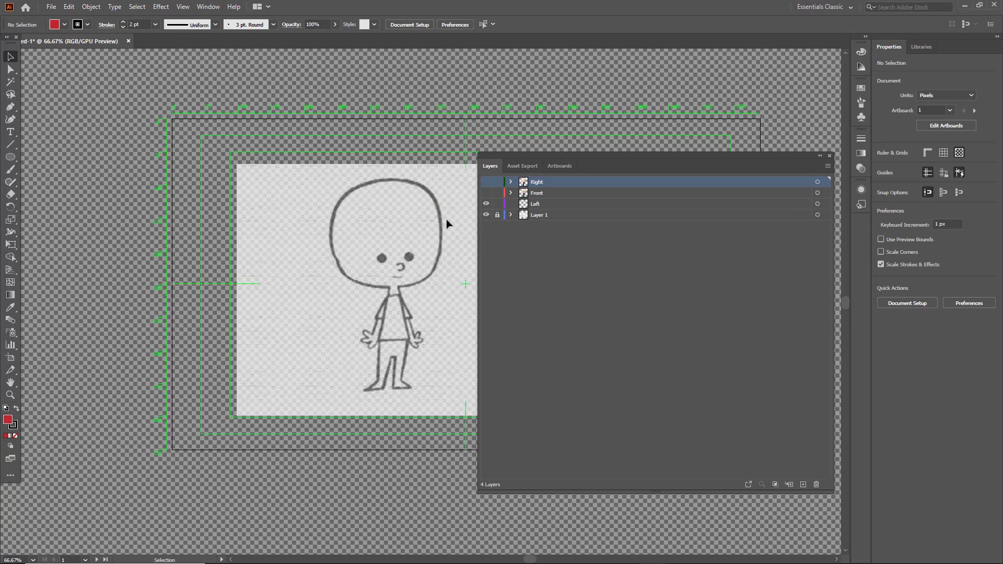
key(ctrl+v)
click(550, 303)
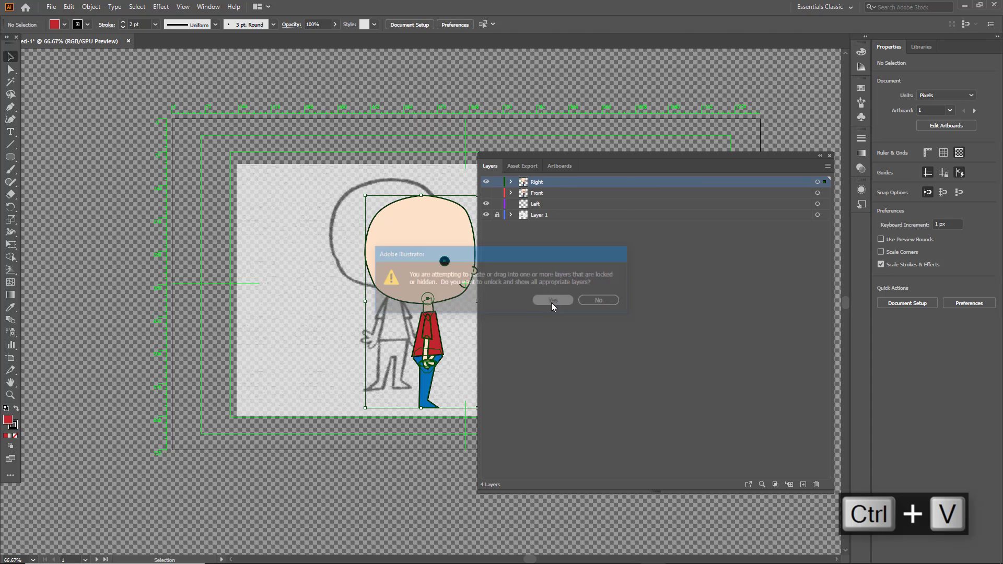
drag(600, 157, 683, 175)
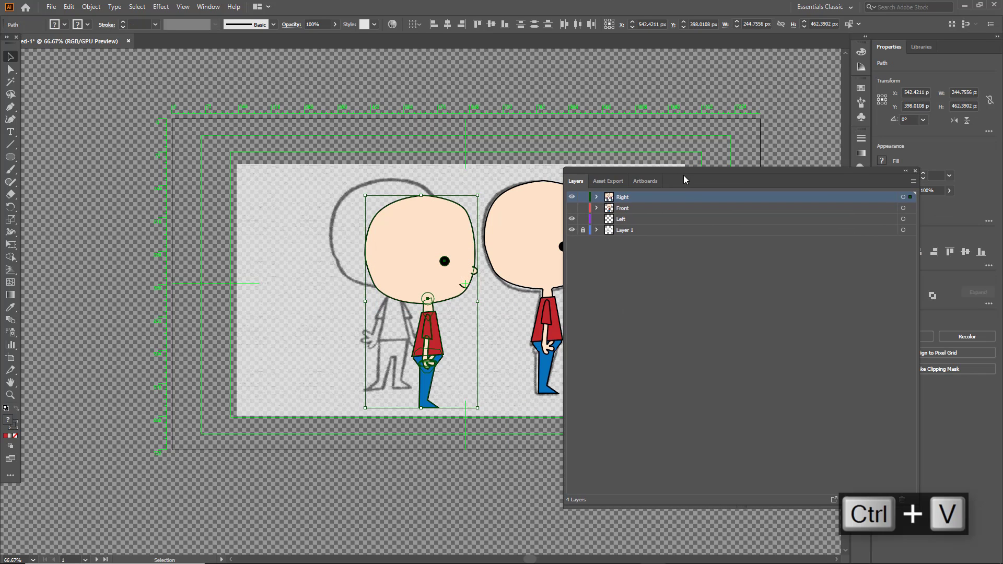
key(ctrl+z)
- Paste the copied side view into the Left layer and reflect it across the vertical axis so it faces left
click(647, 219)
key(ctrl+v)
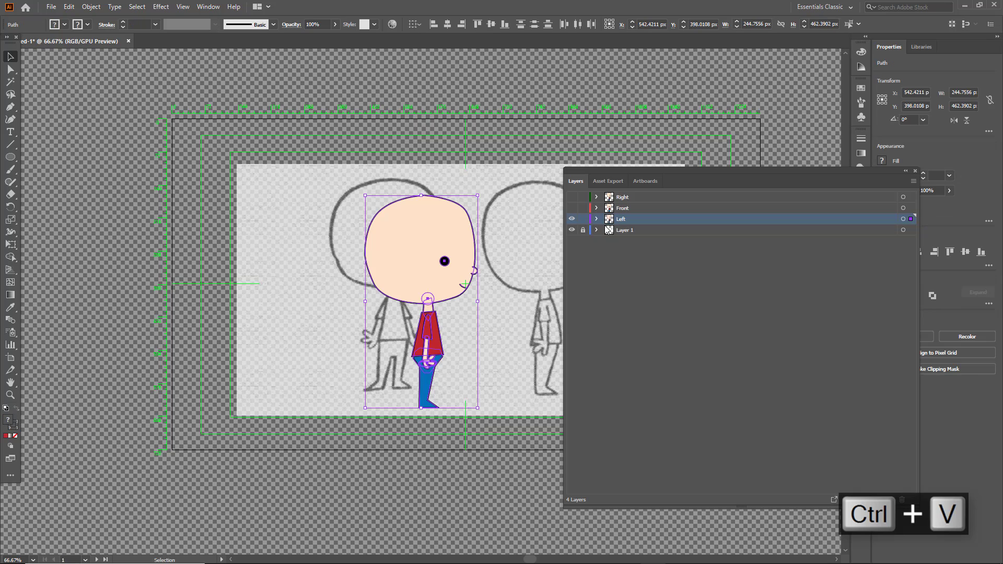
right_click(423, 252)
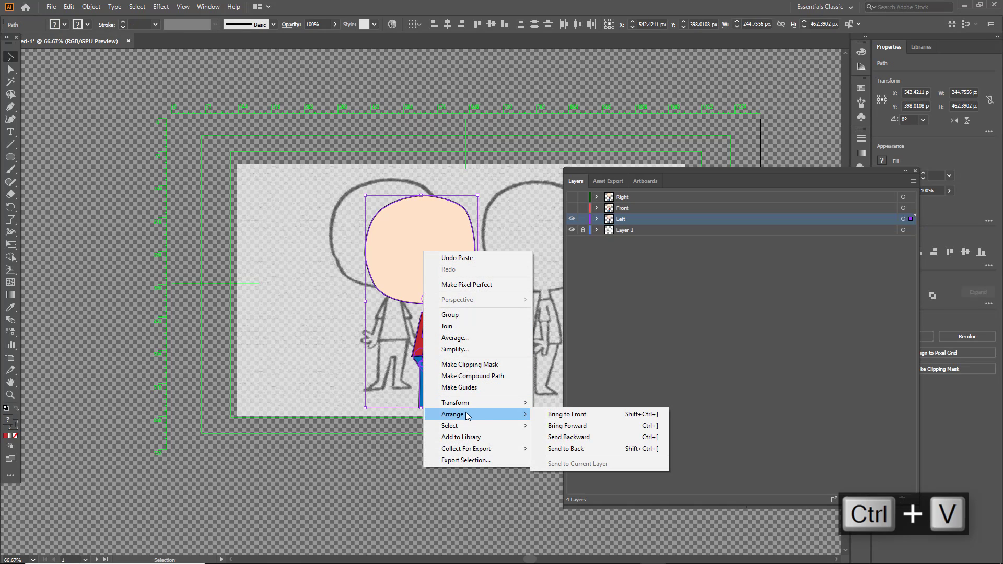
mouse_move(477, 406)
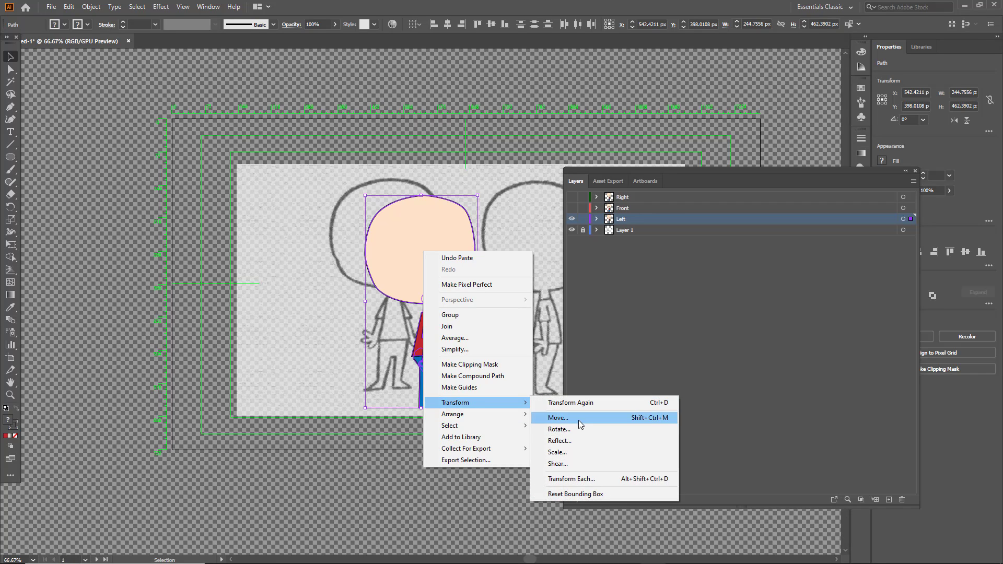
click(569, 441)
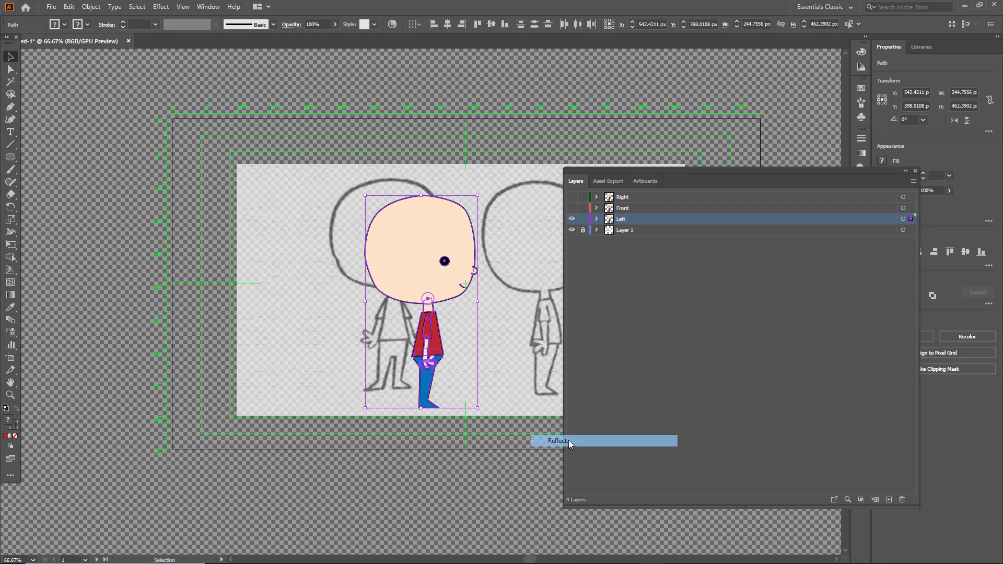
click(512, 351)
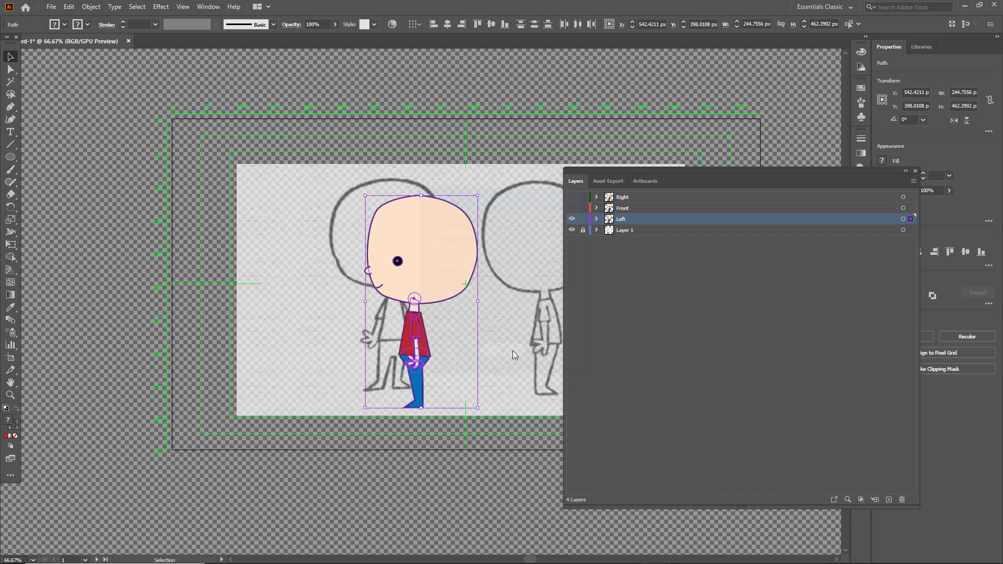
- Move the mirrored side view onto the front-view sketch and rename the upper LLeg item in the Left layer as RLeg
drag(424, 250, 403, 238)
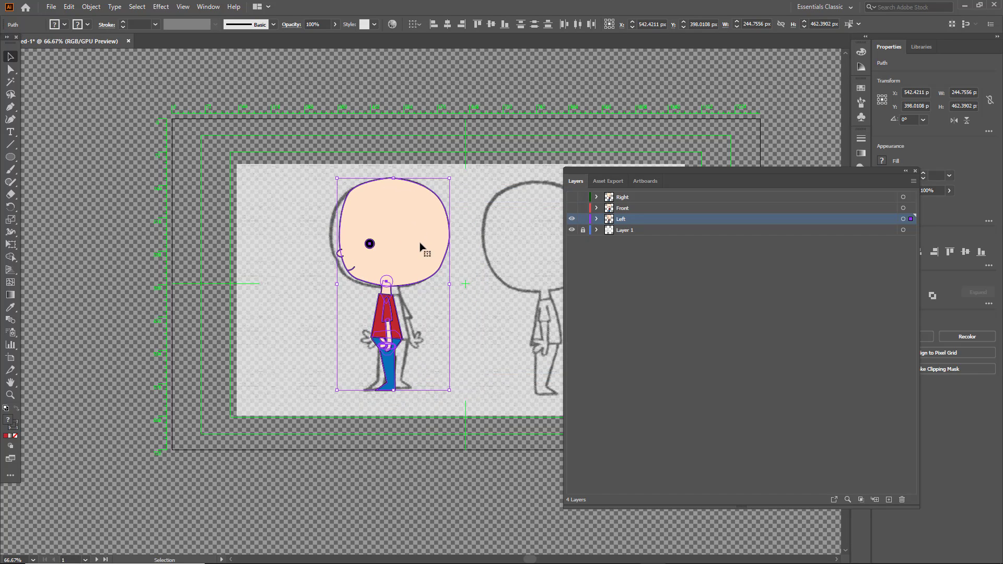
scroll(413, 256, up, 2)
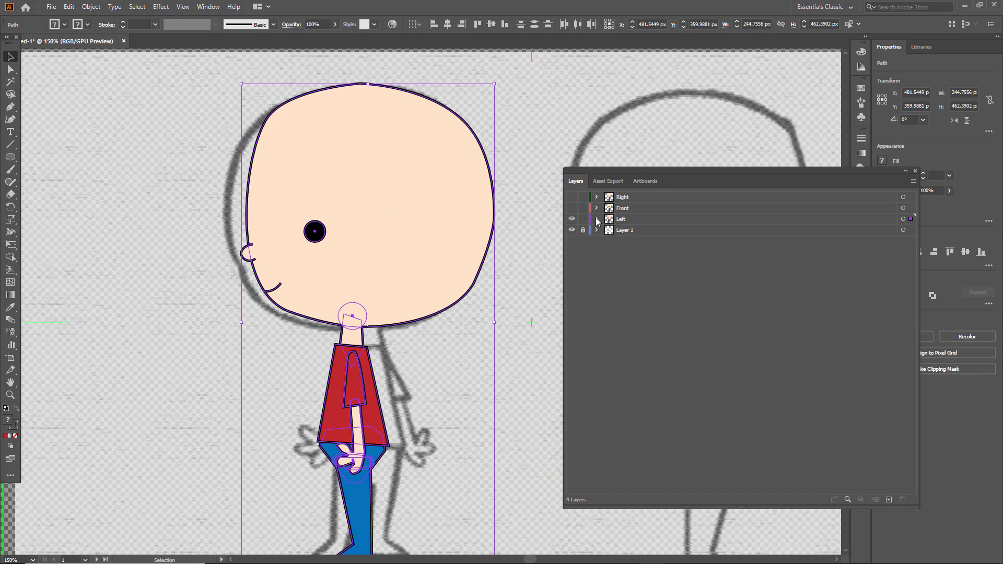
click(597, 218)
click(646, 264)
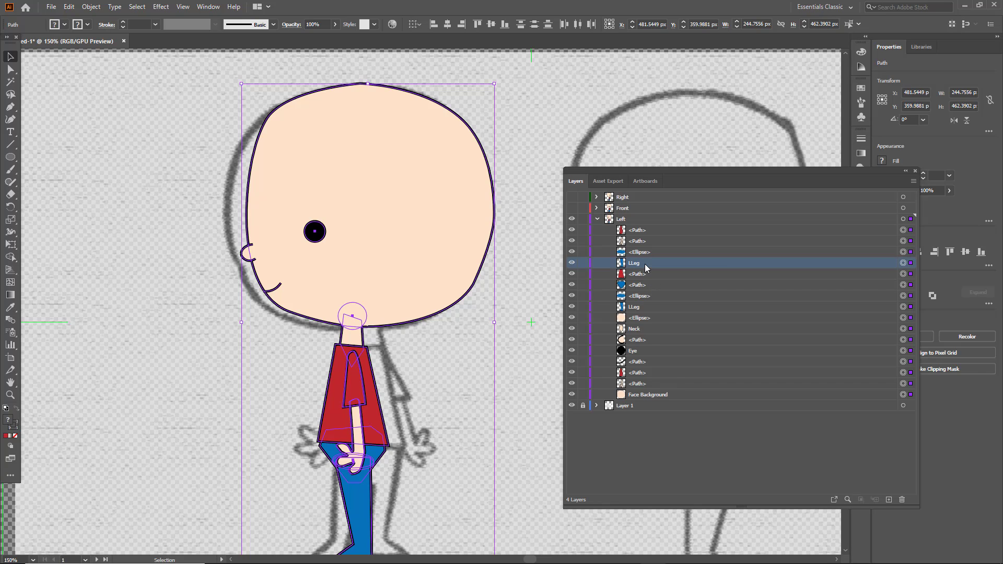
double_click(644, 267)
click(445, 266)
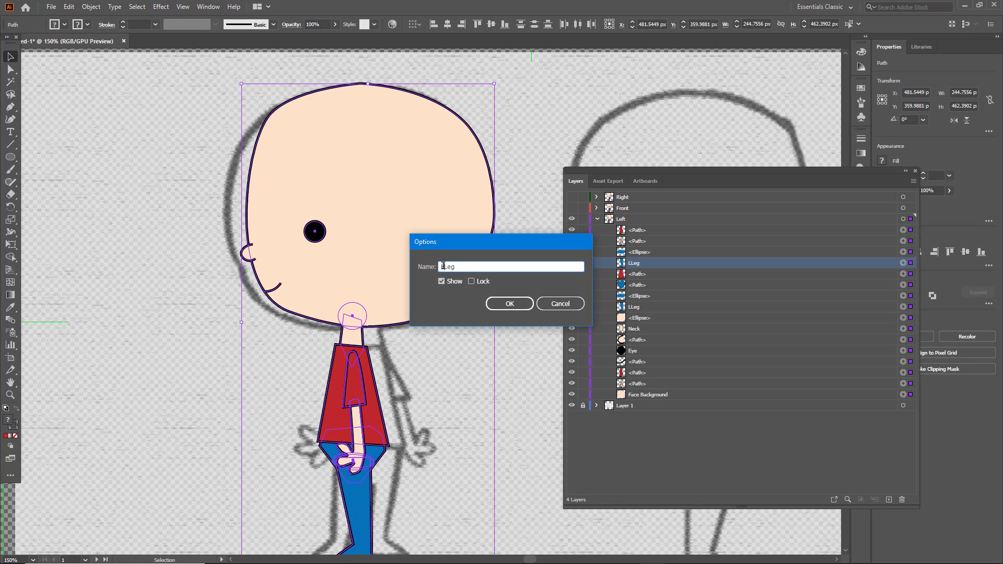
text(R)
click(510, 303)
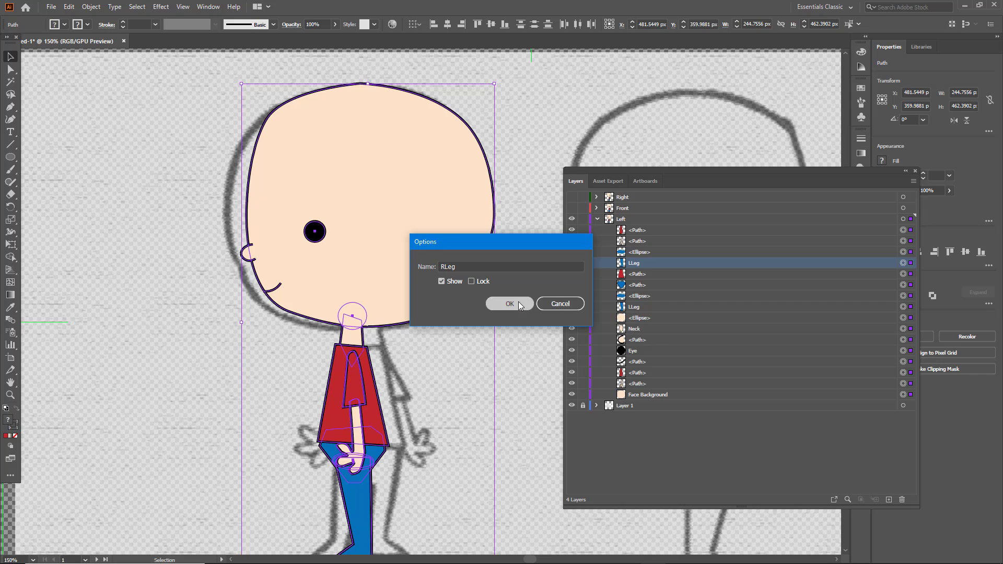
- Rename the remaining LLeg item in the Left layer as RLeg and deselect the artwork
double_click(635, 306)
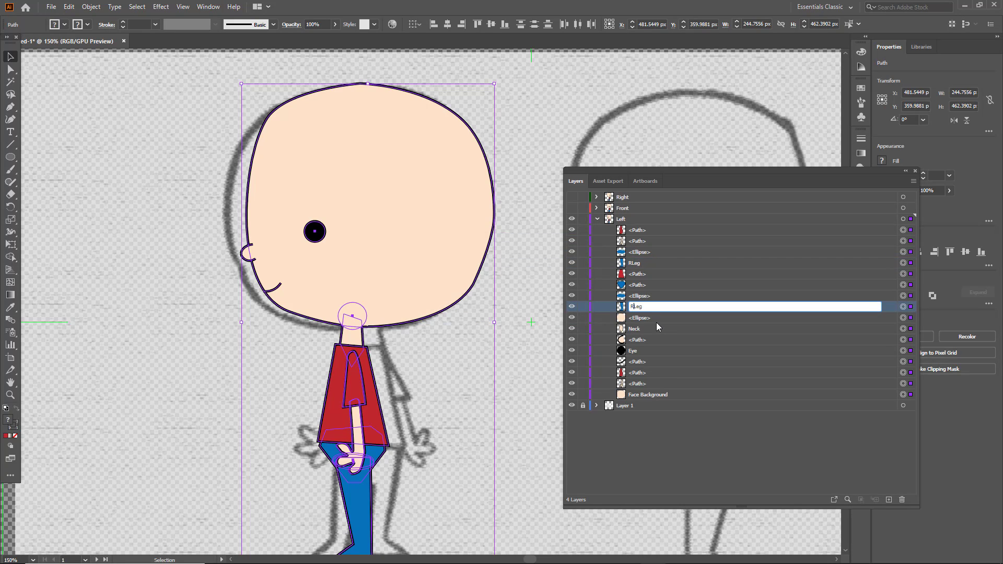
key(Delete)
text(R)
click(644, 364)
click(646, 233)
click(646, 253)
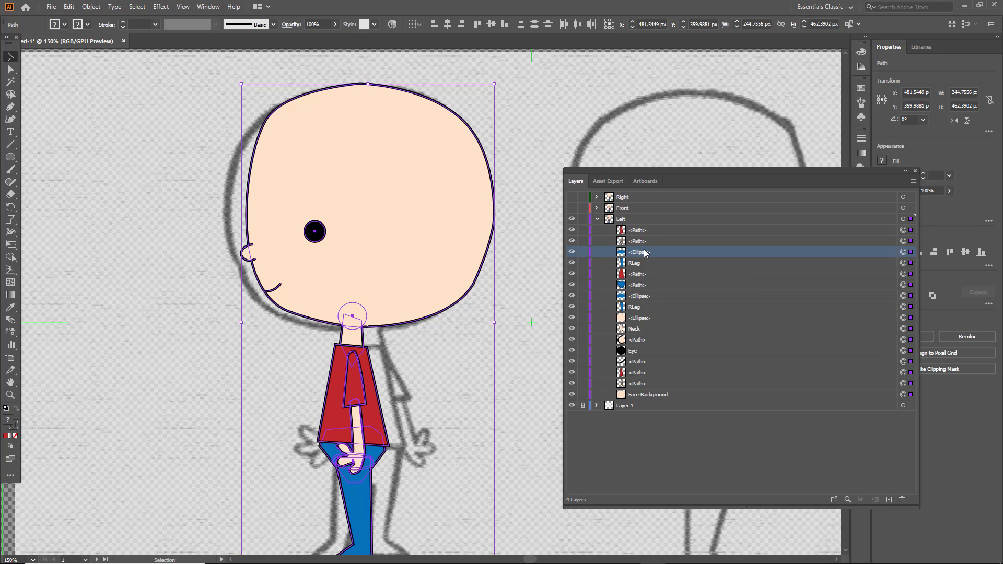
double_click(642, 254)
click(639, 266)
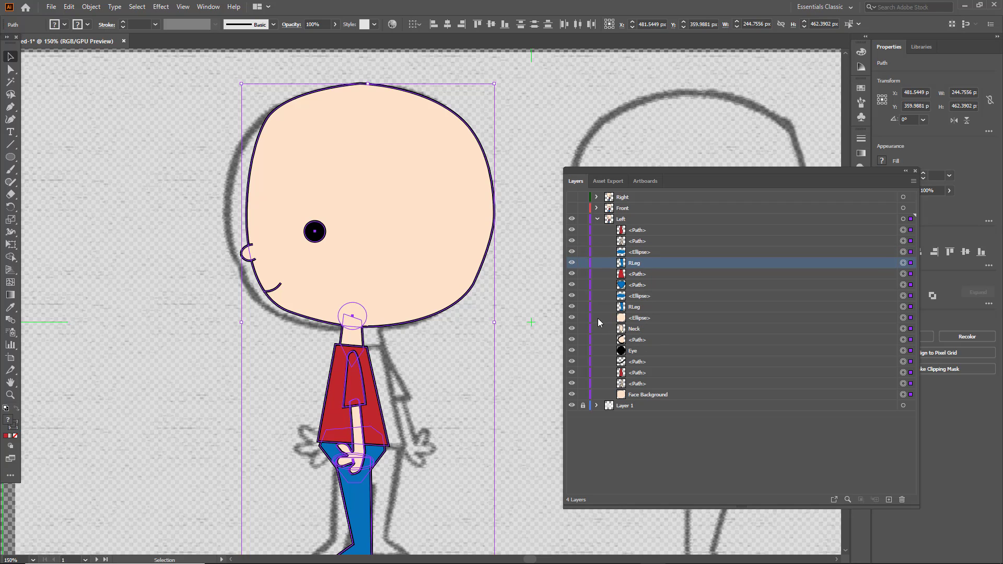
click(543, 315)
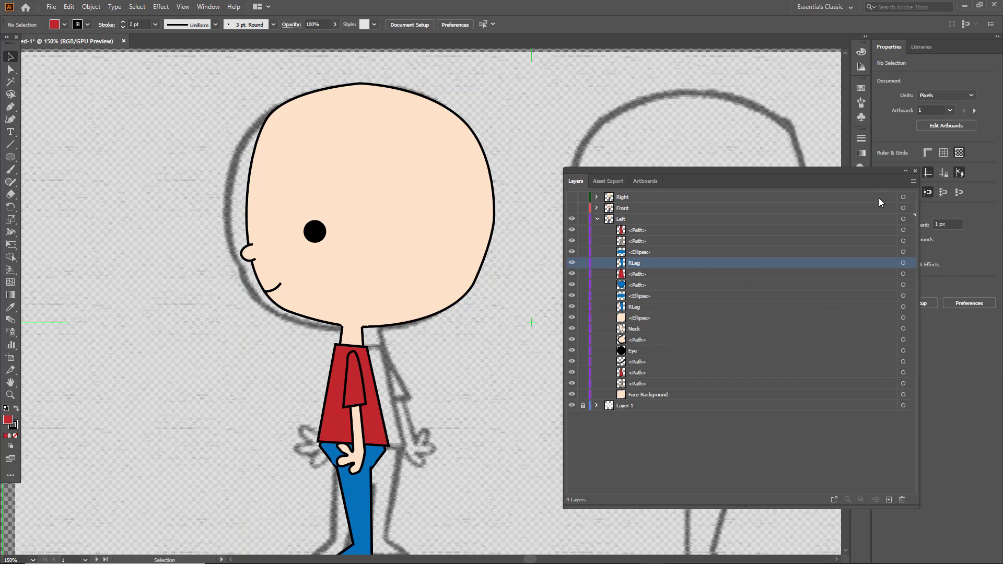
- Show the Right layer and move the left-facing character to the left of the front-view sketch
click(572, 206)
click(573, 197)
click(572, 208)
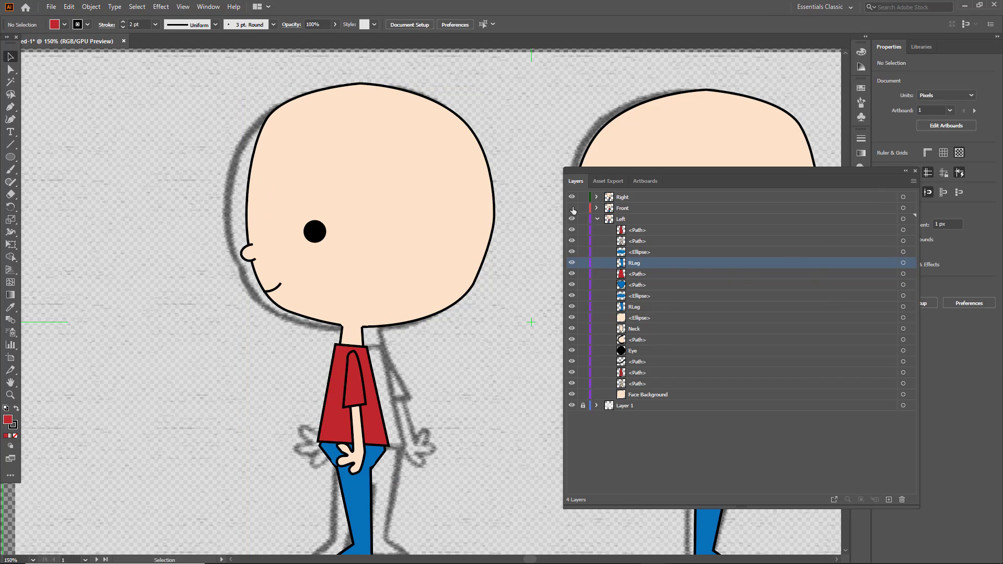
scroll(486, 455, down, 3)
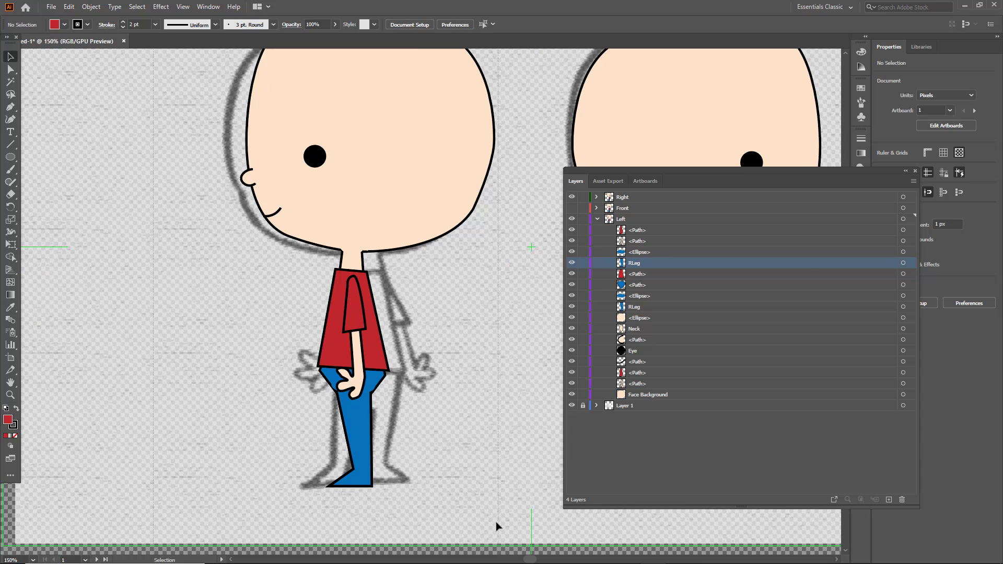
click(442, 215)
drag(443, 214, 133, 201)
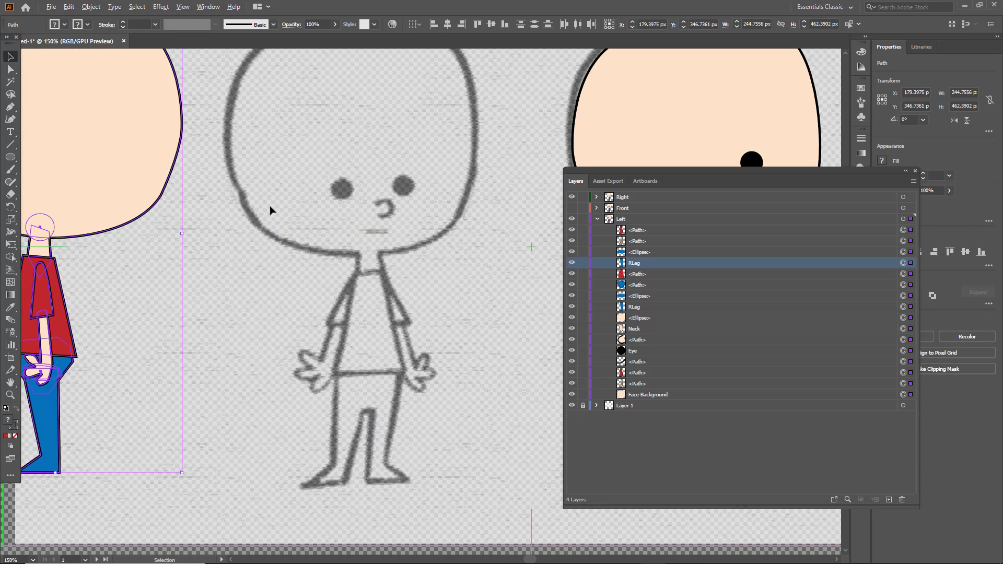
key(ctrl+minus)
key(ctrl+minus)
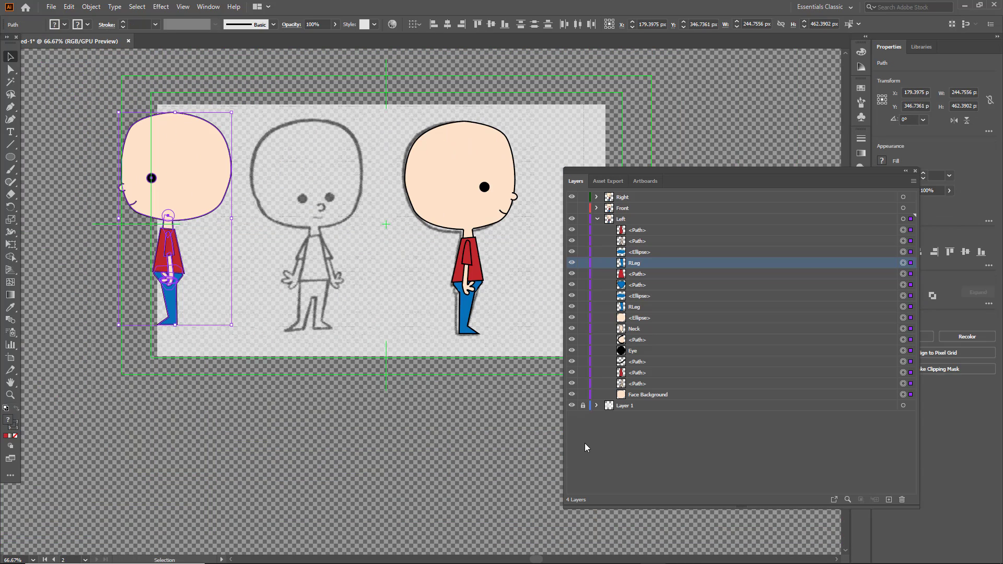
- Shift both side-view characters together to the right and show the Front layer
shift+click(455, 188)
drag(457, 166, 515, 178)
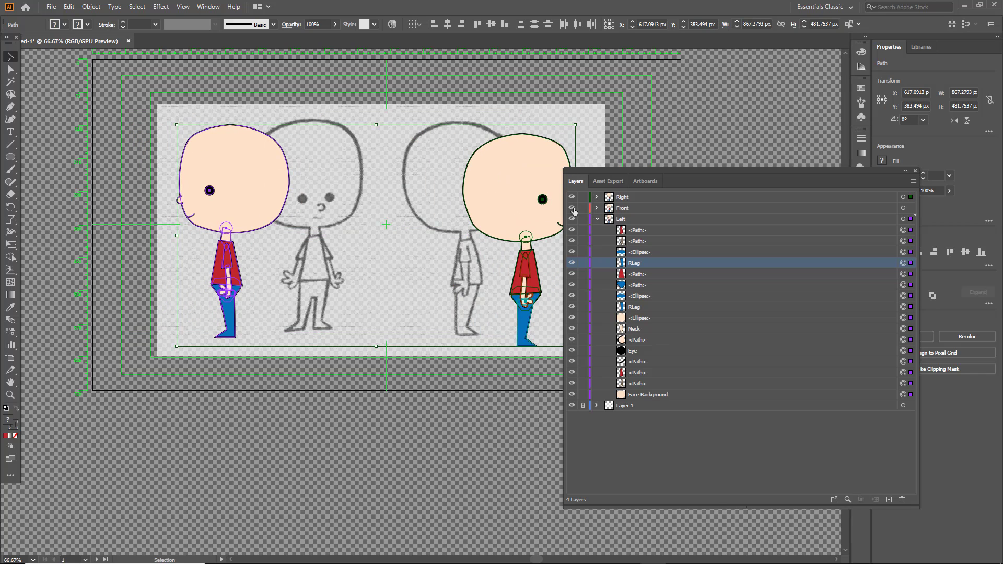
click(394, 127)
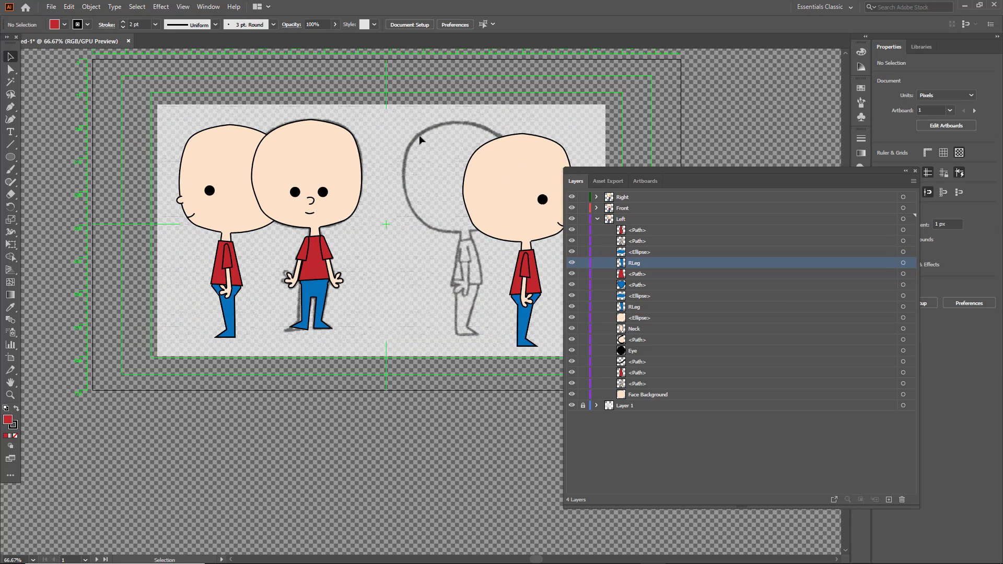
- Place the front character midway between the two side views and raise the right-facing character to line up with it
drag(341, 193, 403, 196)
click(493, 144)
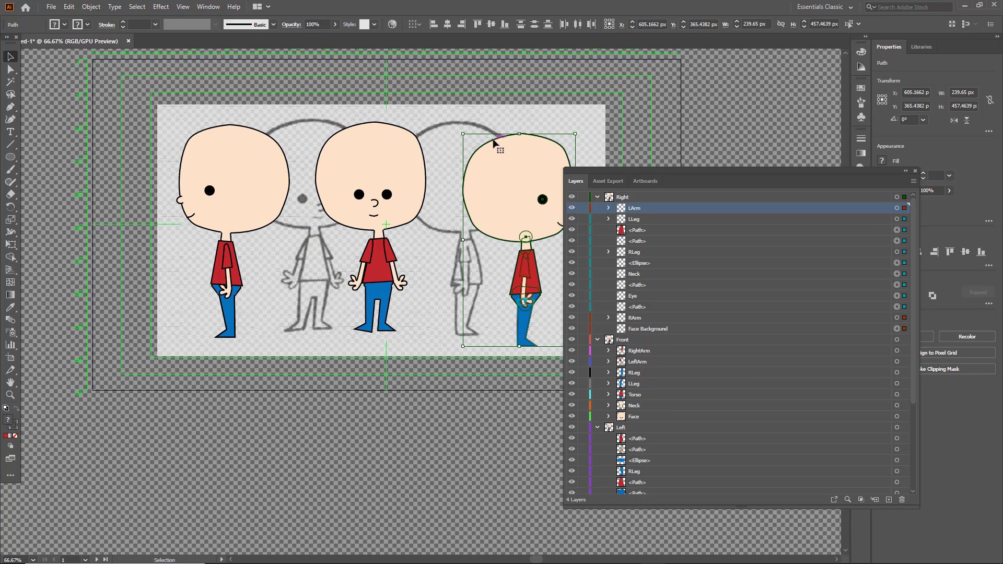
drag(507, 179, 506, 166)
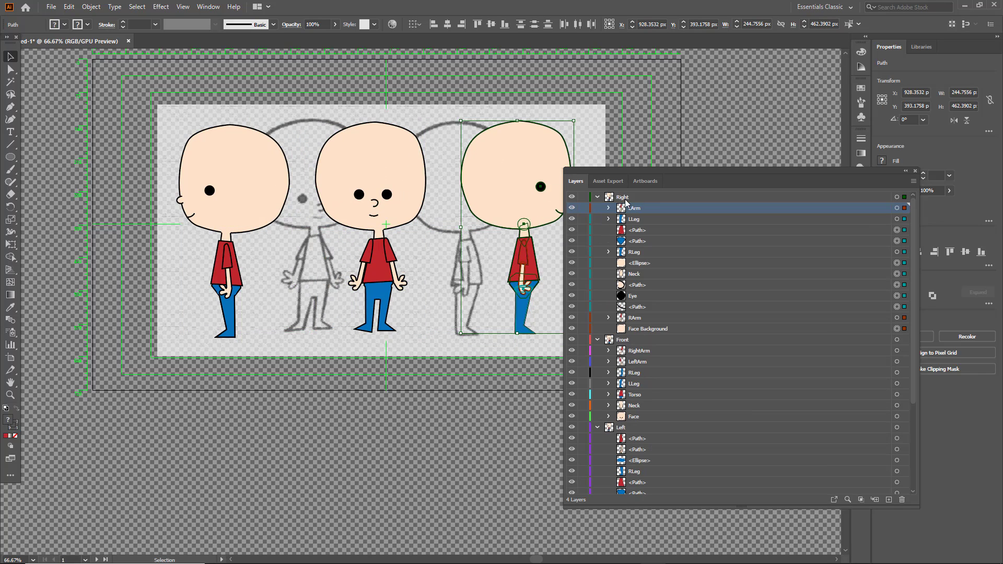
- Collapse the Right, Front and Left layers and close the layer list
click(597, 197)
click(597, 208)
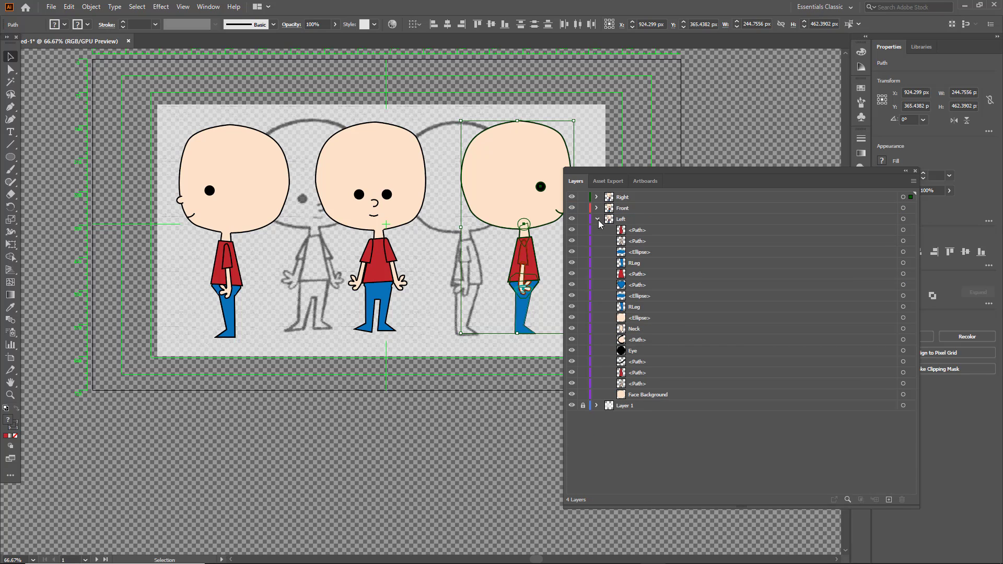
click(597, 219)
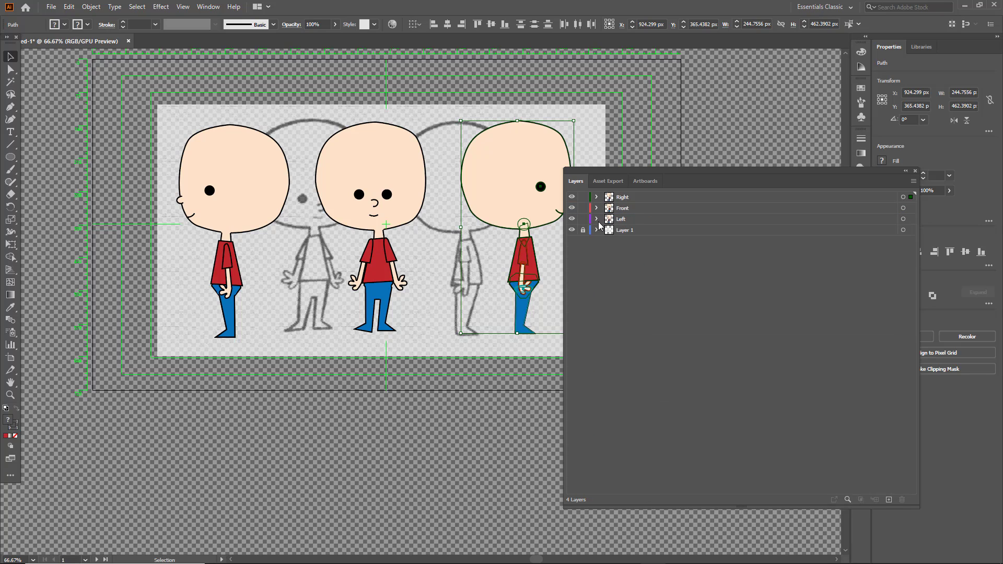
click(914, 171)
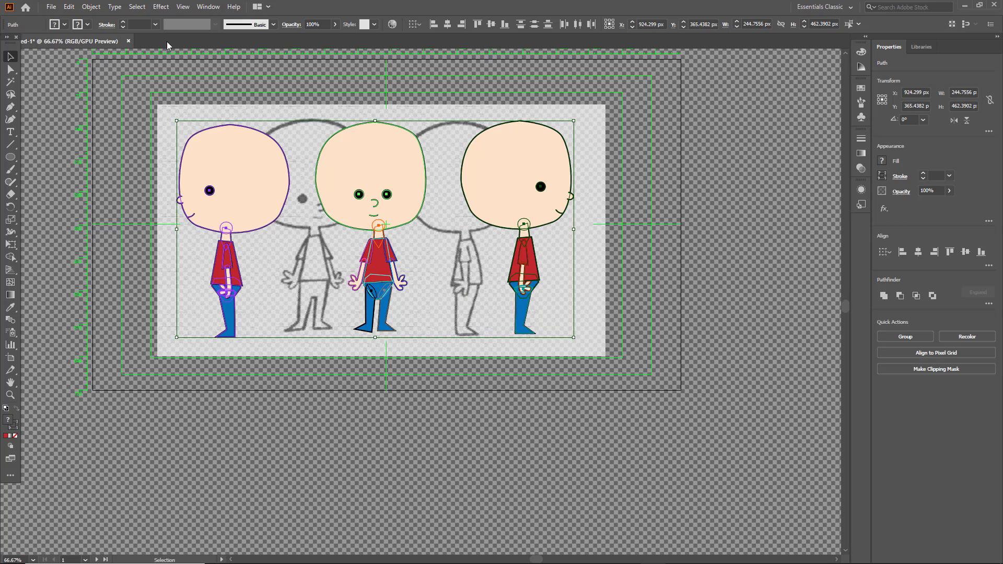
- Select all three characters and give their artwork a black 2 pt stroke
key(ctrl+a)
click(124, 22)
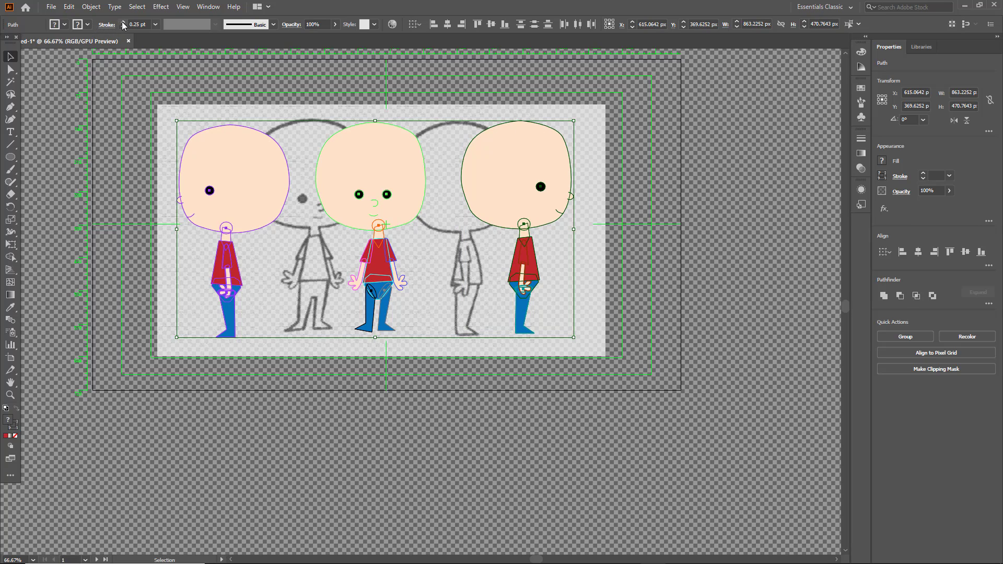
triple_click(122, 23)
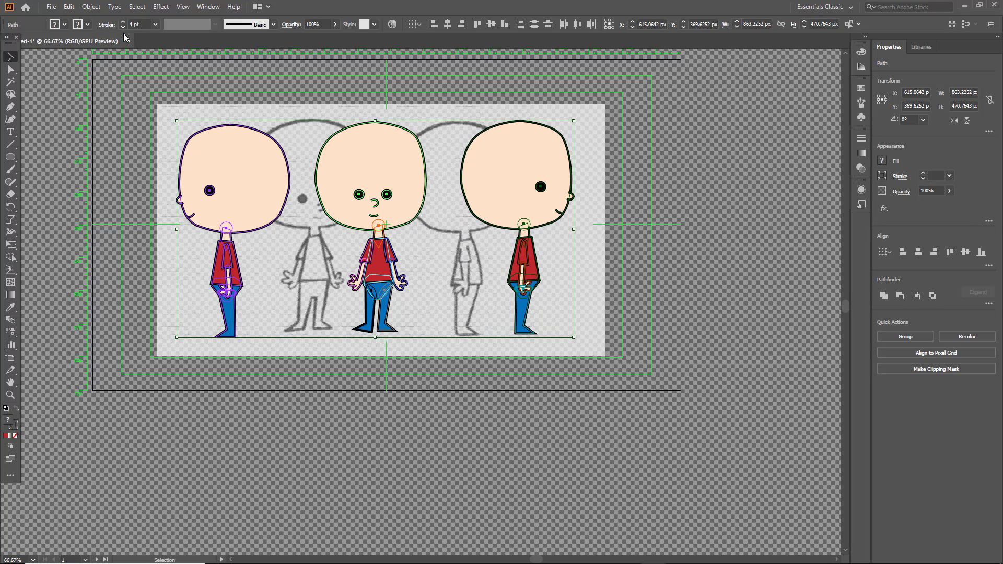
double_click(123, 27)
click(155, 25)
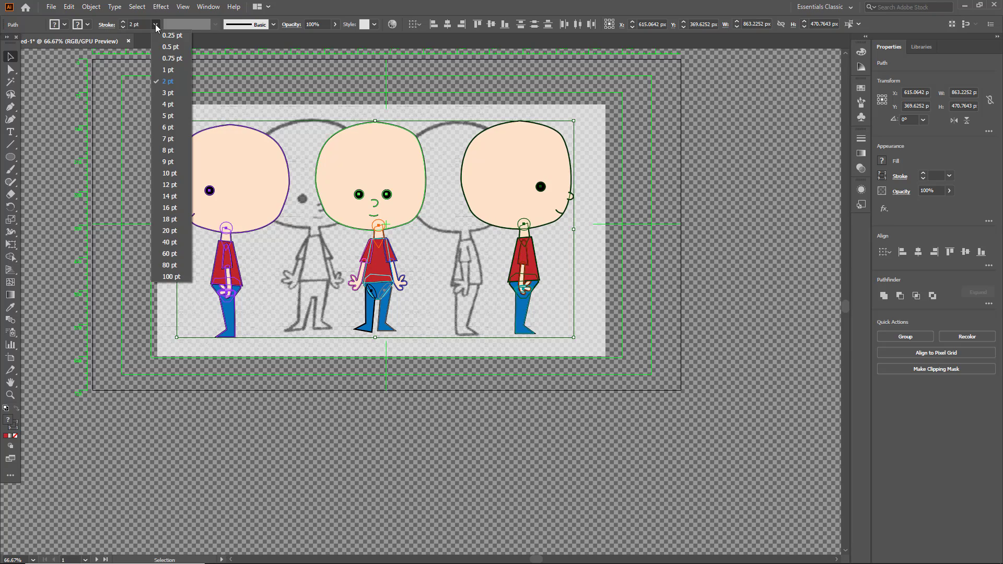
click(178, 82)
click(274, 25)
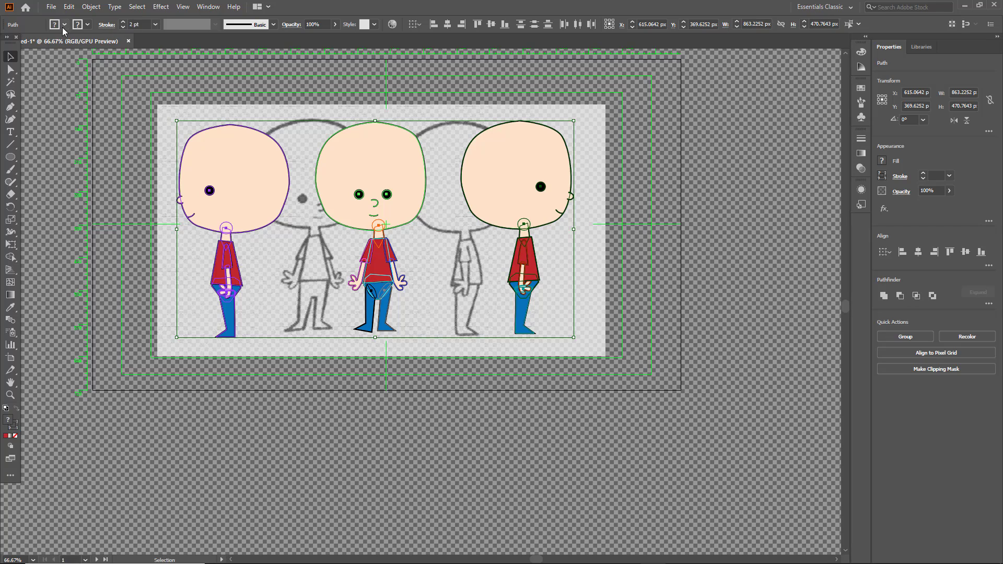
click(83, 25)
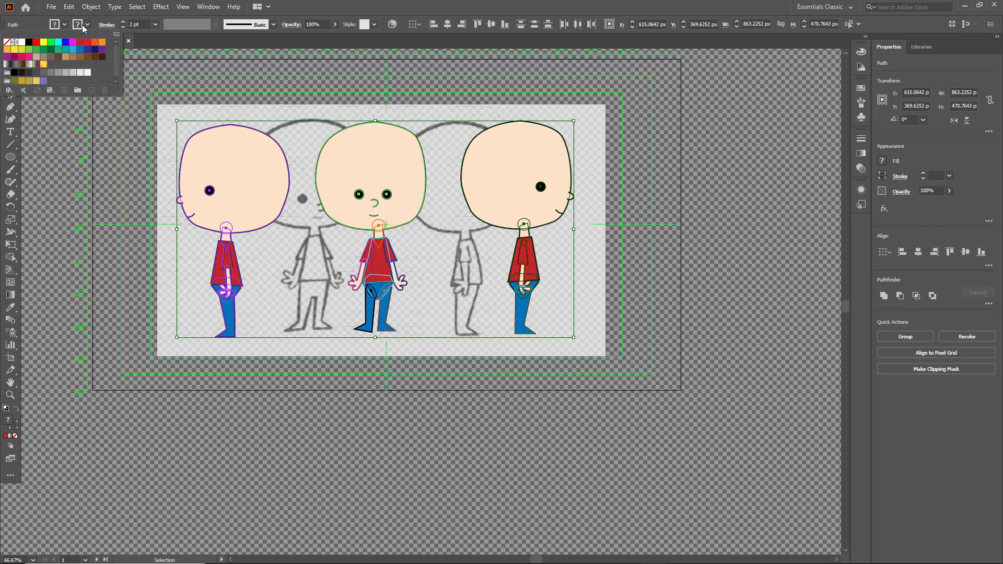
click(39, 46)
- Apply the variable width profile with two bulges to all character strokes, set their weight to 3 pt, and deselect
click(211, 25)
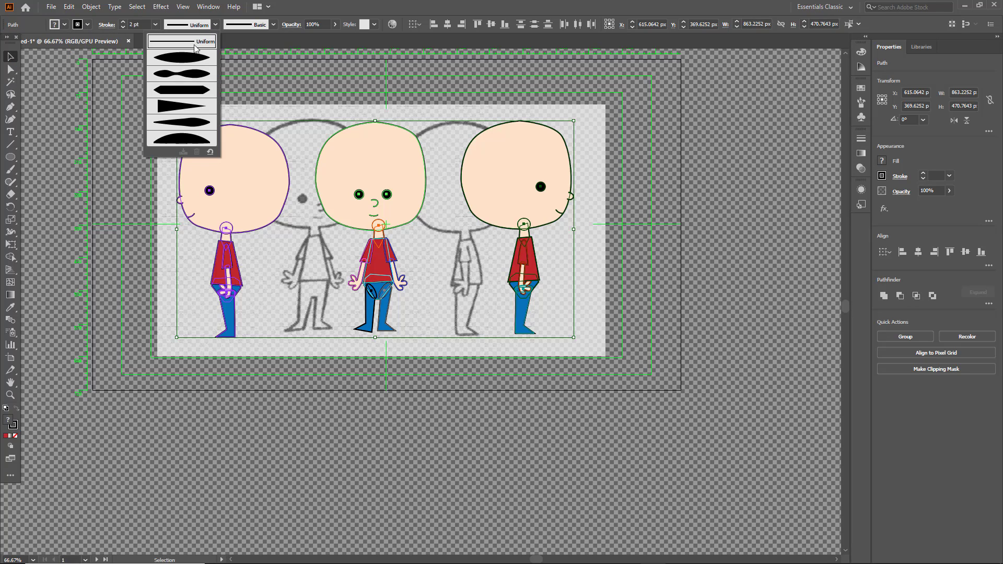
click(186, 59)
click(214, 25)
click(175, 75)
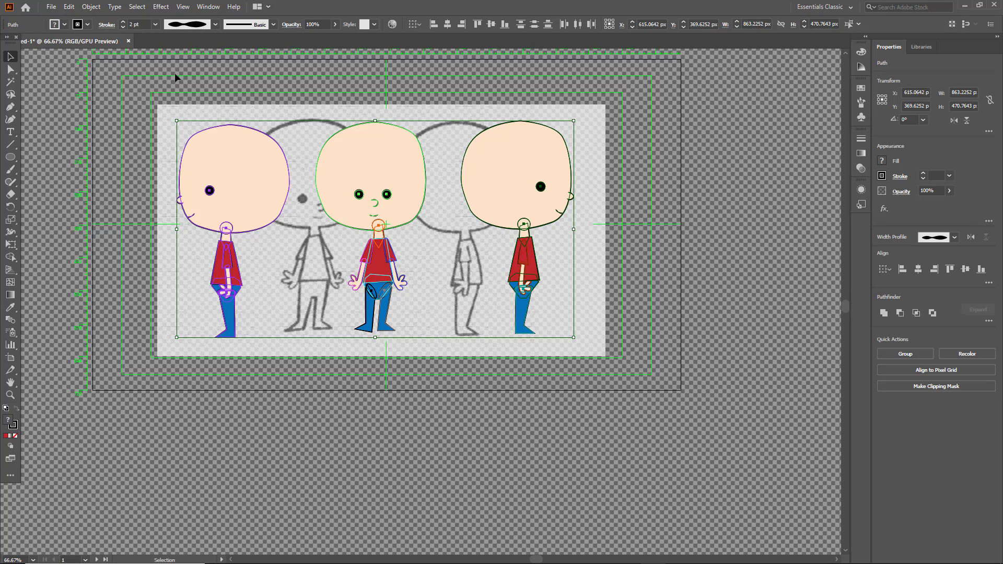
click(124, 22)
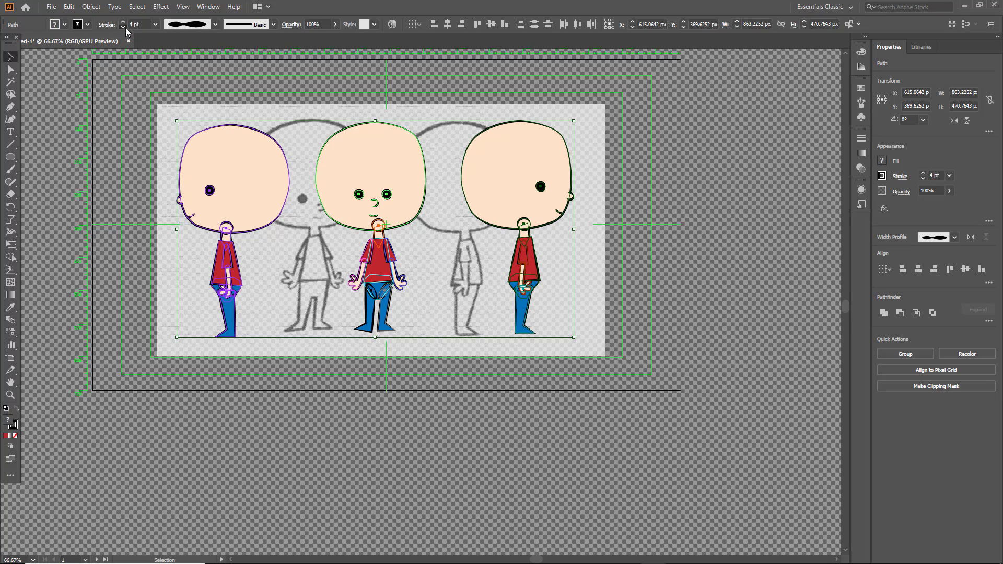
click(599, 237)
- Examine the new outlines on the three characters, checking the neck circles and the leg joint ellipses
scroll(550, 255, up, 2)
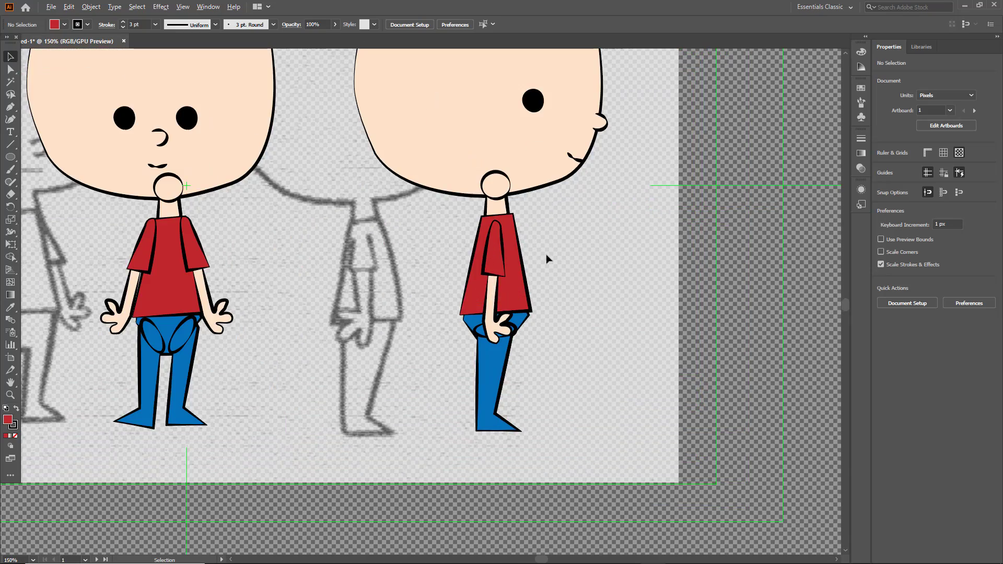
scroll(385, 224, down, 5)
scroll(380, 224, up, 5)
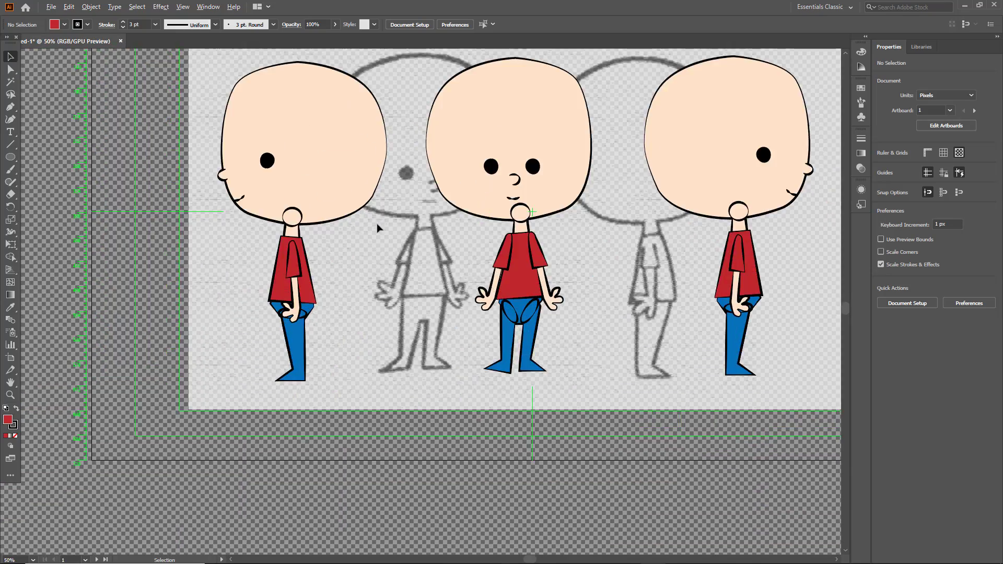
scroll(716, 211, down, 5)
scroll(826, 243, up, 5)
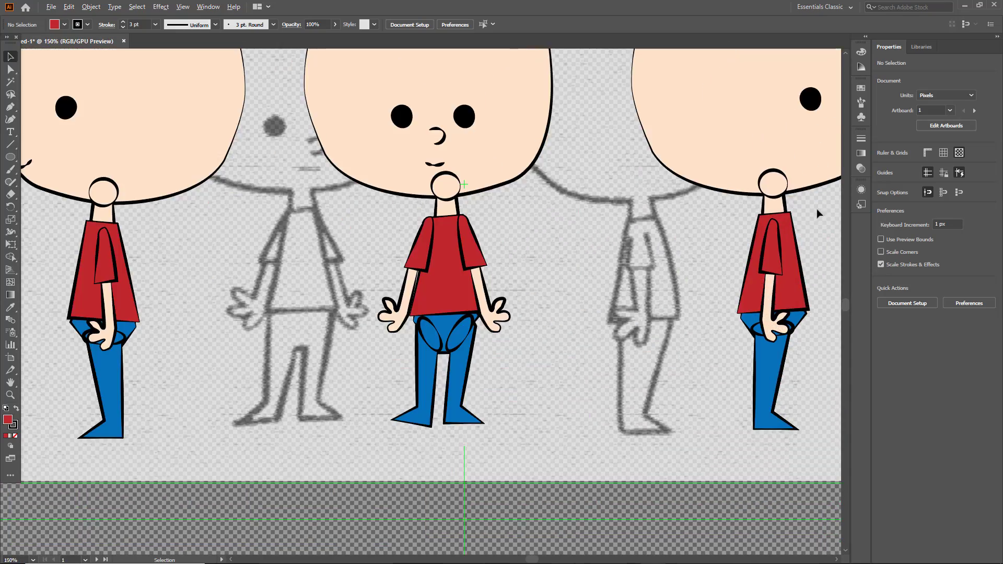
click(787, 180)
click(444, 183)
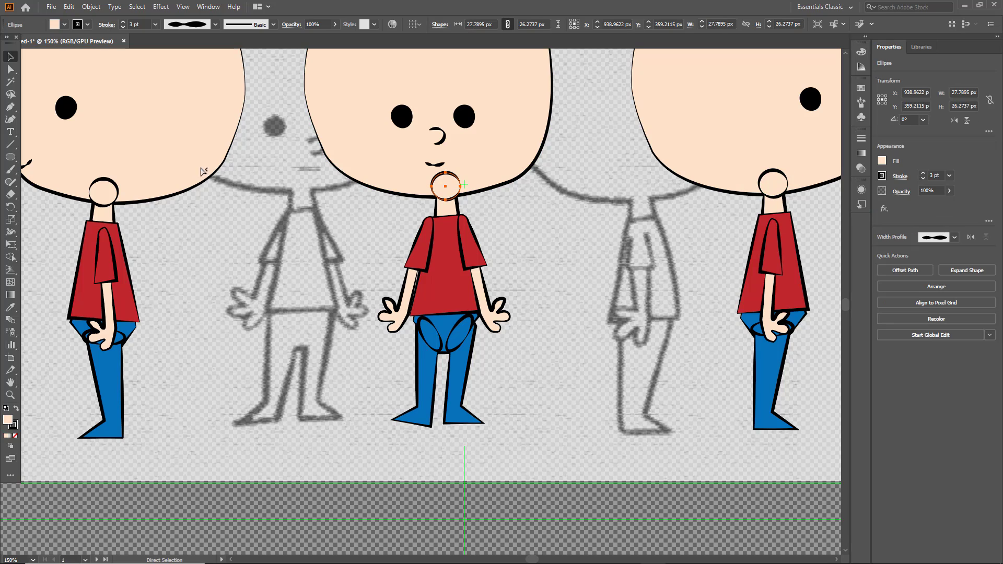
click(100, 196)
click(119, 338)
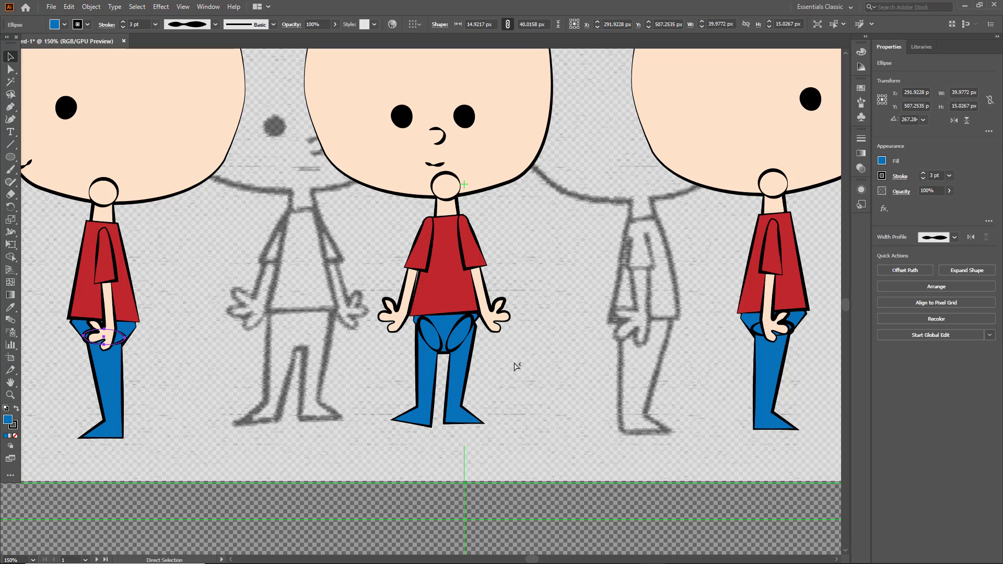
click(460, 339)
- Remove the stroke from the neck circles and upper-leg joint ellipses on all three characters, and deselect
click(445, 184)
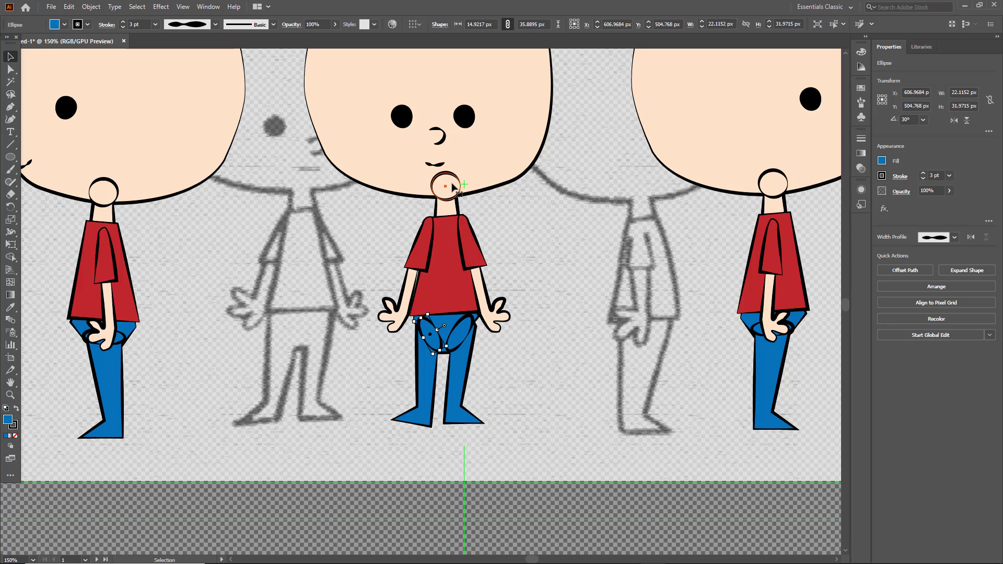
shift+click(763, 177)
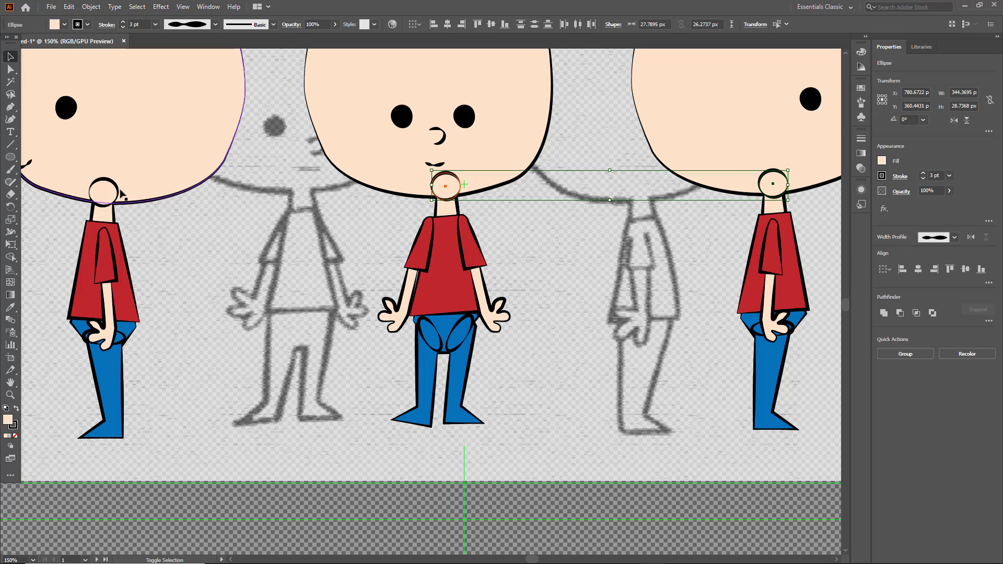
shift+click(103, 191)
shift+click(120, 337)
shift+click(459, 337)
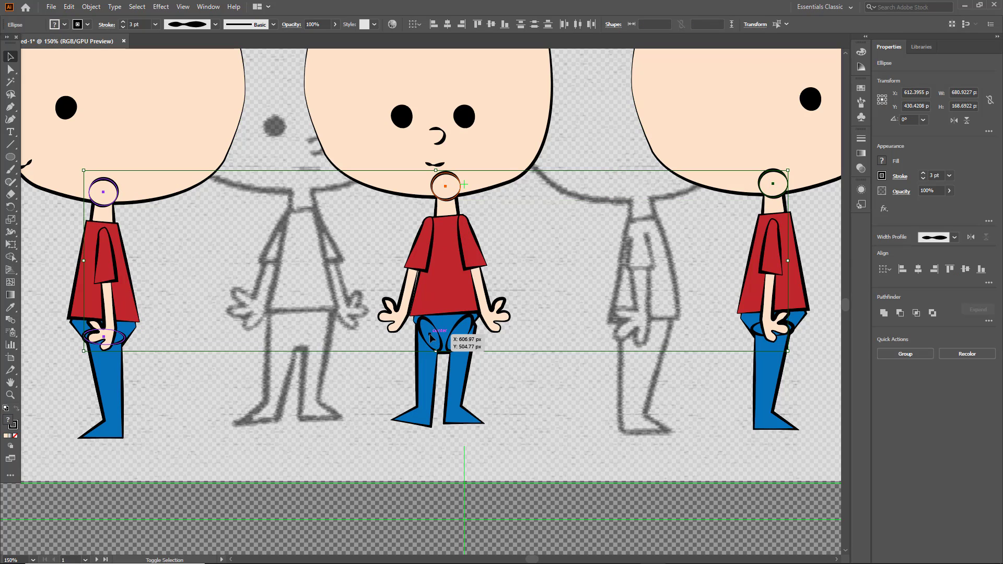
shift+click(754, 330)
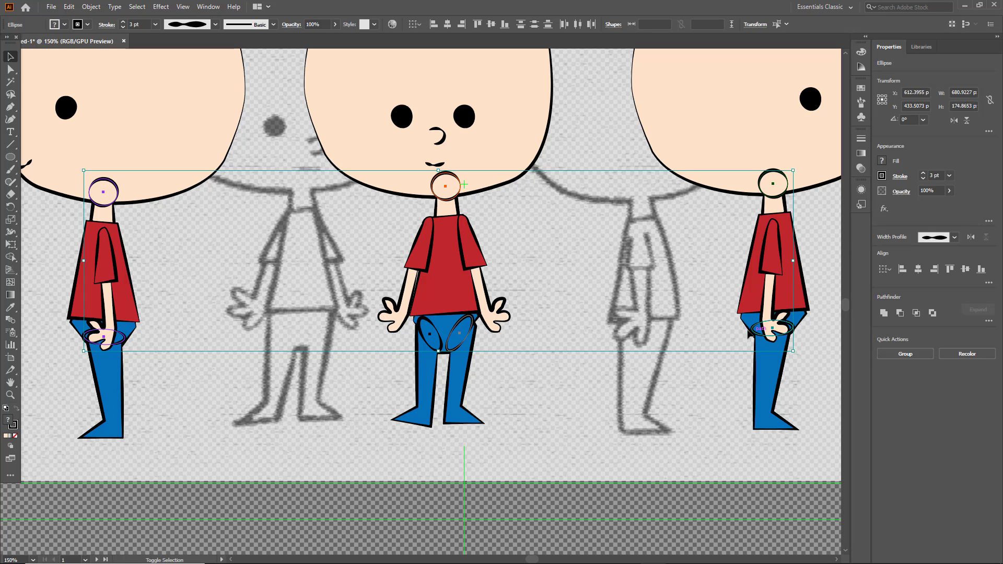
click(87, 24)
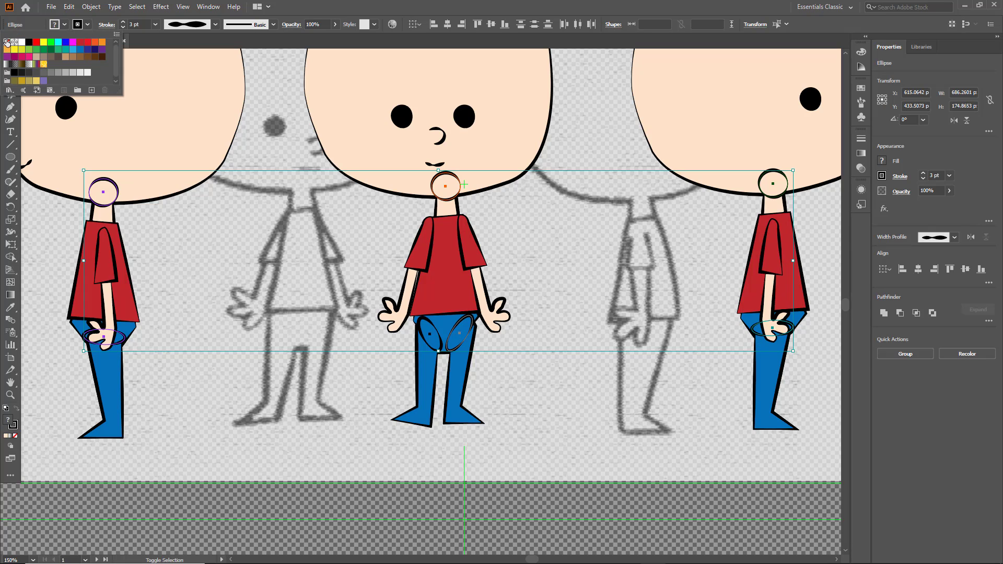
click(7, 42)
click(365, 374)
click(365, 377)
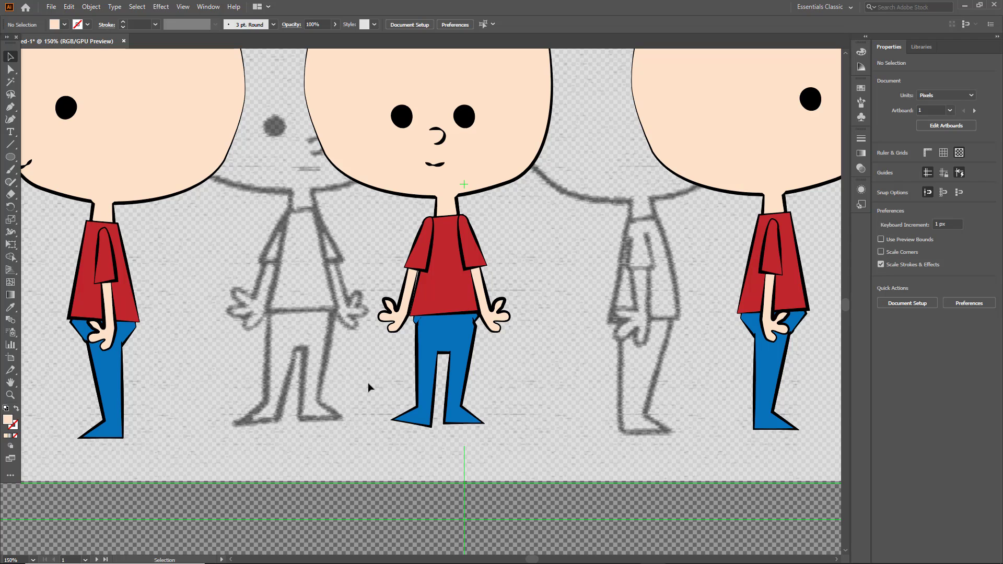
scroll(366, 387, down, 1)
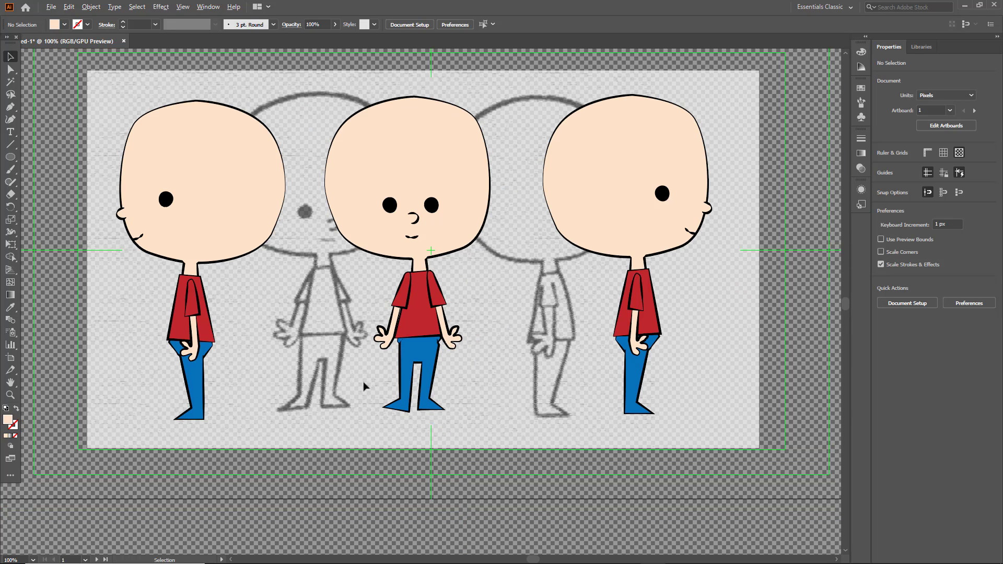
scroll(364, 385, down, 1)
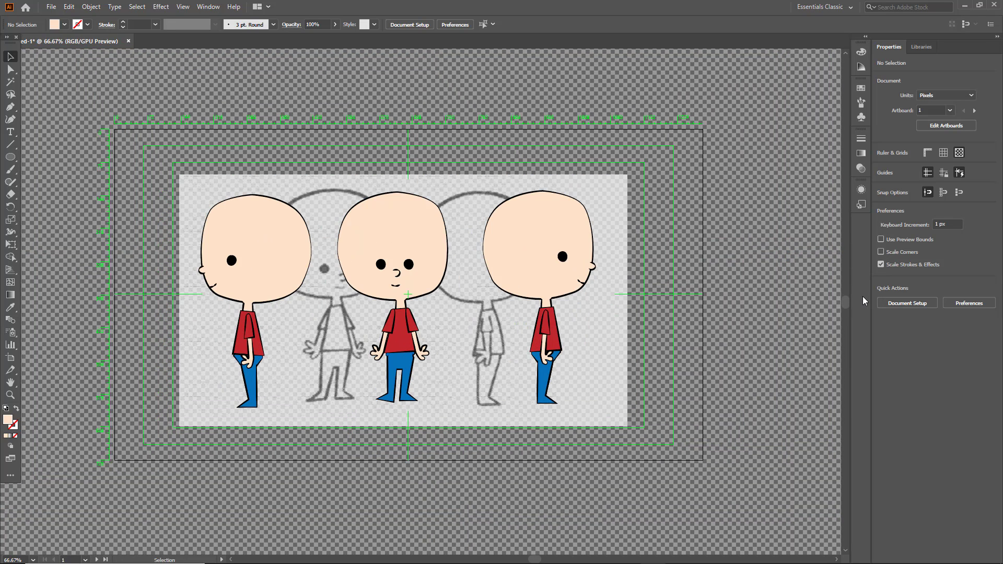